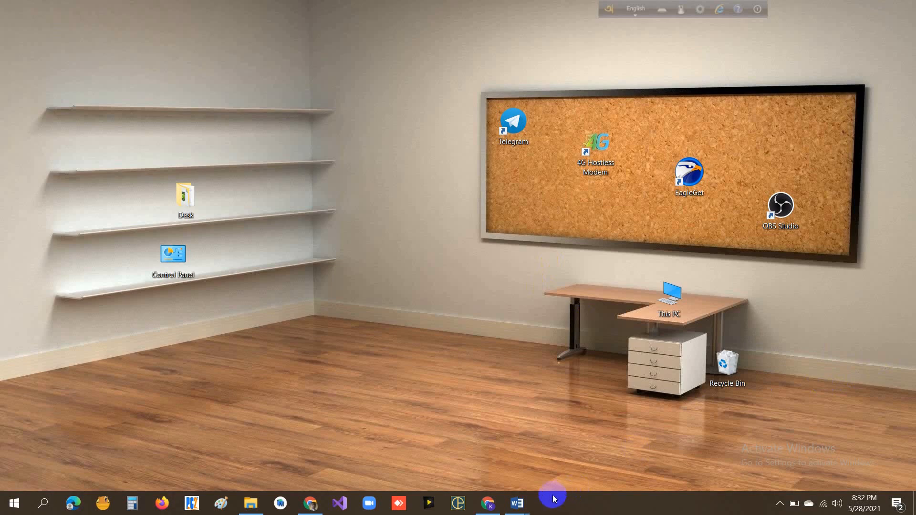
- Switch to the open Word document e_commerce_project_profile 06.05.2020.doc and look over its Acknowledgement page
mouse_move(516, 503)
mouse_move(571, 465)
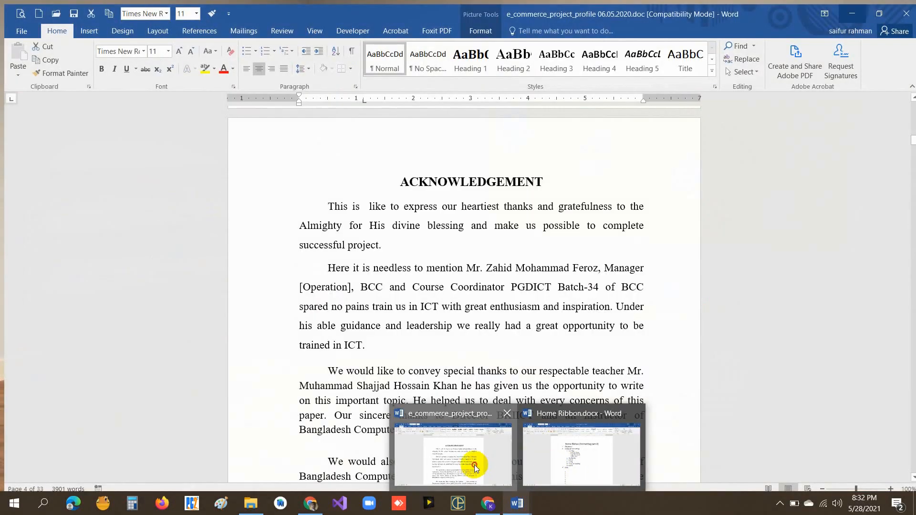
click(474, 465)
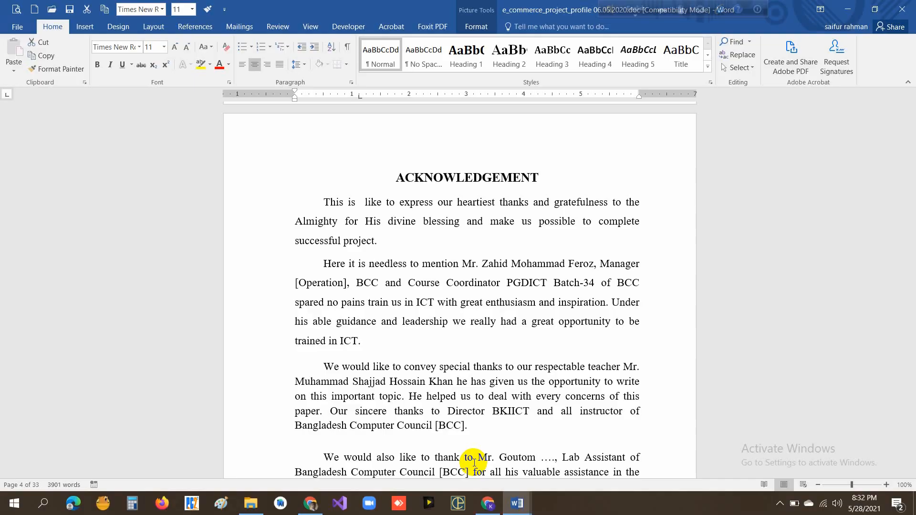
scroll(516, 235, down, 3)
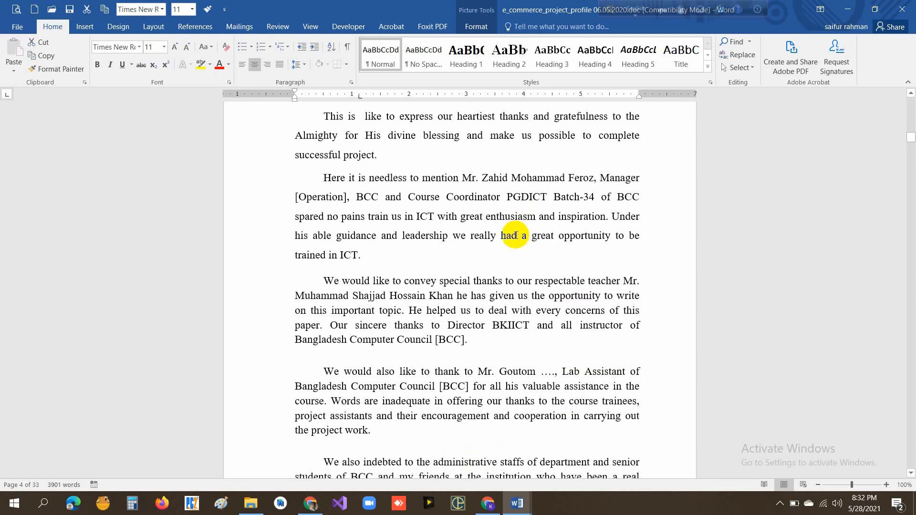
scroll(516, 234, up, 2)
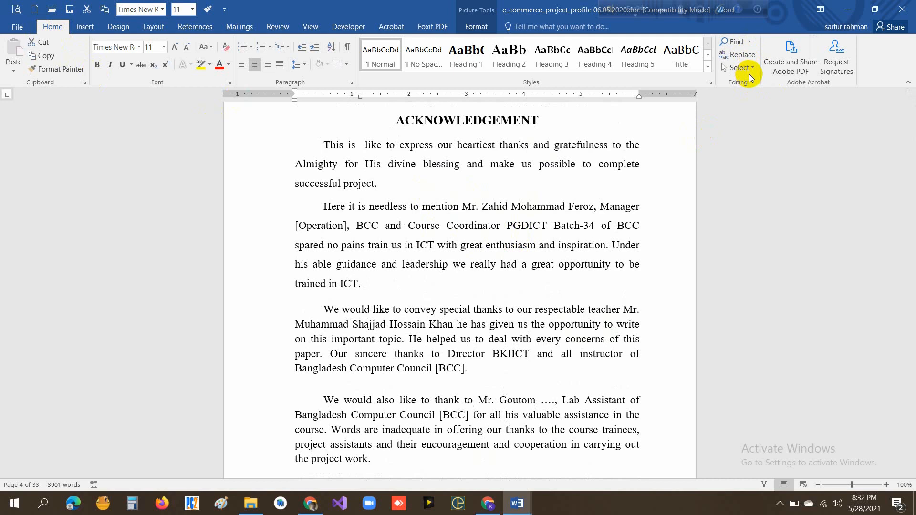
- Search the whole document for "ICT" and look over the highlighted matches on the first page
click(735, 44)
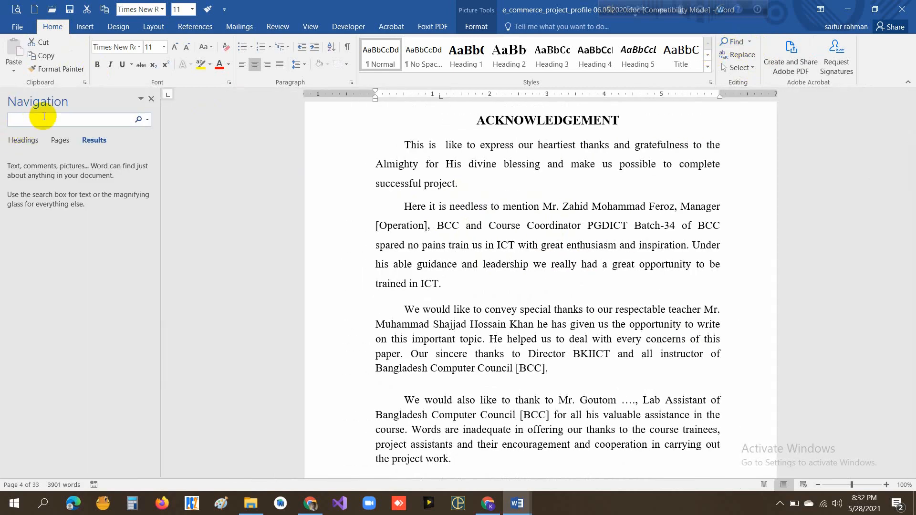
click(150, 98)
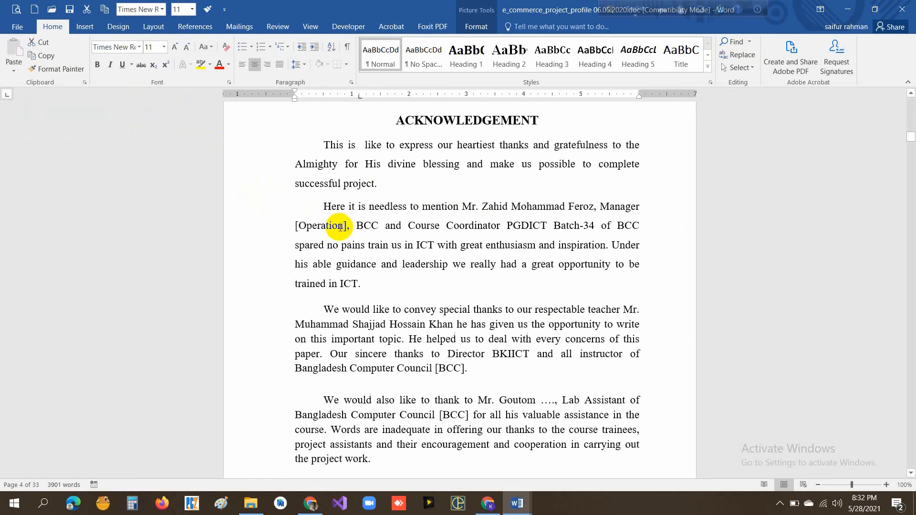
key(ctrl+f)
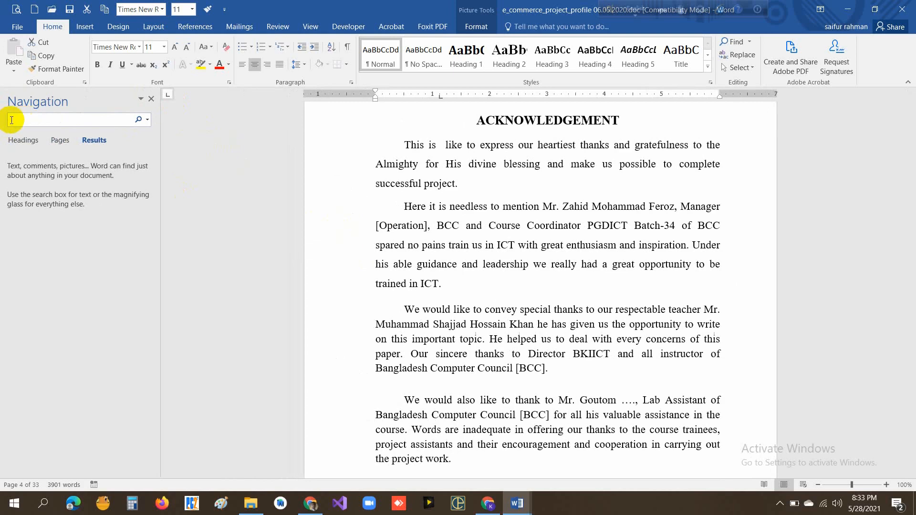
text(ICT)
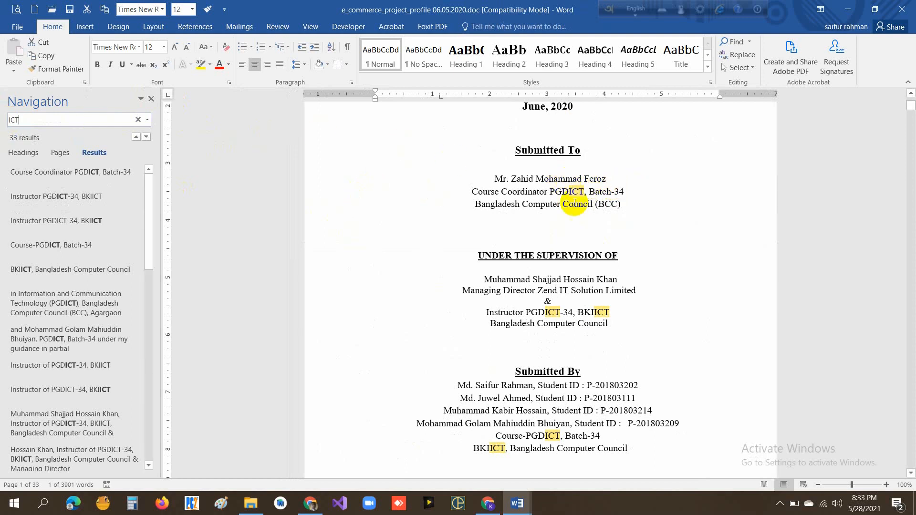
scroll(574, 306, down, 5)
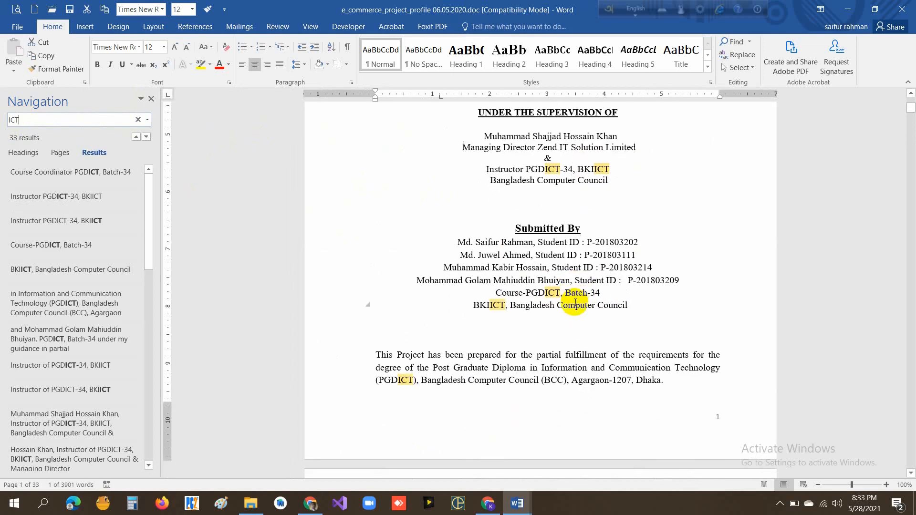
scroll(575, 298, up, 2)
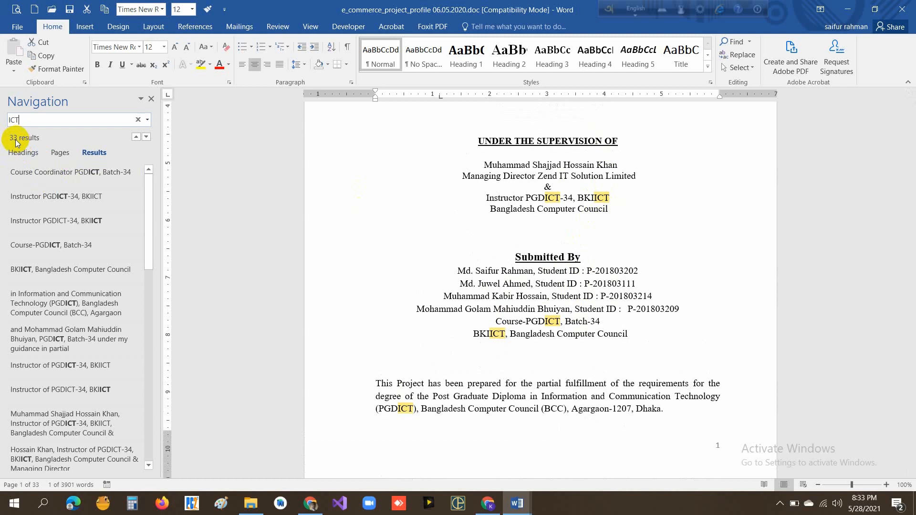
- Change the document search term to "post" and view the highlighted match on the first page
drag(27, 119, 1, 119)
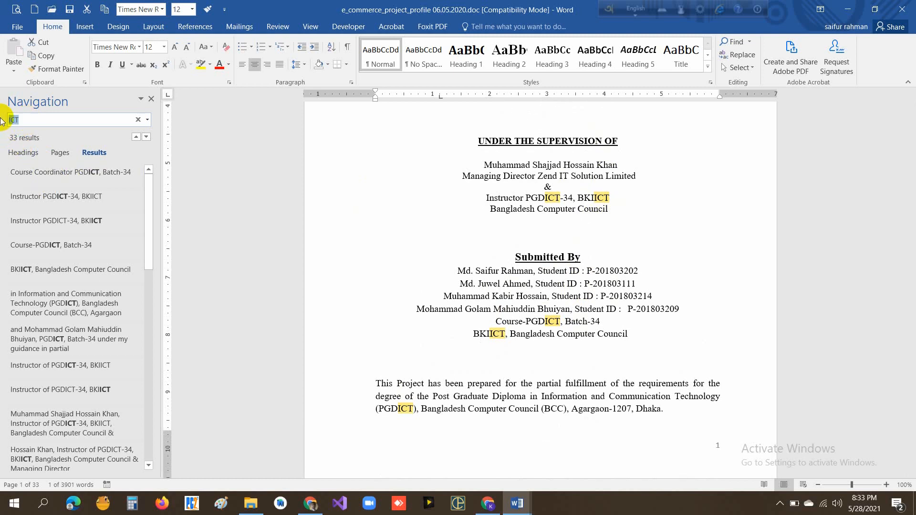
text(post)
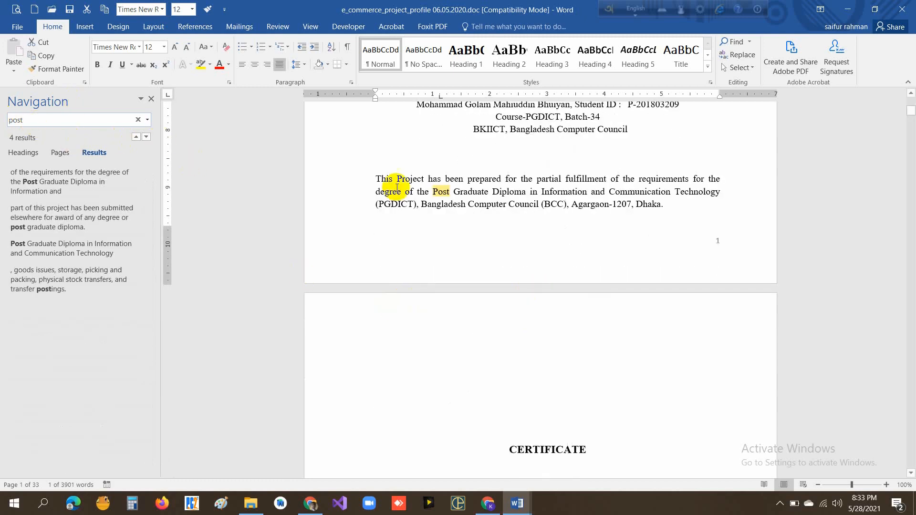
scroll(595, 222, up, 1)
scroll(595, 223, up, 1)
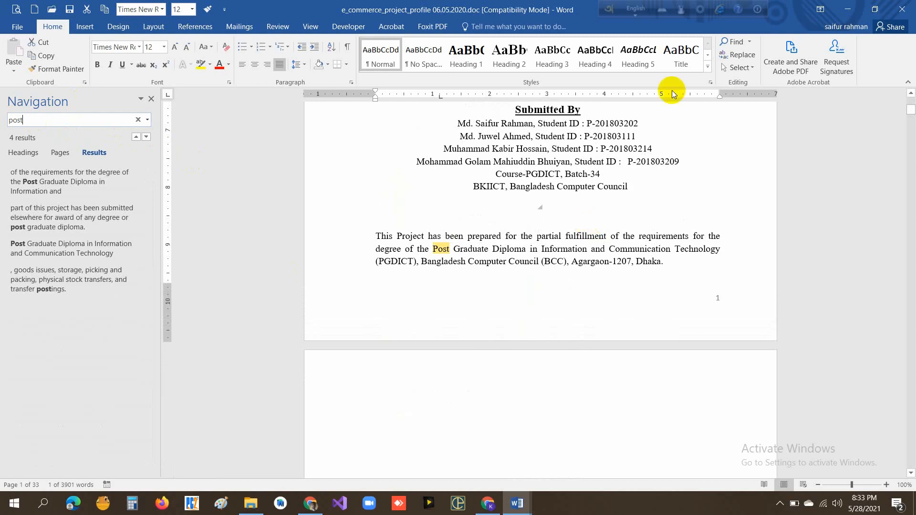
click(747, 56)
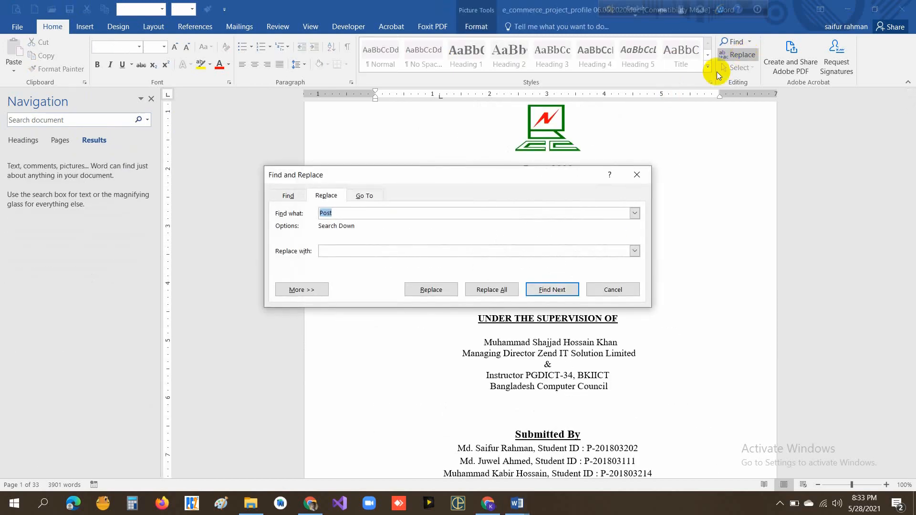
click(616, 290)
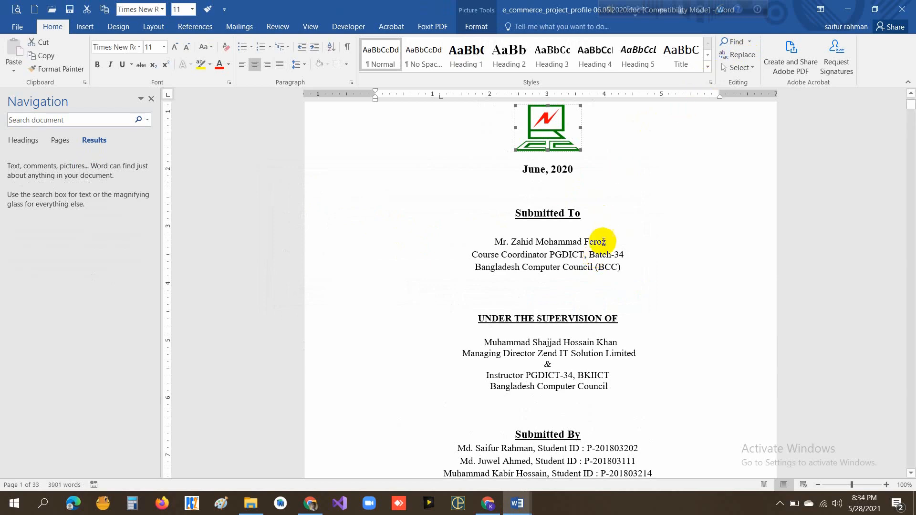
scroll(601, 258, down, 10)
scroll(602, 257, down, 4)
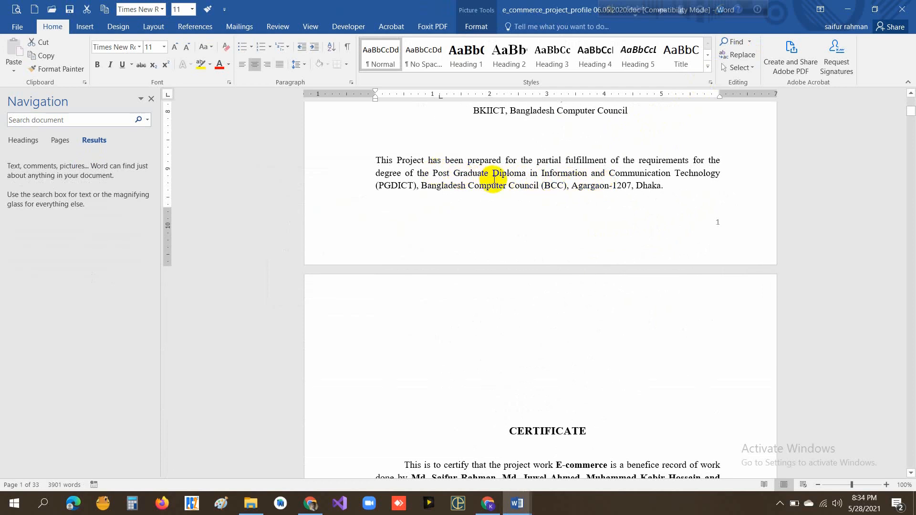
scroll(494, 179, down, 5)
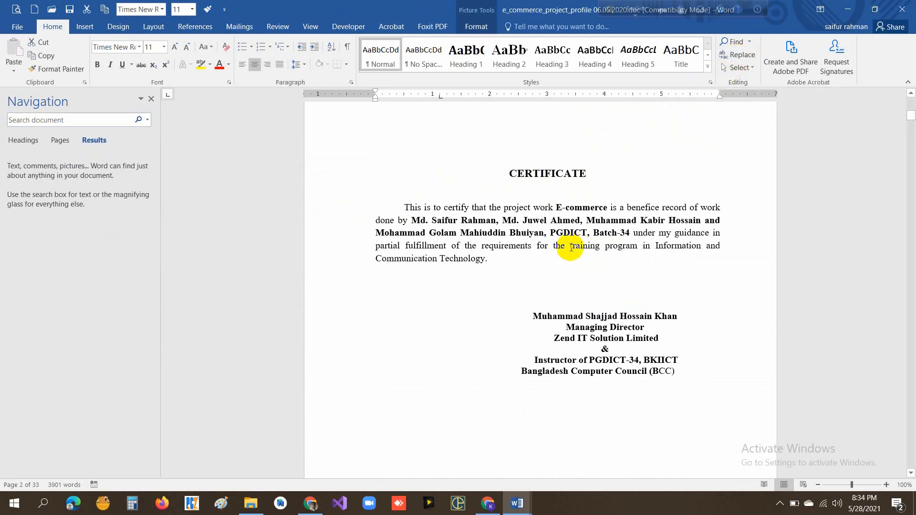
- Replace the first two occurrences of "It is" after the cursor with "It's", one at a time
key(ctrl+h)
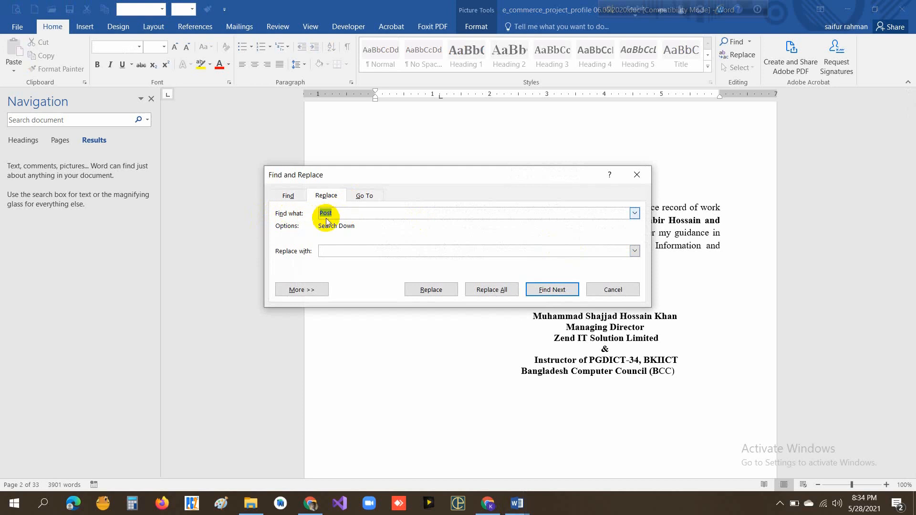
text(It is)
click(323, 250)
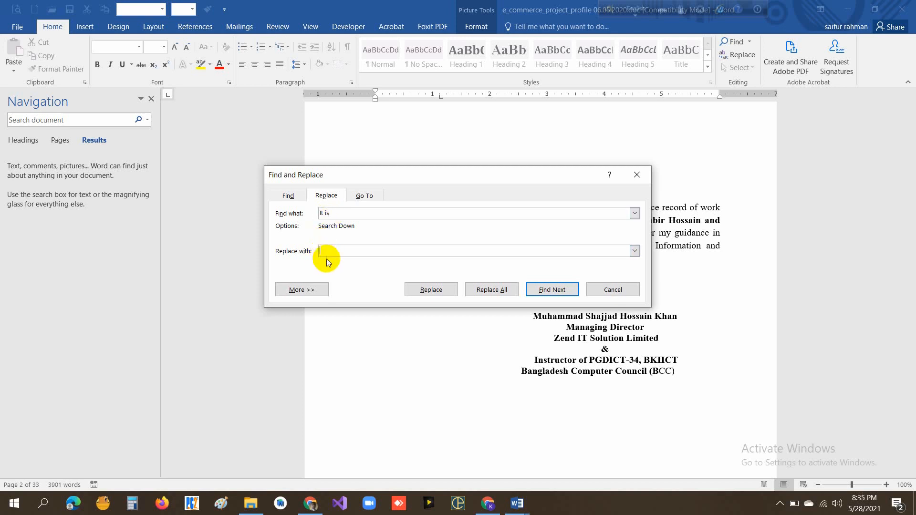
text(It's)
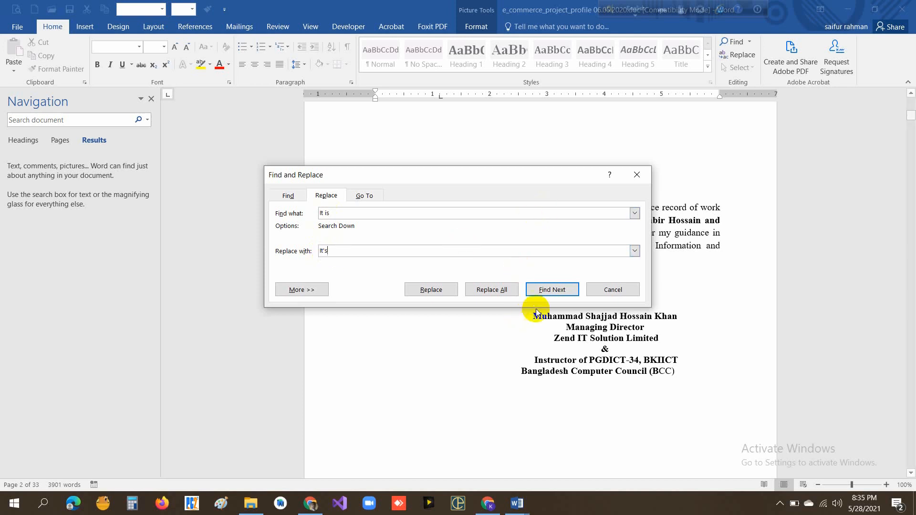
click(551, 290)
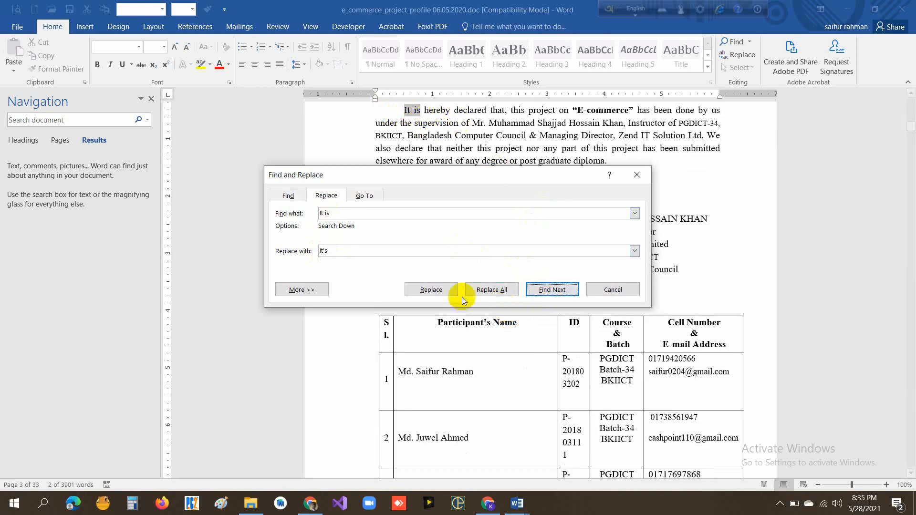
click(431, 290)
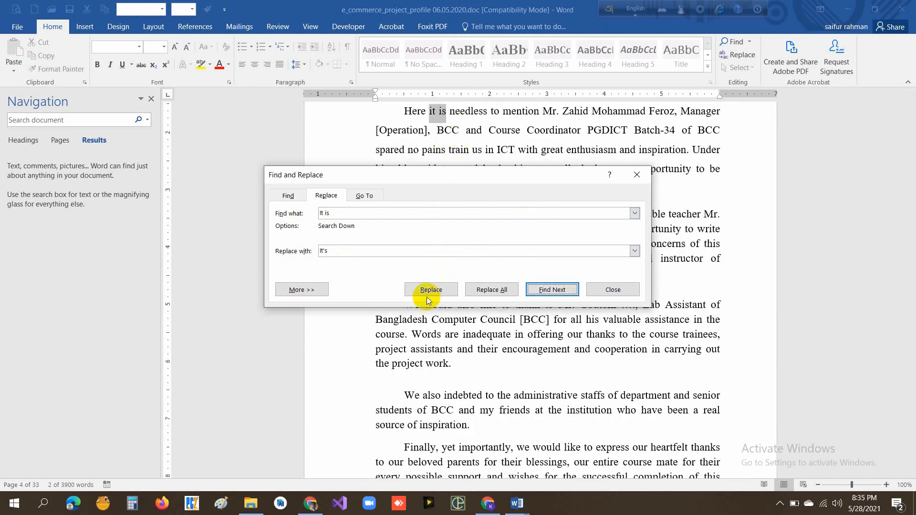
click(429, 290)
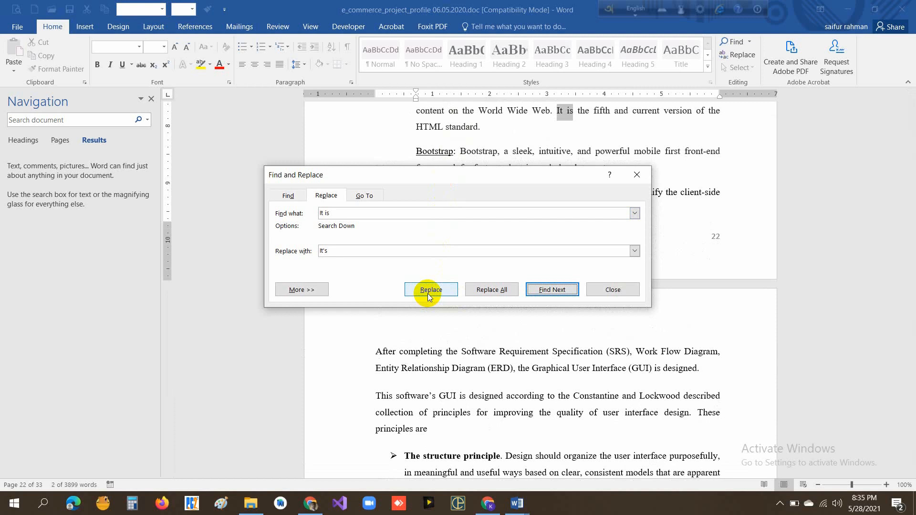
- Replace all remaining occurrences of "It is" with "It's", continuing the search from the beginning of the document
click(491, 290)
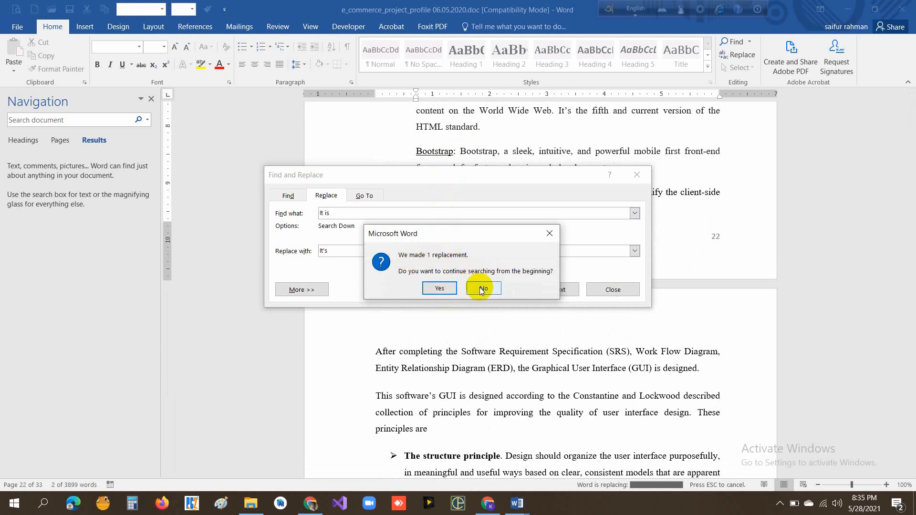
click(443, 289)
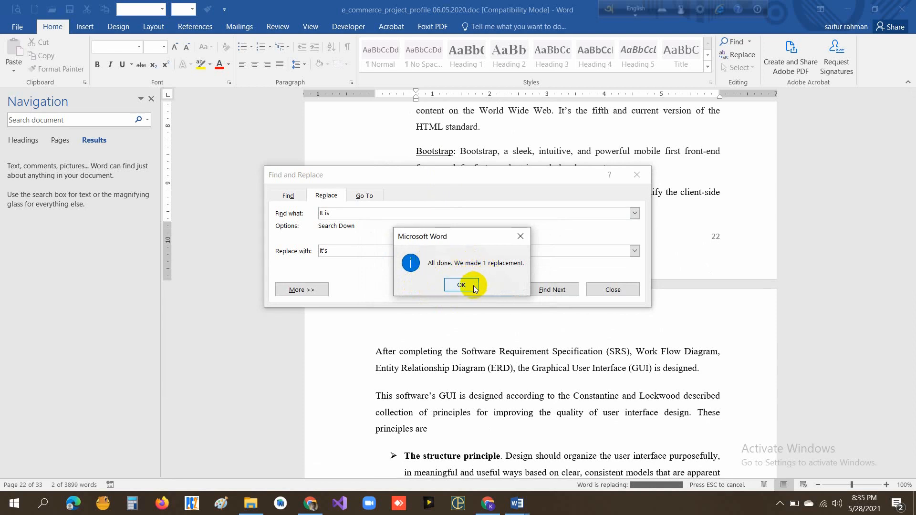
click(474, 289)
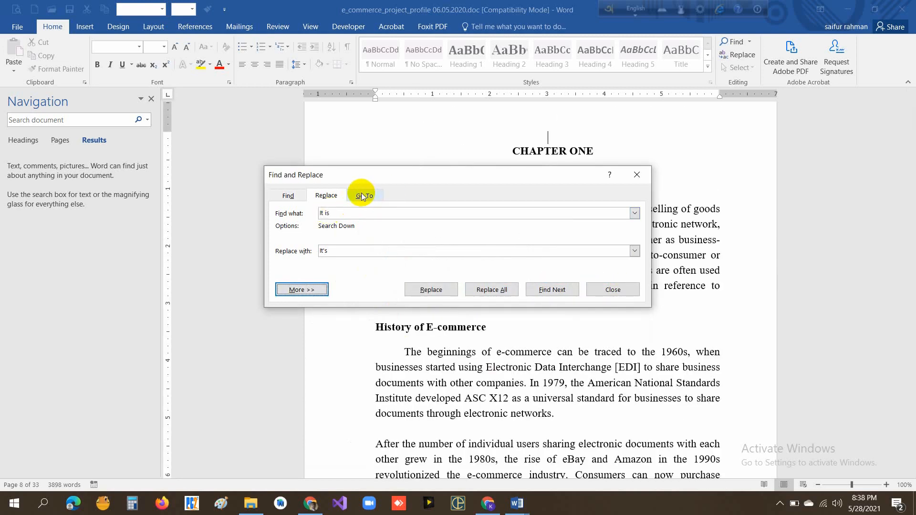
- Look through the available Go To targets, choose Page as the target, and go to page 12
click(362, 194)
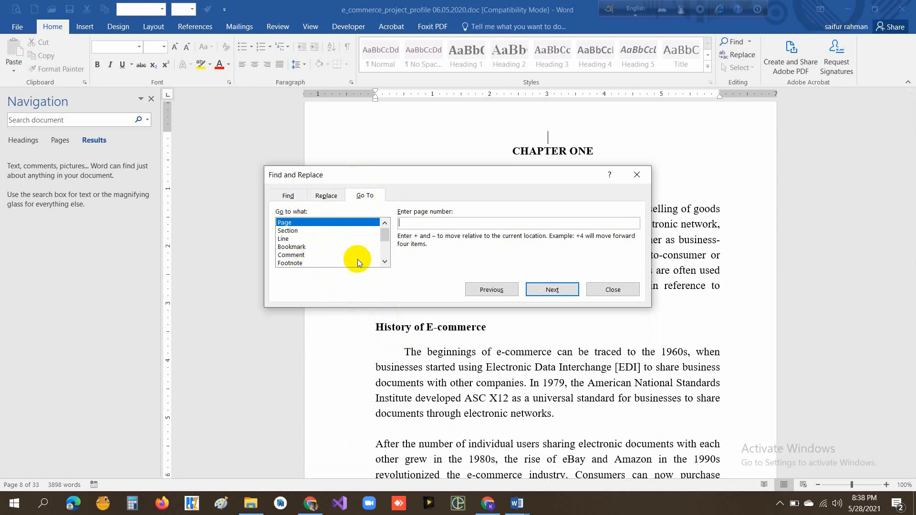
drag(384, 239, 386, 248)
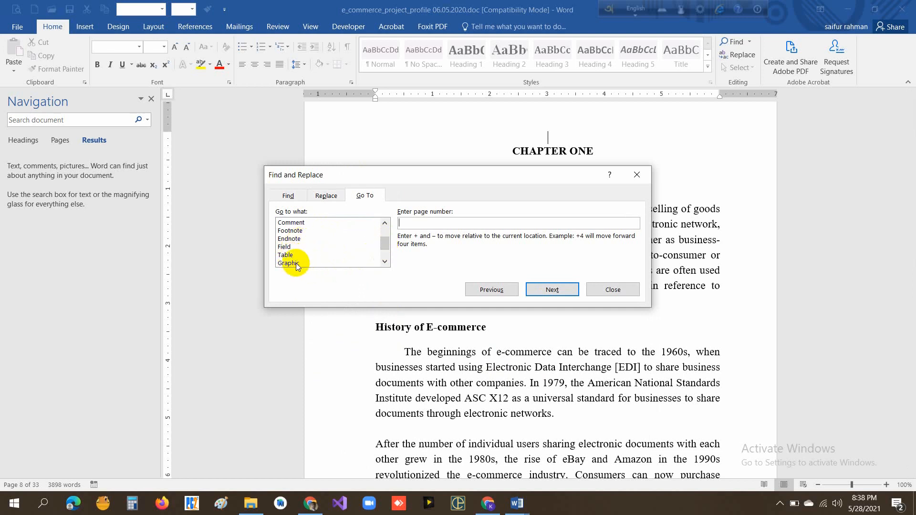
scroll(298, 257, down, 1)
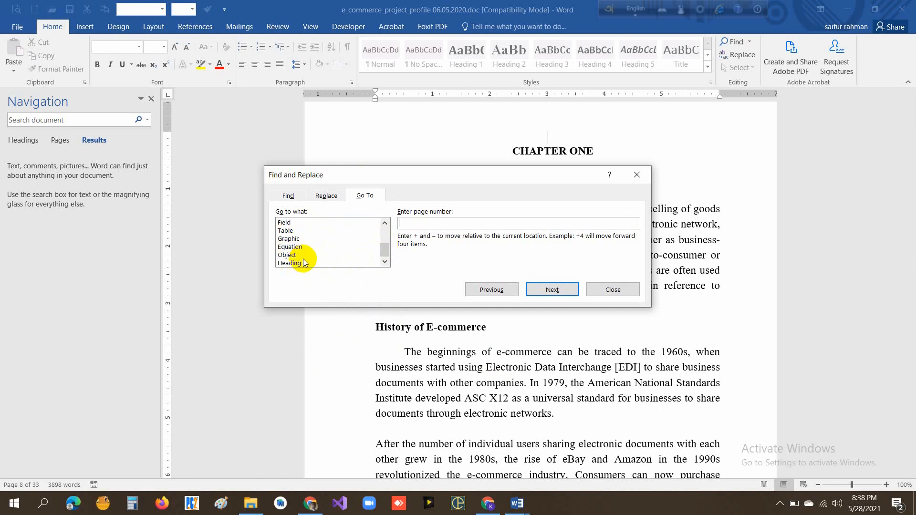
click(299, 263)
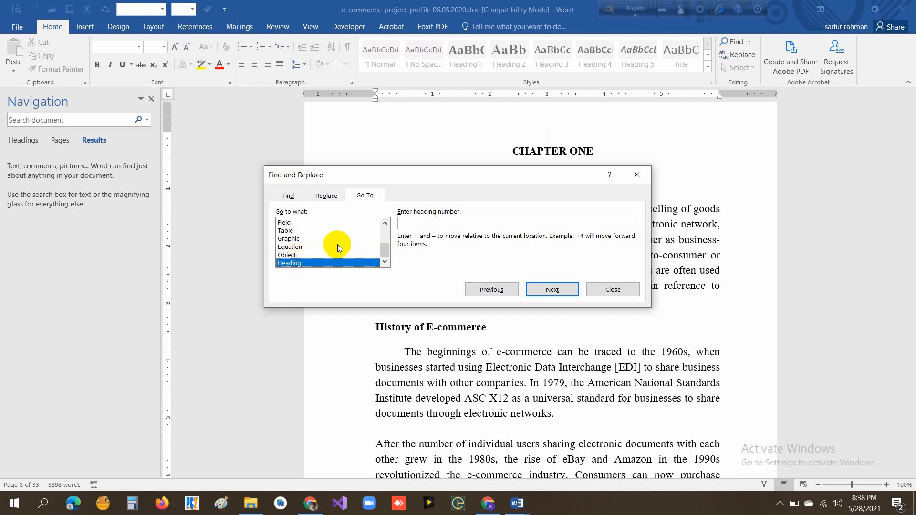
scroll(336, 244, up, 3)
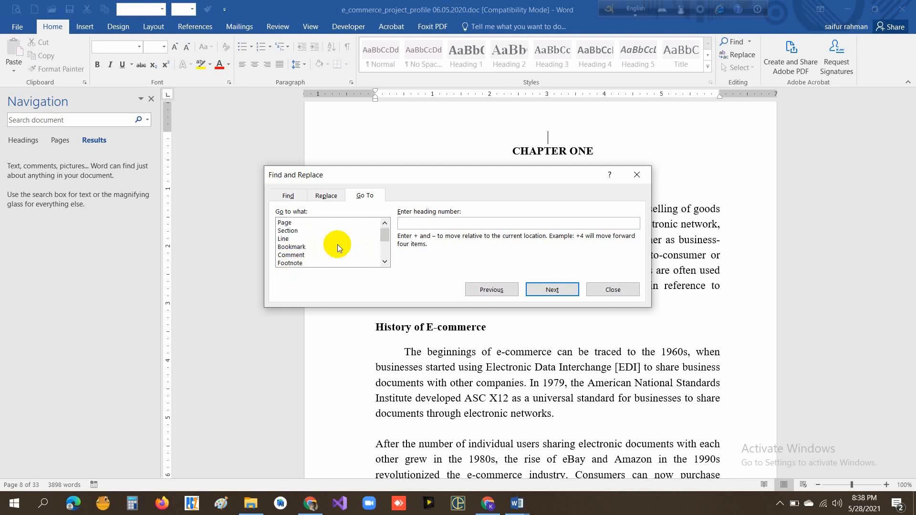
click(289, 223)
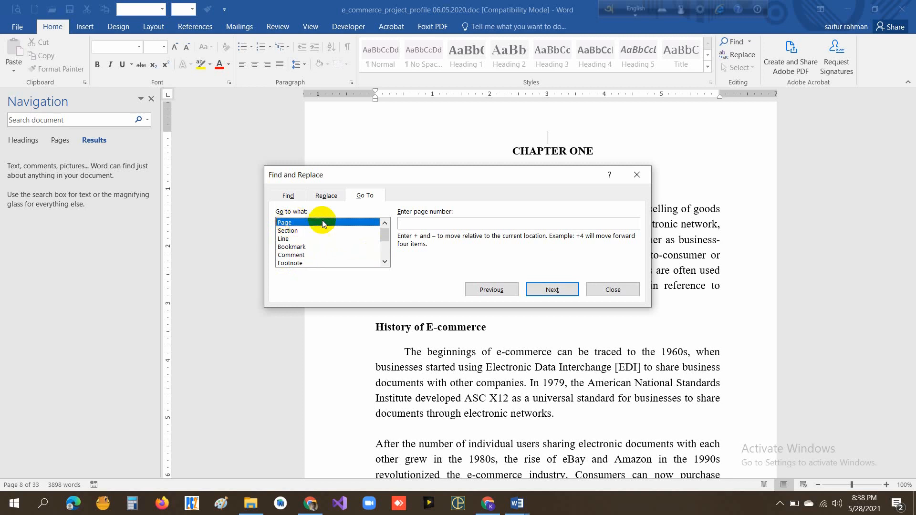
click(430, 225)
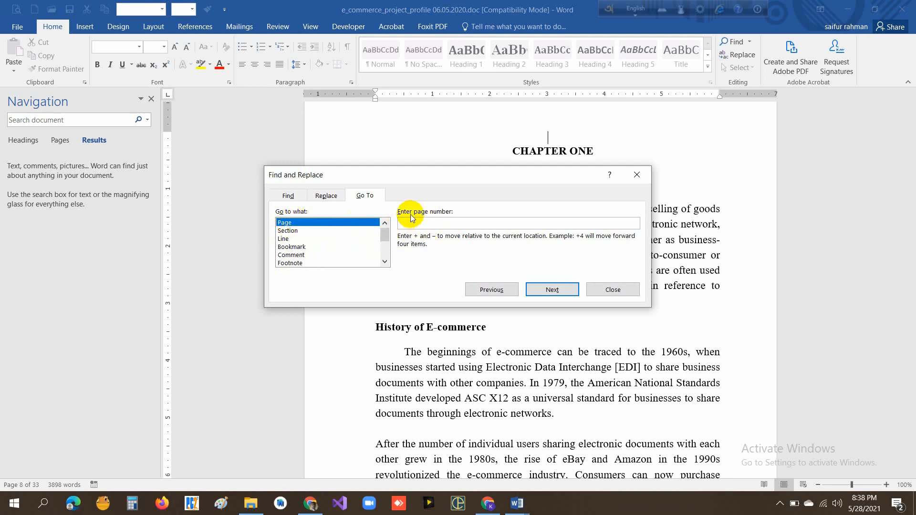
text(12)
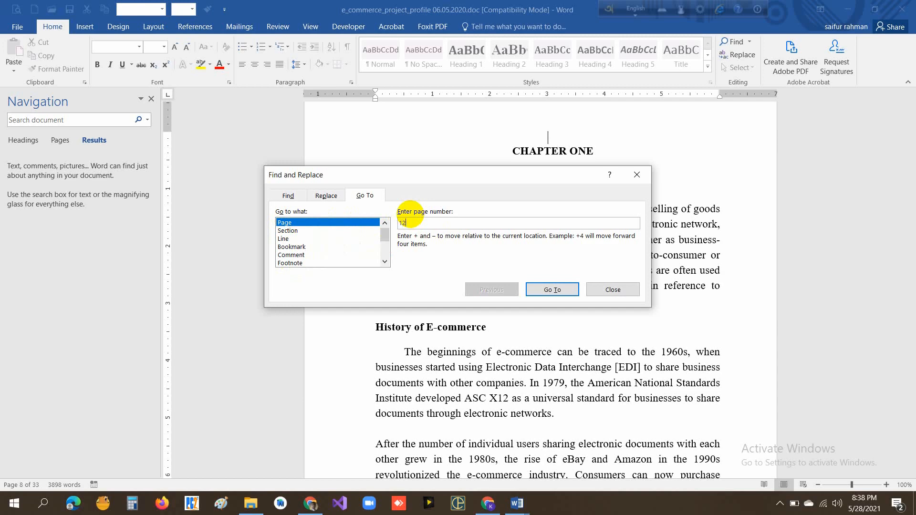
click(557, 290)
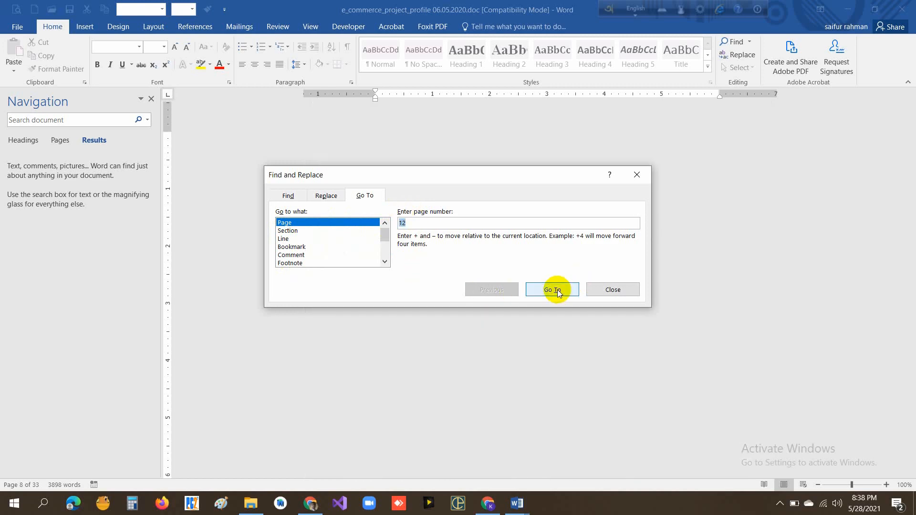
- Jump to page 19 of the document with Go To, then close the Find and Replace dialog
scroll(709, 343, down, 6)
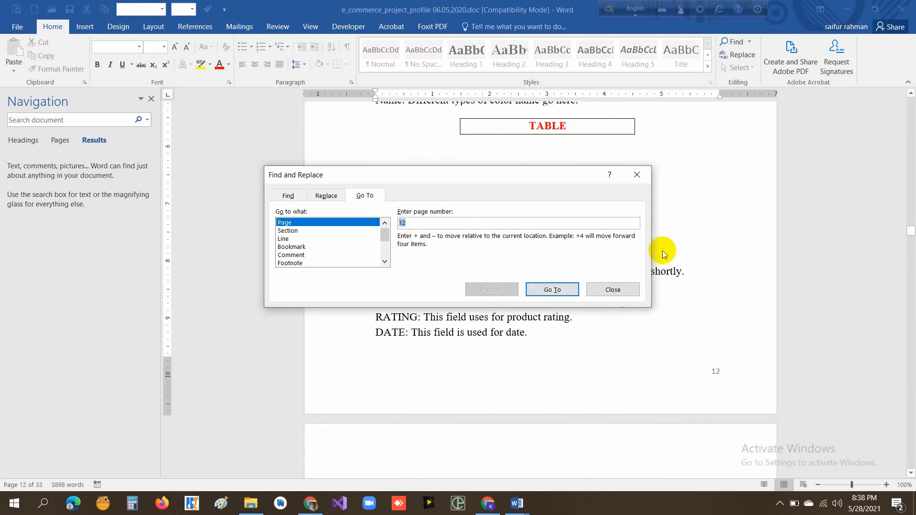
text(19)
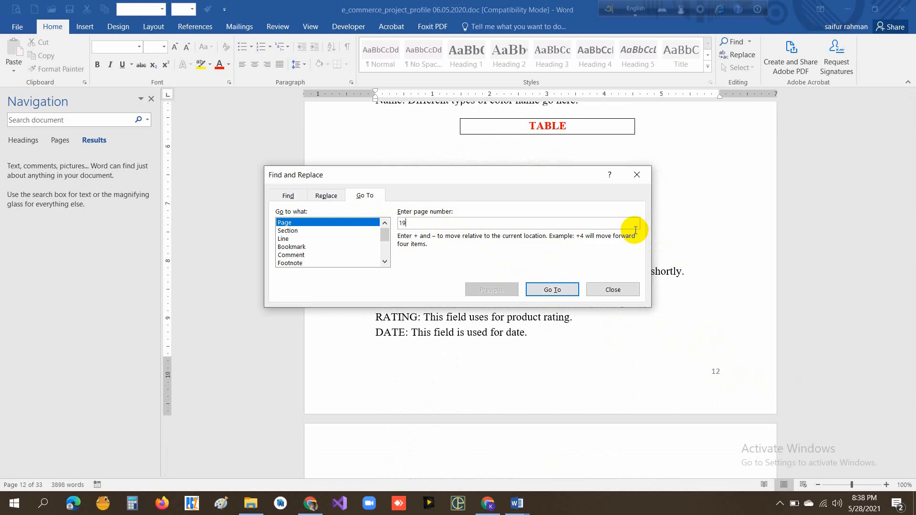
click(551, 289)
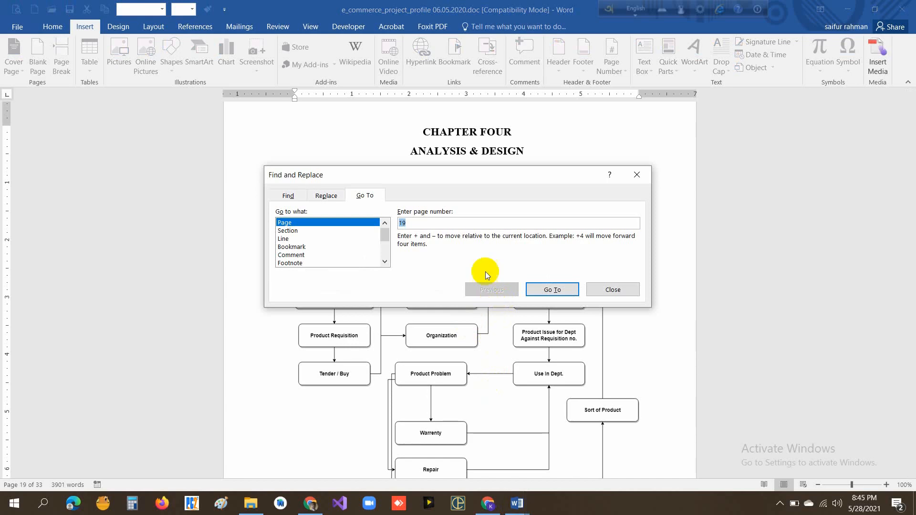
click(612, 289)
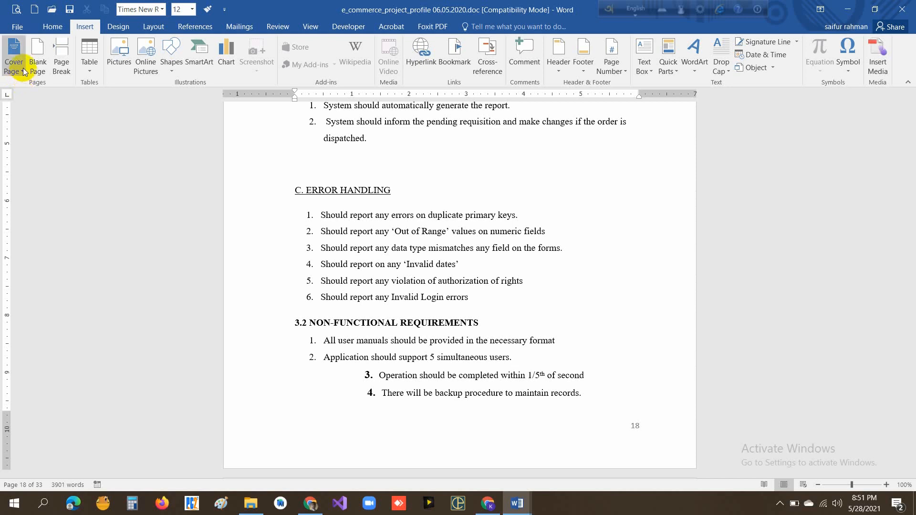
- Insert the built-in Whisp cover page into the document and look over its placeholder fields
click(23, 75)
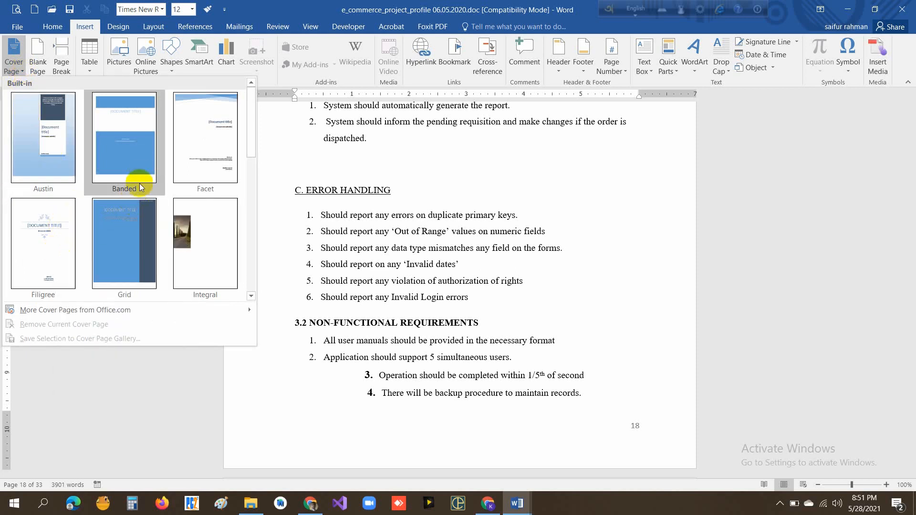
scroll(231, 176, down, 5)
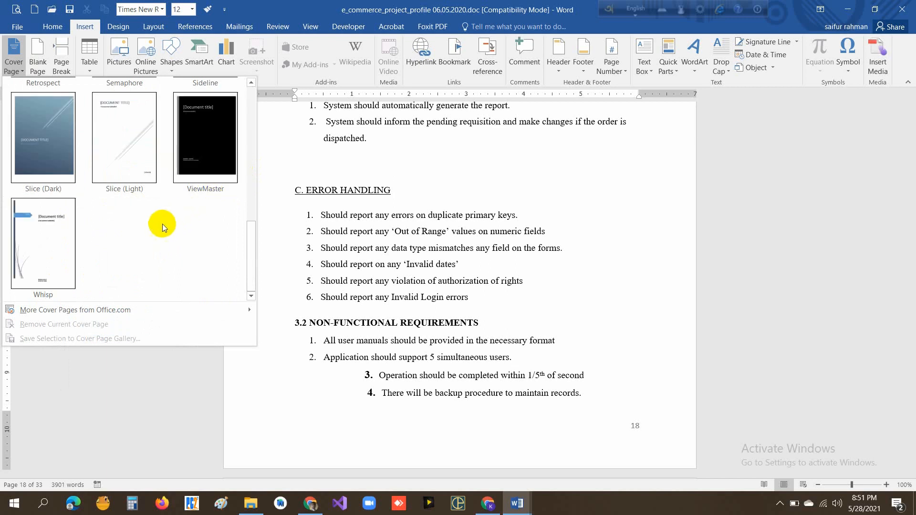
click(56, 248)
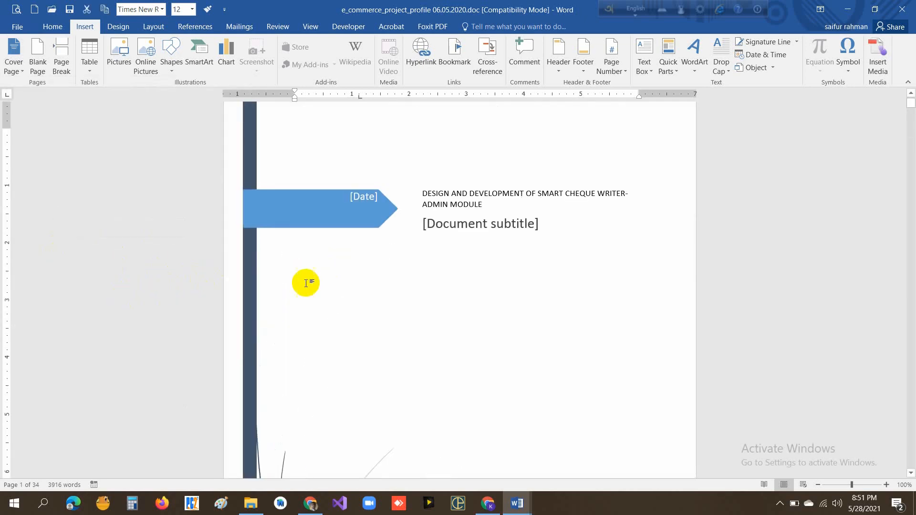
scroll(527, 280, down, 6)
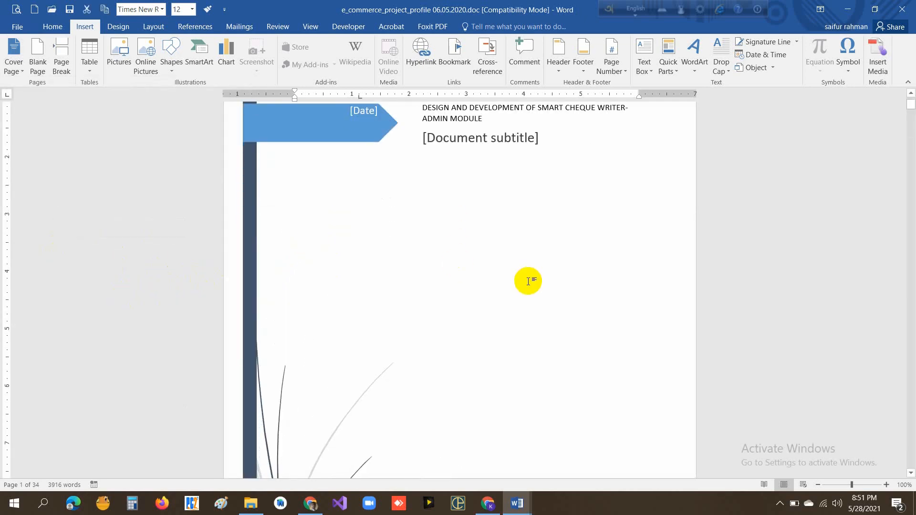
scroll(527, 281, down, 10)
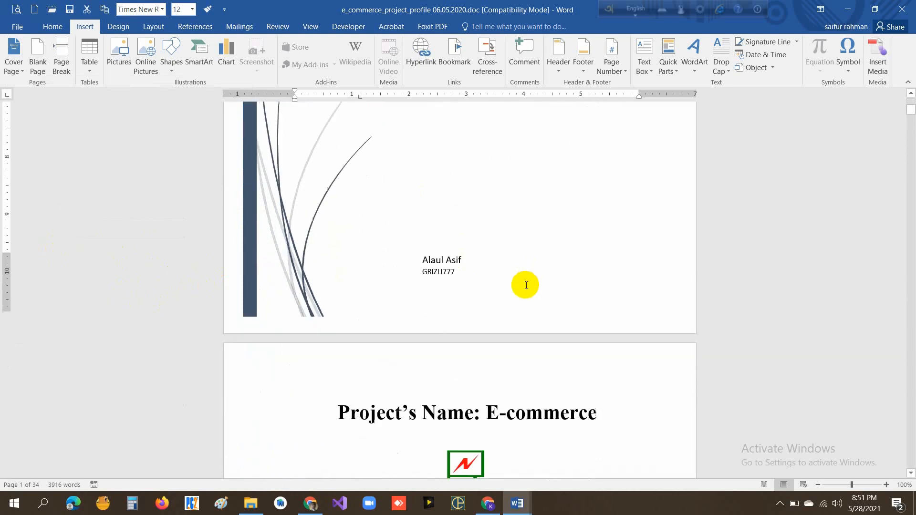
scroll(524, 285, up, 8)
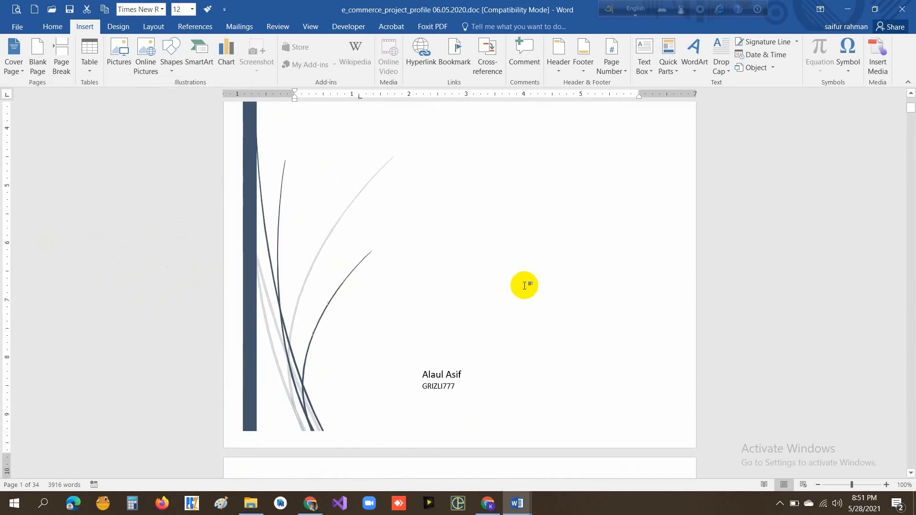
scroll(525, 285, up, 5)
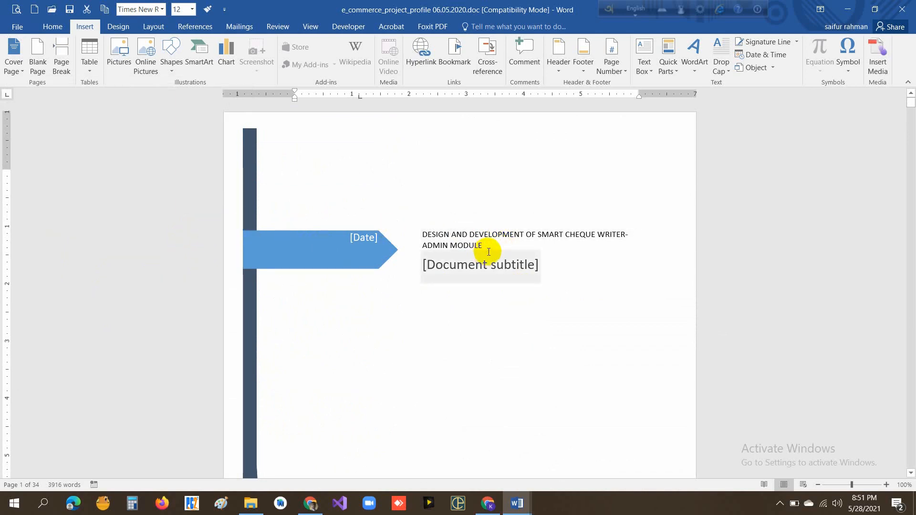
- Set the cover page's date field to 5/28/2021
click(361, 240)
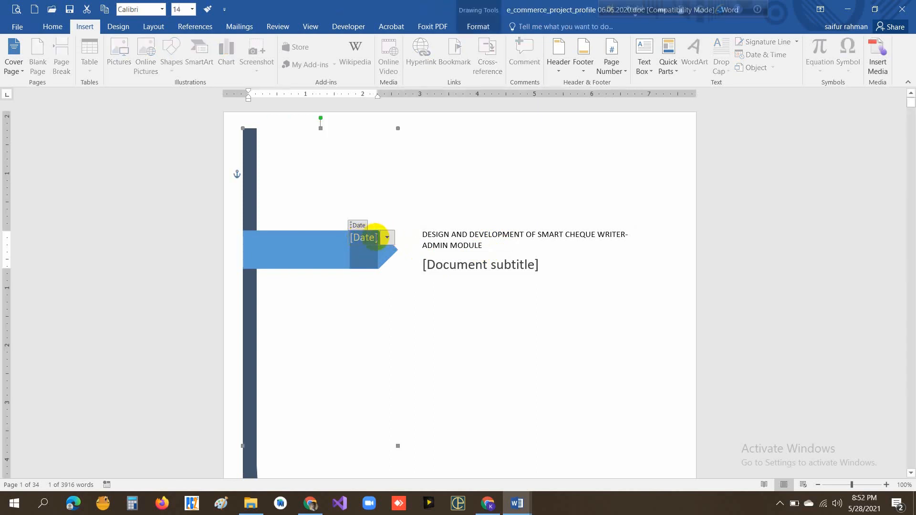
click(387, 238)
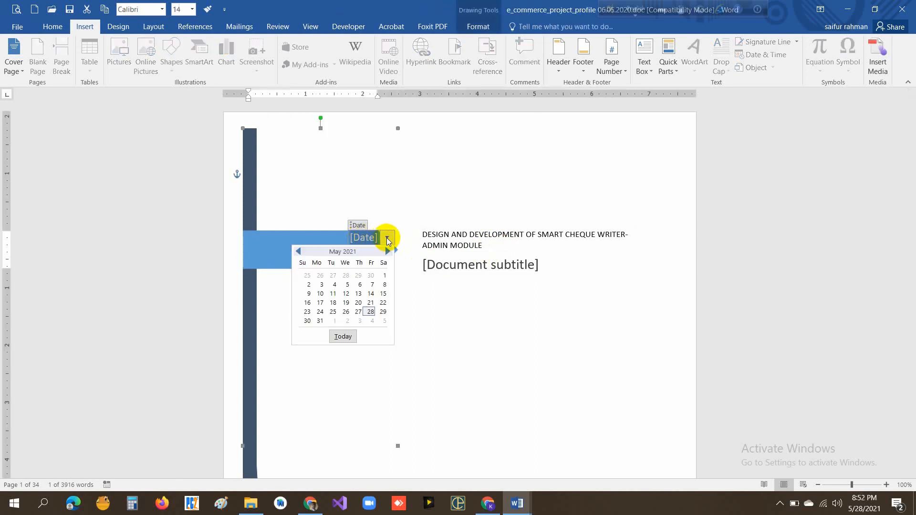
click(371, 312)
click(371, 258)
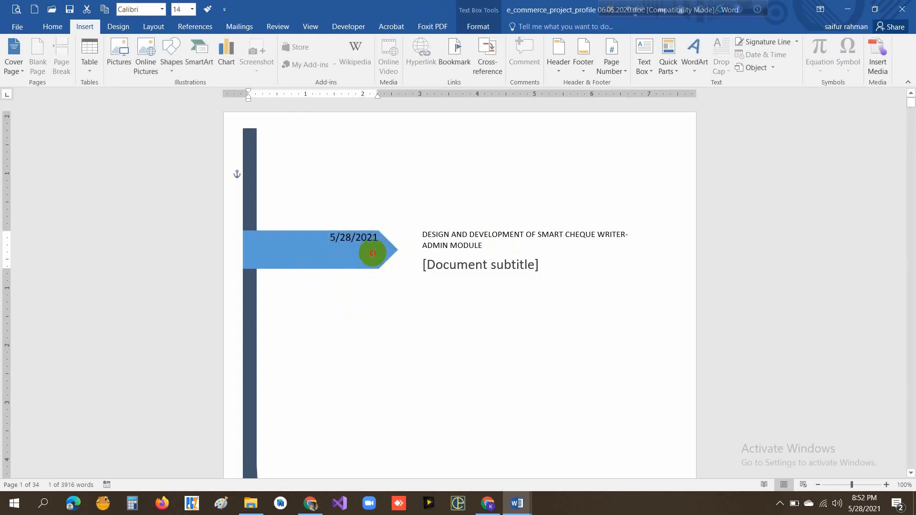
double_click(387, 238)
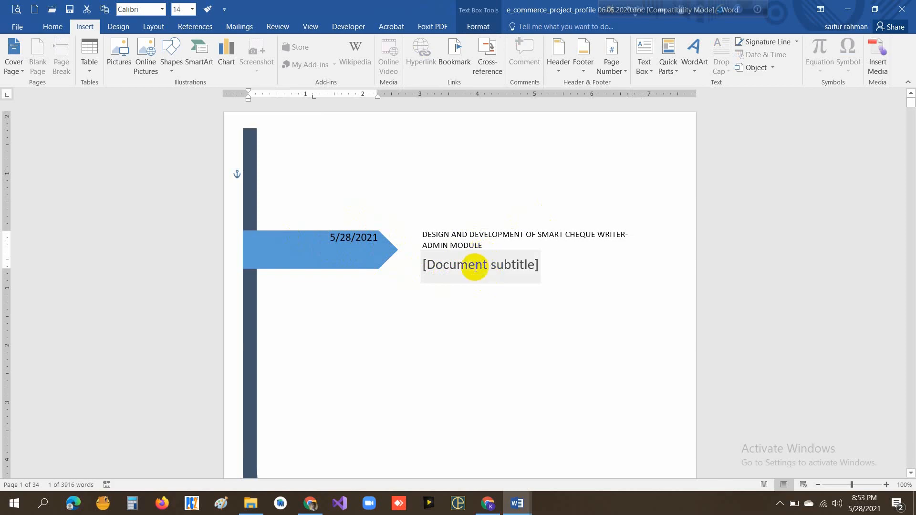
- Copy the "Project's Name: E-commerce" heading from the second page into the cover page's subtitle field
scroll(477, 272, down, 3)
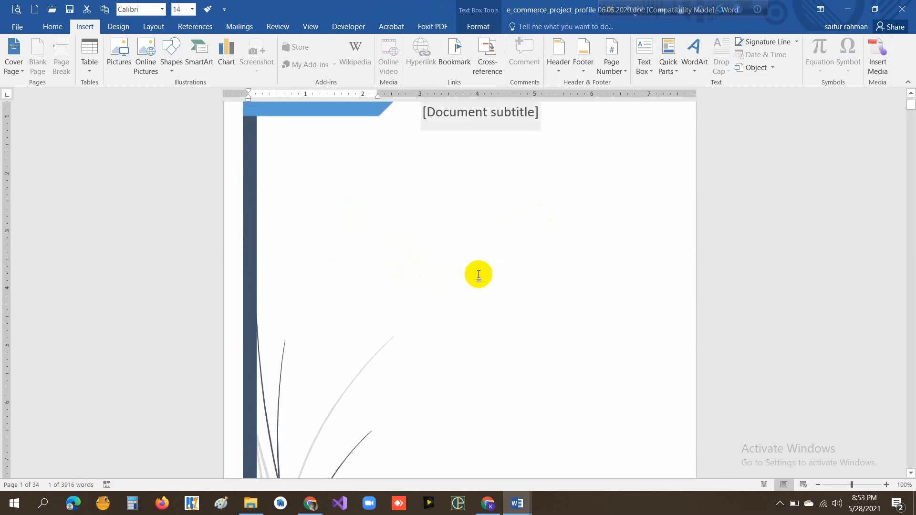
scroll(478, 274, down, 10)
scroll(467, 300, up, 3)
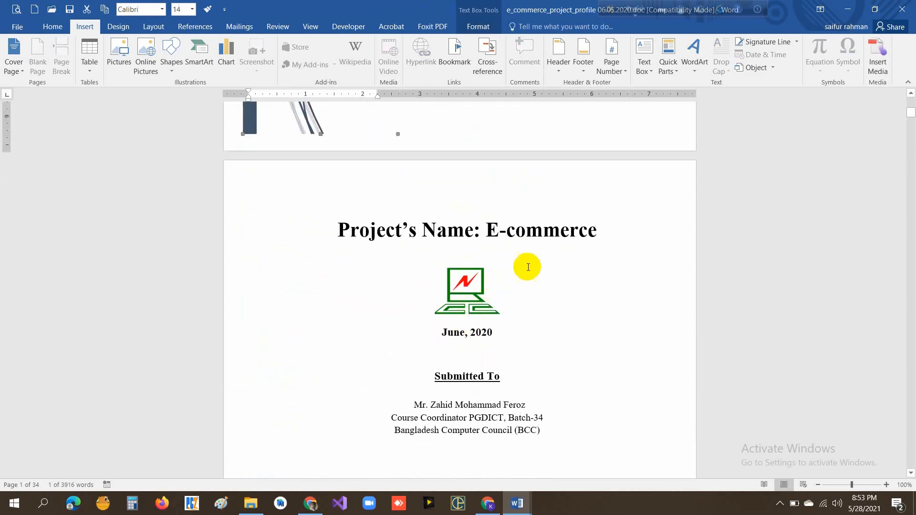
drag(602, 228, 346, 231)
key(ctrl+c)
scroll(538, 239, up, 10)
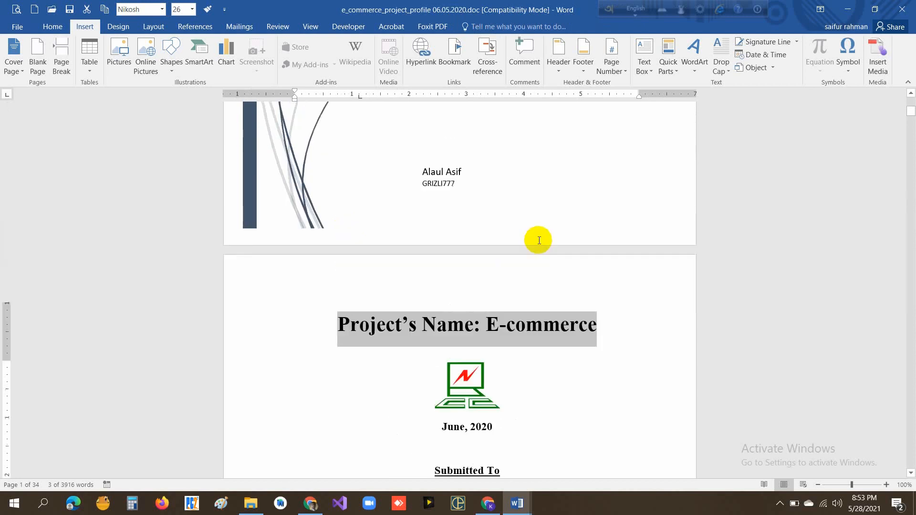
click(470, 206)
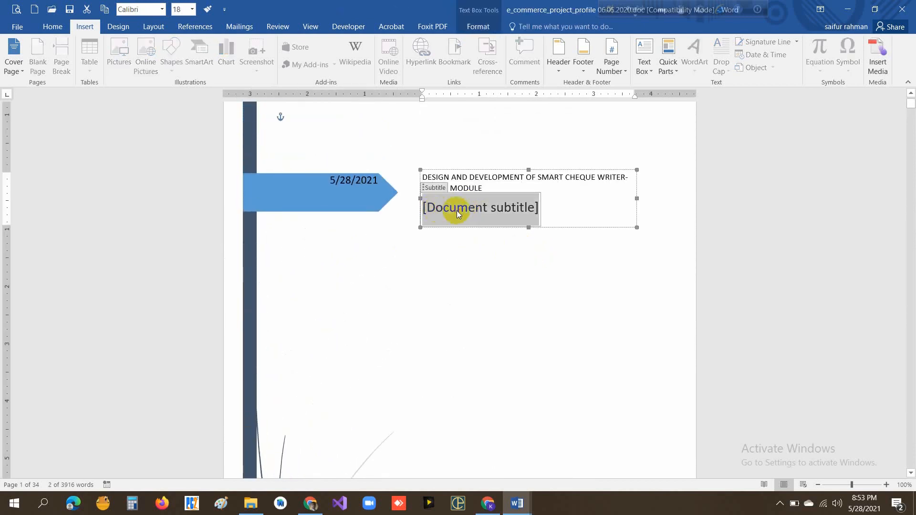
key(ctrl+v)
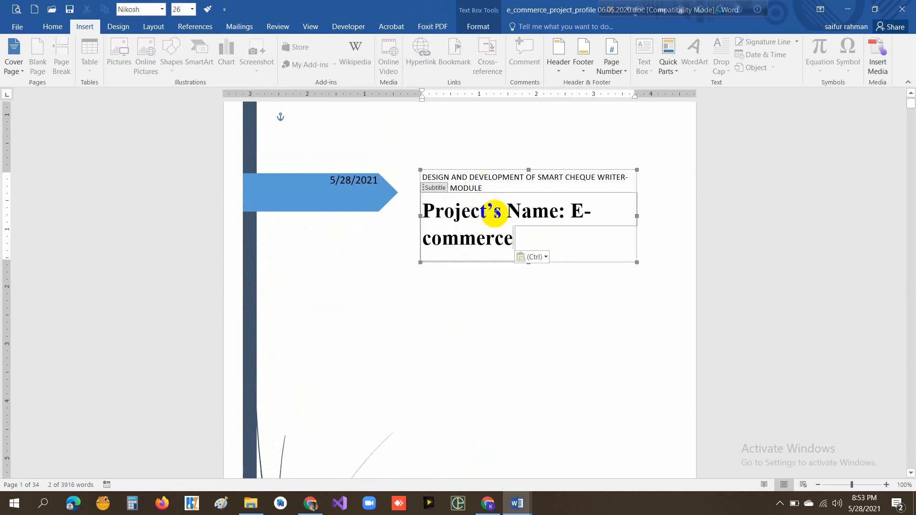
- Delete "Project's Name:" from the cover page subtitle, leaving only "E-commerce"
drag(569, 210, 410, 209)
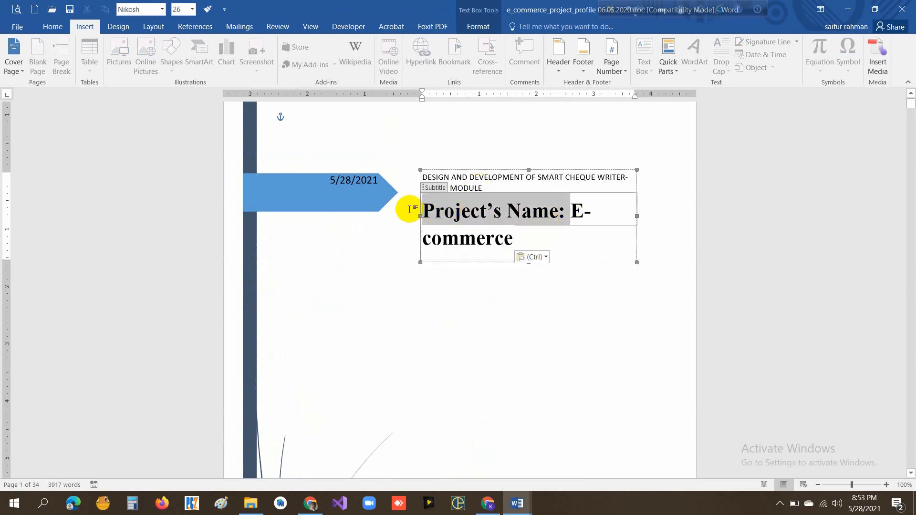
key(BackSpace)
click(543, 260)
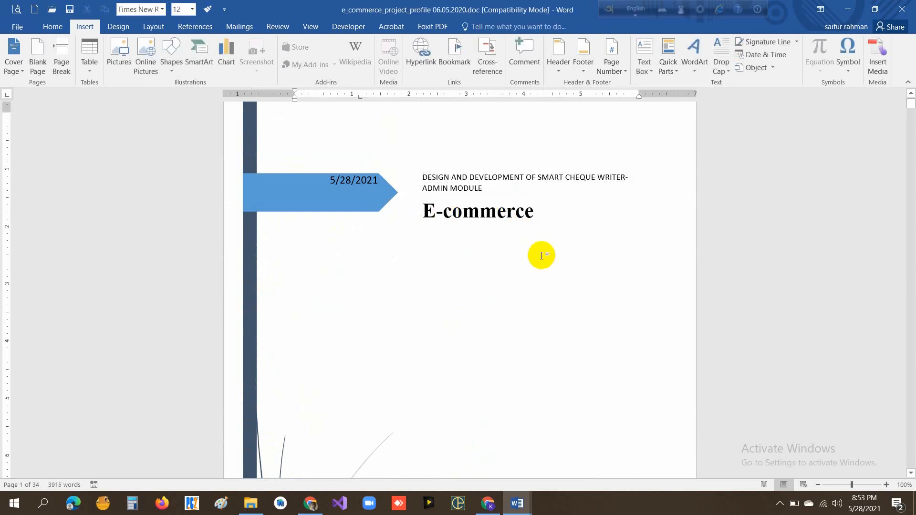
click(532, 211)
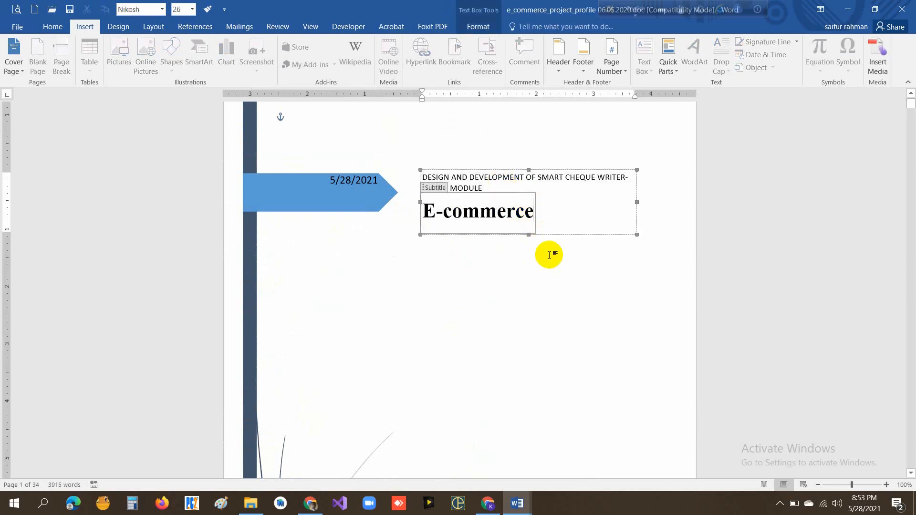
- Replace the author field at the foot of the cover page with the new author's full name
scroll(546, 254, down, 10)
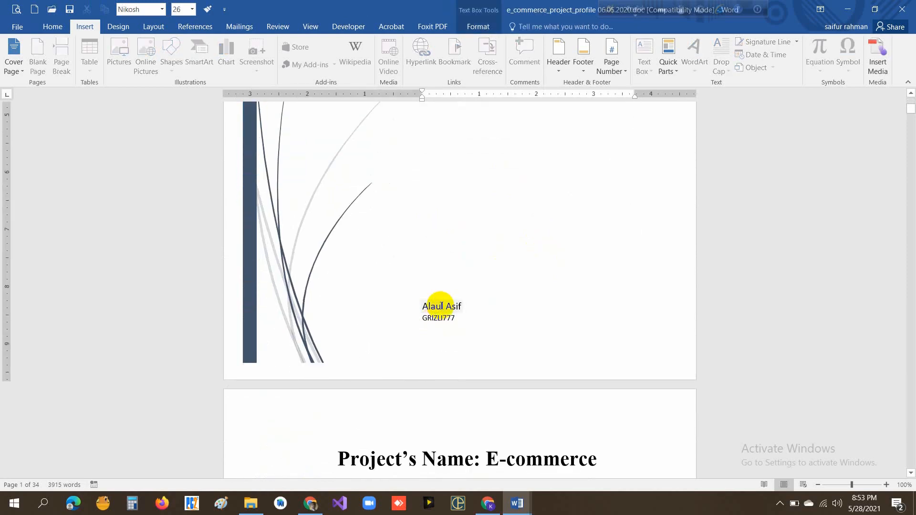
click(436, 307)
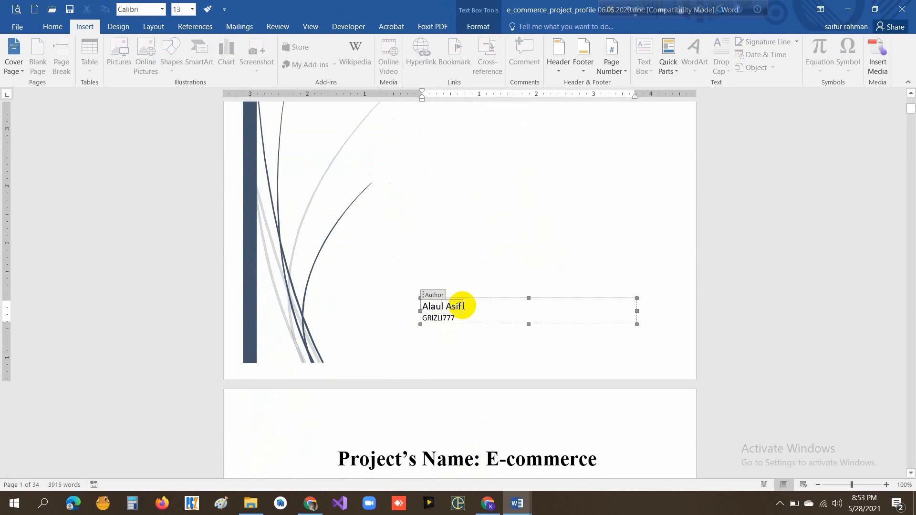
drag(462, 306, 424, 306)
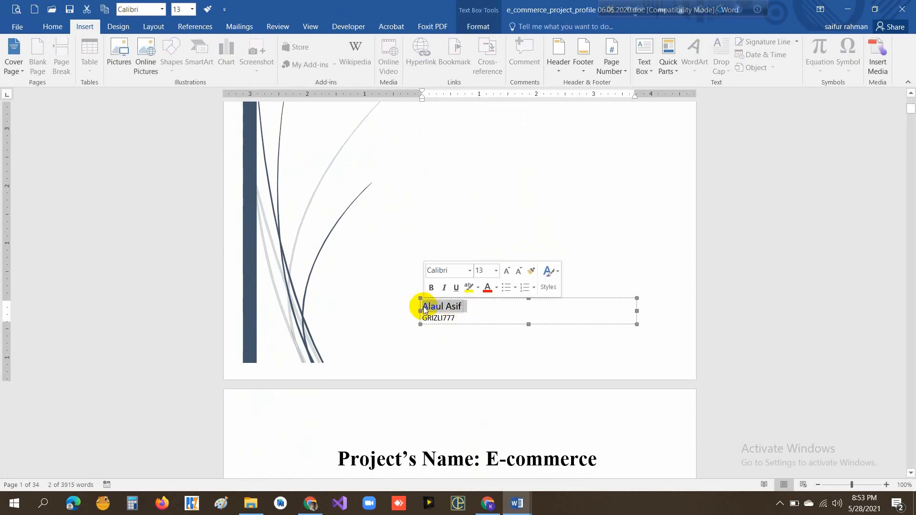
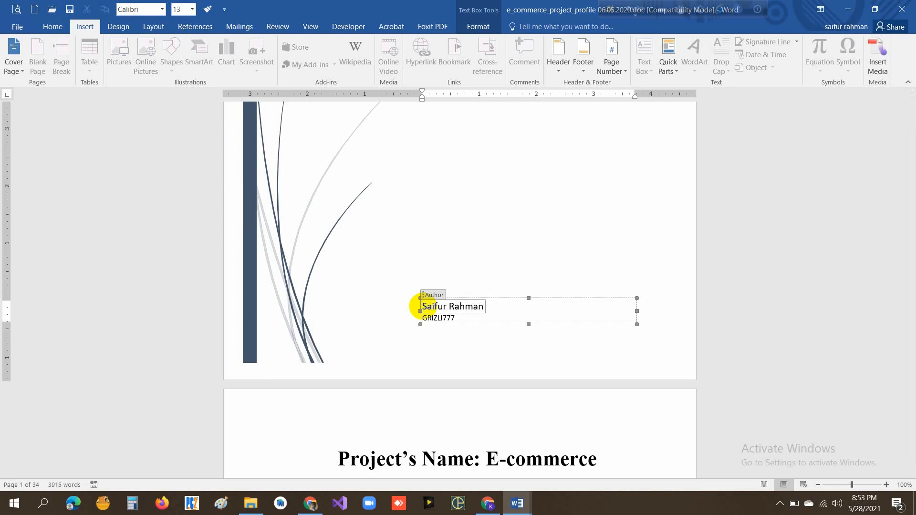
- Replace the company text below the cover page's author with "DHAKA"
click(435, 318)
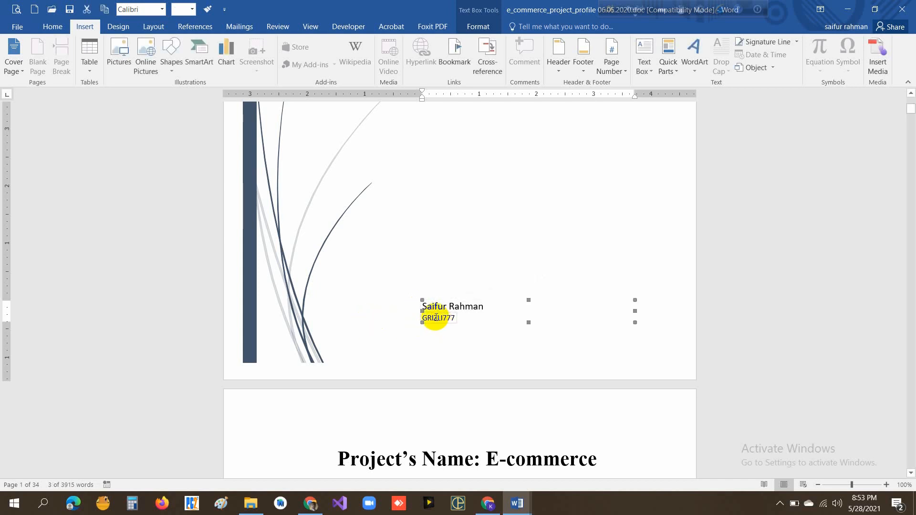
double_click(435, 318)
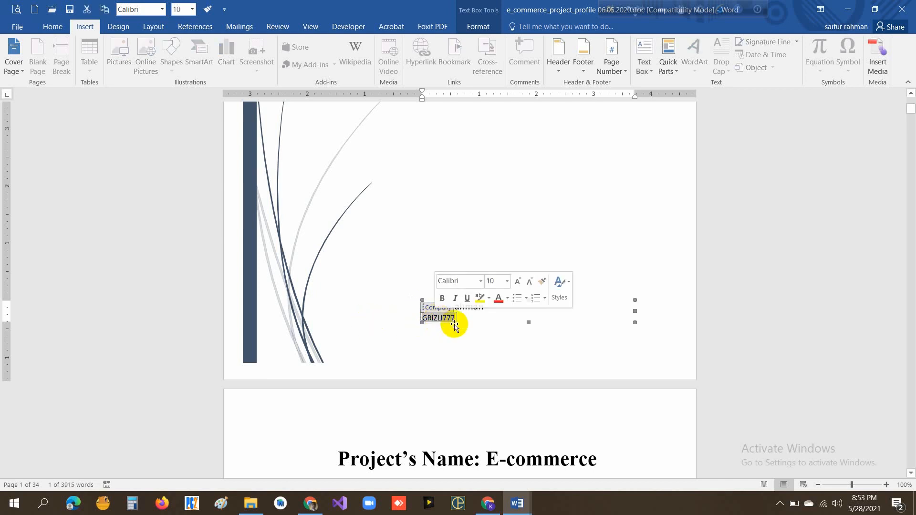
click(448, 327)
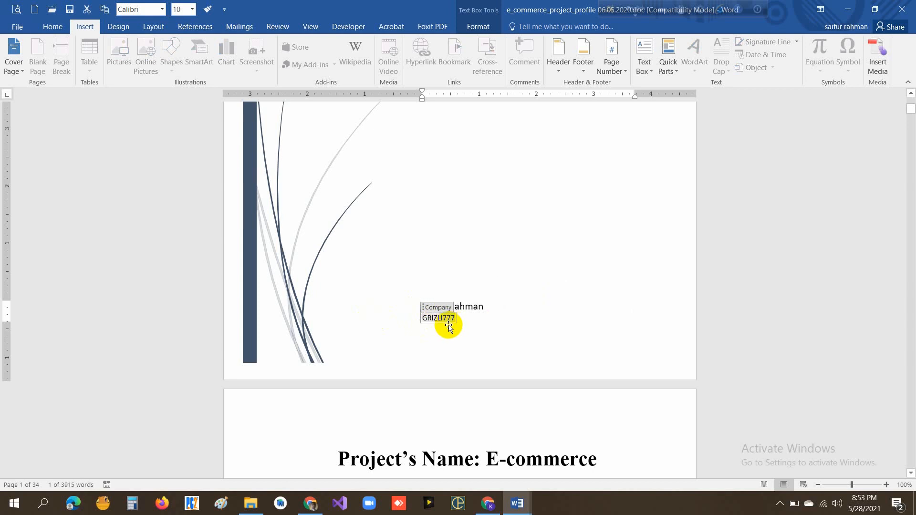
text(DHAKA)
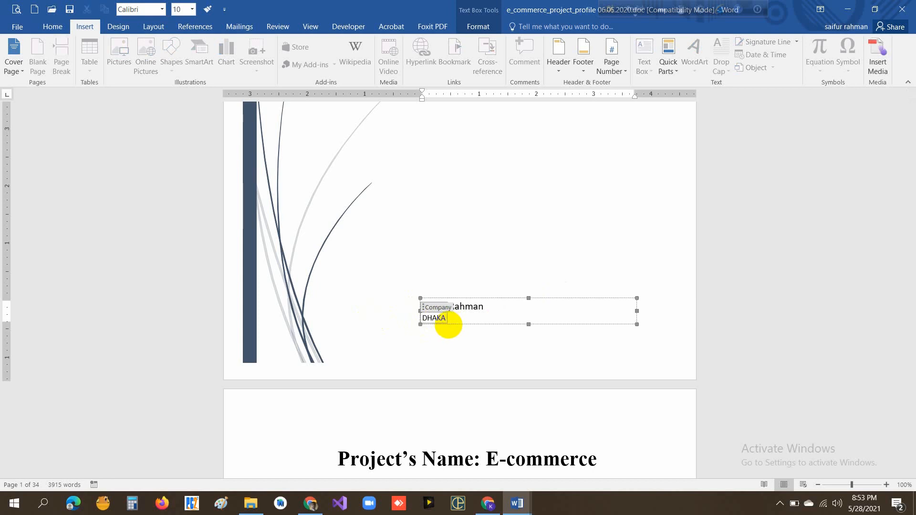
click(449, 347)
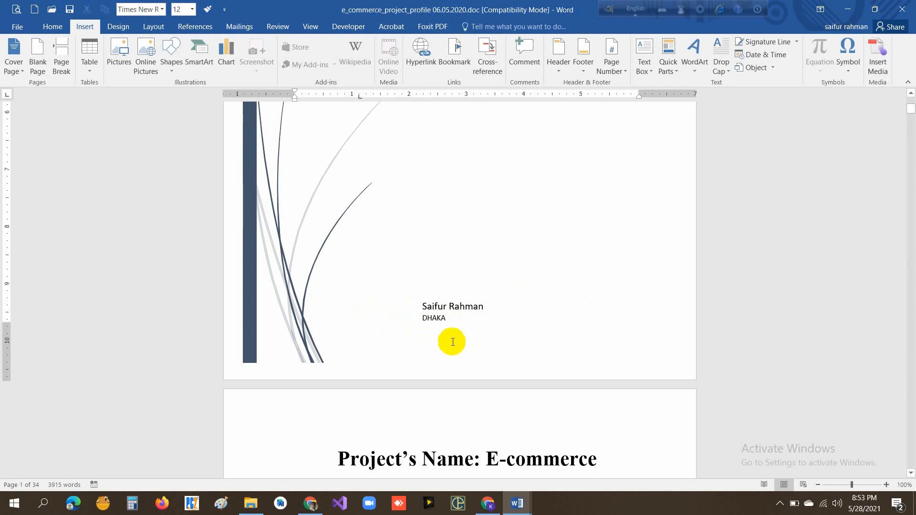
- Open the document's print preview and look through the first pages, including the new cover
scroll(445, 286, up, 10)
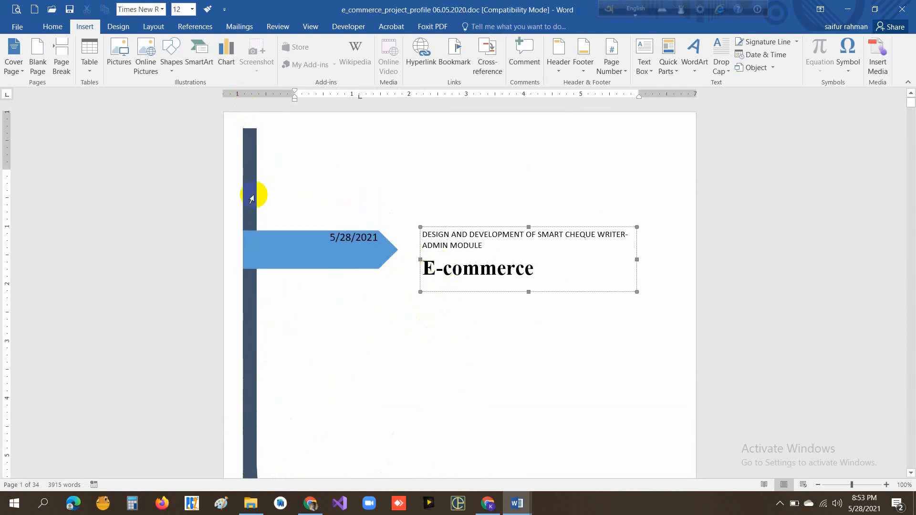
click(17, 10)
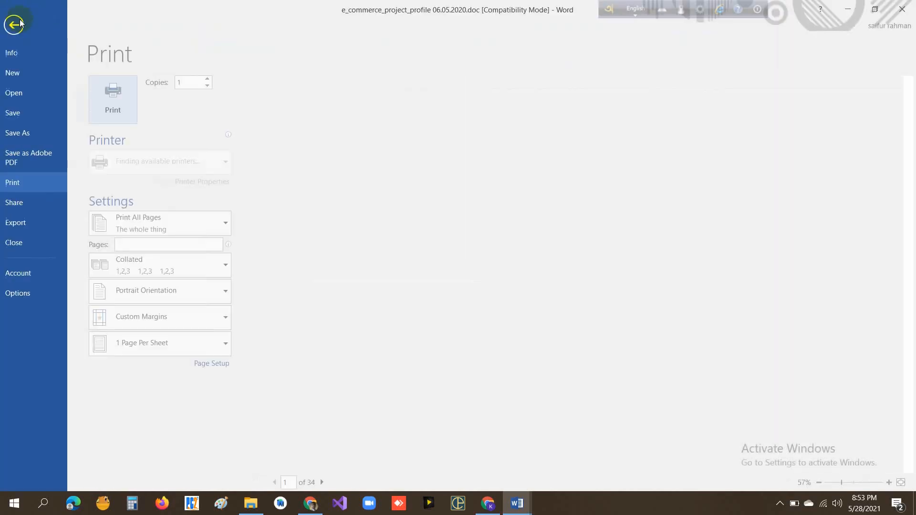
scroll(460, 305, down, 1)
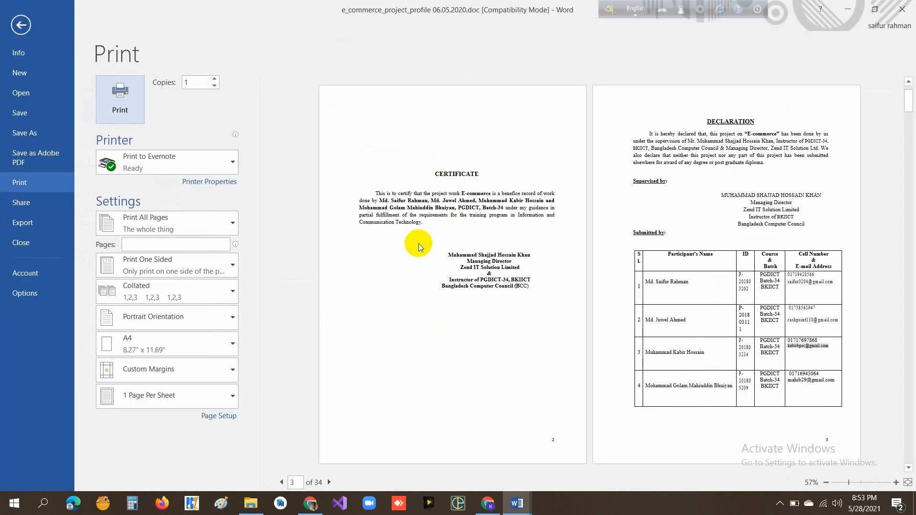
- Close the print preview and place the insertion point before the ACKNOWLEDGEMENT heading
scroll(418, 245, up, 2)
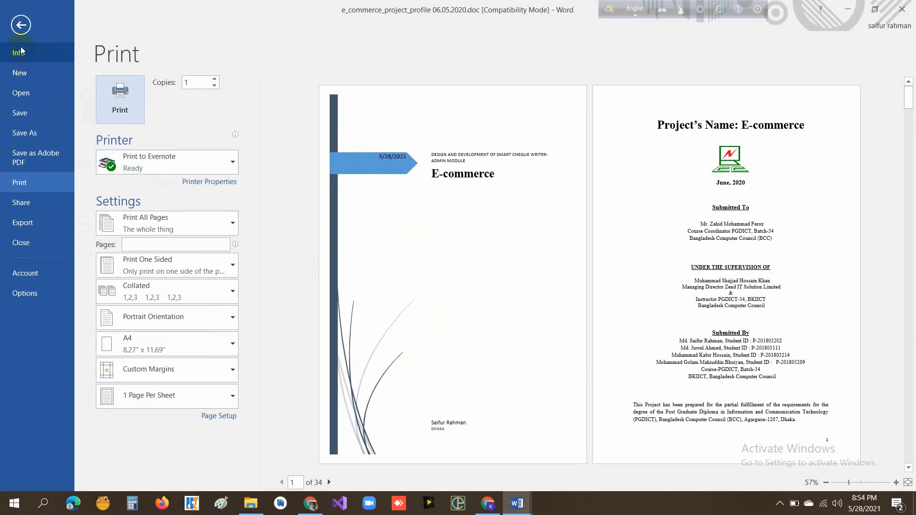
click(21, 24)
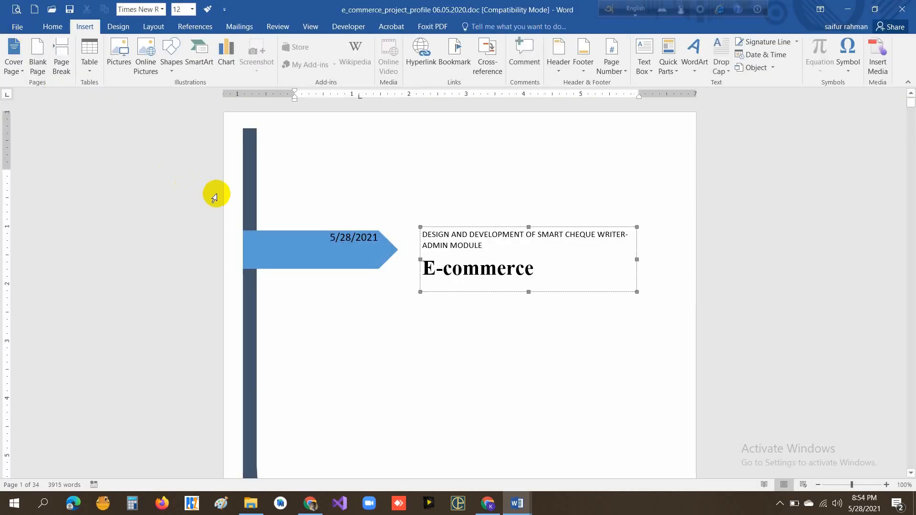
scroll(214, 197, down, 3)
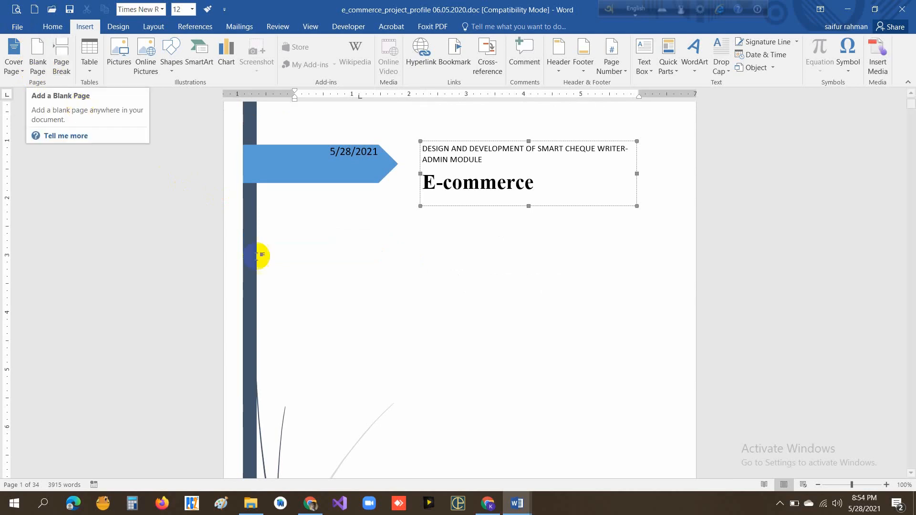
scroll(447, 339, down, 5)
scroll(449, 340, down, 20)
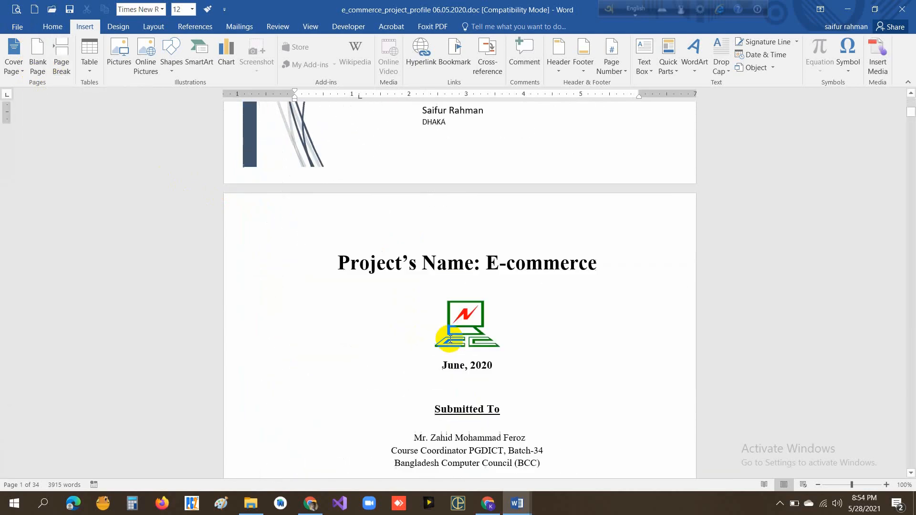
scroll(447, 339, down, 20)
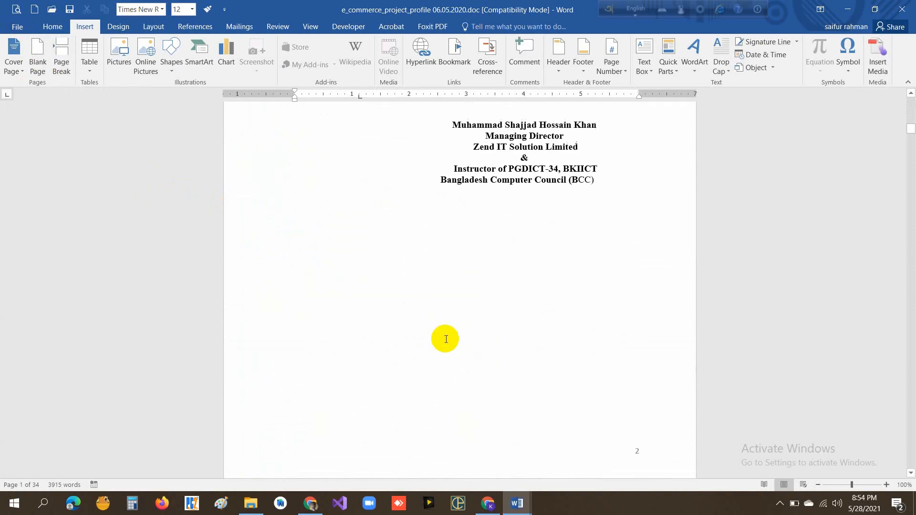
scroll(445, 339, down, 20)
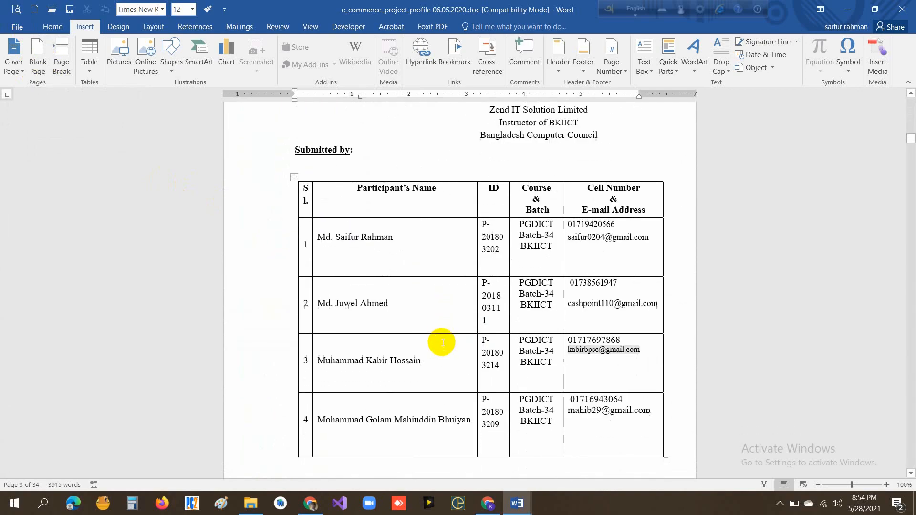
scroll(437, 337, up, 5)
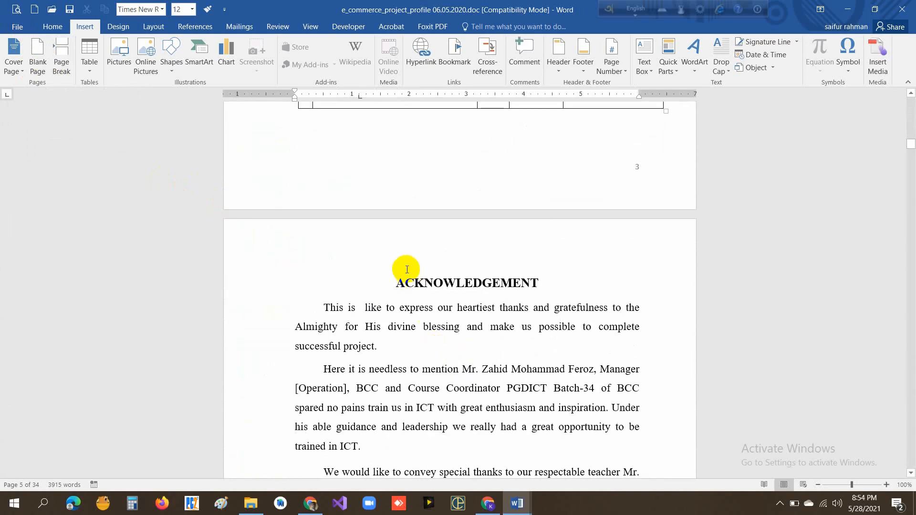
click(388, 269)
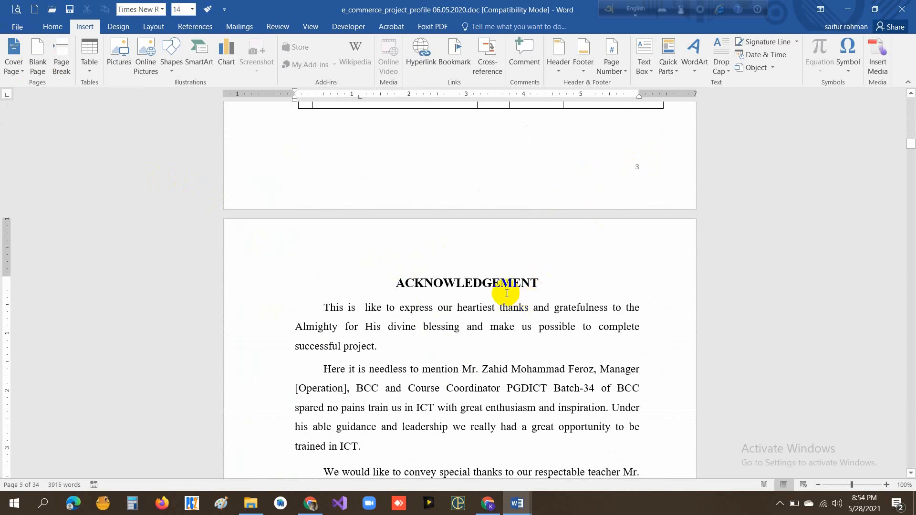
- Try pushing the ACKNOWLEDGEMENT heading down with three empty lines, and remove those lines again
key(Return)
key(Return)
key(Return)
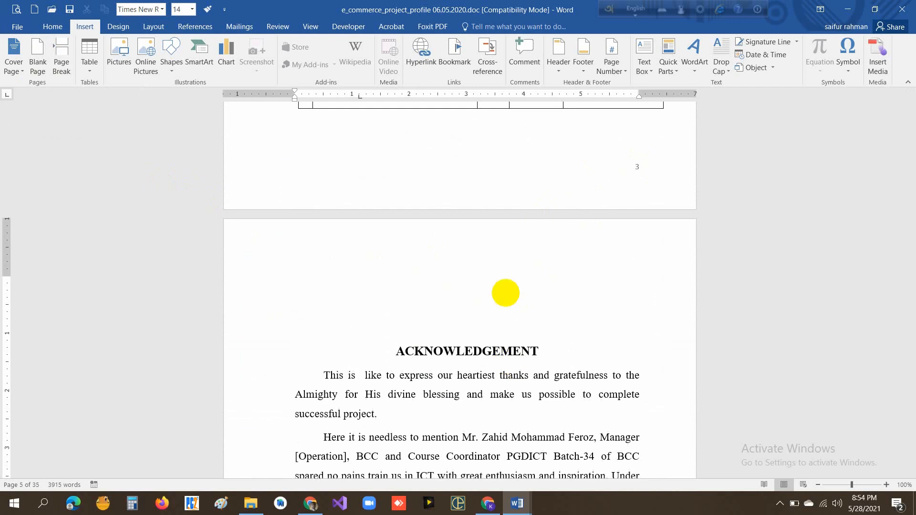
key(BackSpace)
key(BackSpace)
key(BackSpace)
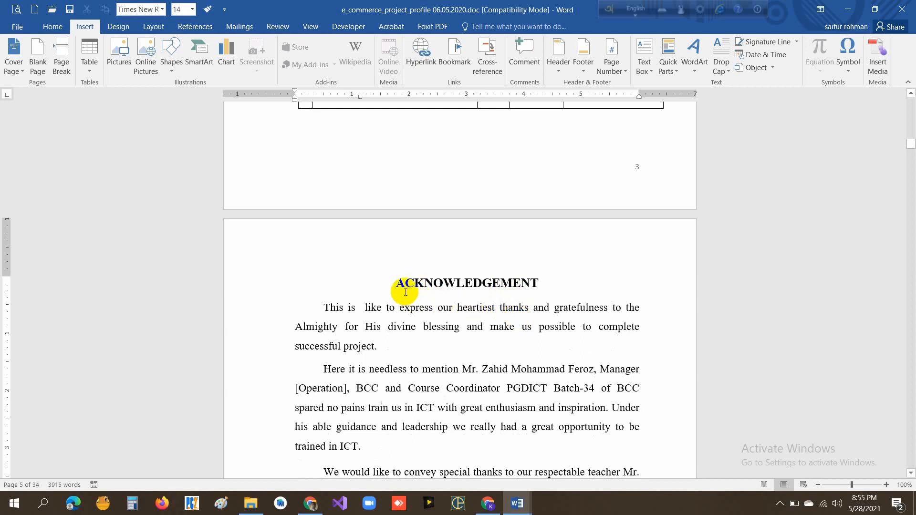
- Insert a blank page before the ACKNOWLEDGEMENT heading and check the empty page in the document
click(40, 66)
scroll(423, 329, down, 4)
scroll(623, 385, up, 4)
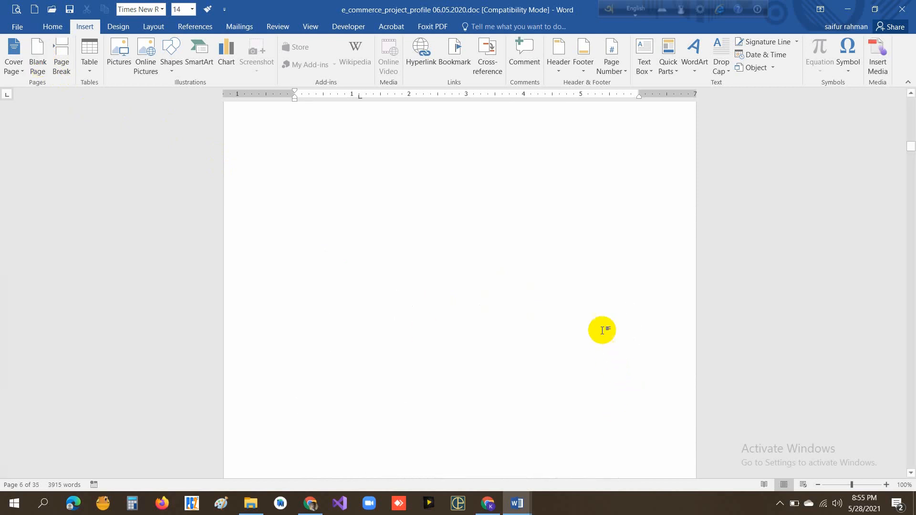
scroll(570, 286, up, 3)
scroll(568, 287, down, 3)
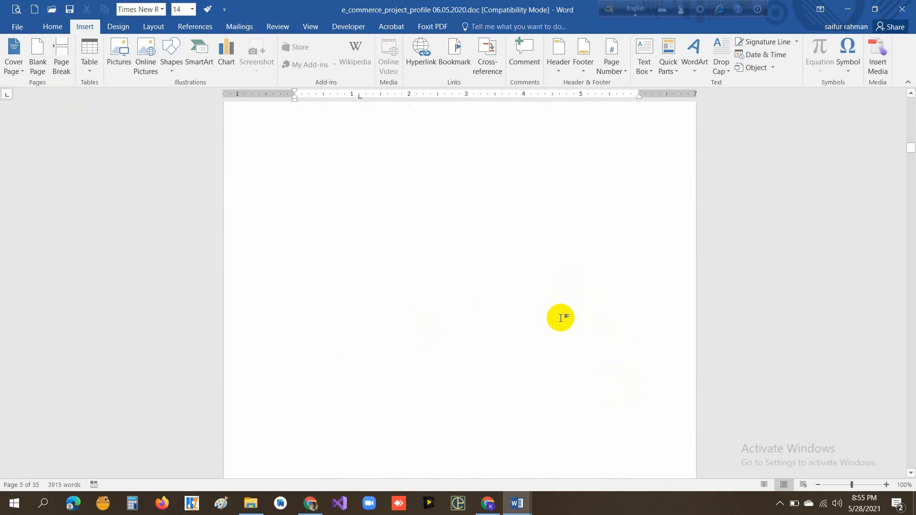
click(42, 68)
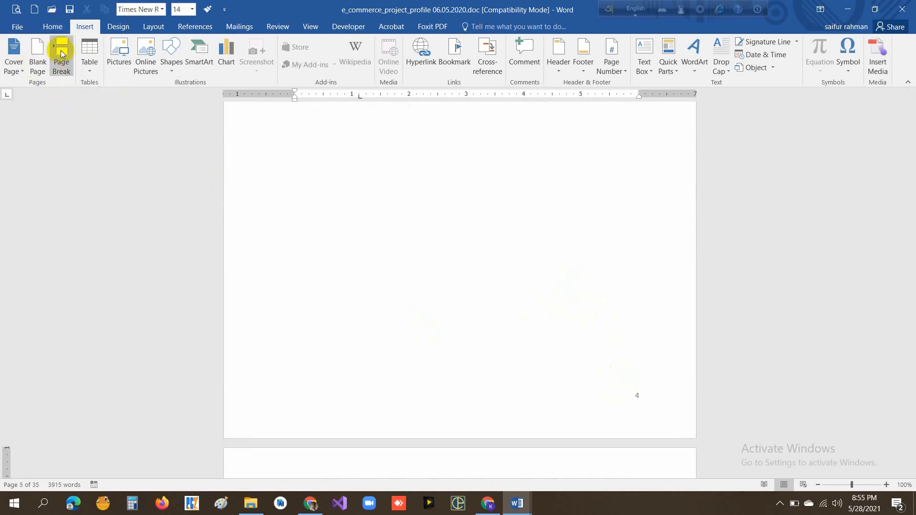
scroll(410, 288, down, 4)
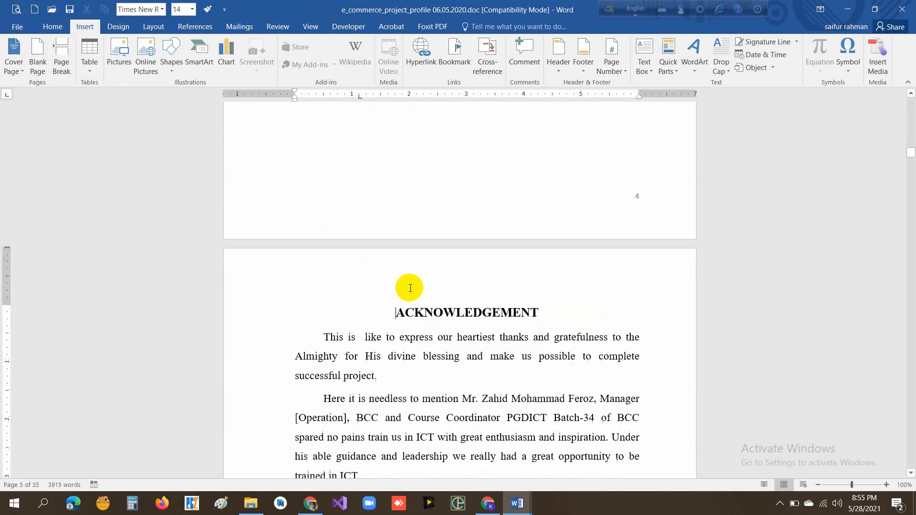
- Push the Acknowledgement paragraph starting "We also indebted" onto the following page by adding empty lines in front of it
scroll(410, 288, down, 12)
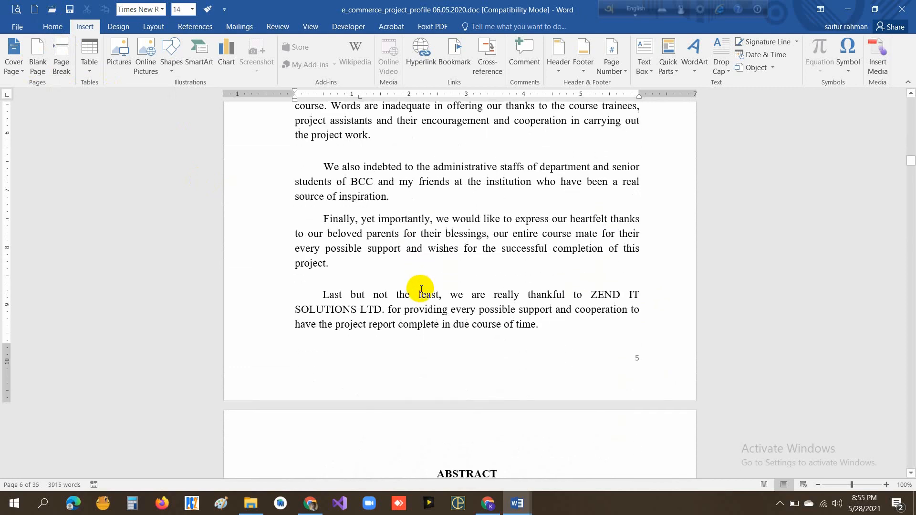
click(324, 167)
key(Return)
key(Return)
key(Return)
key(Return)
key(Return)
key(Return)
key(Return)
key(Return)
key(Return)
key(Return)
key(Return)
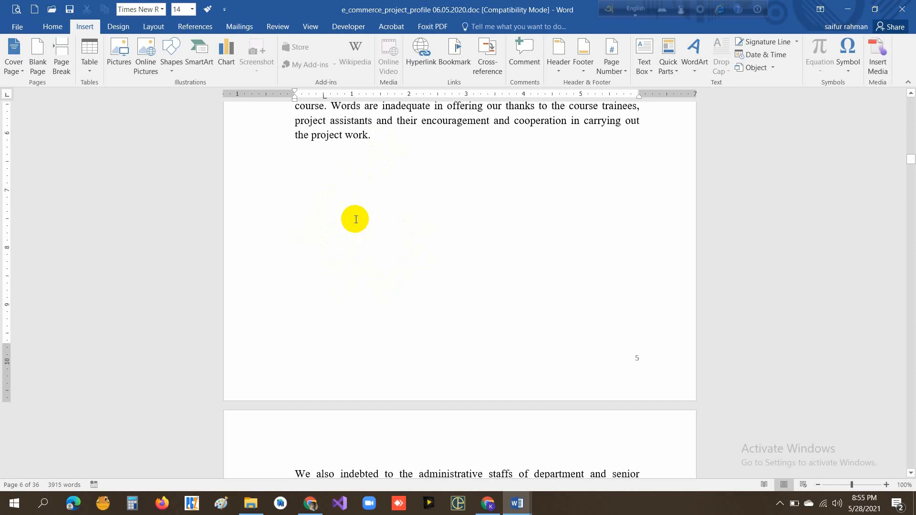
key(Return)
key(Return)
key(Return)
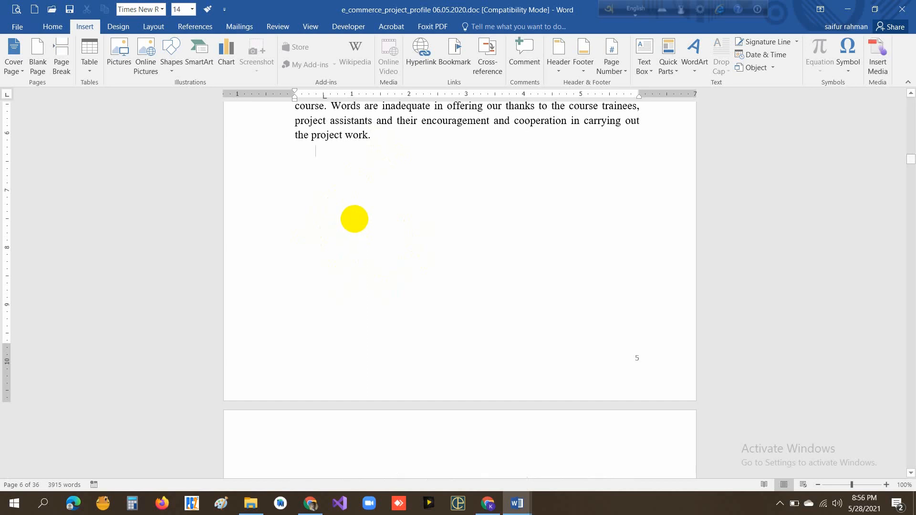
key(Return)
key(Return)
key(Return)
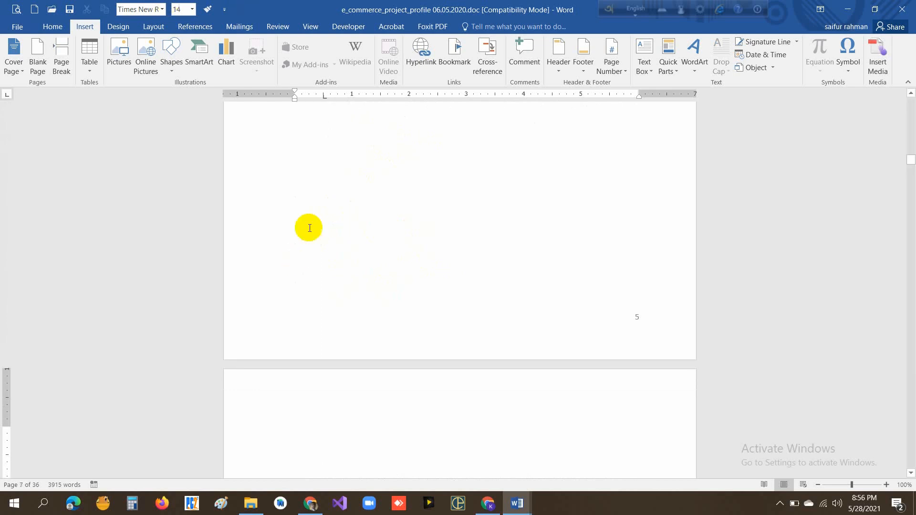
scroll(306, 445, down, 5)
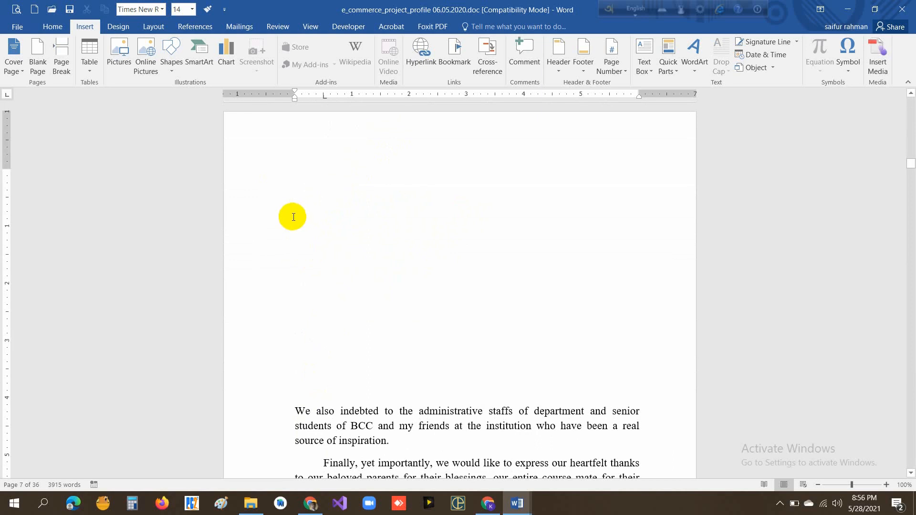
- Delete a block of empty lines above the "We also indebted" paragraph and check the gap between the two pages
drag(292, 216, 288, 399)
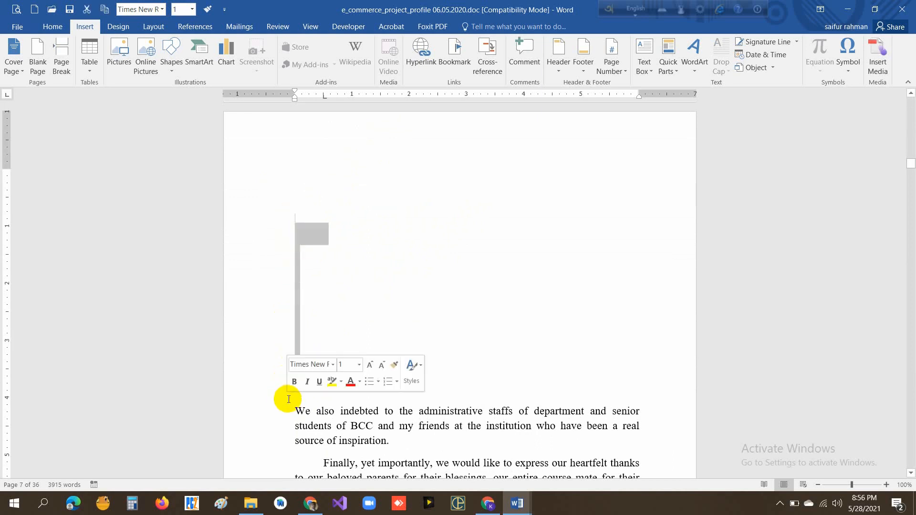
key(Delete)
scroll(450, 243, up, 3)
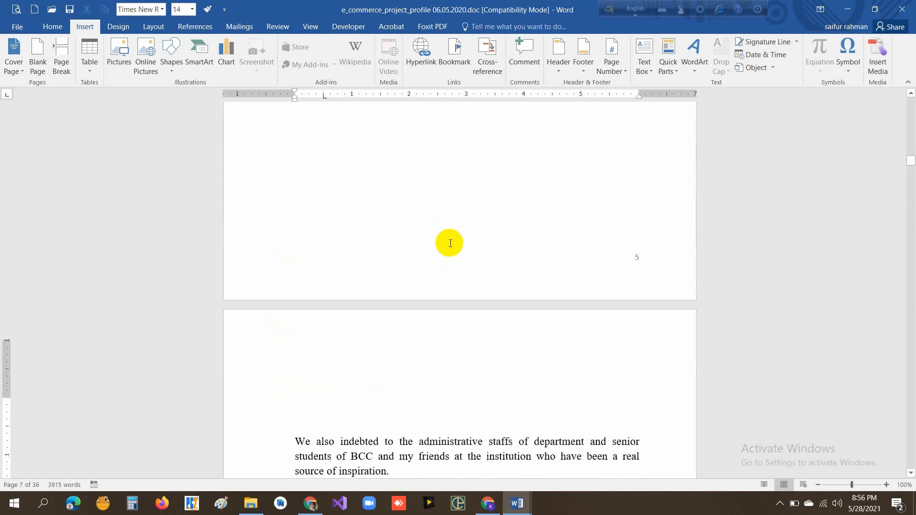
scroll(448, 243, down, 12)
scroll(430, 253, up, 1)
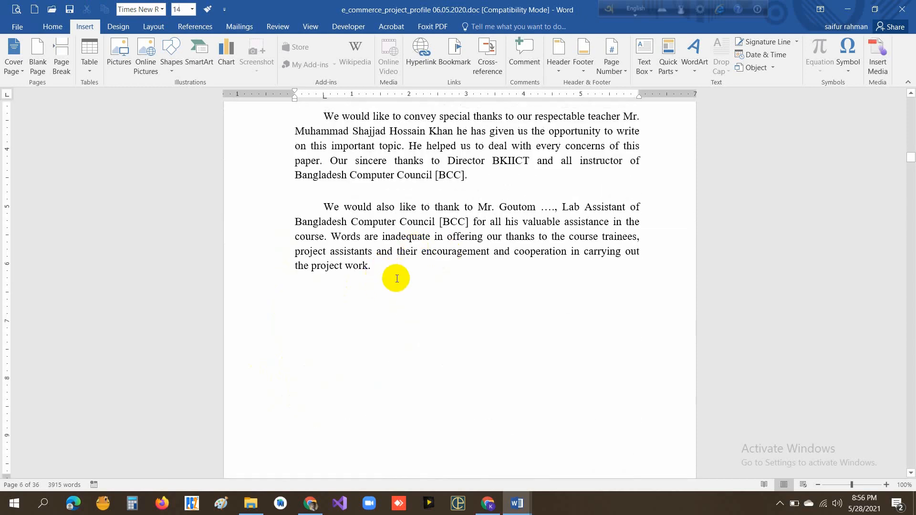
- Insert a page break ahead of the "We also indebted" paragraph and delete the empty lines remaining above it
click(61, 67)
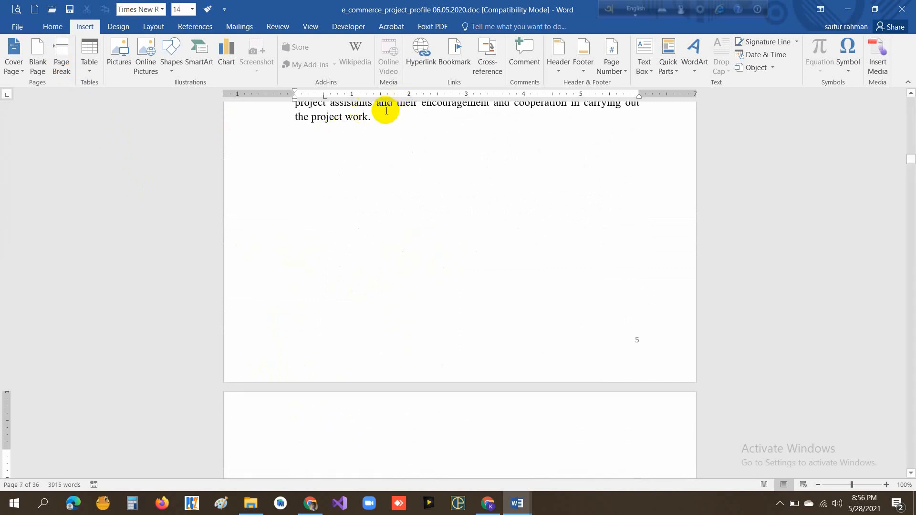
scroll(317, 391, down, 10)
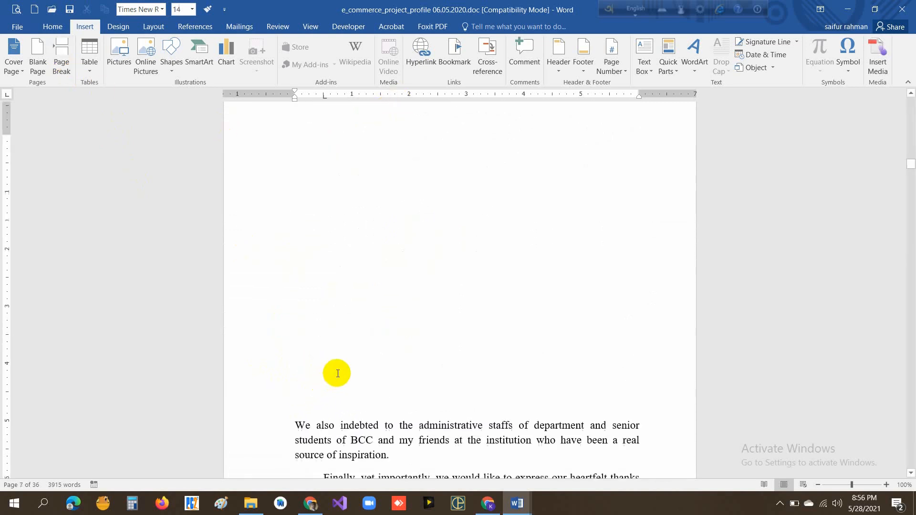
scroll(342, 370, up, 5)
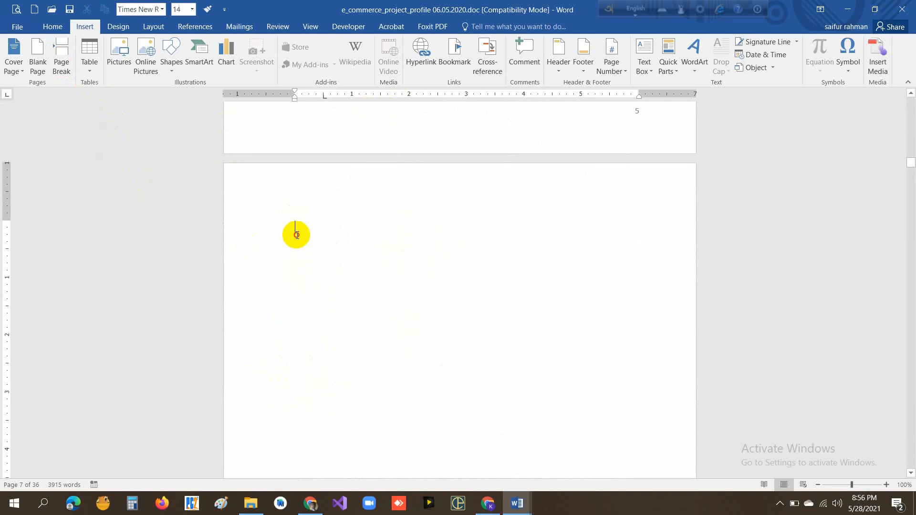
drag(296, 235, 301, 414)
key(Delete)
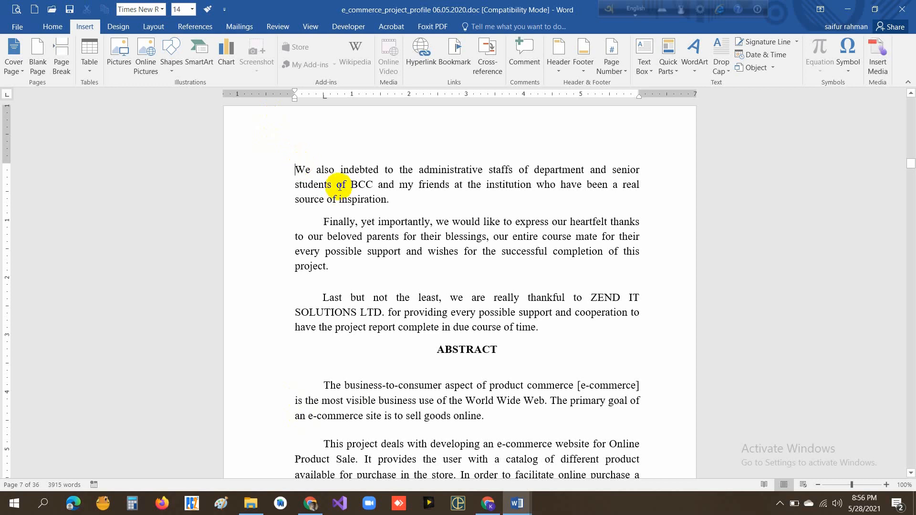
- Add an empty line above the "We also indebted" paragraph and insert a table of five columns and two rows there
key(Return)
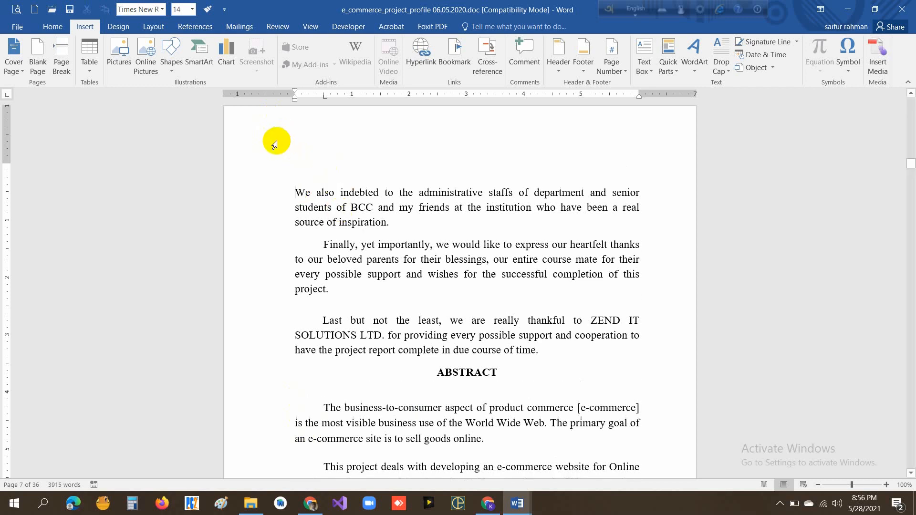
click(301, 158)
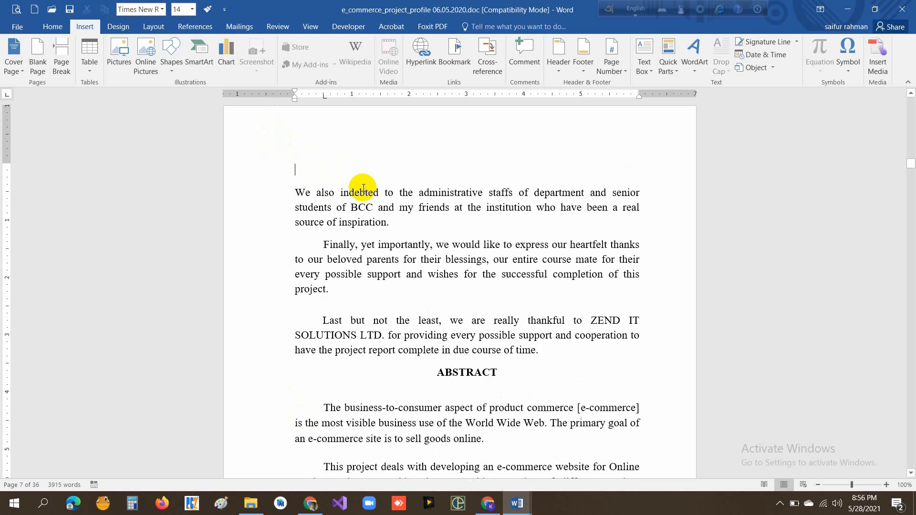
click(90, 72)
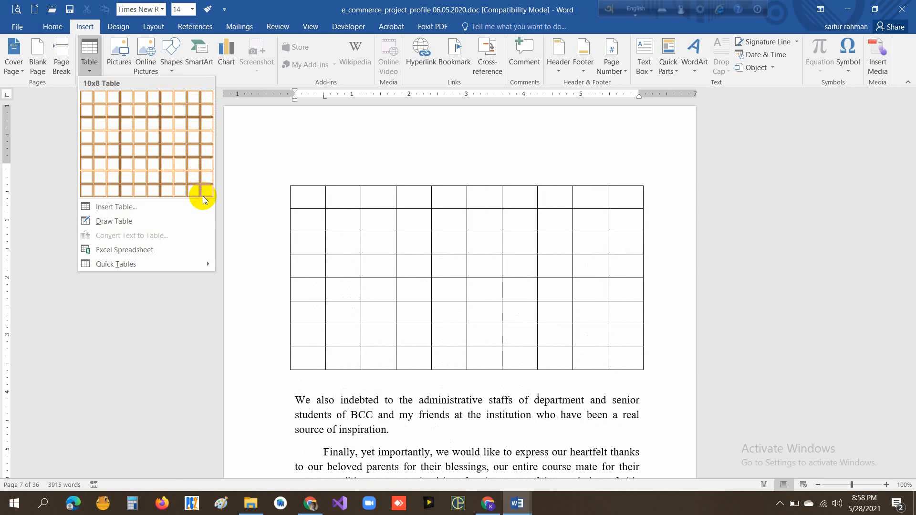
click(143, 115)
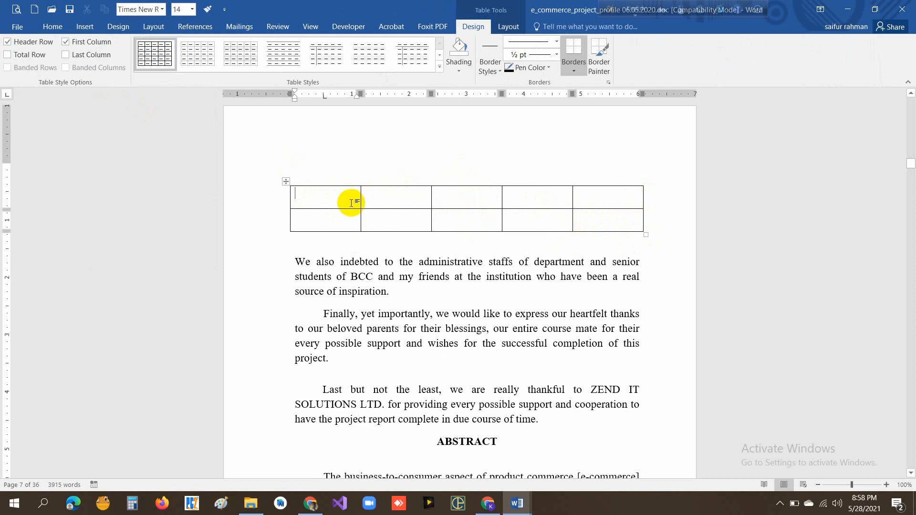
- Insert a new column to the right of the table's first column
shift+click(334, 214)
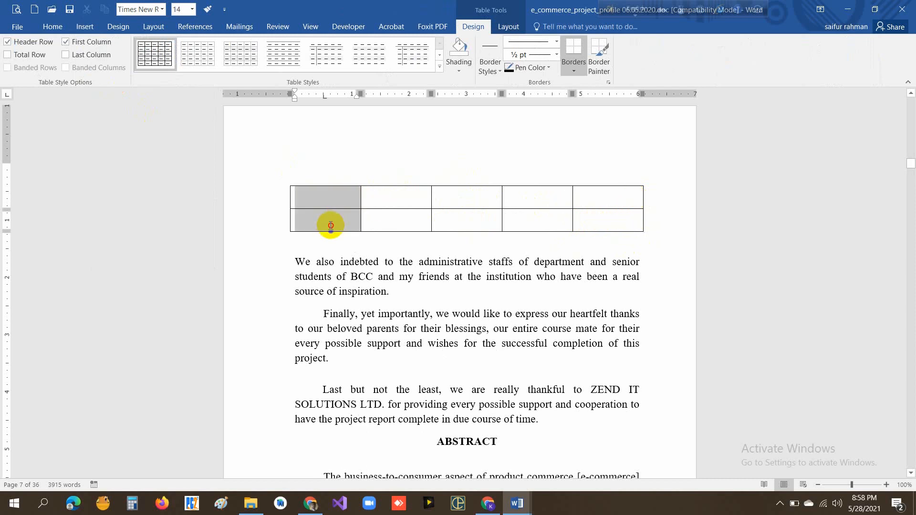
right_click(323, 198)
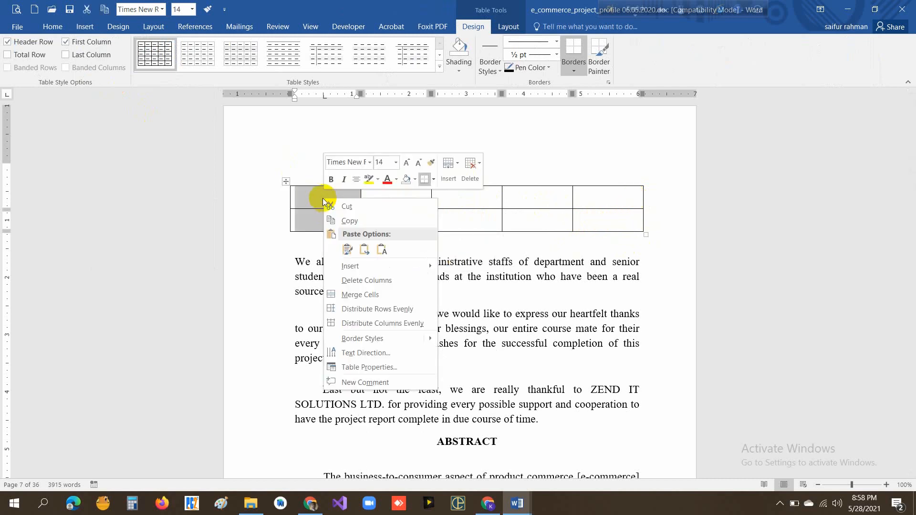
mouse_move(434, 265)
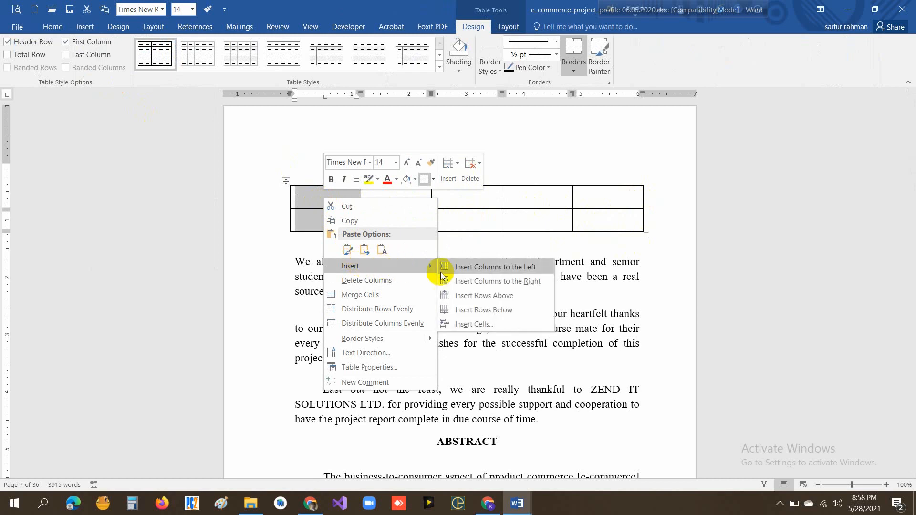
click(514, 283)
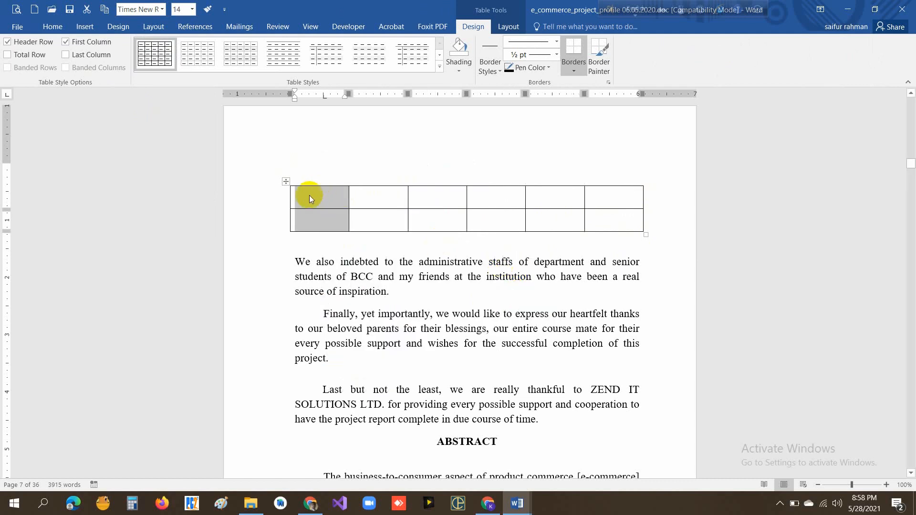
click(372, 196)
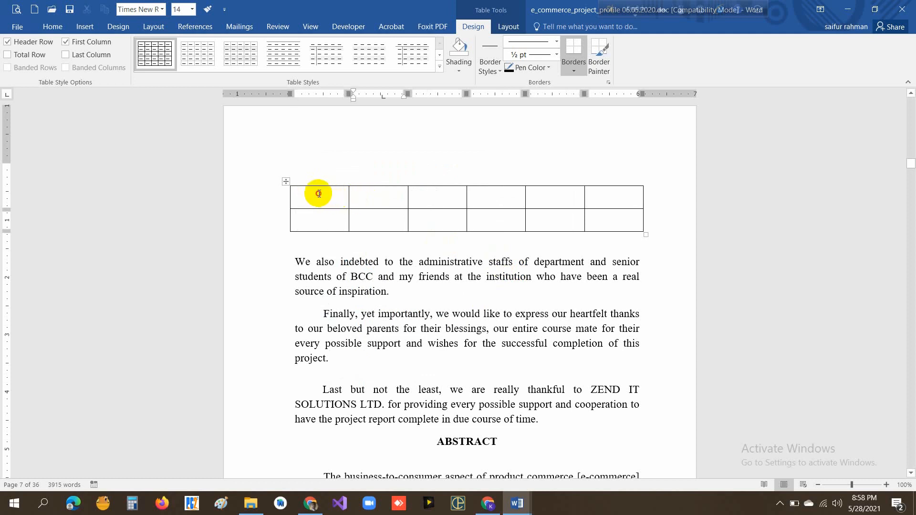
- Add a new row at the end of the six-column table from its last cell
drag(319, 194, 616, 205)
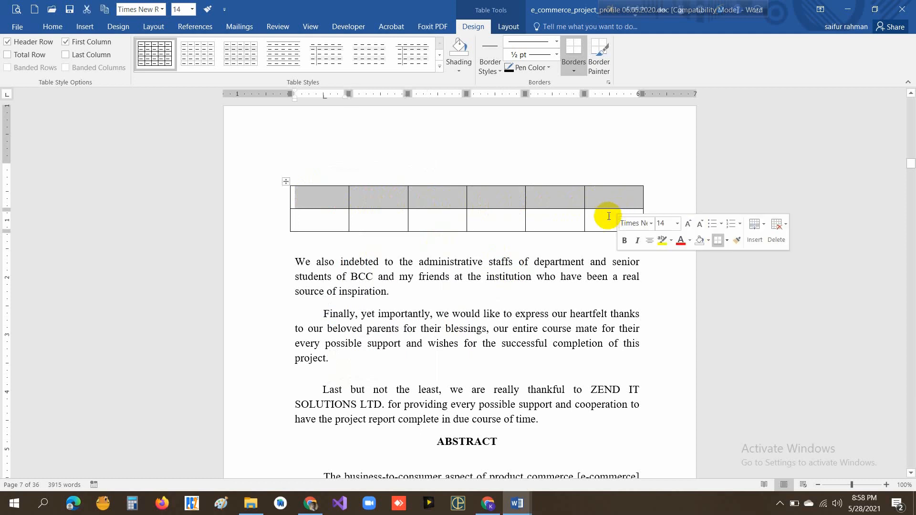
click(609, 216)
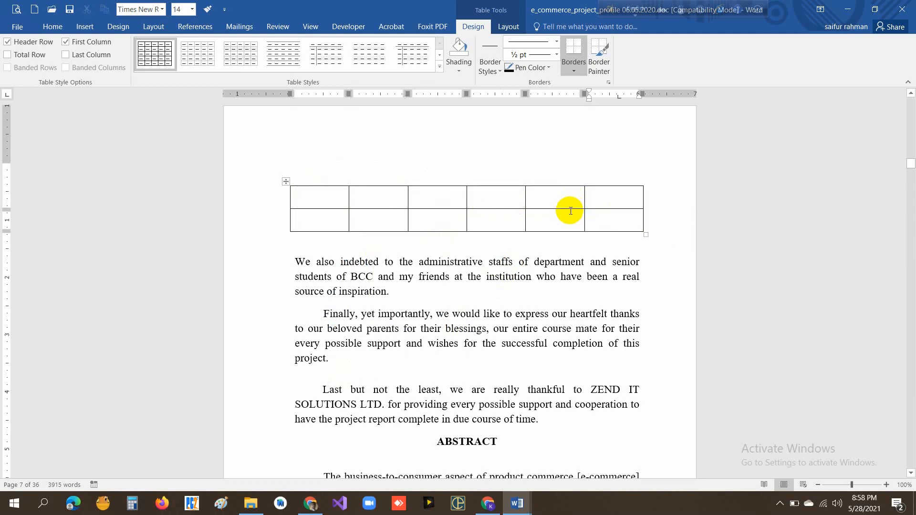
key(Tab)
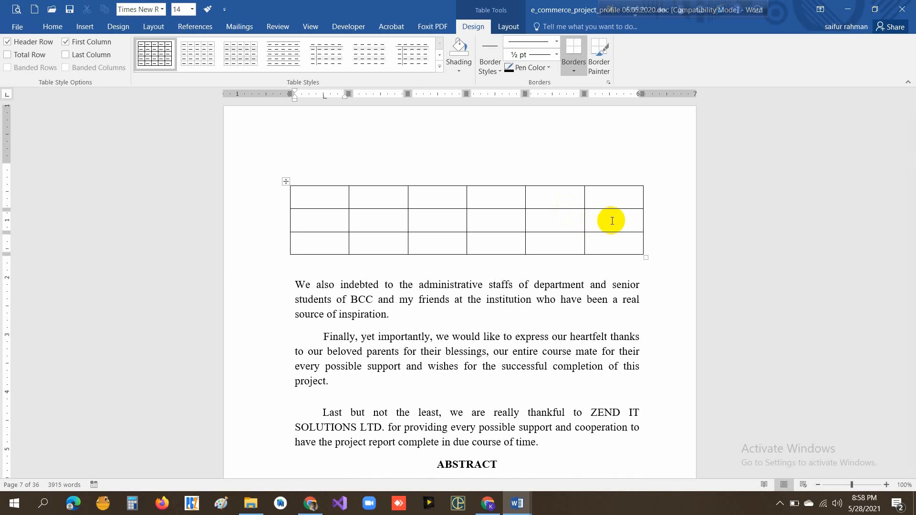
- Add three more rows at the end of the table and undo these additions
key(Tab)
key(Tab)
key(Tab)
key(Tab)
key(Tab)
key(Tab)
key(Tab)
key(Tab)
key(Tab)
key(Tab)
key(Tab)
key(Tab)
key(Tab)
key(Tab)
key(Tab)
key(Tab)
key(Tab)
key(Tab)
key(Tab)
key(Tab)
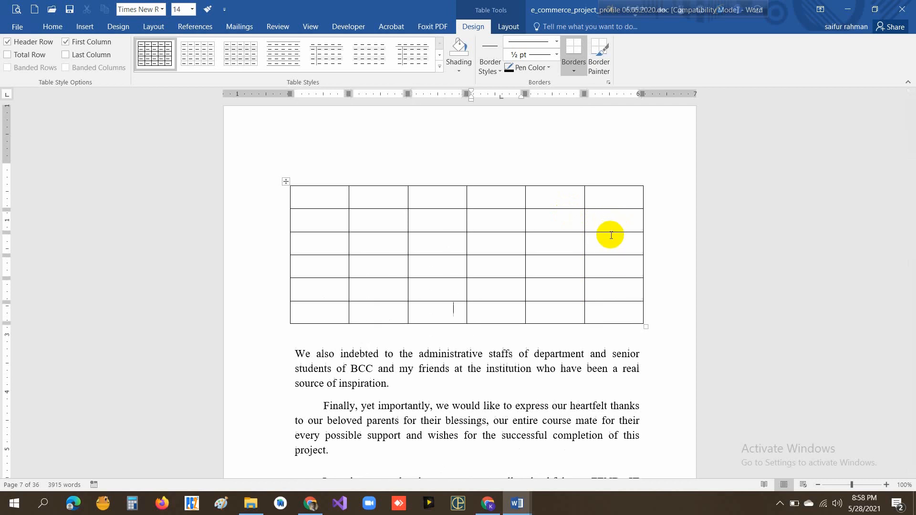
key(ctrl+z)
key(ctrl+z)
key(ctrl+z)
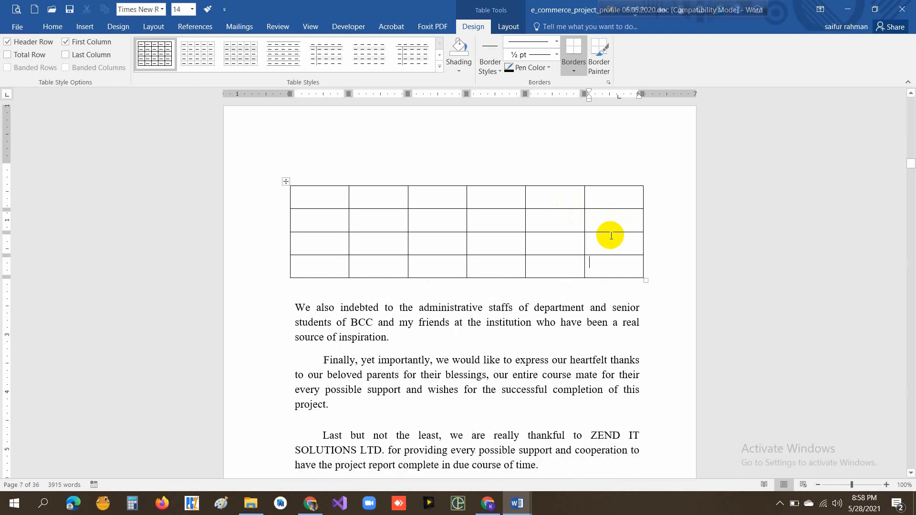
key(ctrl+z)
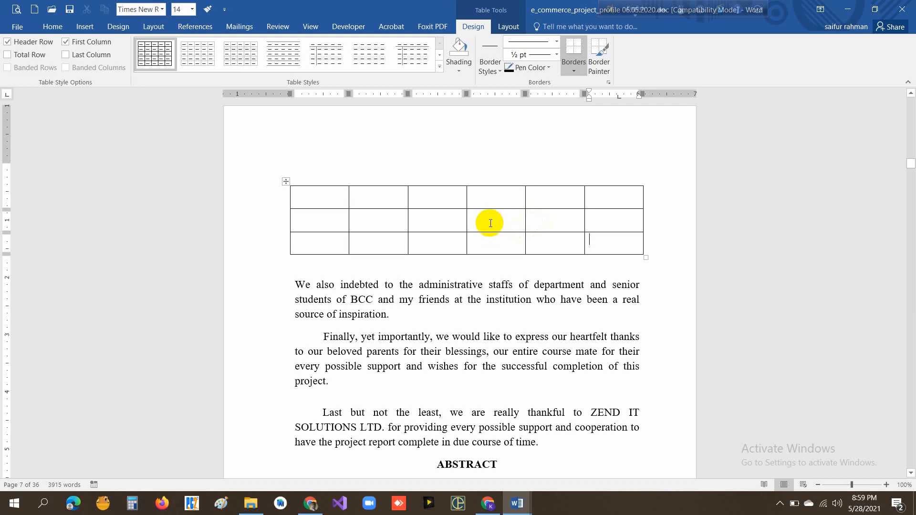
- Apply the Plain Table 1 style to the table and add three rows at its end
click(313, 196)
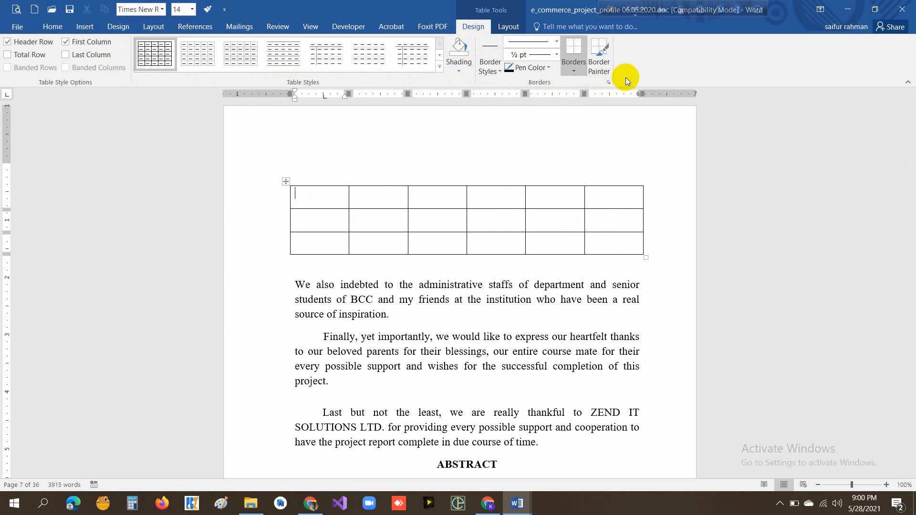
click(253, 54)
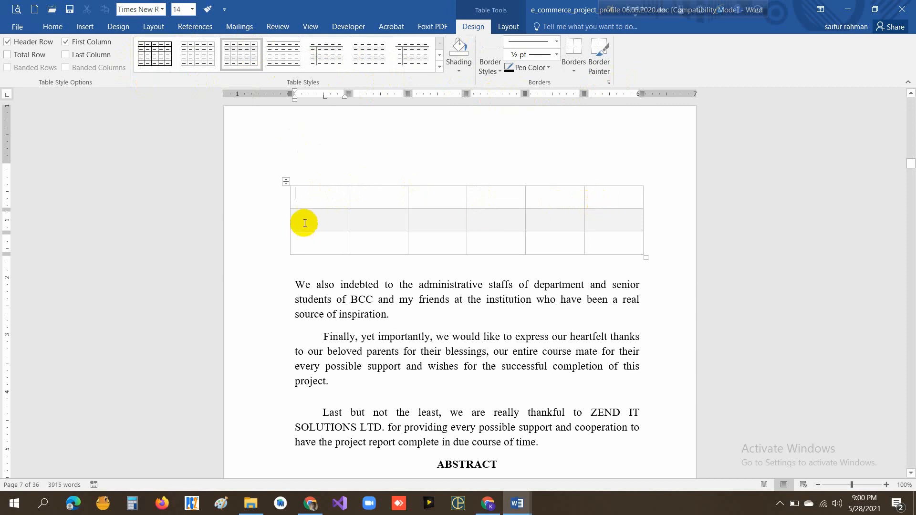
click(600, 246)
key(Tab)
key(Tab)
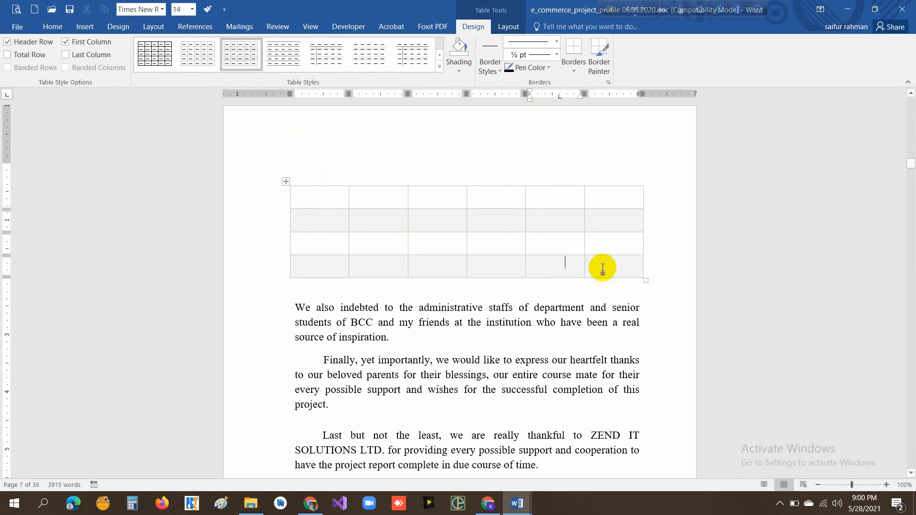
key(Tab)
key(Tab)
key(Tab)
key(Tab)
key(Tab)
key(Tab)
key(Tab)
key(Tab)
key(Tab)
key(Tab)
key(Tab)
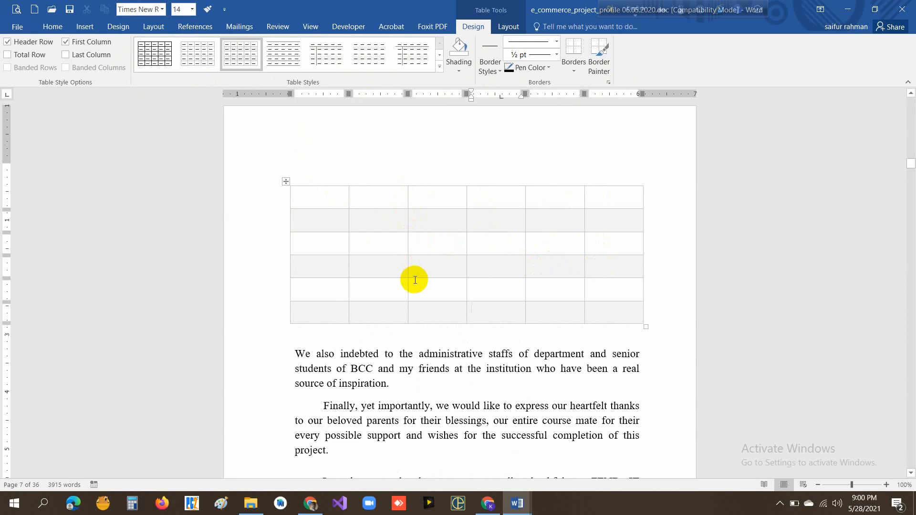
- Try the Plain Table 2, 3 and 4 styles on the table, ending with the Plain Table 5 style
click(283, 57)
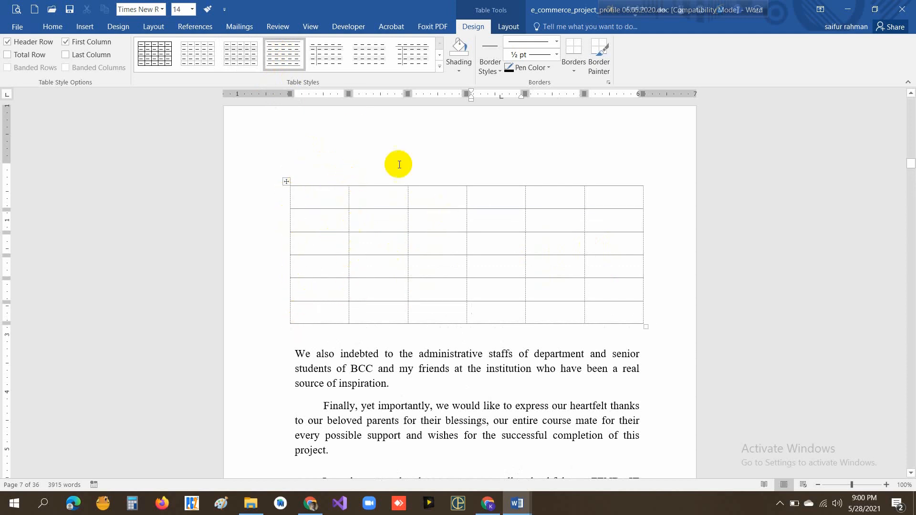
click(332, 62)
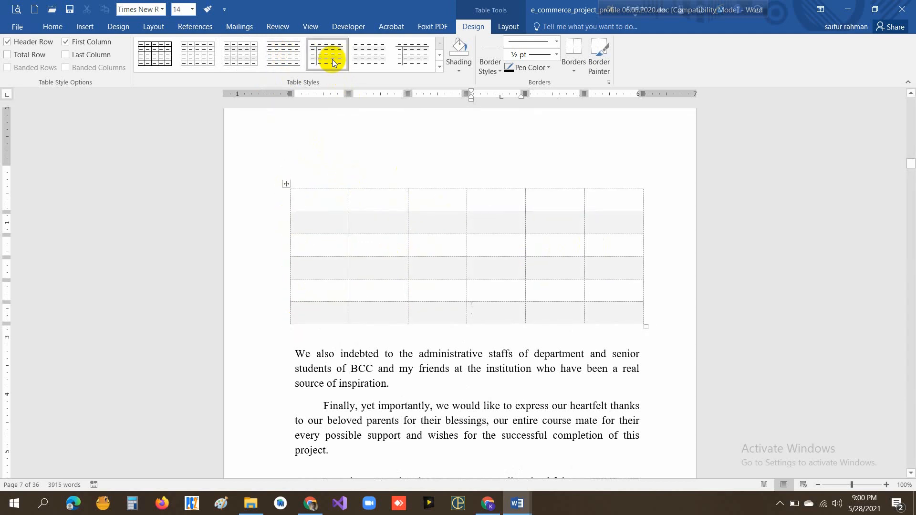
click(367, 61)
click(416, 62)
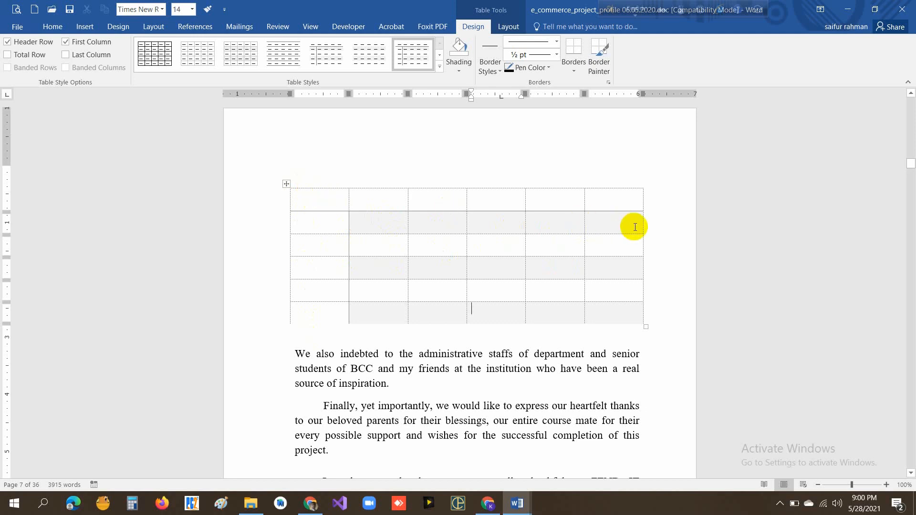
- Shade the fourth cell of the table's last row light green
click(460, 71)
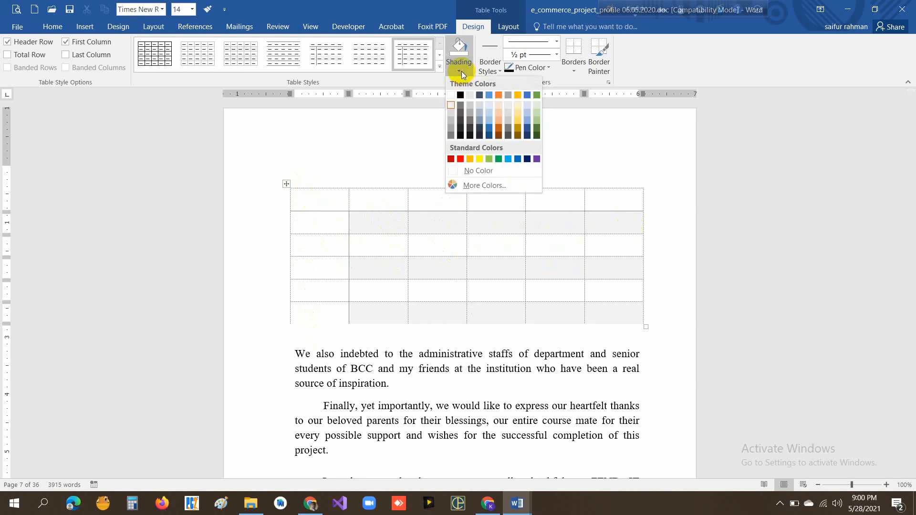
click(537, 119)
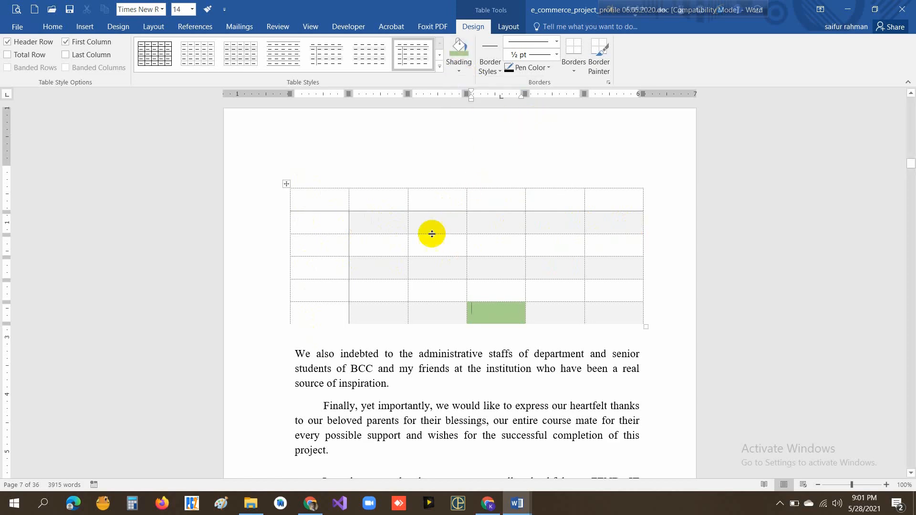
- Shade the table's second row light green from the second column to the last
click(362, 214)
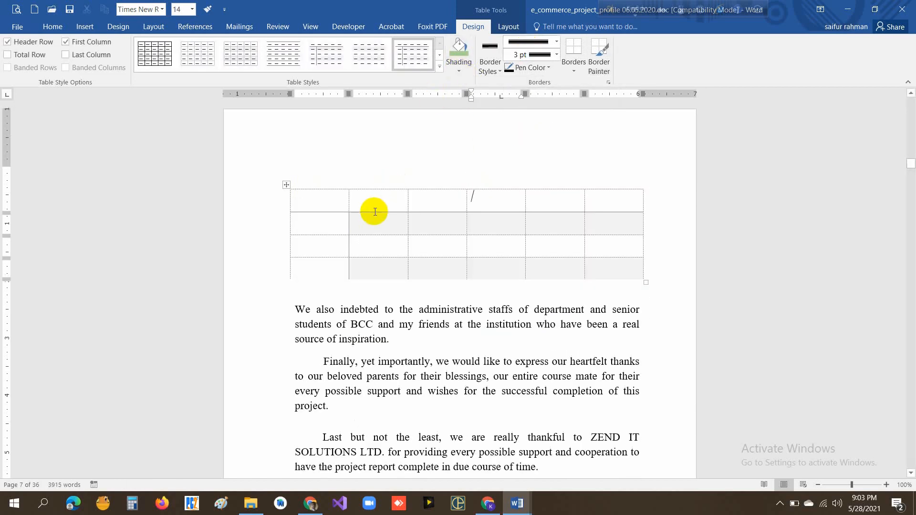
drag(356, 224, 628, 221)
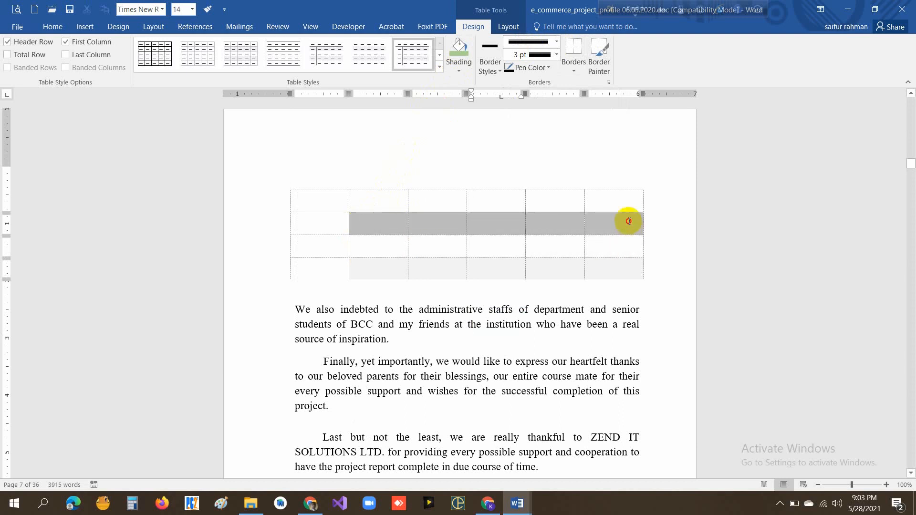
click(460, 71)
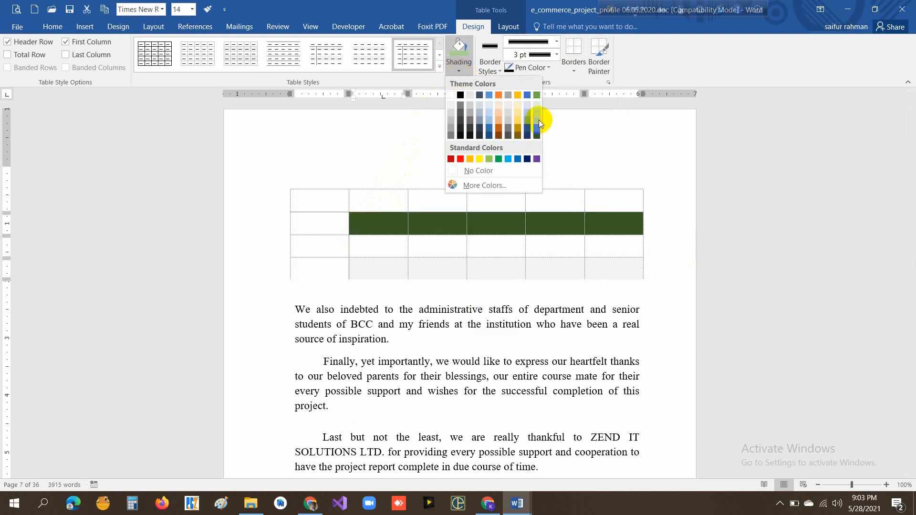
click(538, 111)
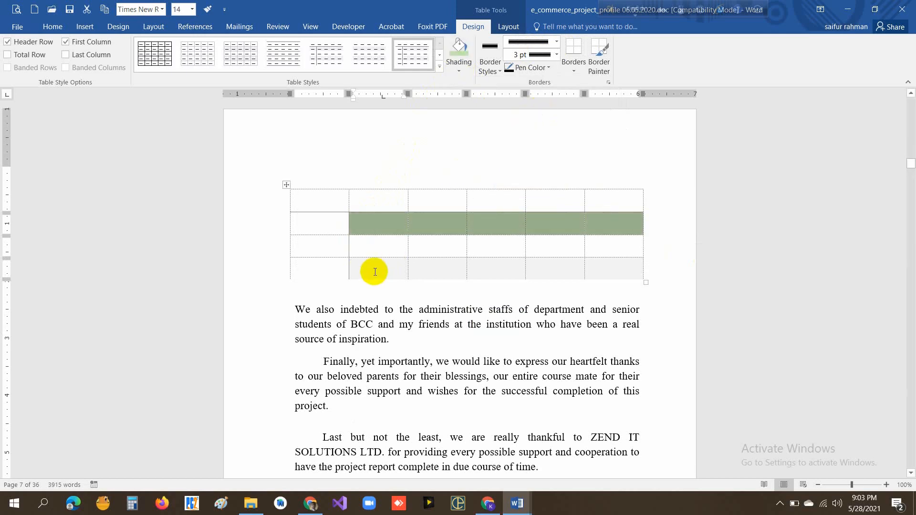
- Shade the last row from the second column onward with a custom colour of red 149, green 255, blue 207
drag(374, 267, 600, 272)
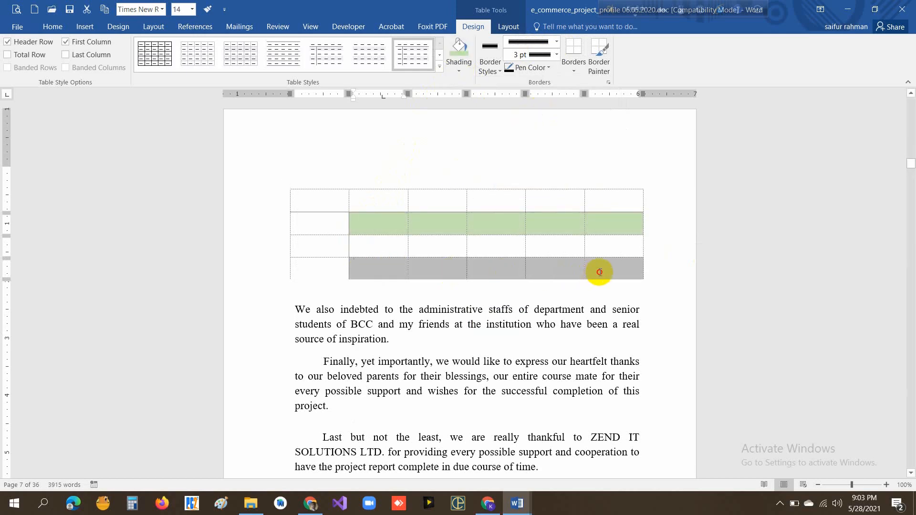
click(459, 52)
click(459, 74)
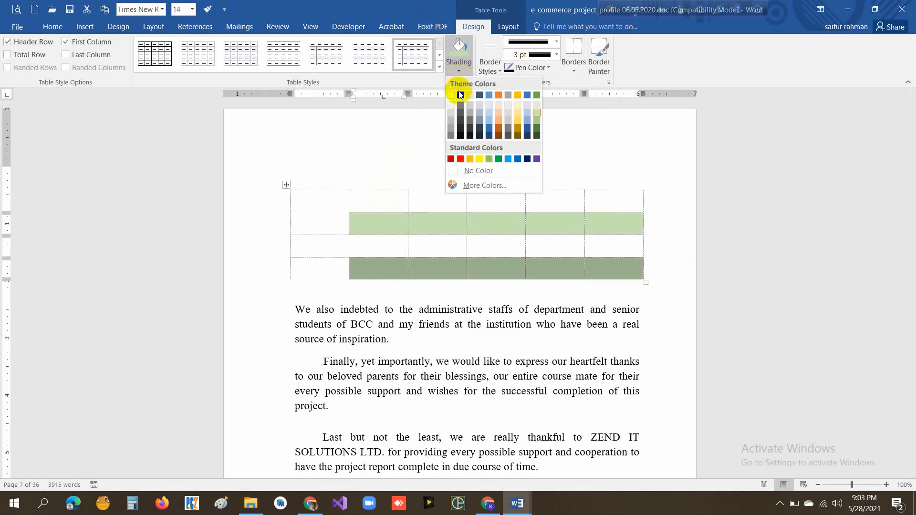
click(491, 188)
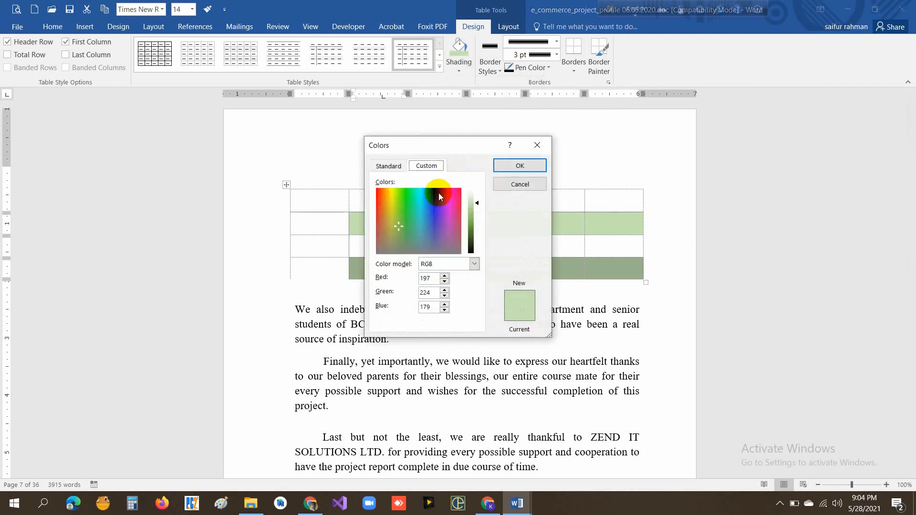
click(434, 198)
drag(434, 199, 412, 189)
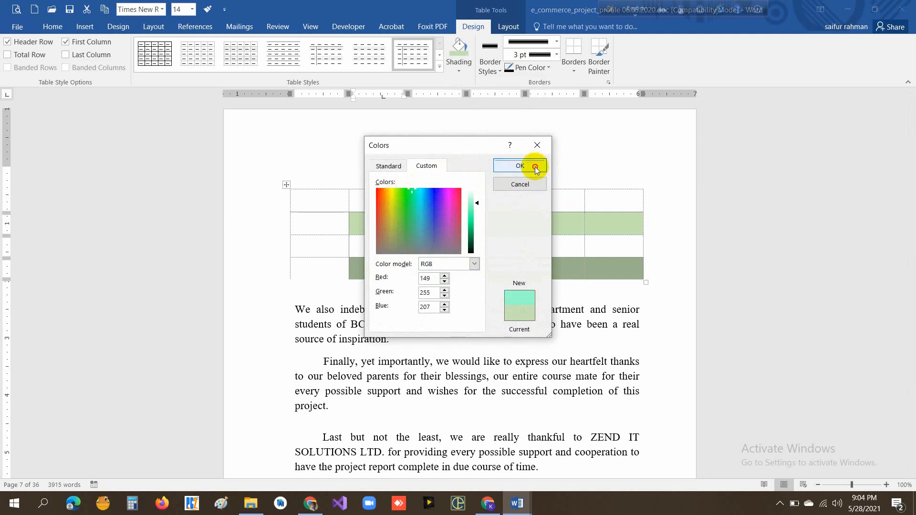
click(520, 166)
- Insert a table of seven columns and eight rows on the empty line above the shaded table
click(505, 165)
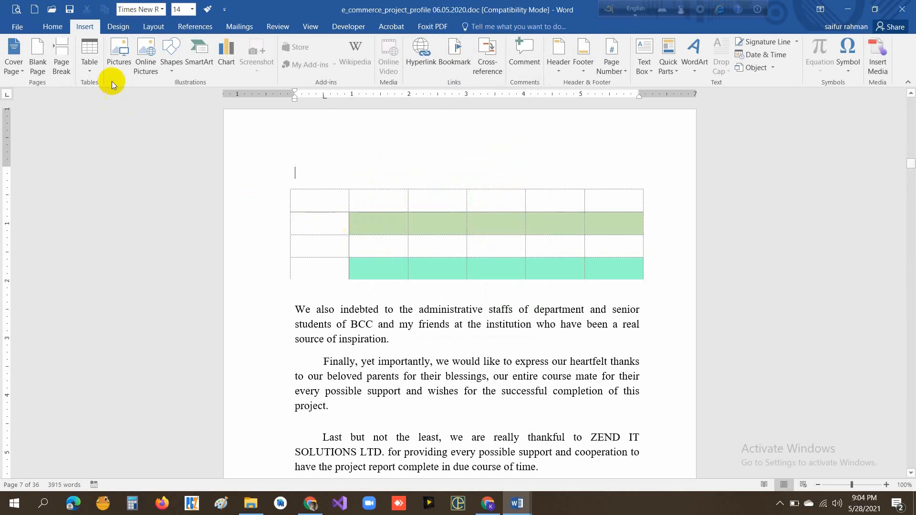
click(90, 74)
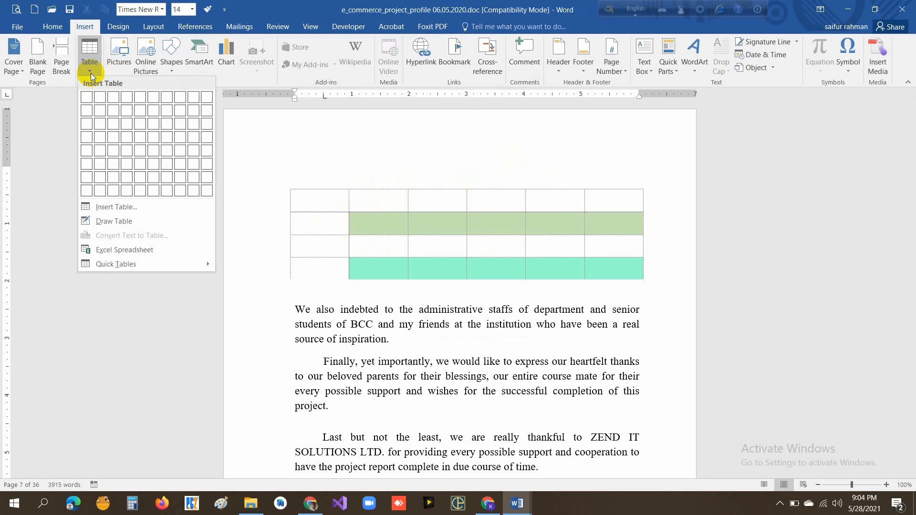
click(123, 206)
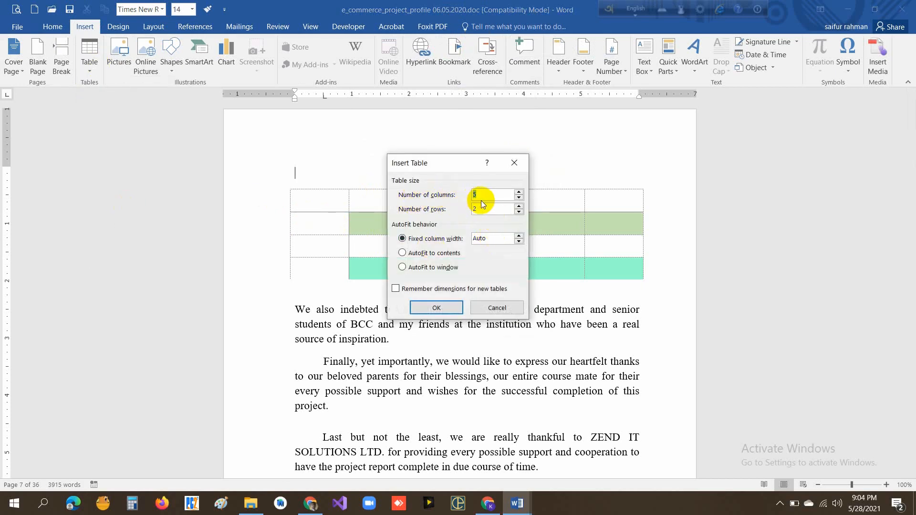
text(7)
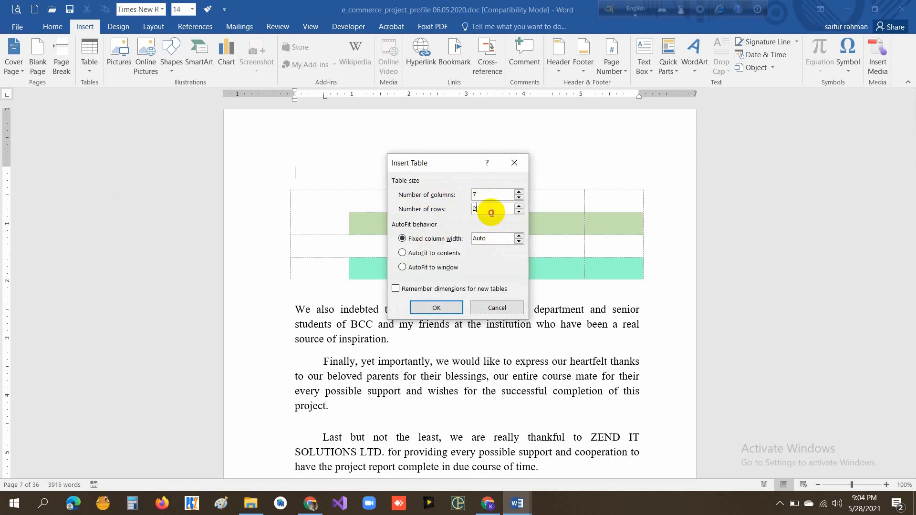
drag(491, 213, 464, 212)
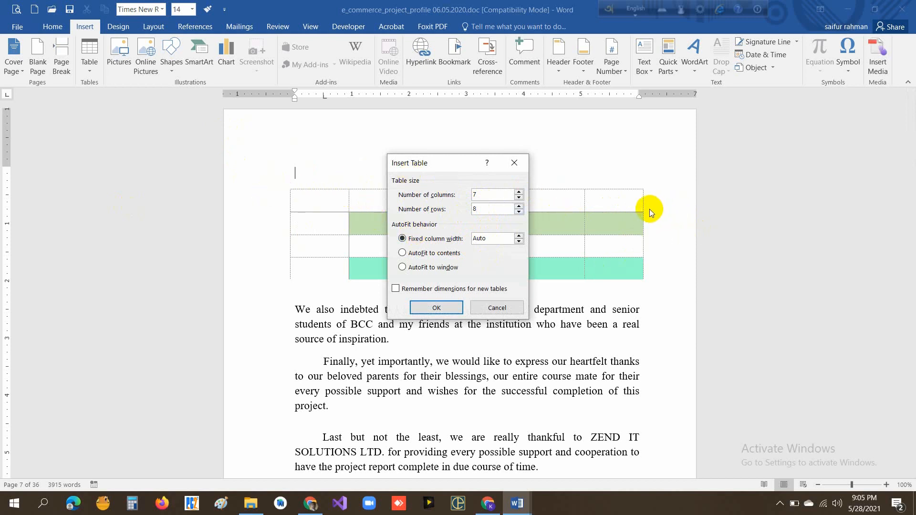
key(Return)
- Select the new table's first row and its first column to check the rows and columns
drag(300, 201, 611, 206)
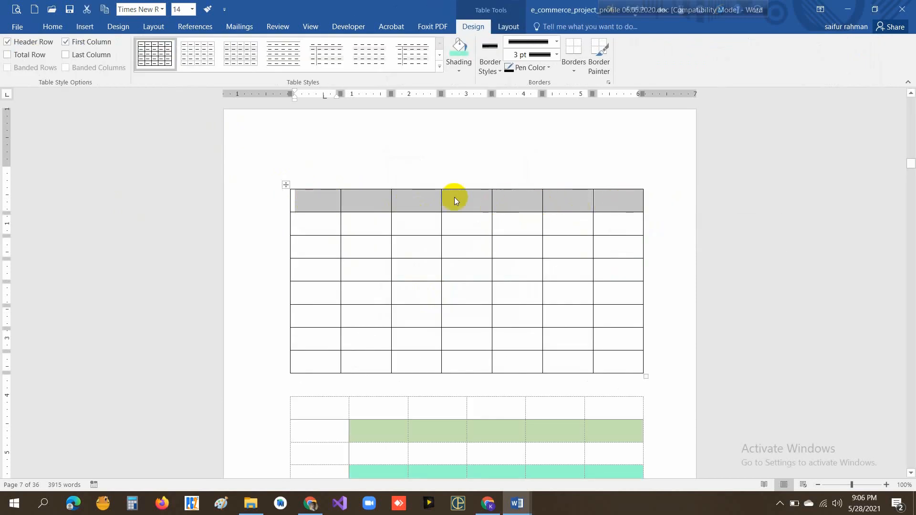
click(303, 225)
drag(308, 205, 309, 367)
click(357, 224)
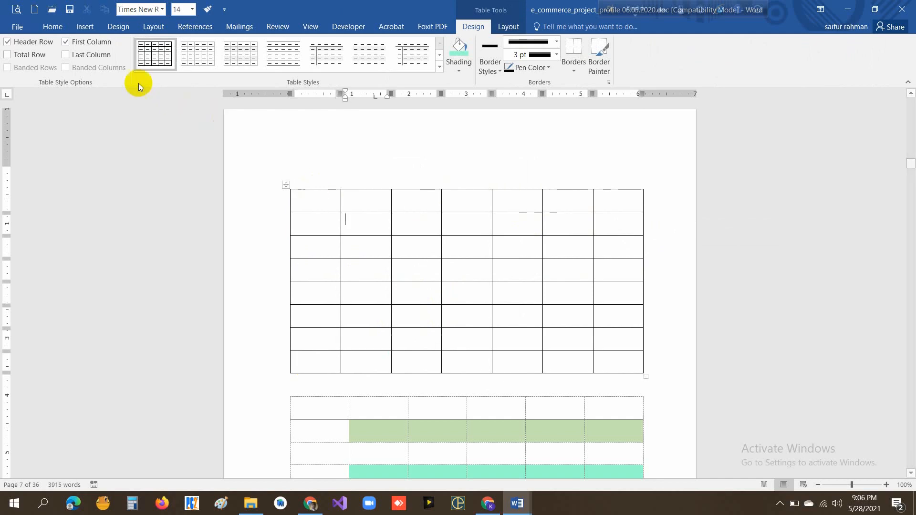
- With Draw Table, split the first column by a vertical line and divide the second-row cell of the resulting fifth column horizontally
click(85, 28)
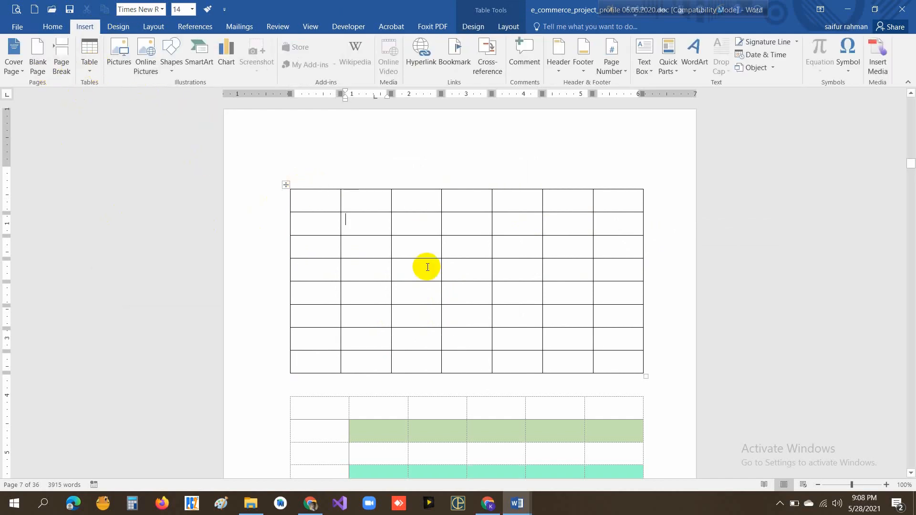
click(89, 72)
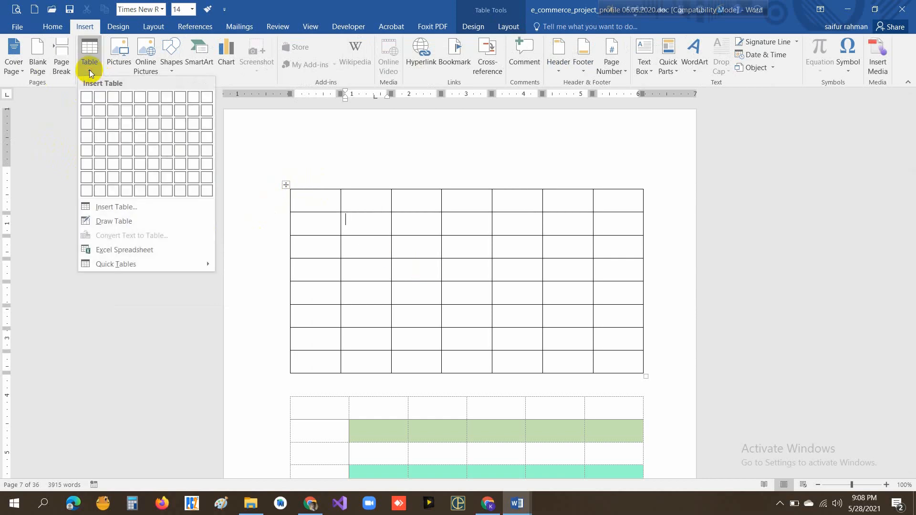
click(118, 222)
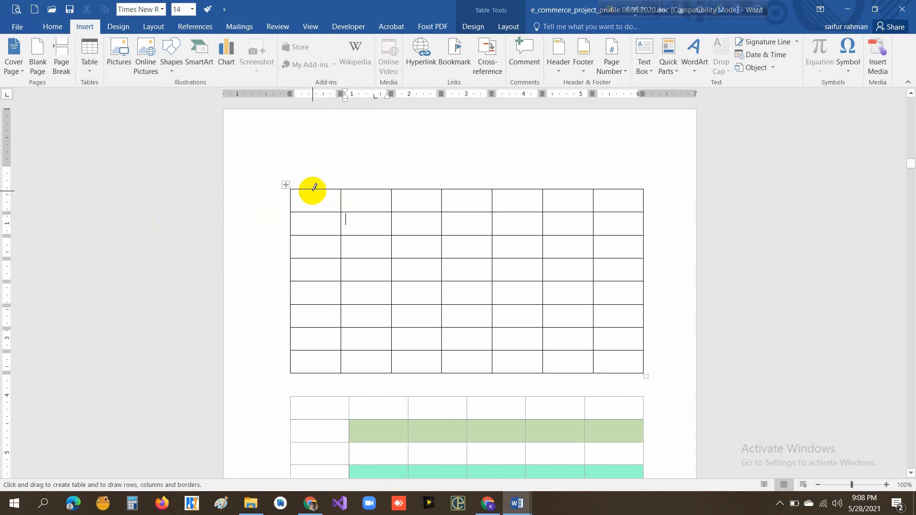
mouse_move(313, 190)
mouse_down()
mouse_move(305, 370)
mouse_move(307, 362)
mouse_up()
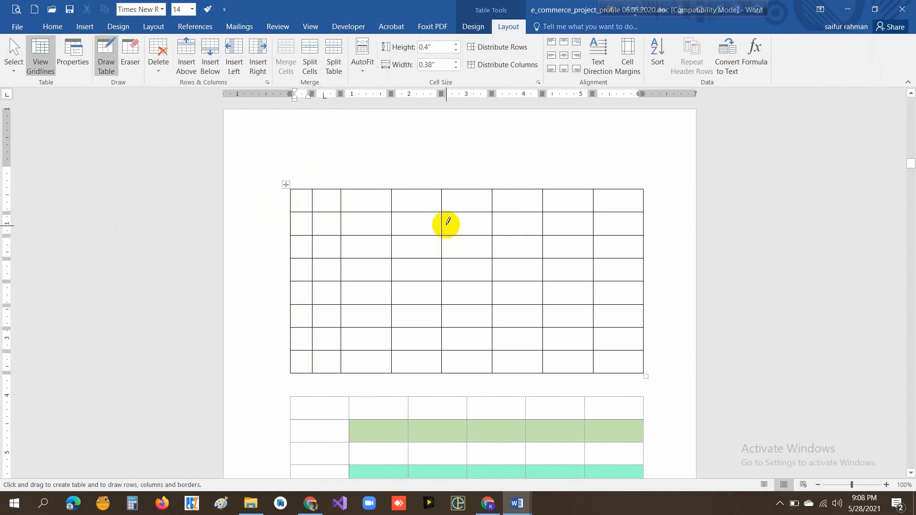
drag(442, 223, 477, 217)
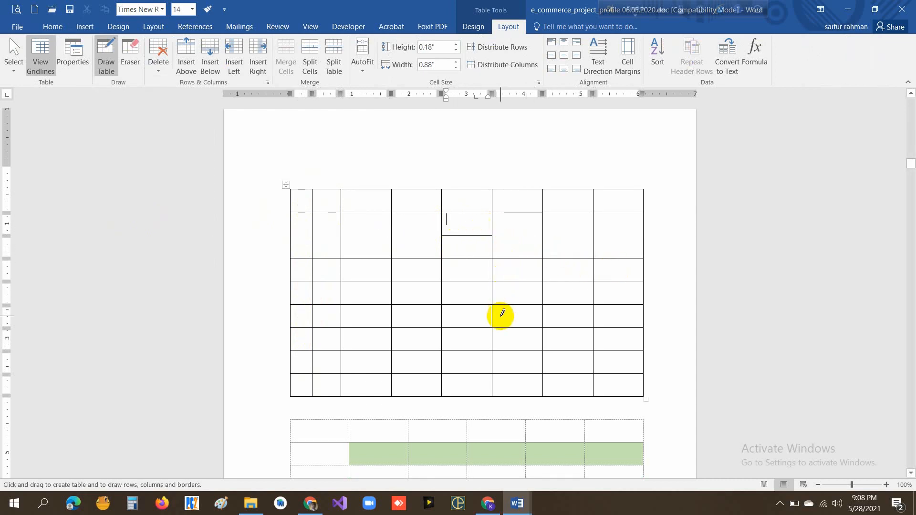
- Draw a vertical line splitting the sixth column's cells in rows three to five of the upper table
drag(517, 258, 518, 328)
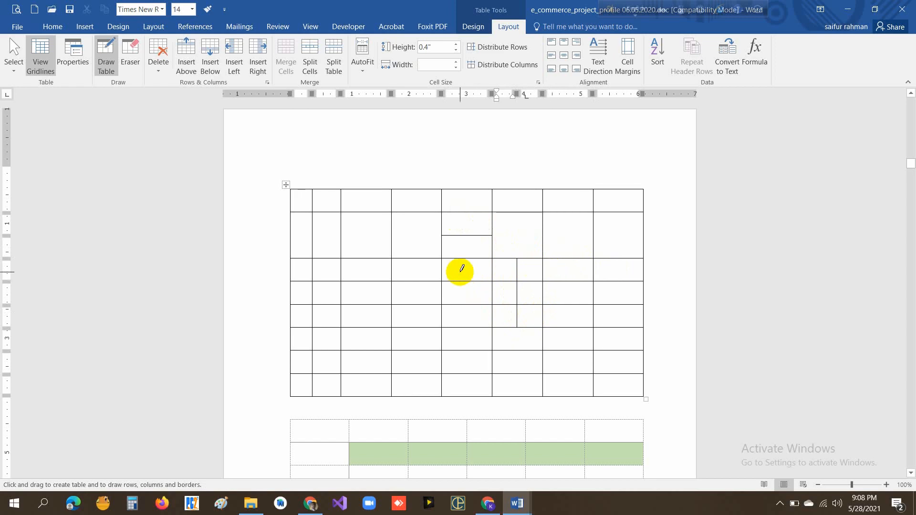
- Erase the drawn dividers inside the fifth and sixth columns, plus the border between the fourth and fifth columns in row three
click(130, 46)
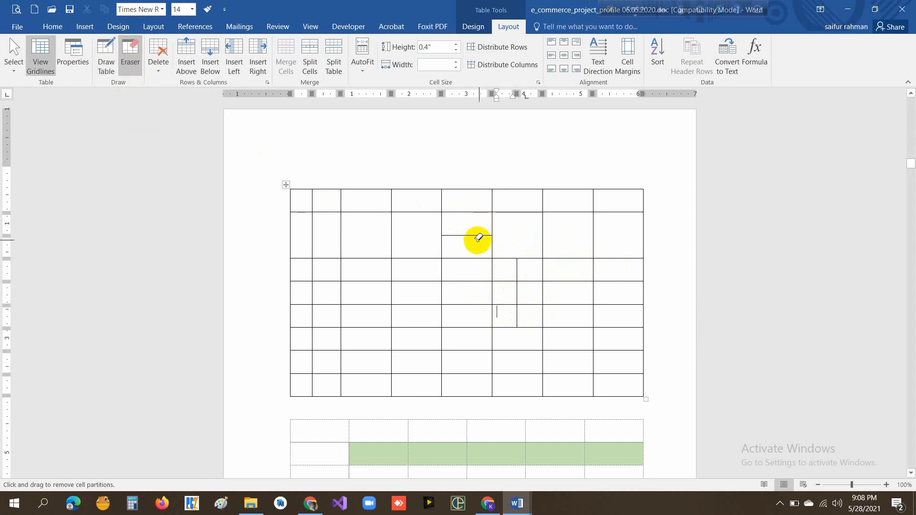
click(443, 234)
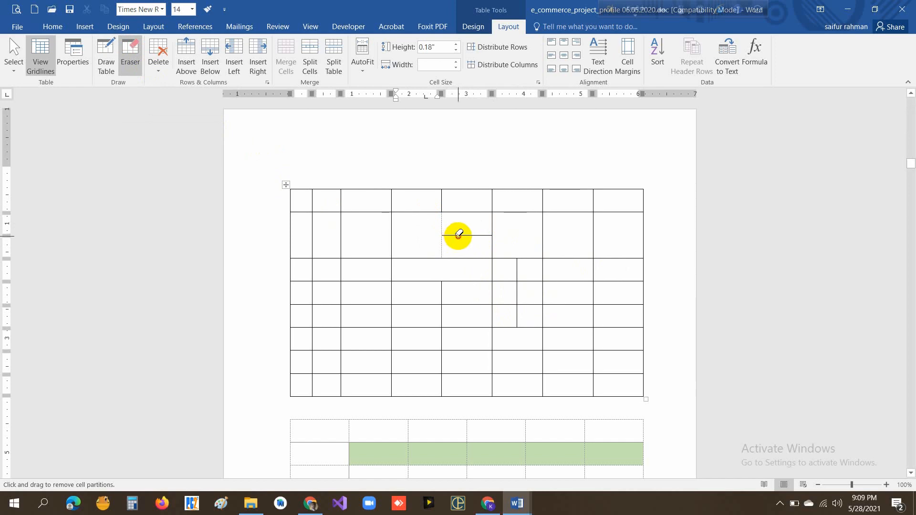
click(458, 235)
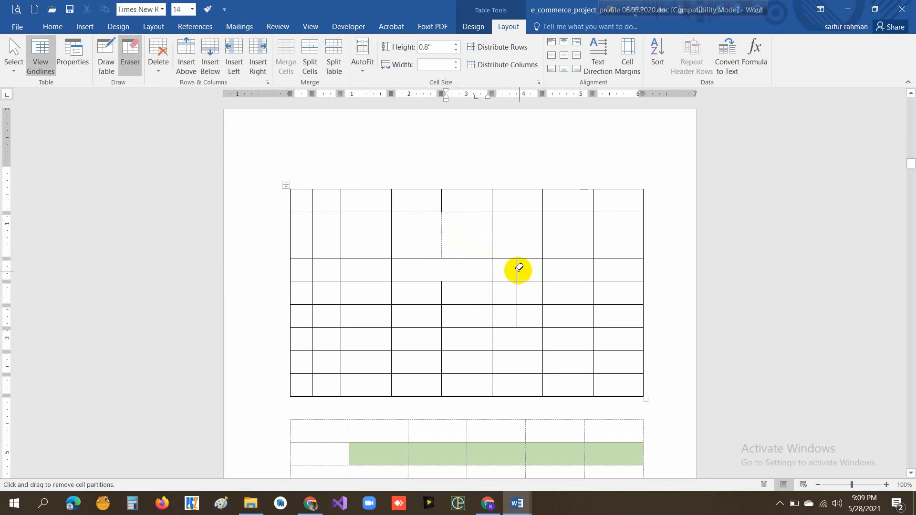
drag(519, 271, 520, 304)
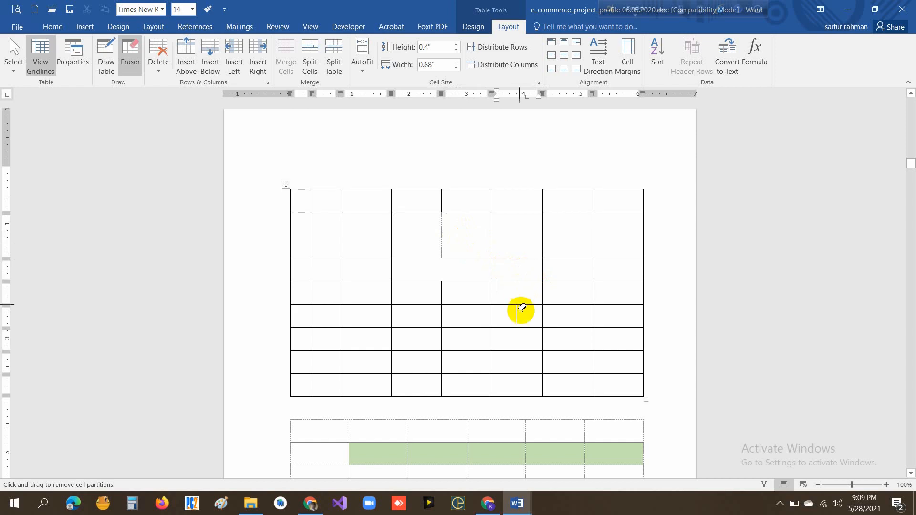
click(520, 314)
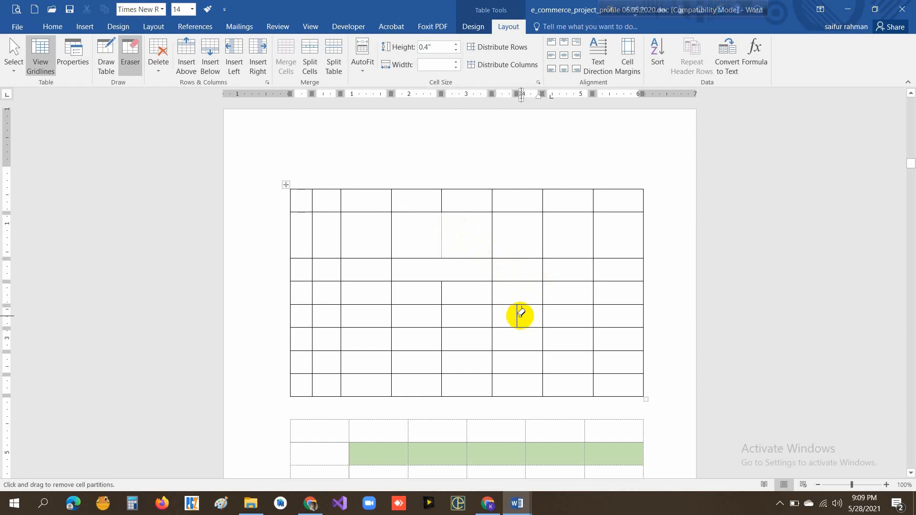
click(514, 314)
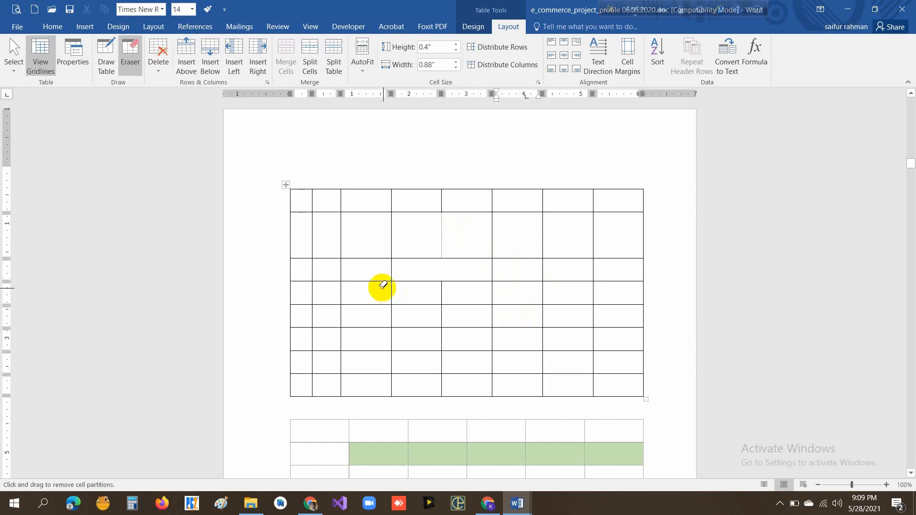
- Erase the vertical line splitting the first column in every row of the upper table
mouse_move(317, 243)
mouse_down()
mouse_move(306, 211)
mouse_move(313, 196)
mouse_move(312, 206)
mouse_up()
click(311, 270)
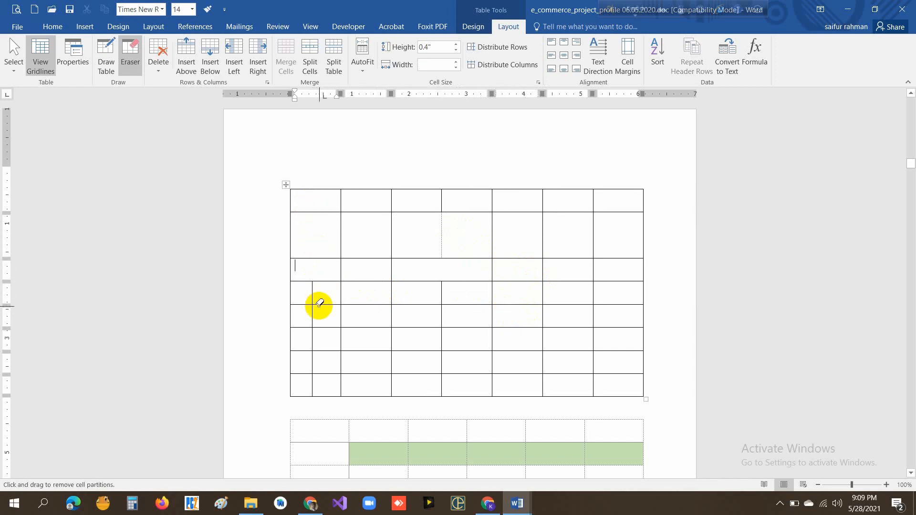
click(314, 300)
click(310, 314)
click(310, 337)
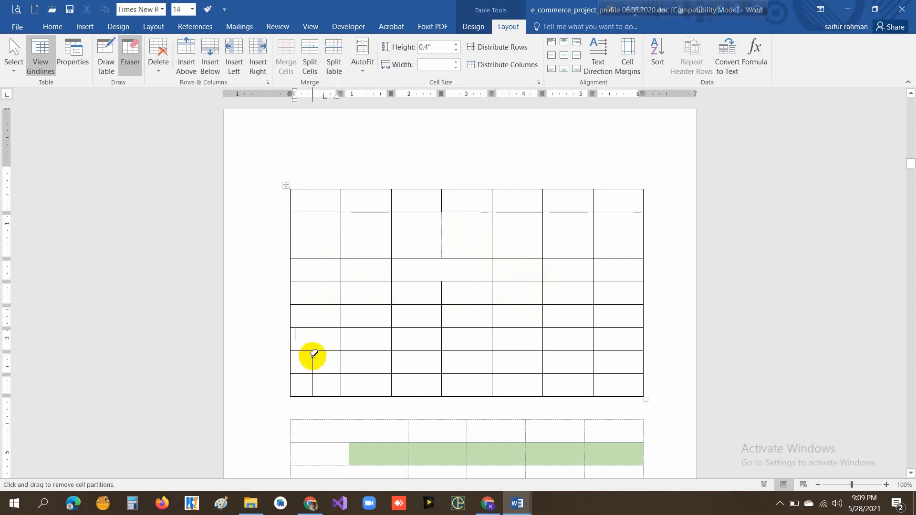
click(315, 358)
click(310, 384)
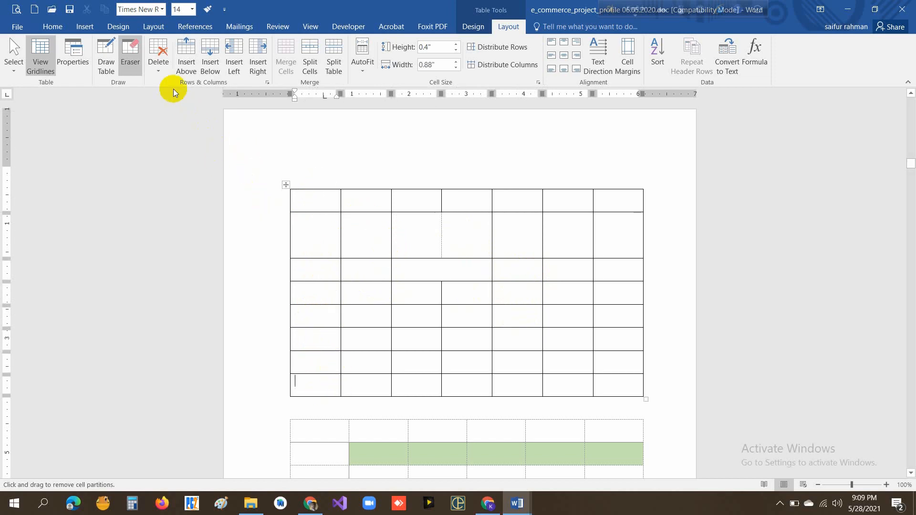
- Stop erasing and delete the second and third rows of the upper table
click(157, 73)
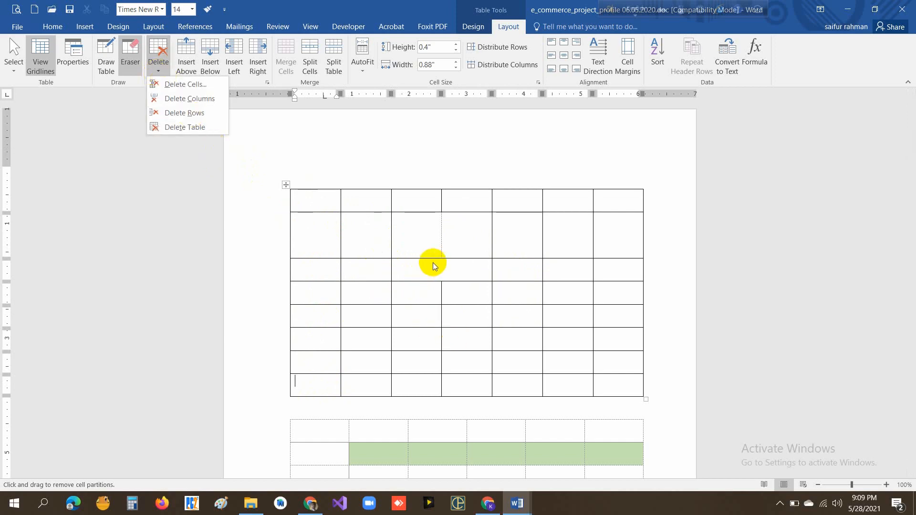
click(367, 250)
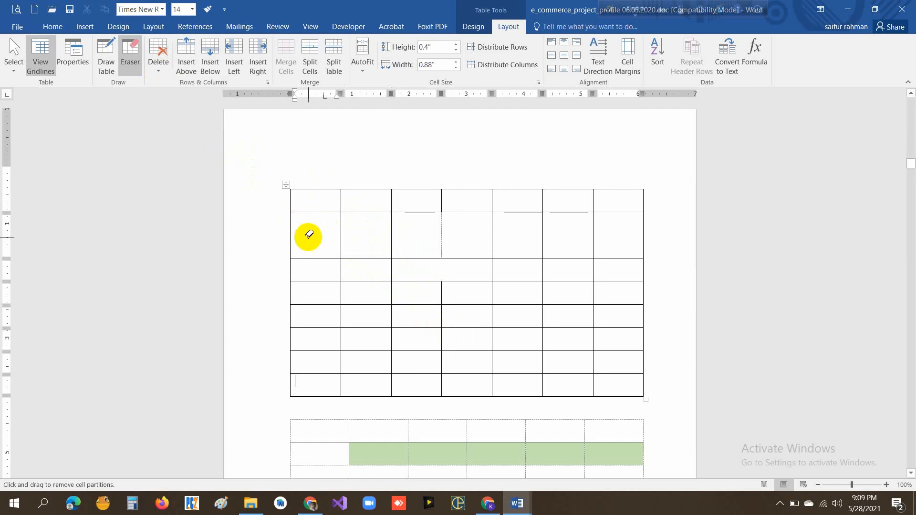
click(130, 54)
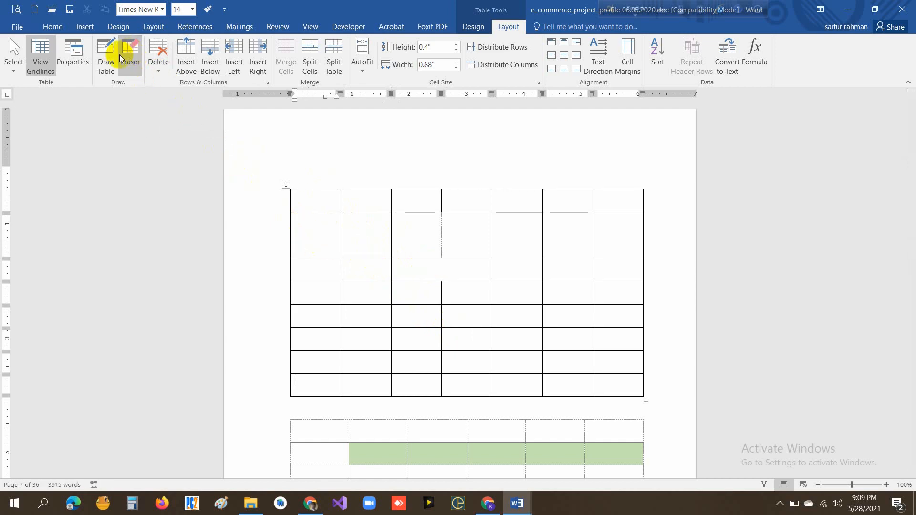
drag(318, 237, 607, 270)
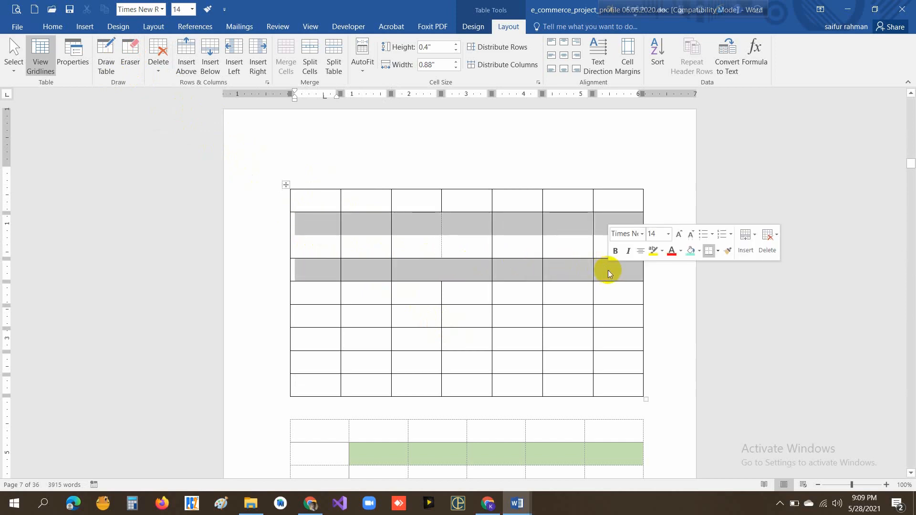
click(159, 71)
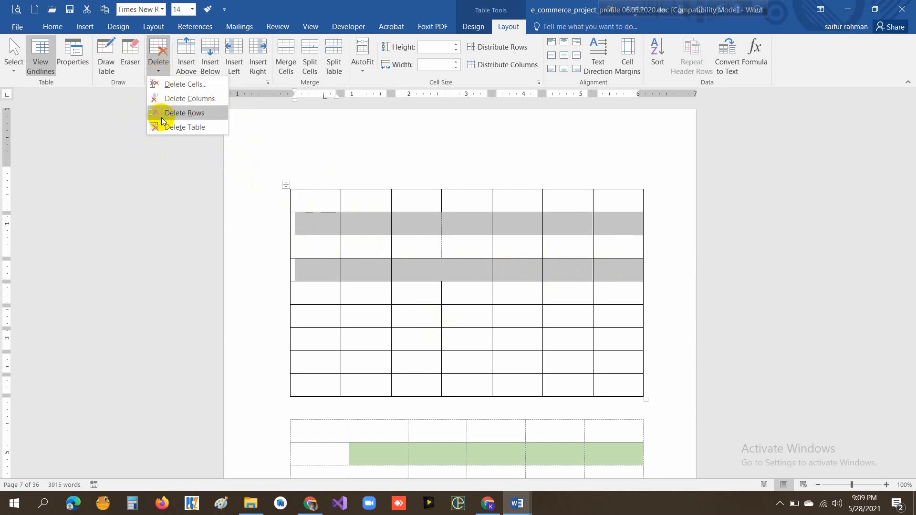
click(190, 114)
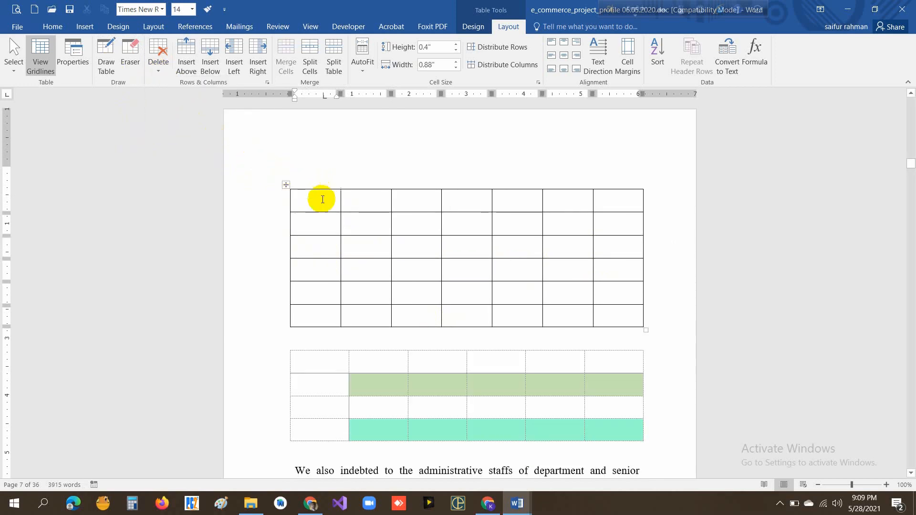
- Delete the first column of the upper table
drag(321, 199, 307, 320)
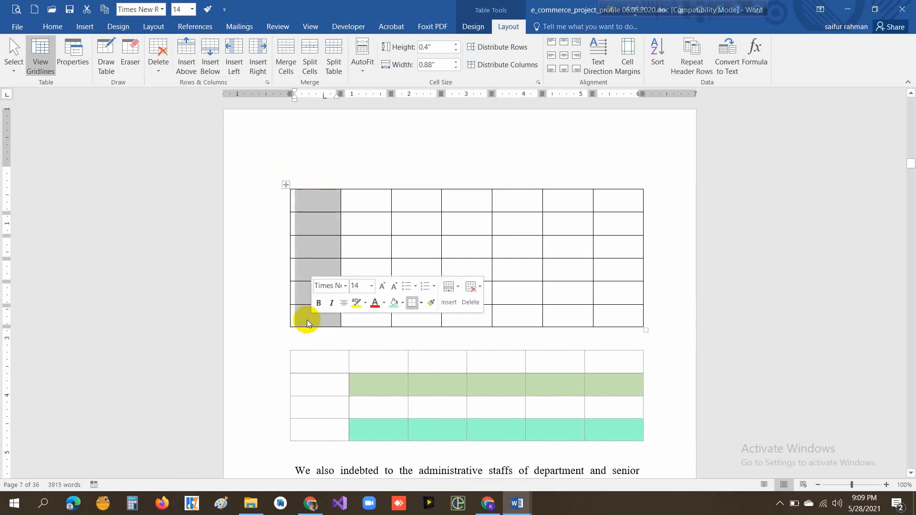
click(159, 72)
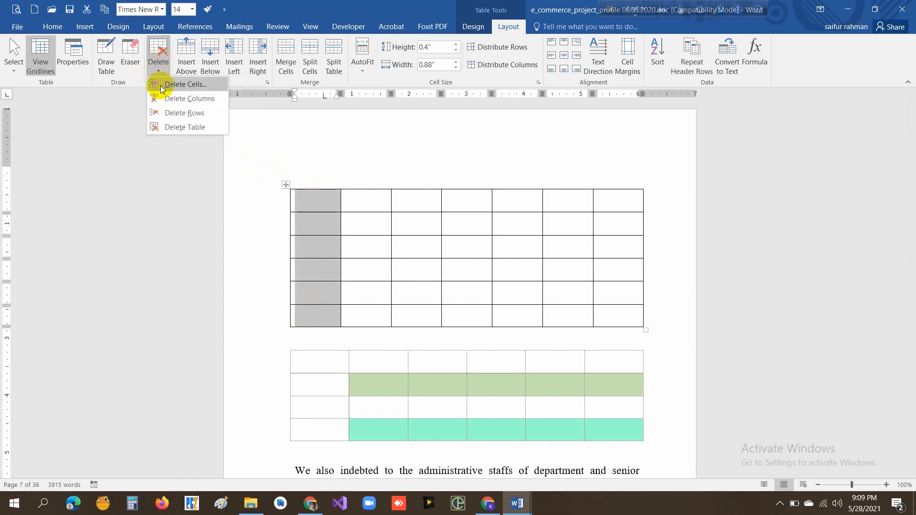
click(192, 99)
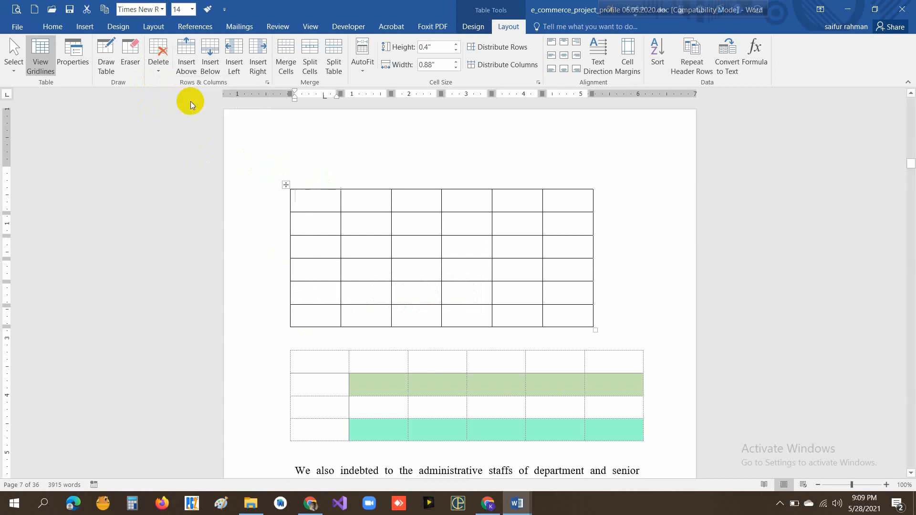
click(472, 241)
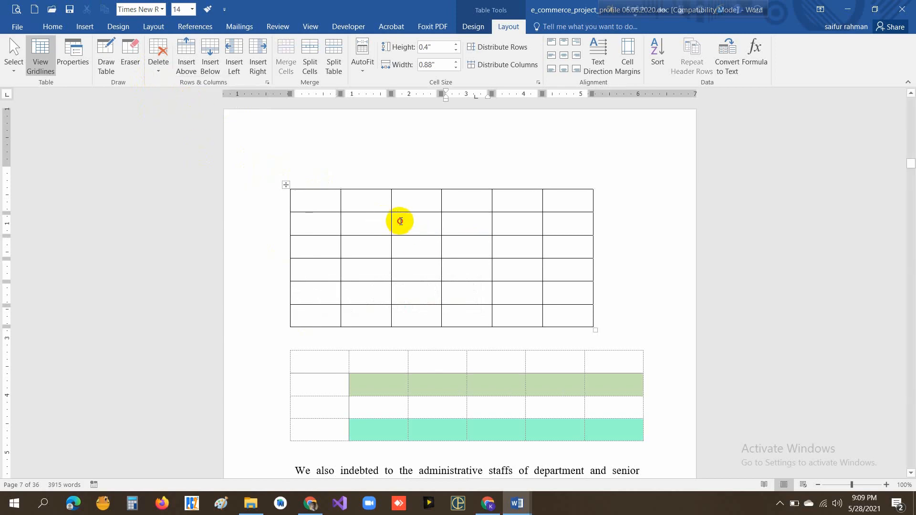
- Delete the third and fourth cells of the second row, using the Shift cells left option
drag(399, 220, 448, 221)
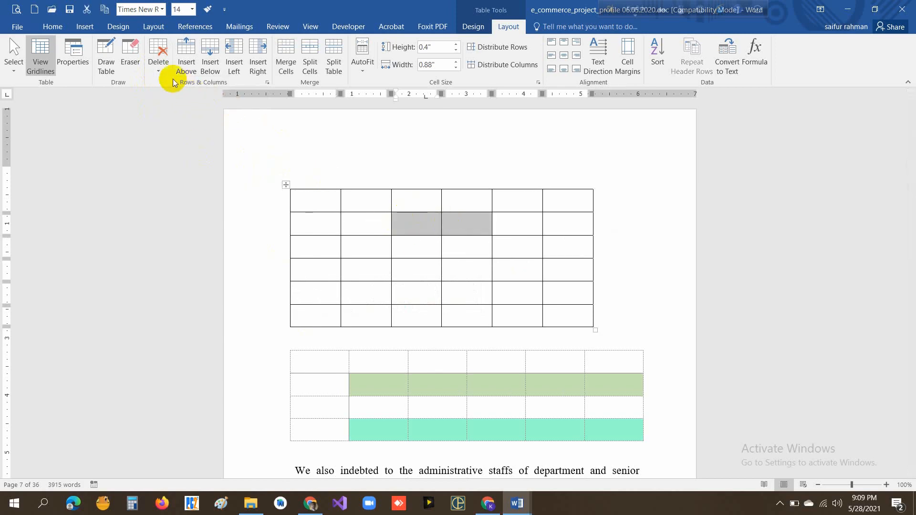
click(159, 72)
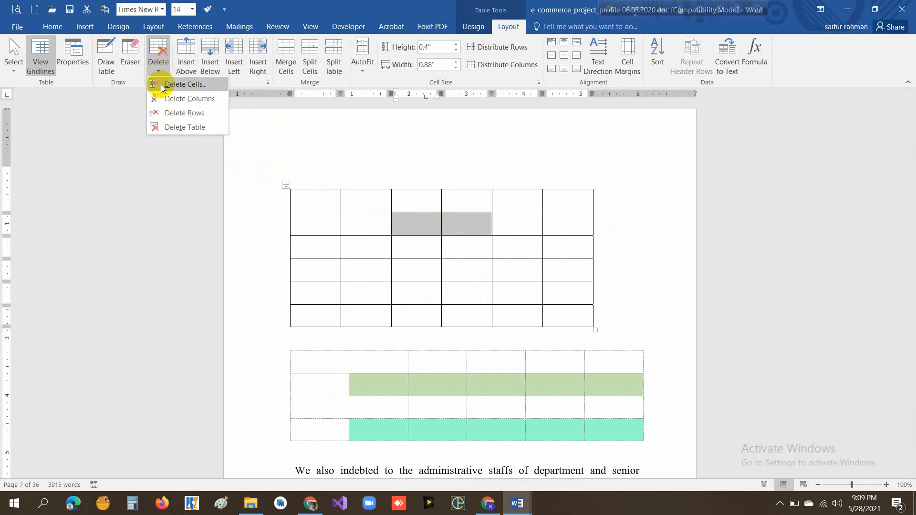
click(185, 85)
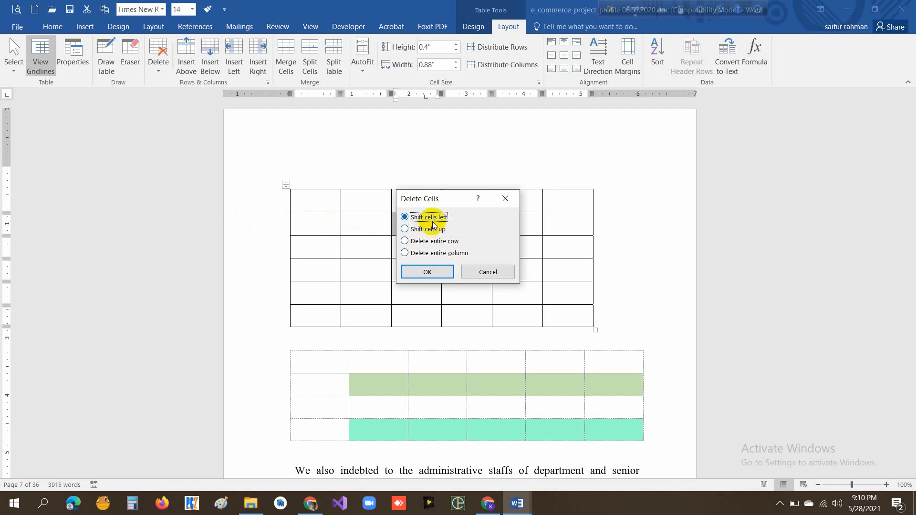
click(434, 273)
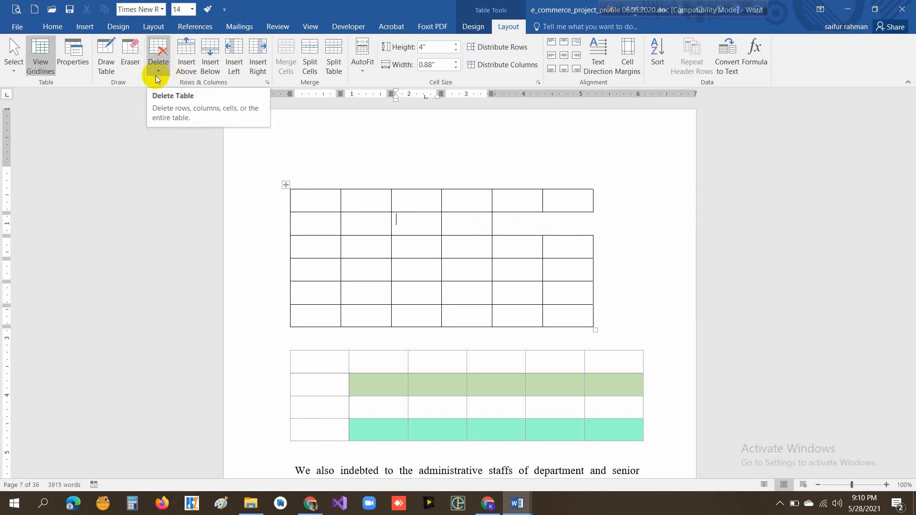
- Insert a new row below the last row of the upper table
click(321, 312)
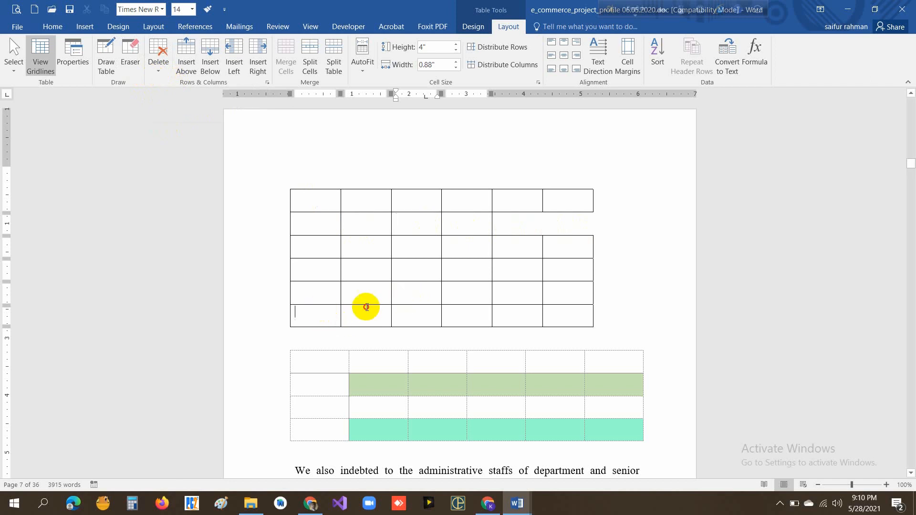
drag(366, 307, 561, 310)
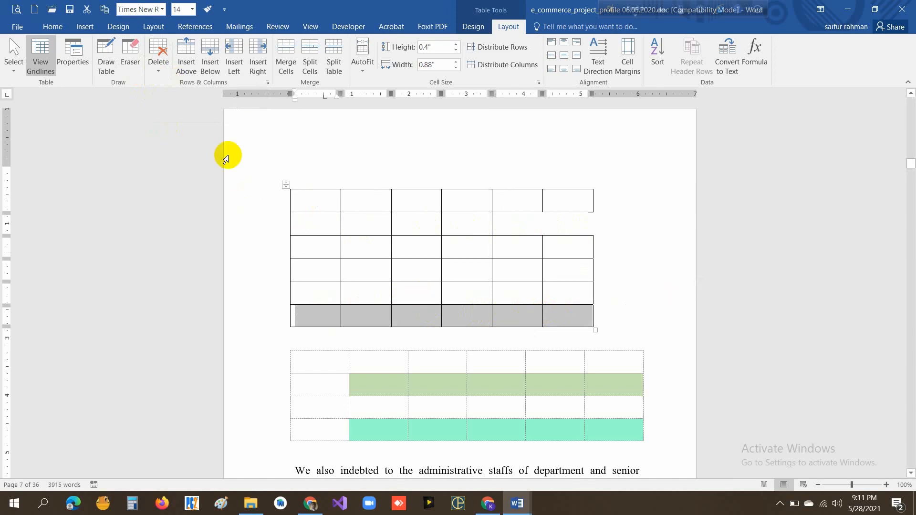
click(211, 56)
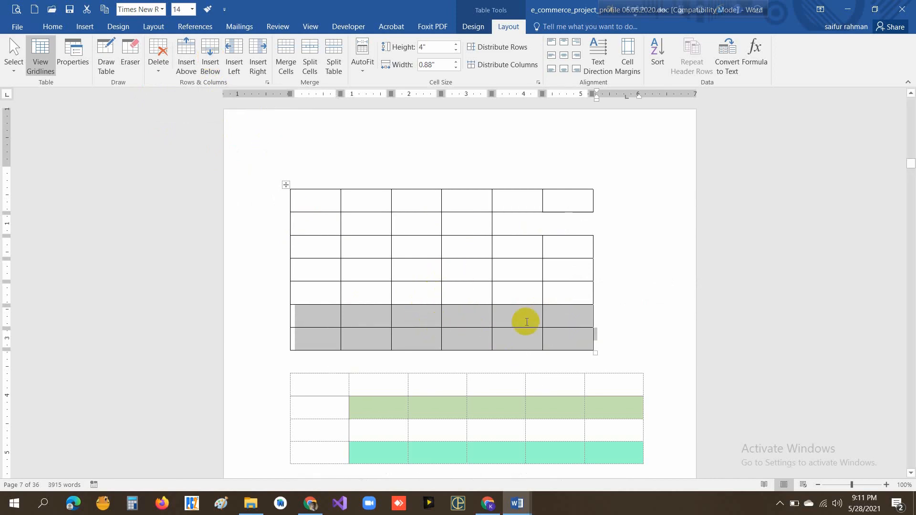
click(570, 336)
- Insert one column to the left of the first column and one to the right of the last column
drag(320, 197, 316, 340)
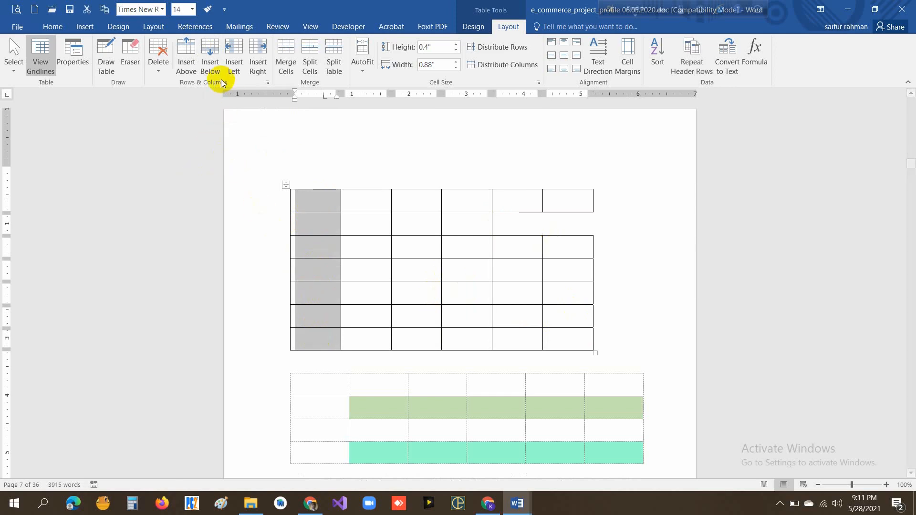
click(236, 56)
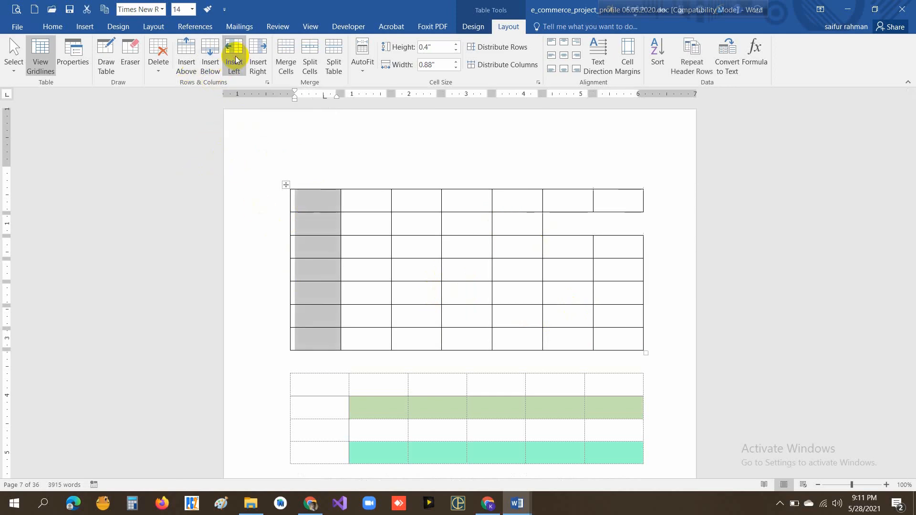
drag(636, 198, 618, 333)
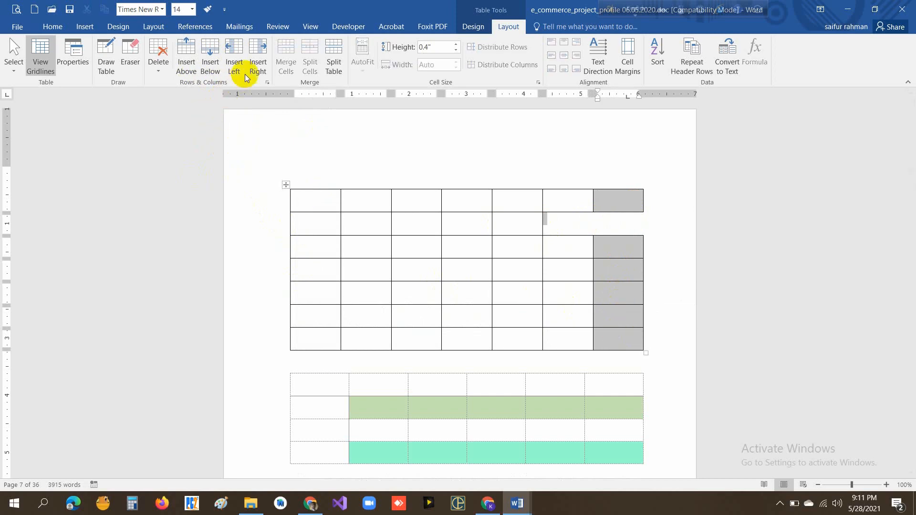
click(256, 65)
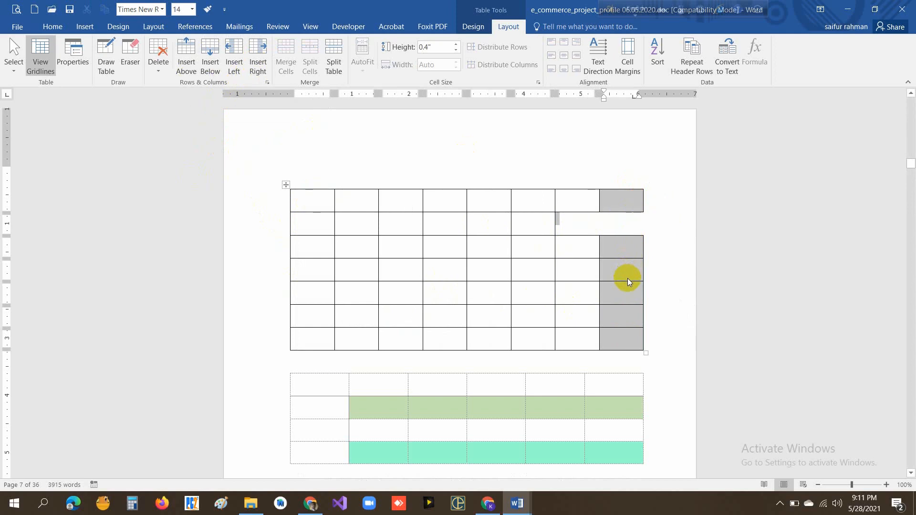
click(384, 289)
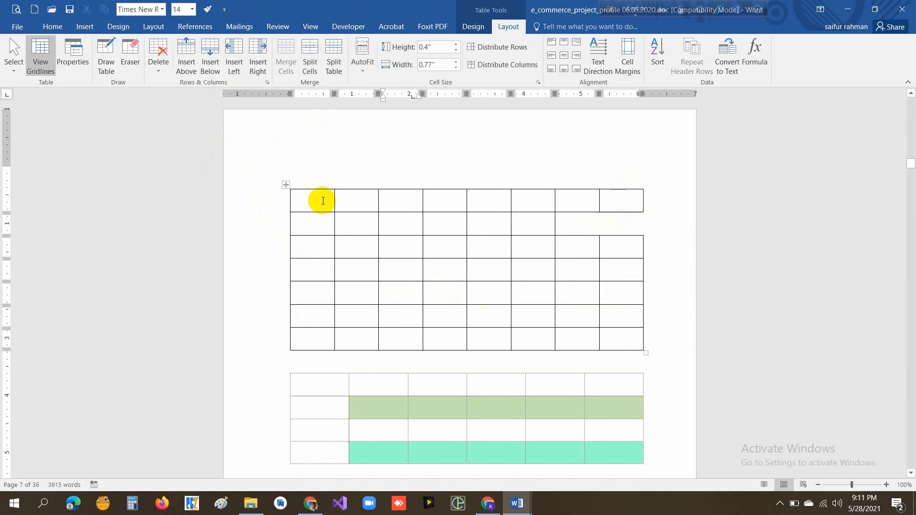
- Merge the first four cells of the upper table's first row into one cell
drag(305, 197, 447, 199)
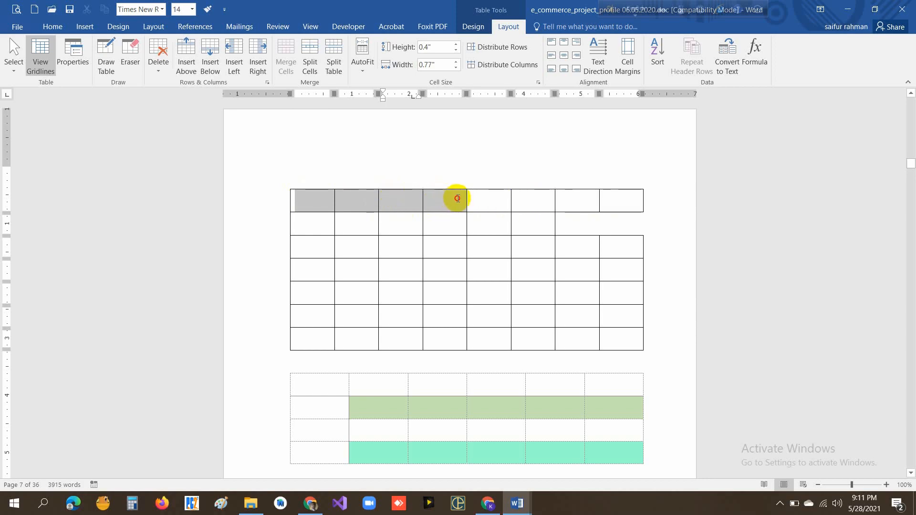
drag(457, 198, 453, 196)
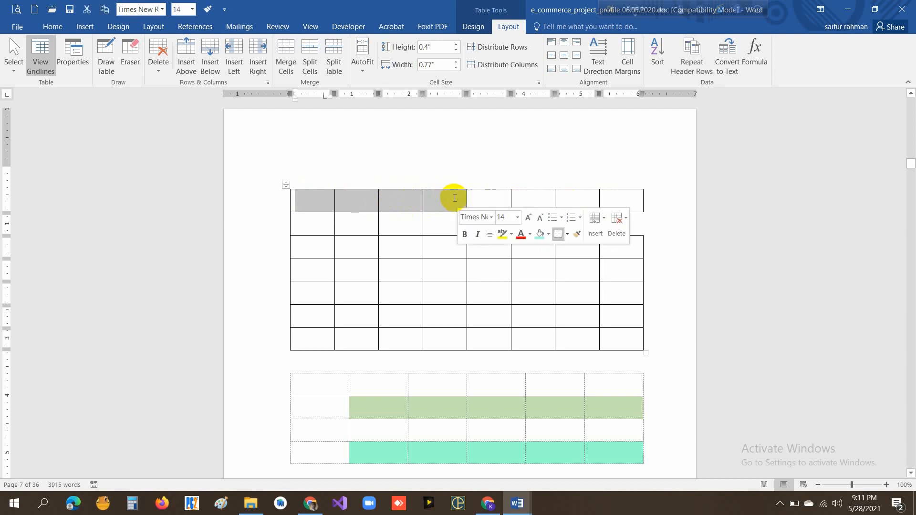
click(289, 68)
click(419, 201)
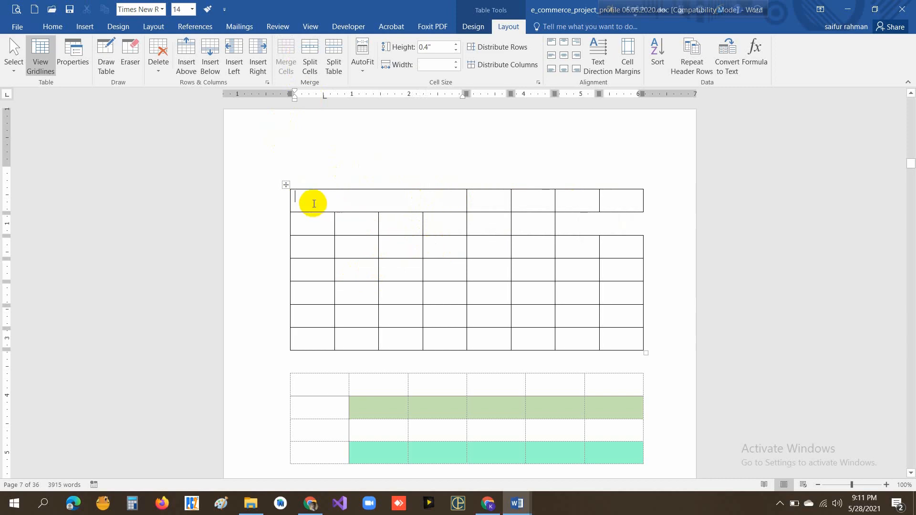
- Split the first cell of the upper table's third row into two columns and two rows, and highlight the resulting cells
mouse_move(287, 253)
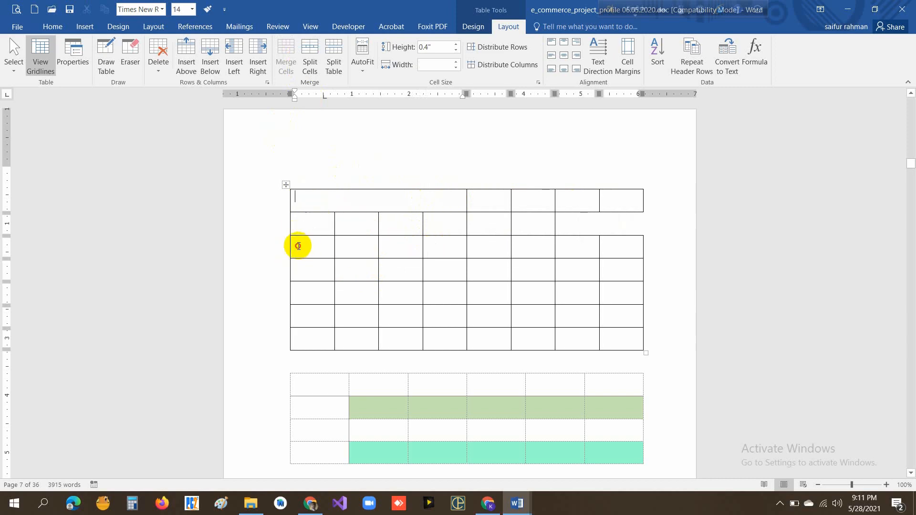
click(298, 245)
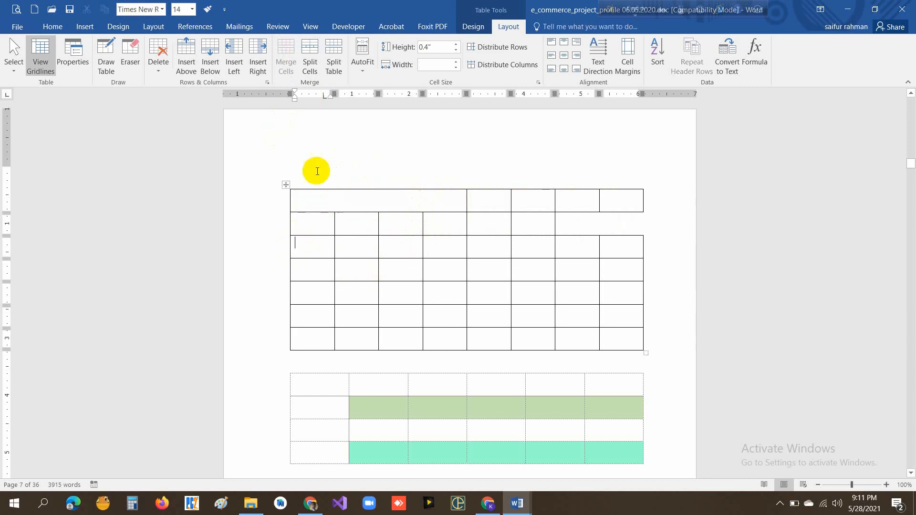
click(312, 67)
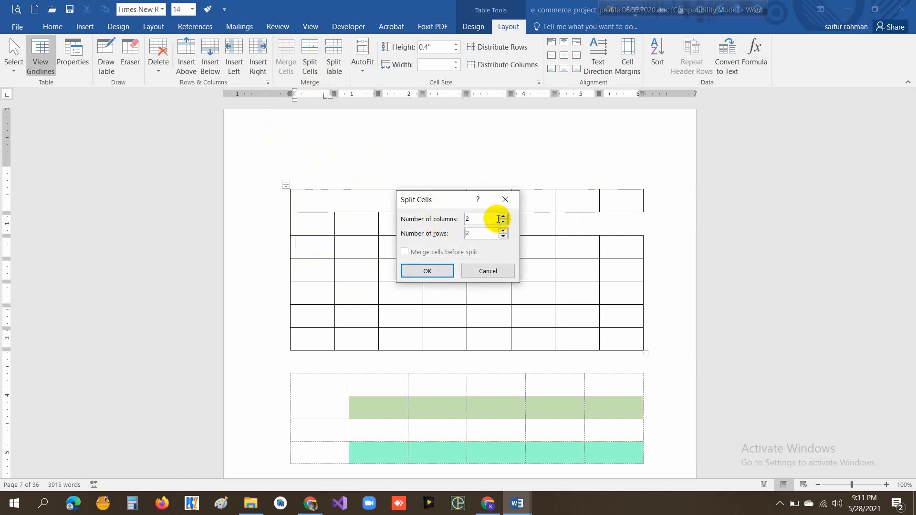
click(428, 270)
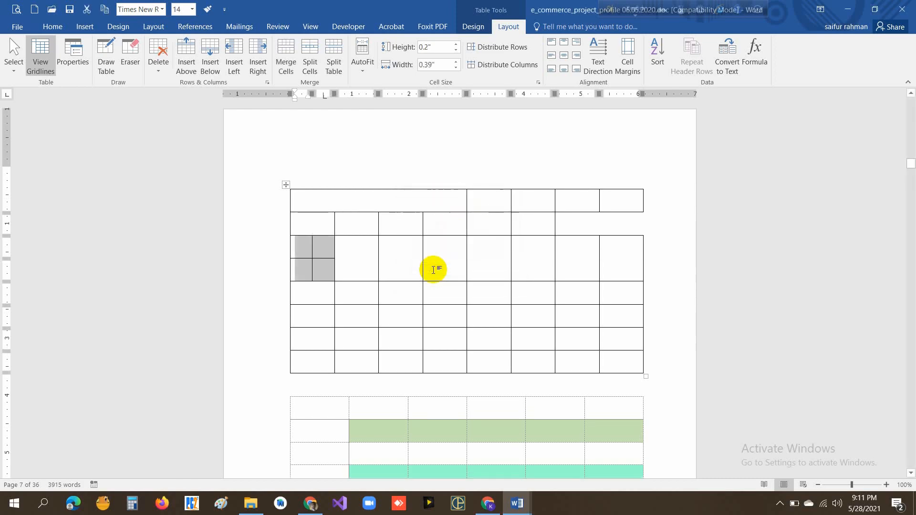
click(320, 249)
drag(304, 246, 296, 275)
click(300, 243)
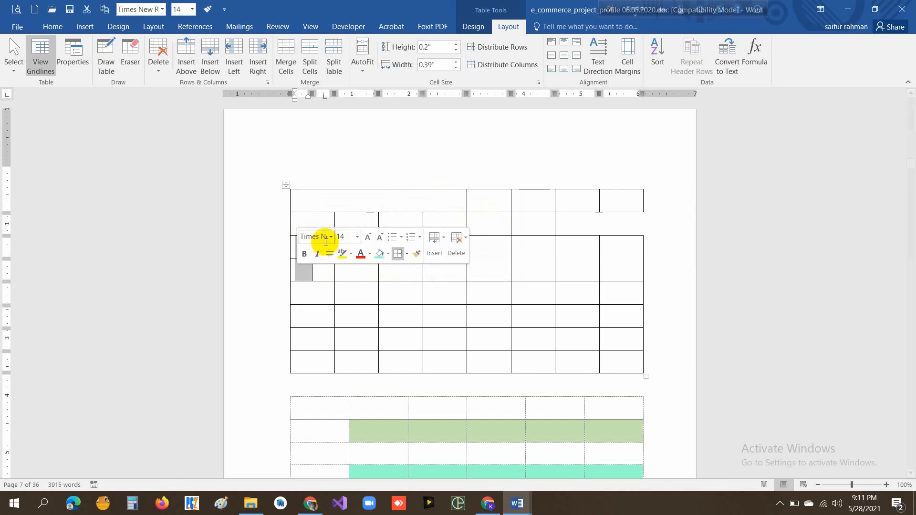
click(322, 276)
drag(323, 248, 321, 277)
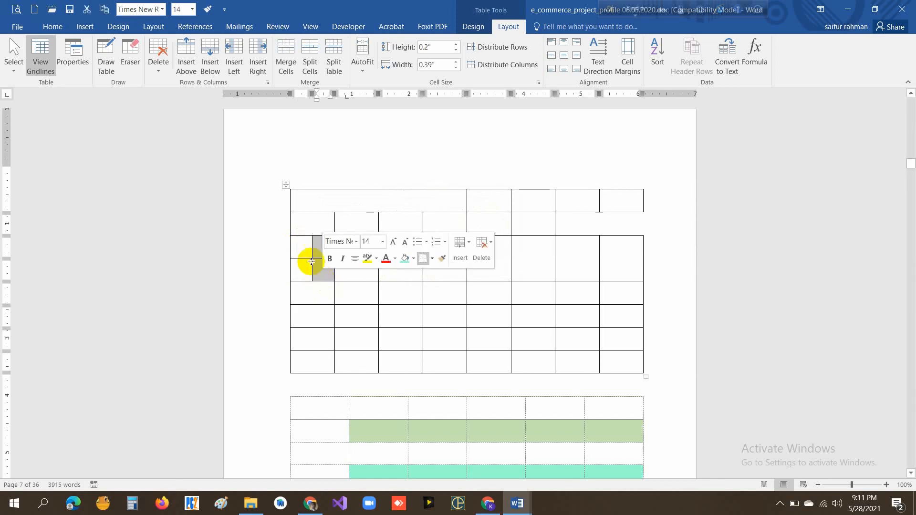
drag(300, 247, 329, 270)
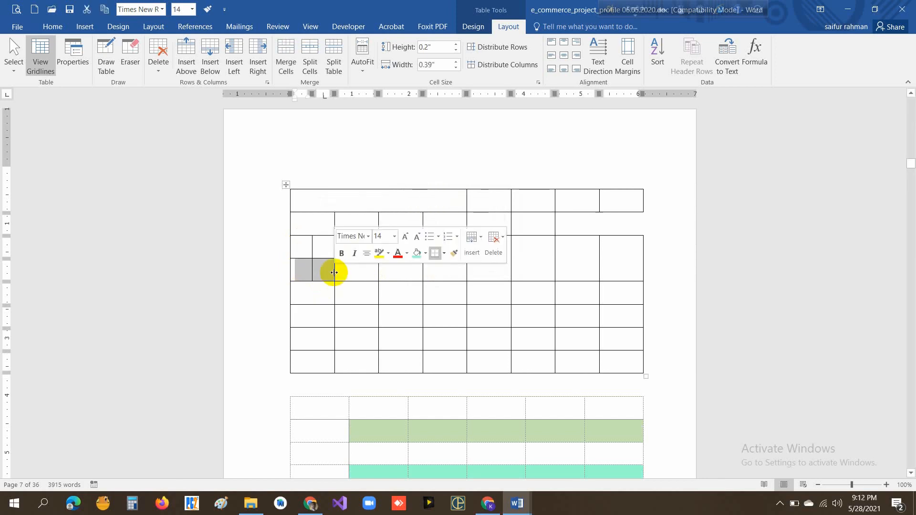
click(326, 274)
- Increase the height of the row directly below the split cells to 0.8"
scroll(318, 264, down, 1)
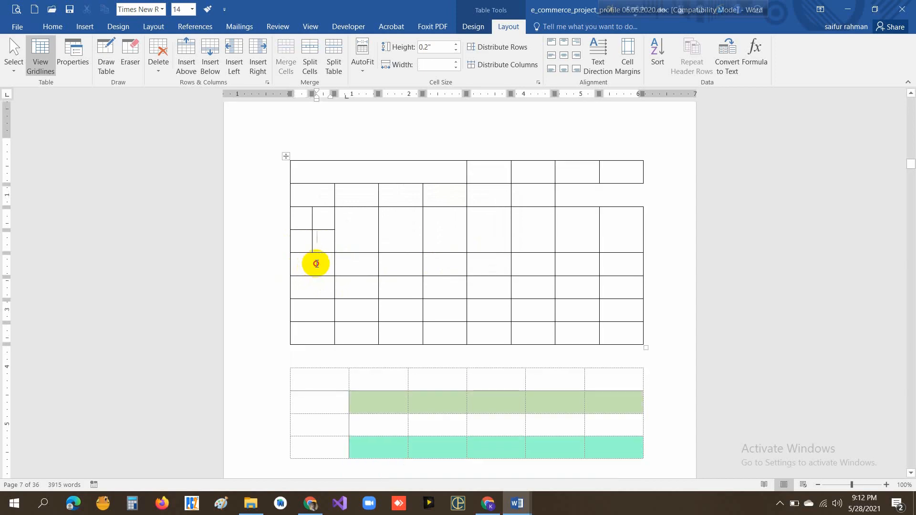
drag(316, 263, 617, 272)
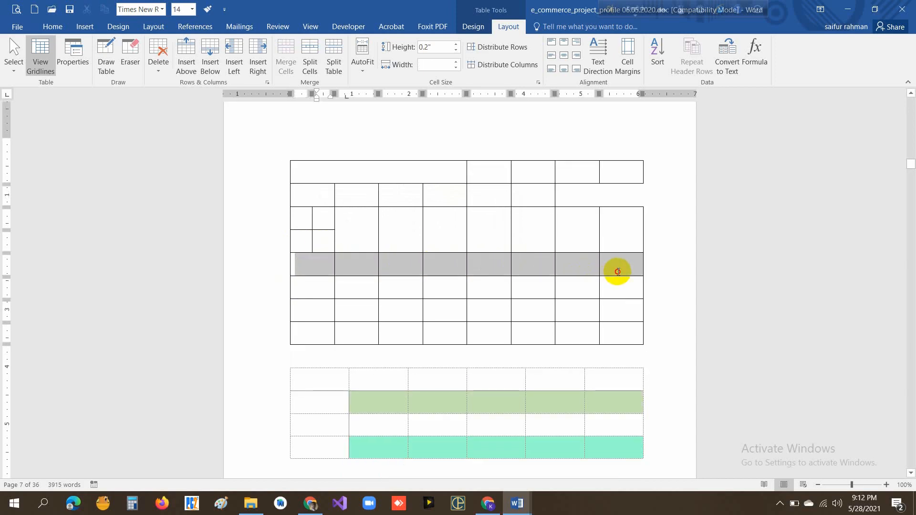
drag(617, 271, 617, 271)
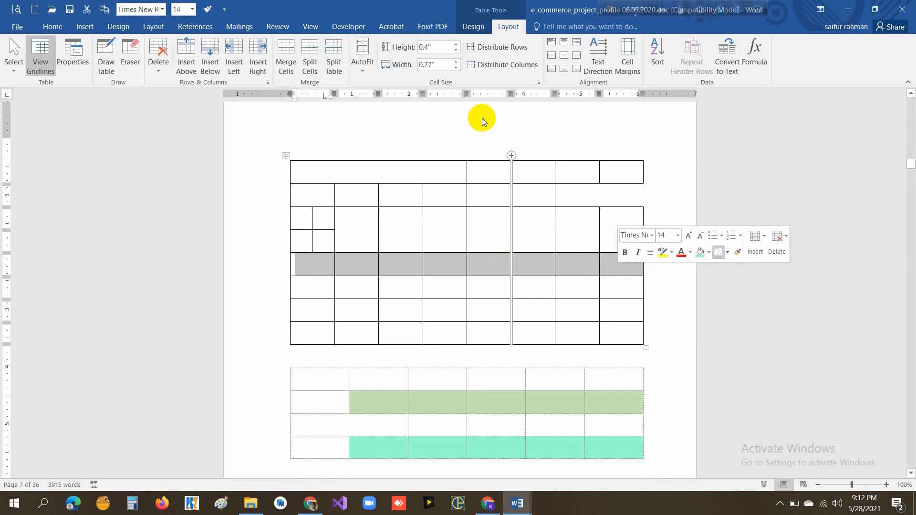
click(455, 44)
click(457, 45)
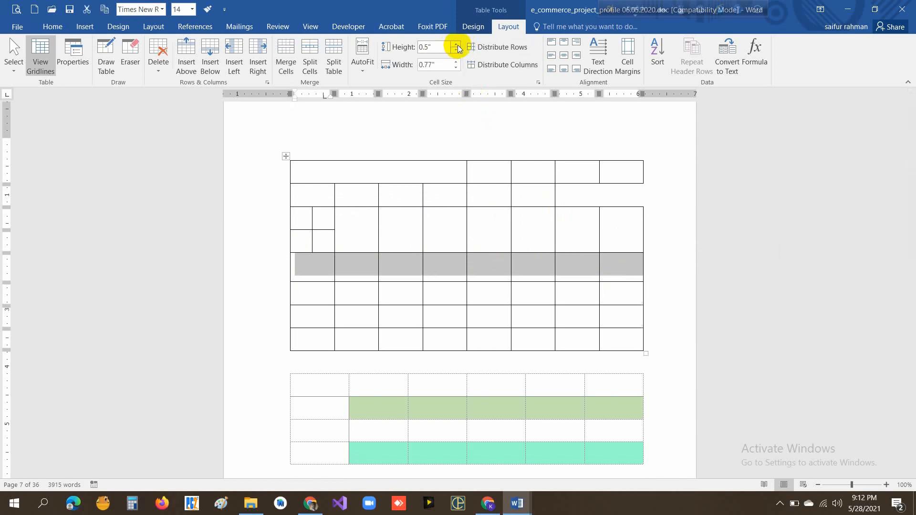
click(457, 45)
click(457, 45)
click(457, 45)
- Reduce the height of the selected row to 0.4"
click(454, 51)
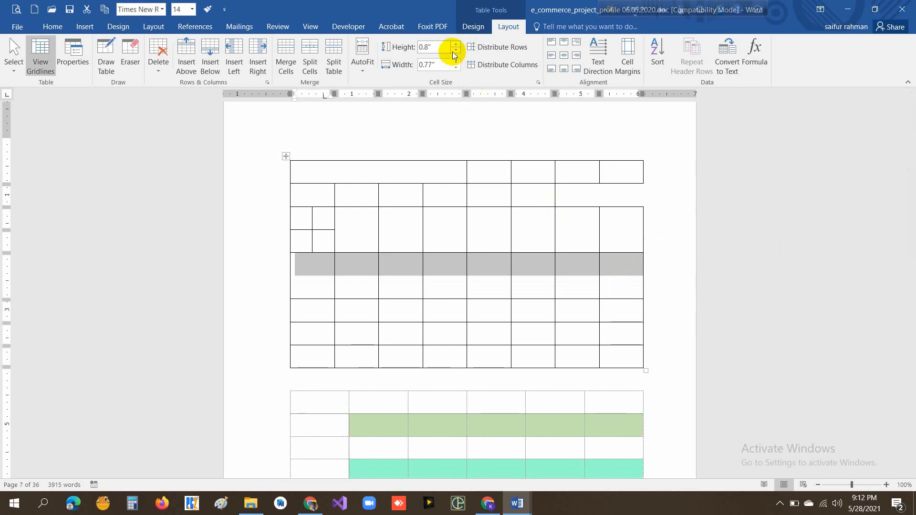
click(454, 51)
click(455, 50)
click(454, 51)
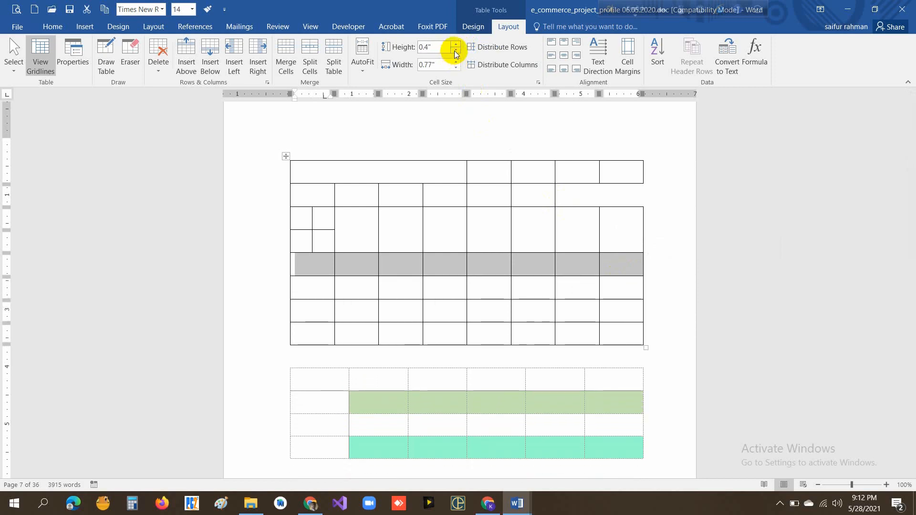
- Select the cells in the upper table's fifth column
click(420, 231)
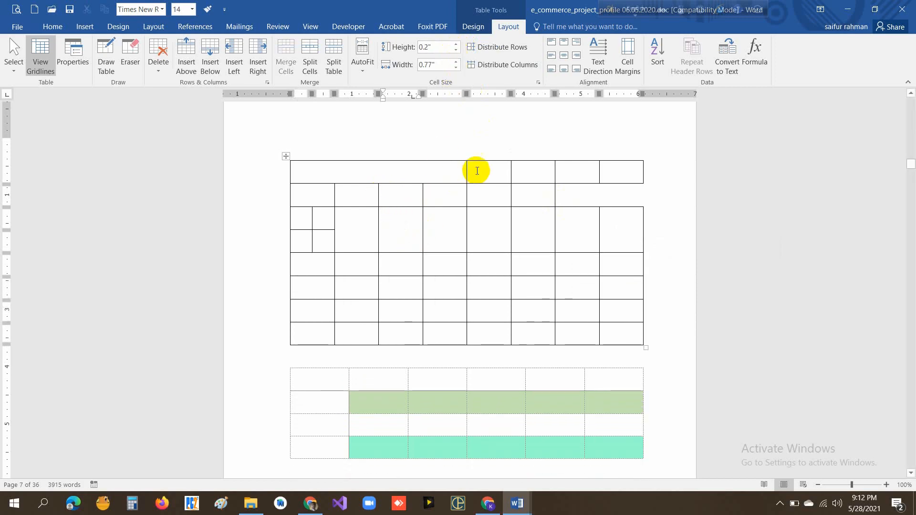
drag(482, 168, 491, 332)
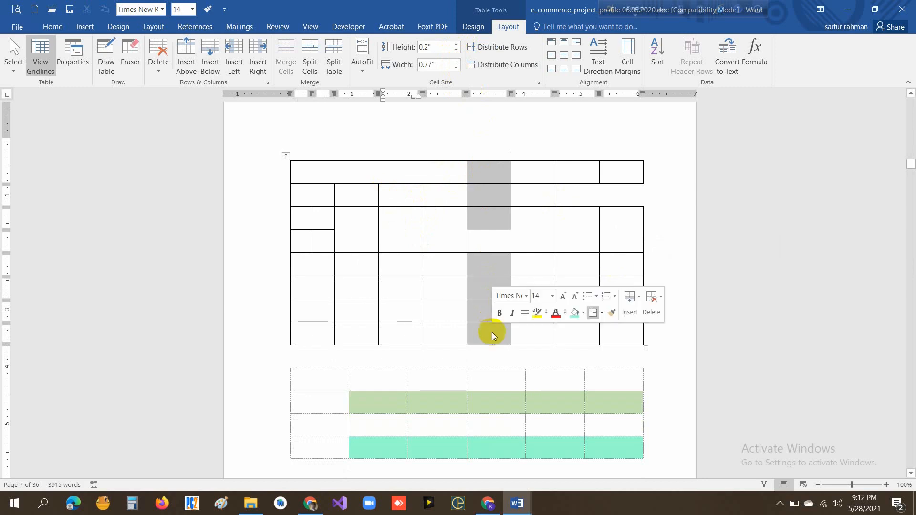
key(ctrl+z)
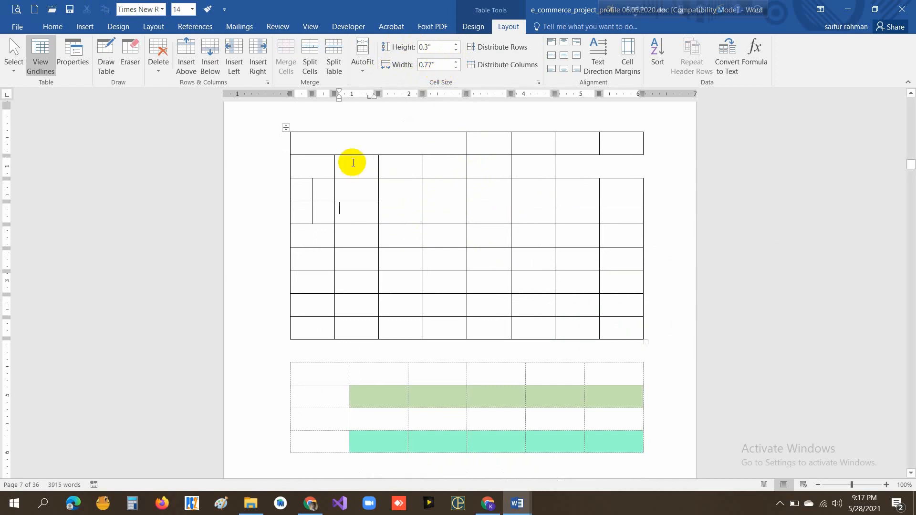
- Delete the upper table's rows from the merged first row through the full row just below the split cells
drag(344, 143, 651, 221)
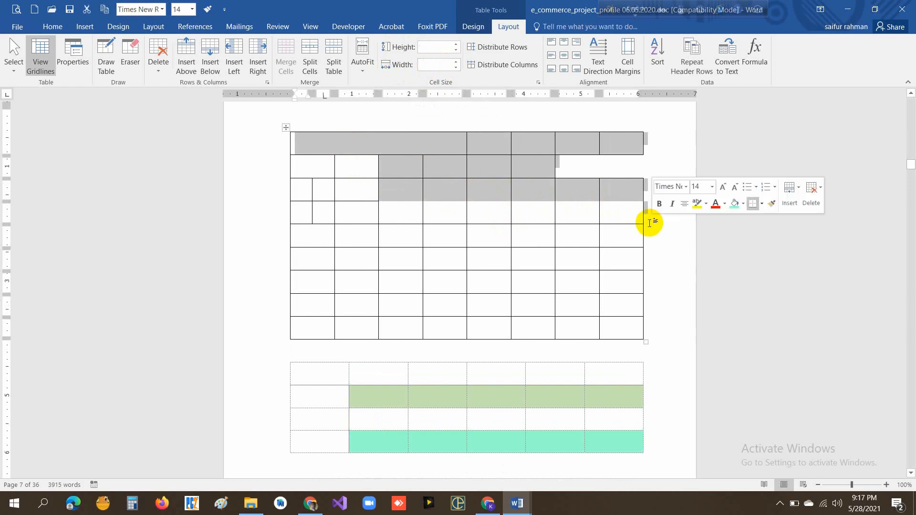
drag(302, 145, 628, 229)
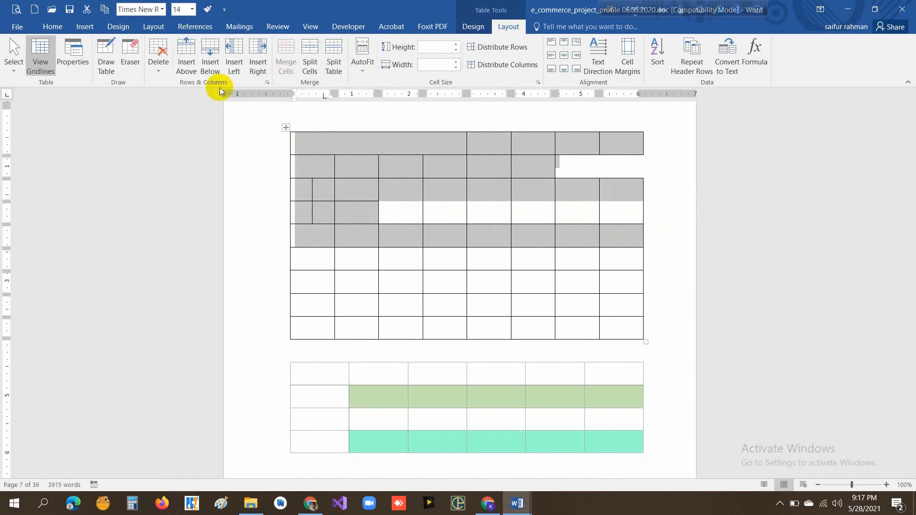
click(161, 64)
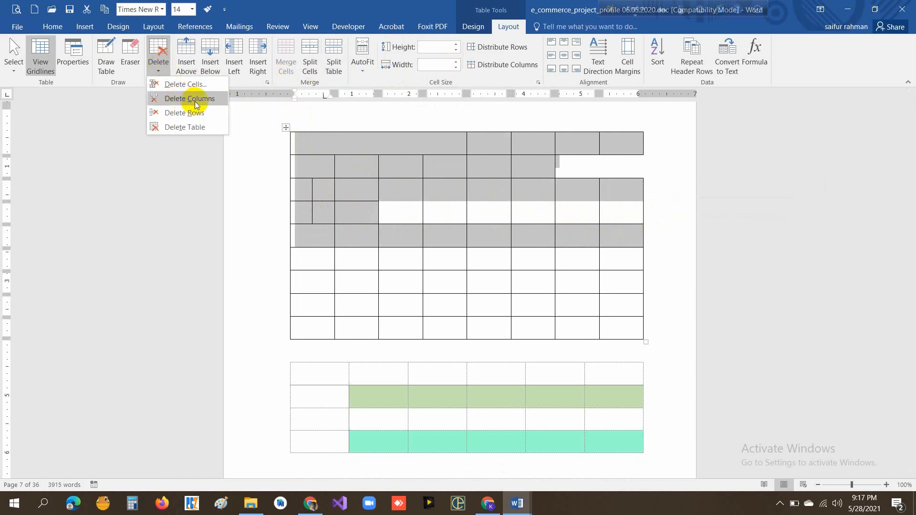
click(185, 114)
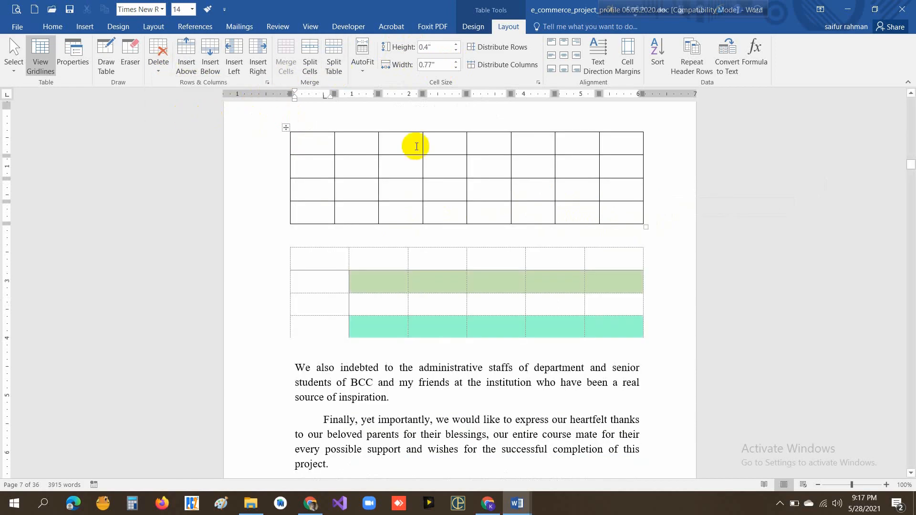
click(615, 207)
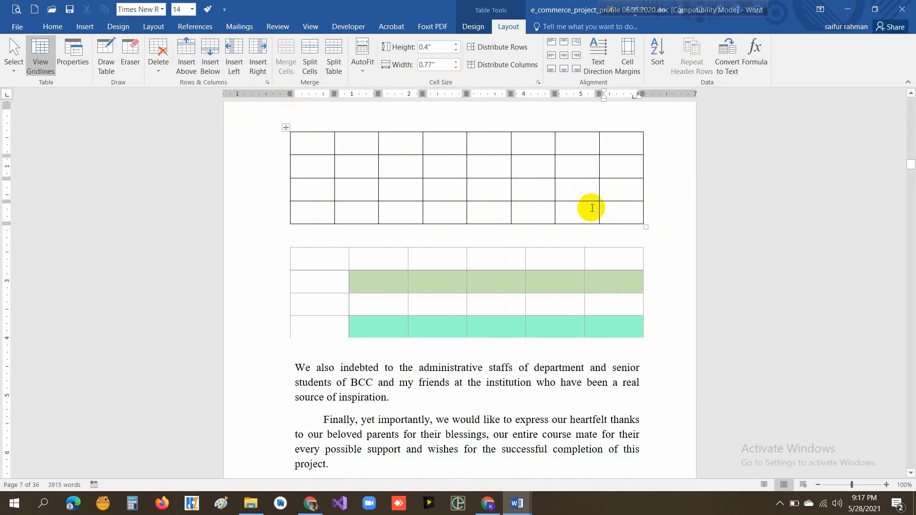
- Insert an Excel spreadsheet in the blank paragraph after the one ending "source of inspiration"
click(362, 344)
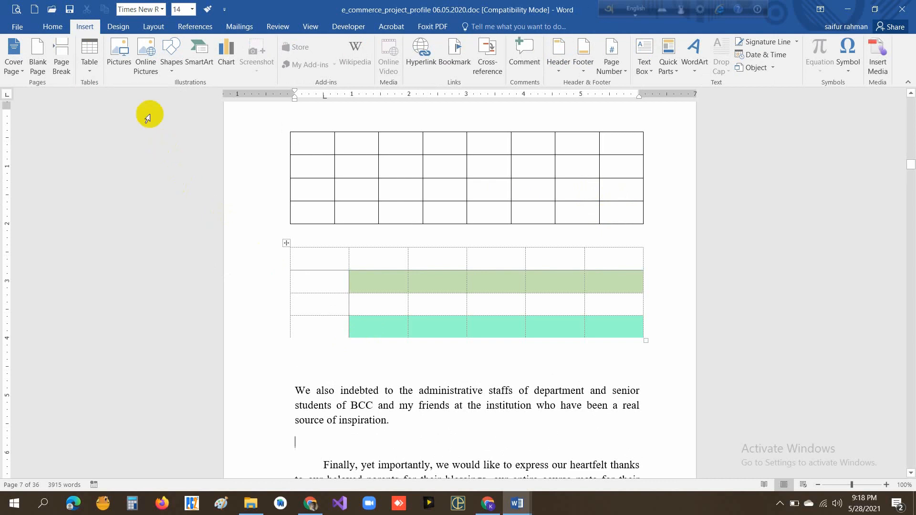
click(91, 71)
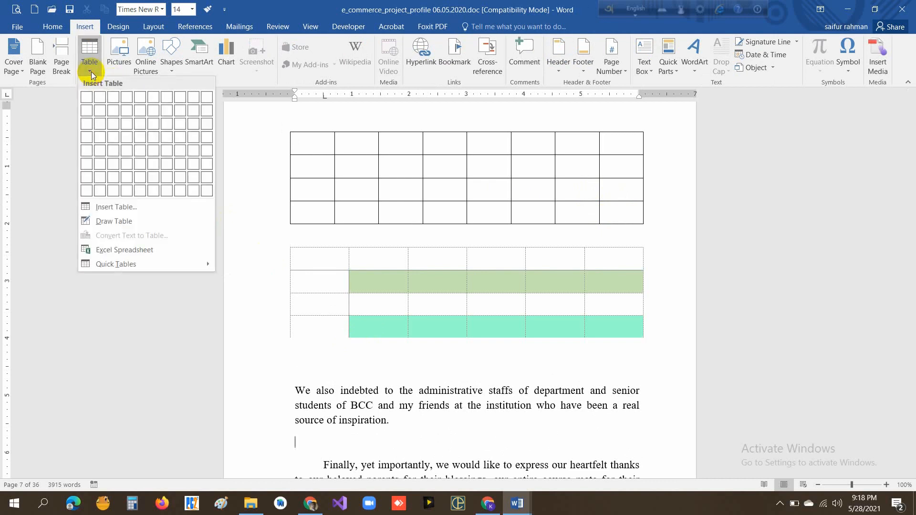
mouse_move(135, 258)
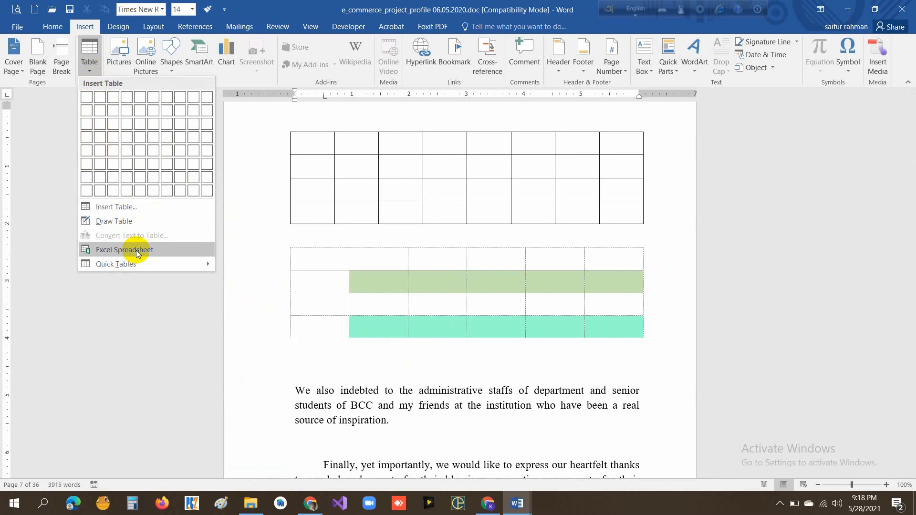
click(136, 252)
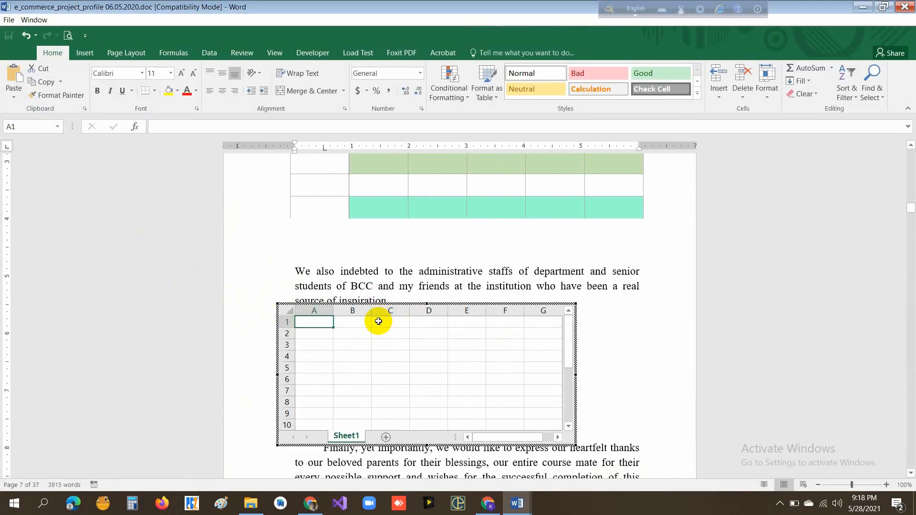
- Enter the headings SL#, ROL# and Name # in cells B2, C2 and D2 of the embedded sheet
click(347, 354)
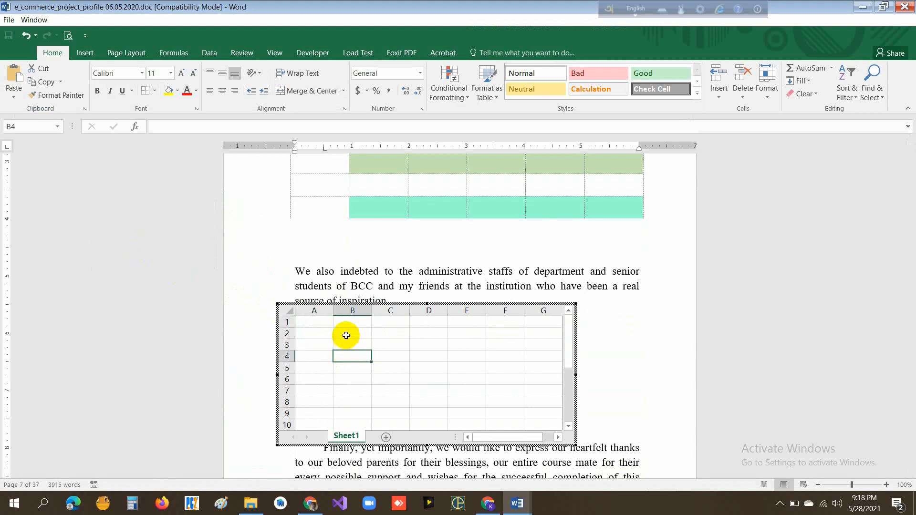
click(350, 336)
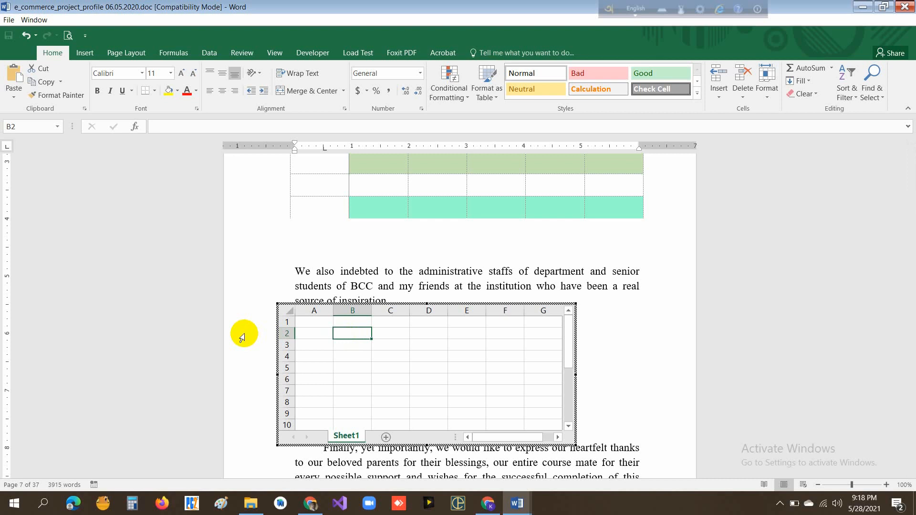
text(L#)
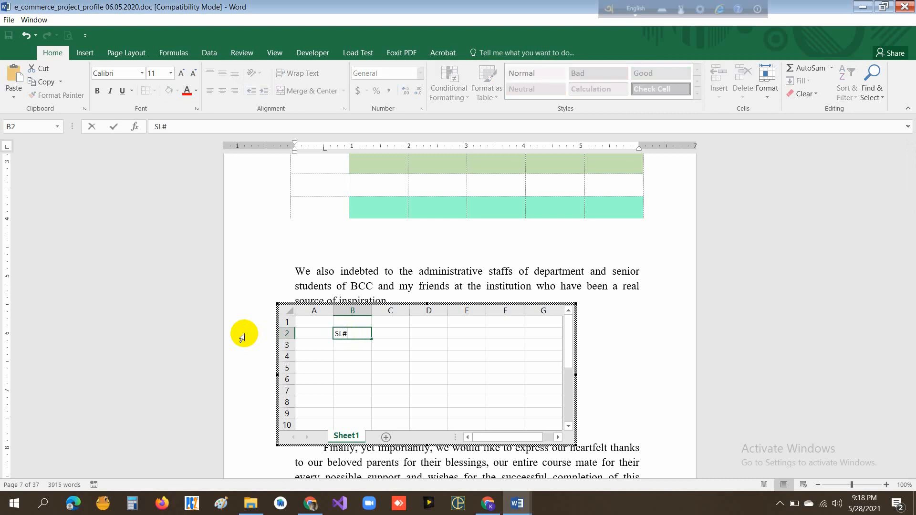
key(Tab)
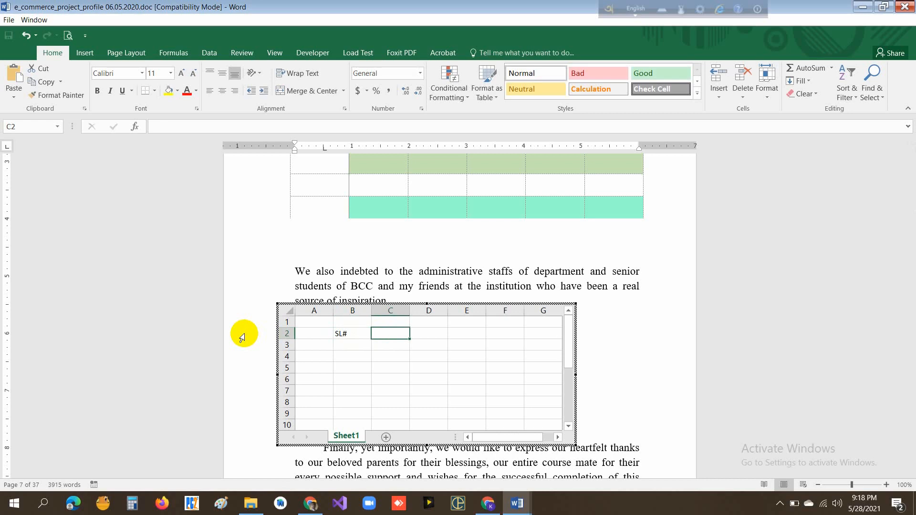
text(ROL#)
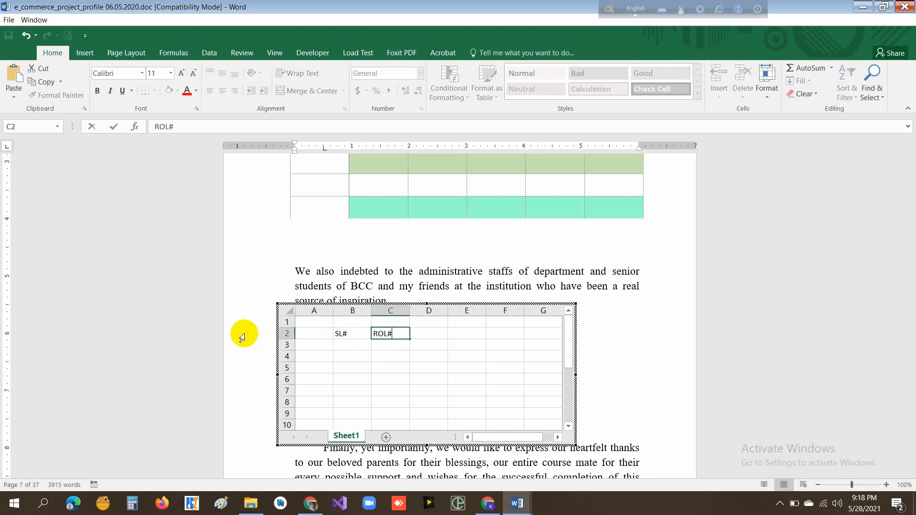
key(Tab)
text(Na)
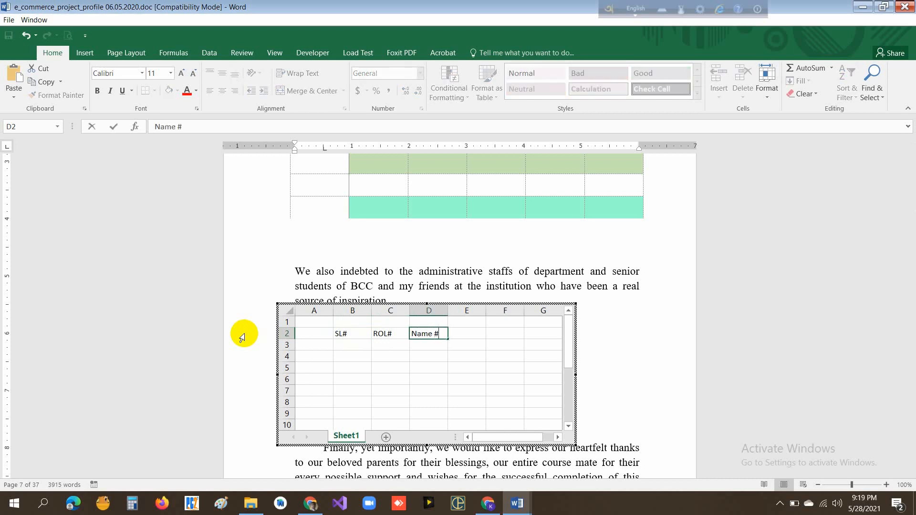
- Enter 1 and 2 under the SL# heading and fill the series down to 7 in B9
click(347, 346)
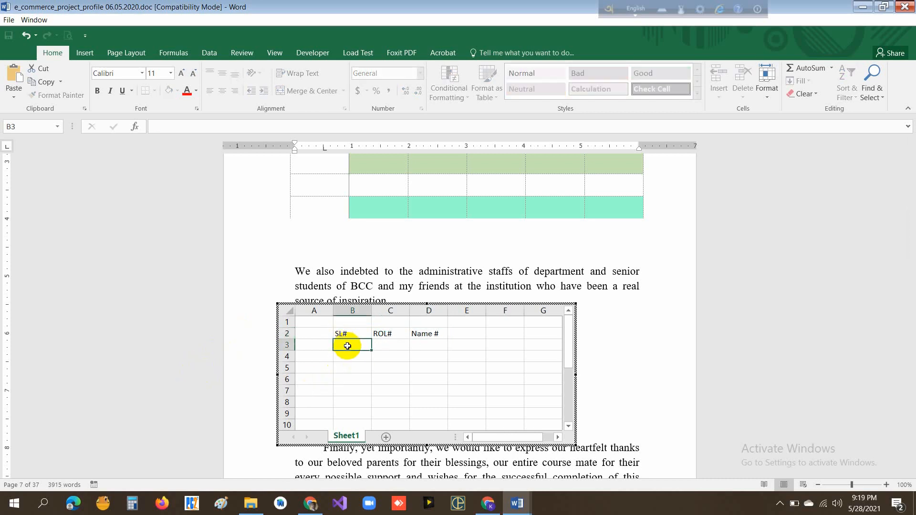
text(1)
key(Return)
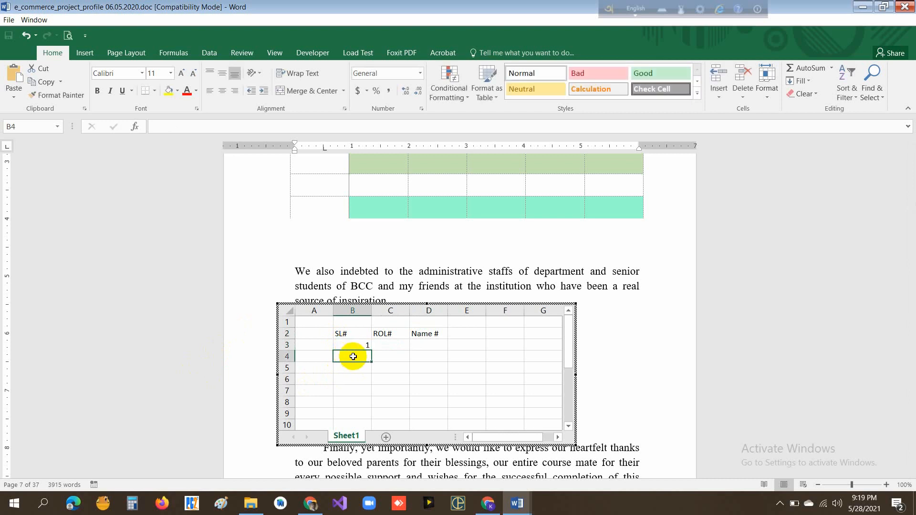
text(2)
click(360, 392)
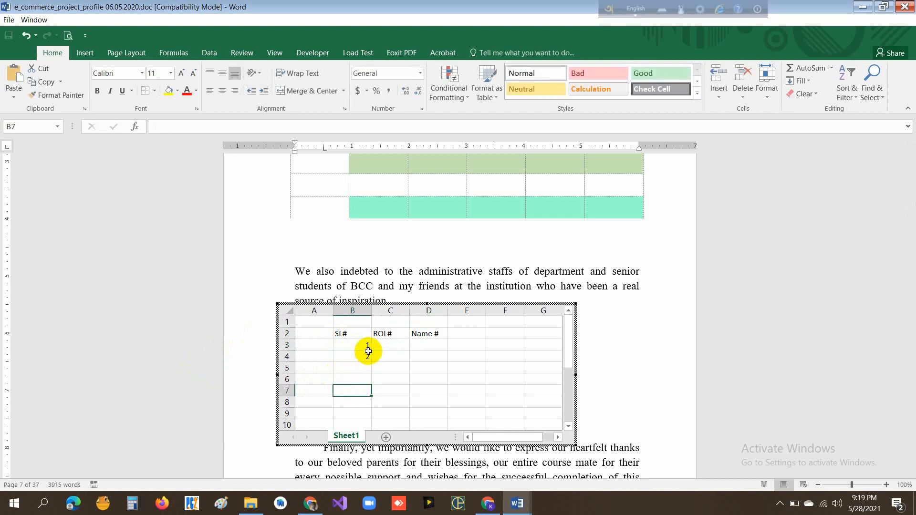
drag(360, 345, 374, 414)
click(394, 346)
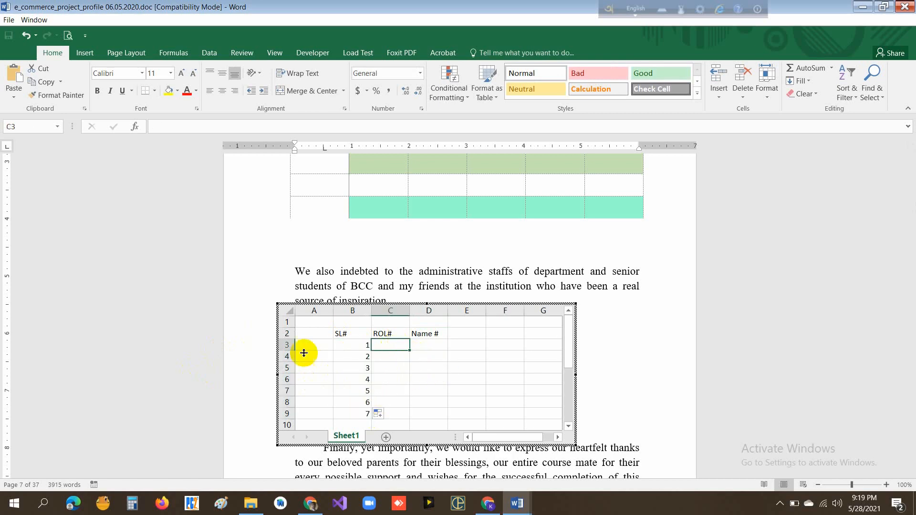
text(1010)
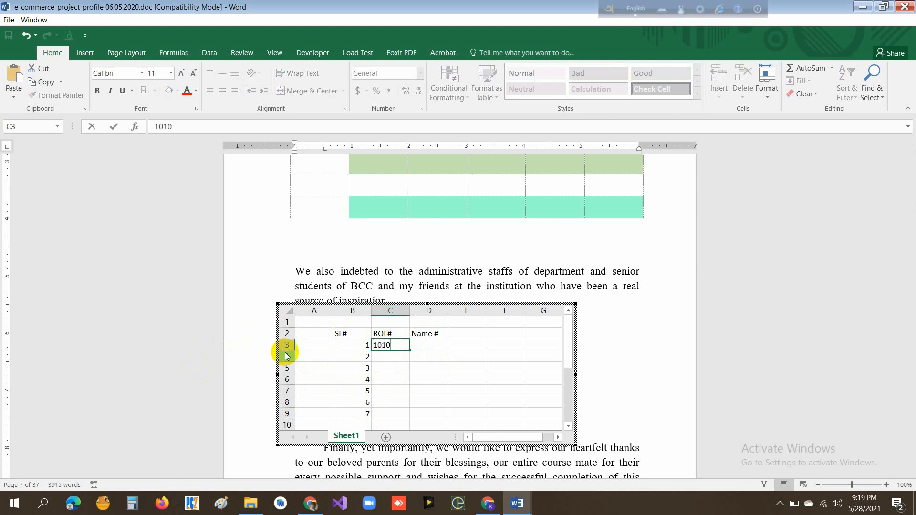
- Enter 1010, 102, 103, 104, 105, 106 and 107 under the ROL# heading in cells C3 to C9
key(Return)
text(10)
key(Return)
text(10)
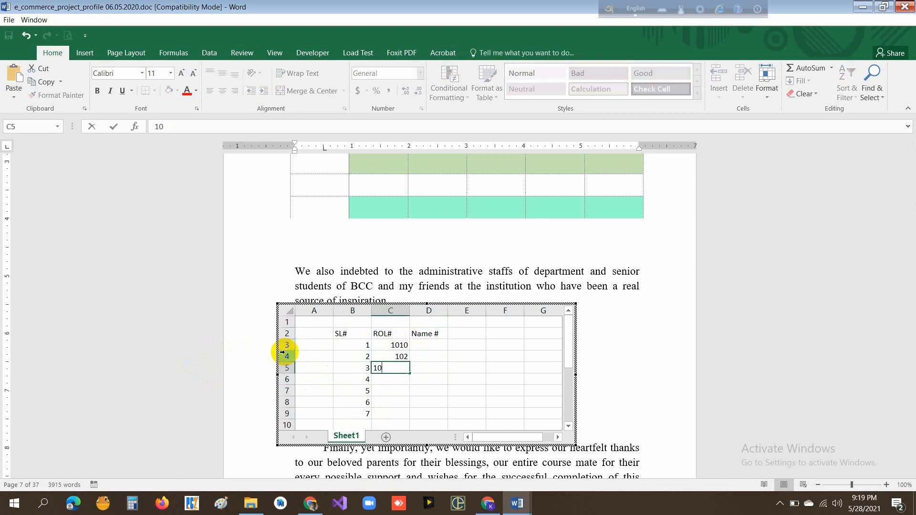
text(3)
key(Return)
text(104)
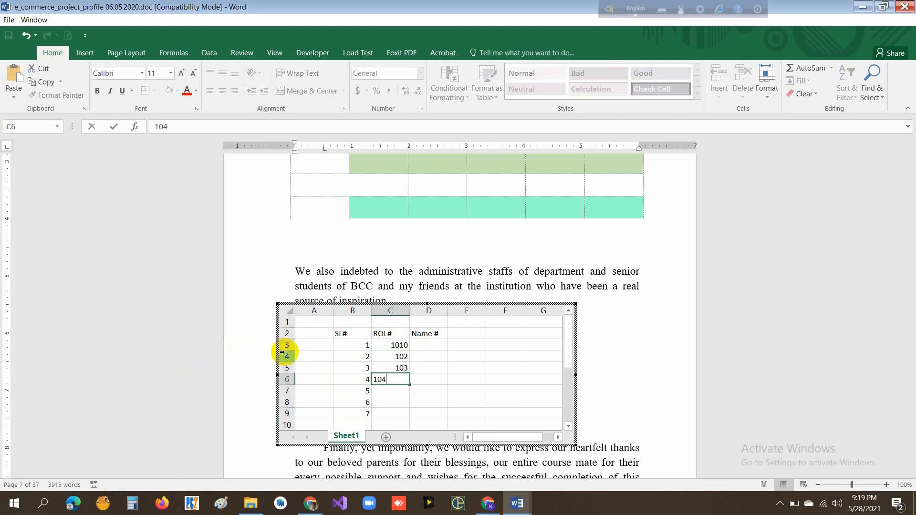
key(Return)
text(105)
key(Return)
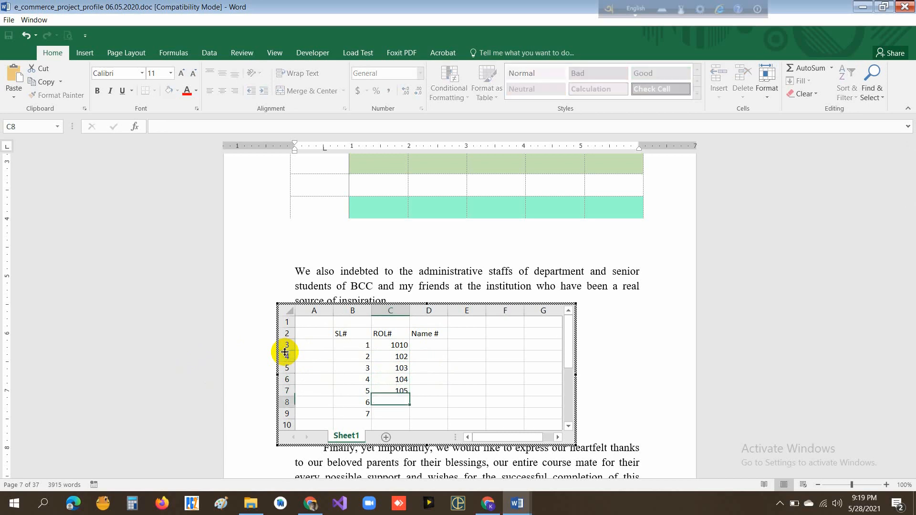
text(106)
key(Return)
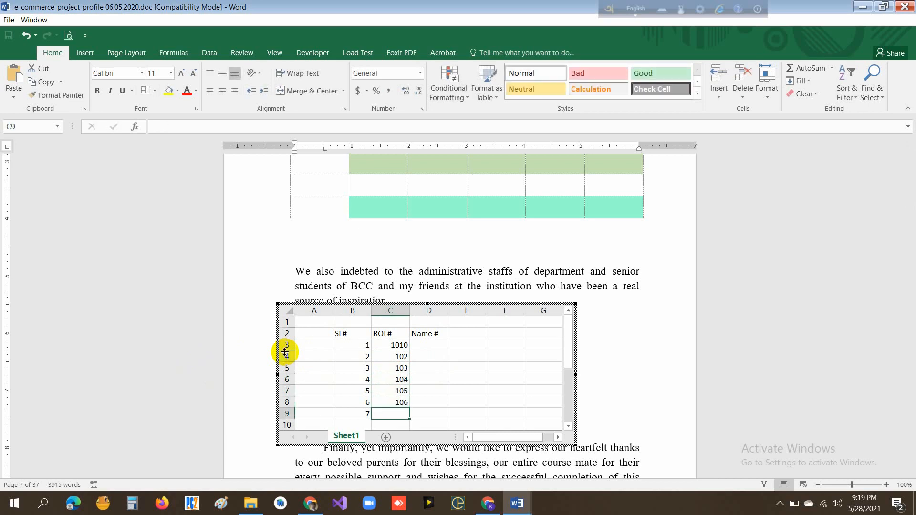
key(Return)
text(107)
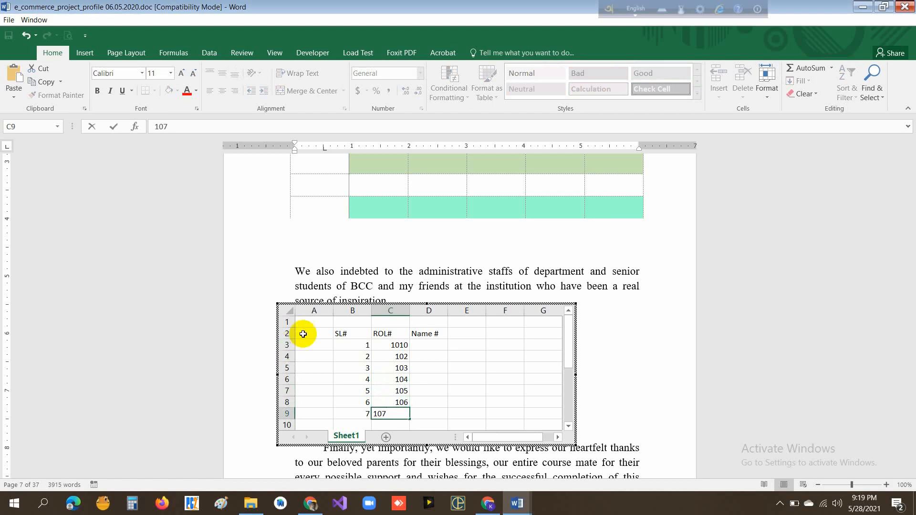
click(438, 347)
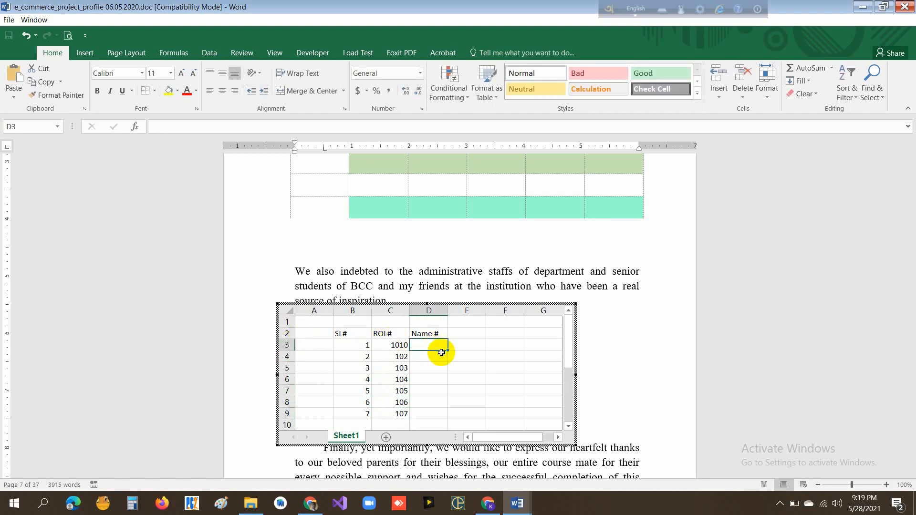
- Correct the first roll number in C3 to 101 and center the values in cells C3 to C9
double_click(403, 344)
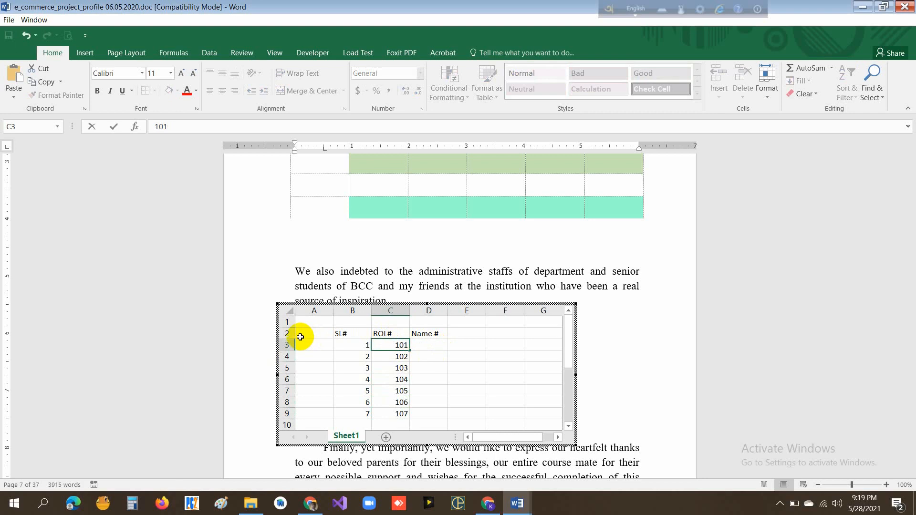
click(422, 362)
drag(396, 346, 390, 411)
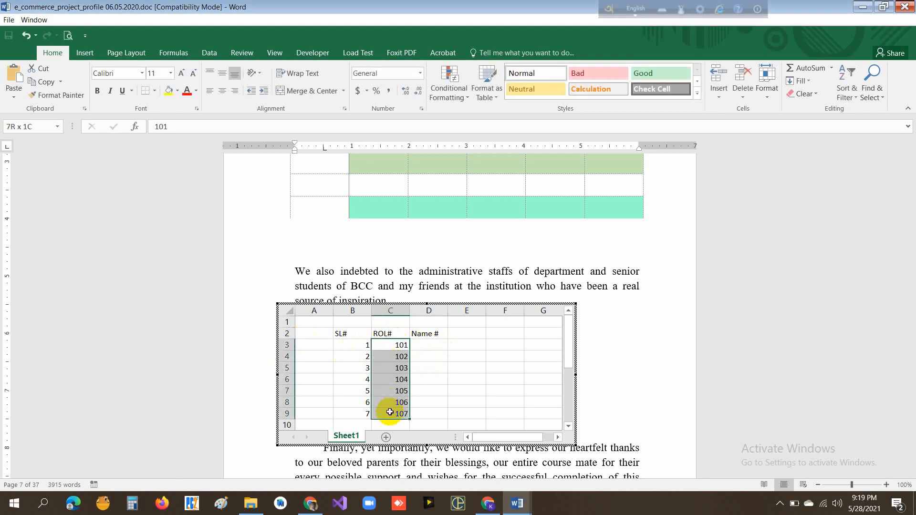
click(222, 96)
click(444, 368)
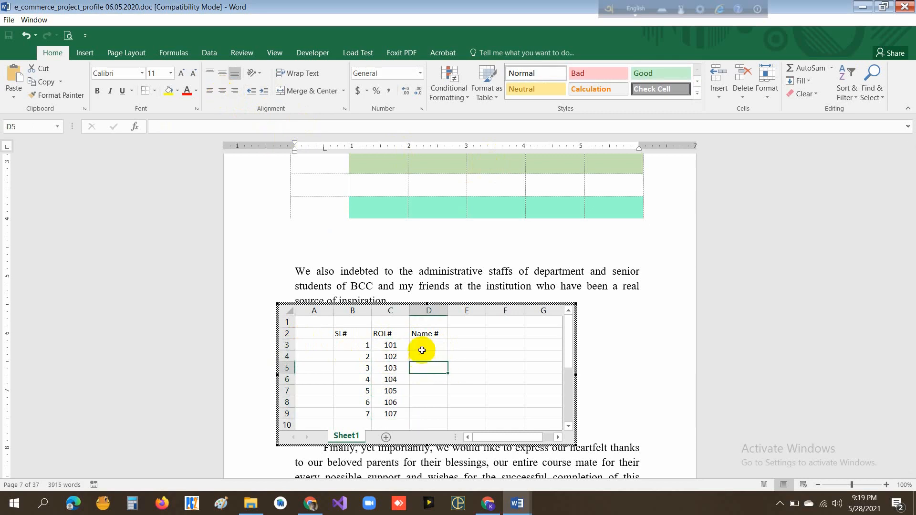
- Enter the first four people's names under the Name # heading in cells D3 to D6
click(427, 342)
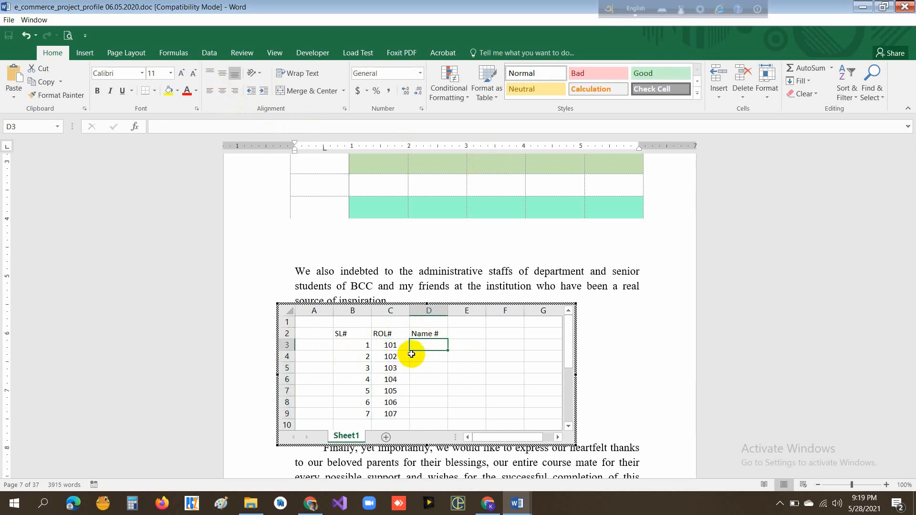
text(Apel)
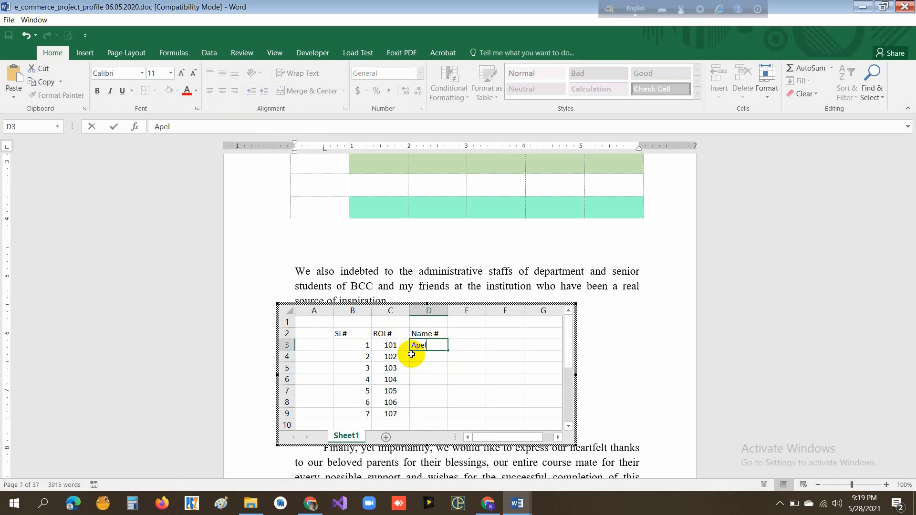
key(Tab)
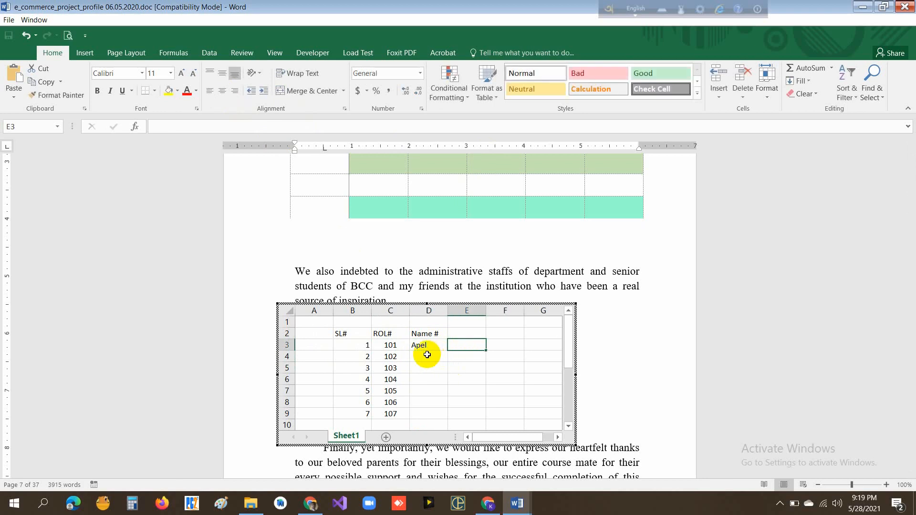
click(428, 357)
text(Aksh)
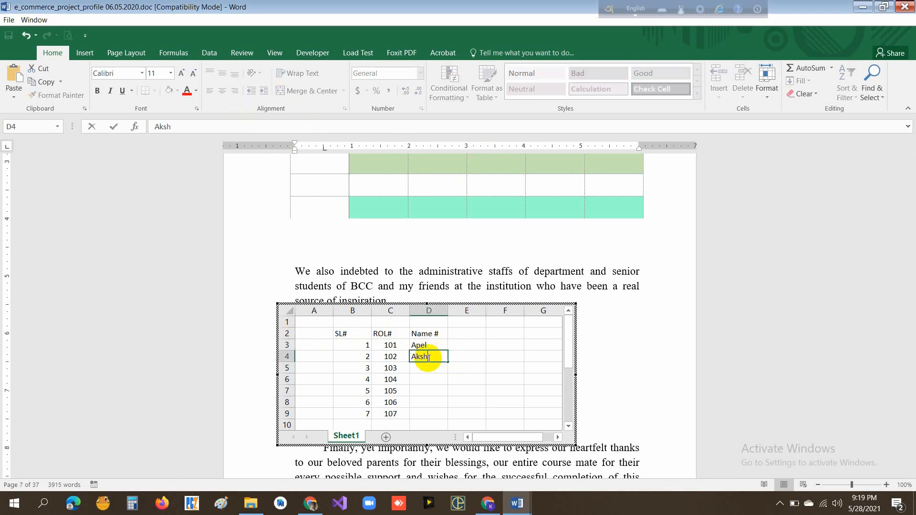
text(kash)
click(419, 355)
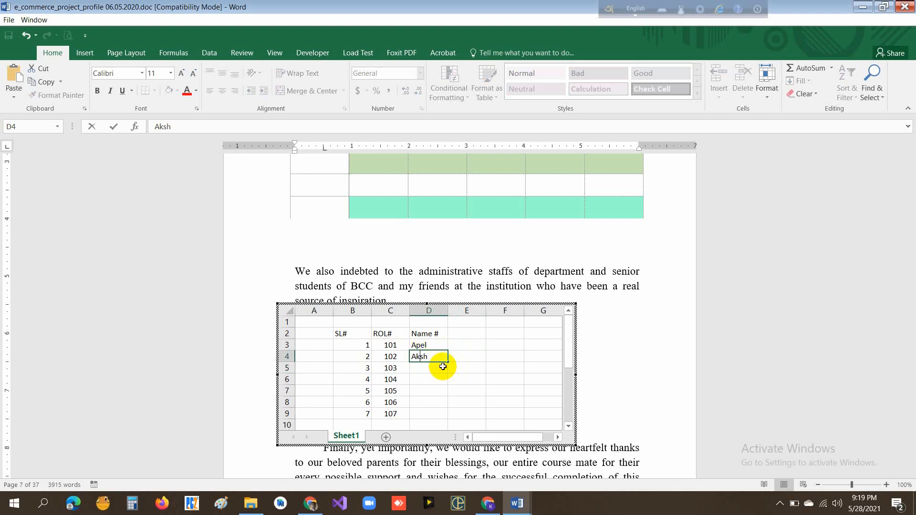
text(a)
click(422, 369)
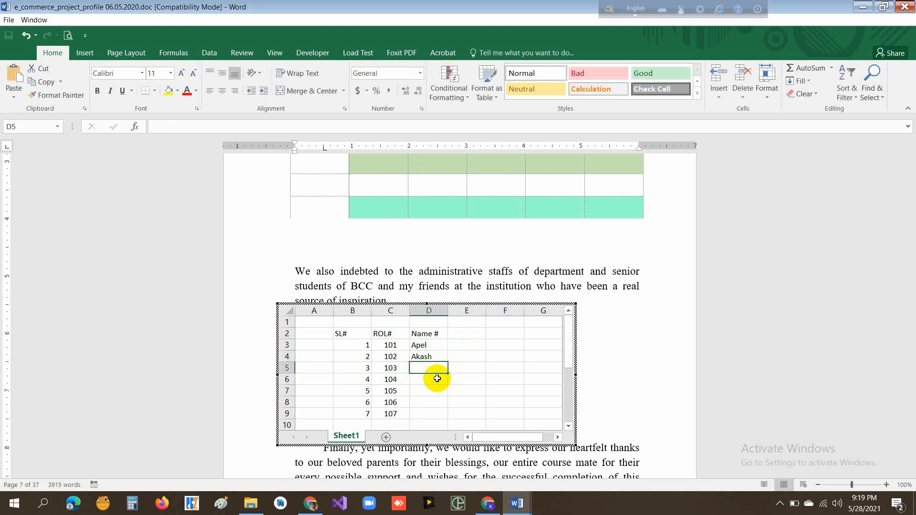
text(Shamim)
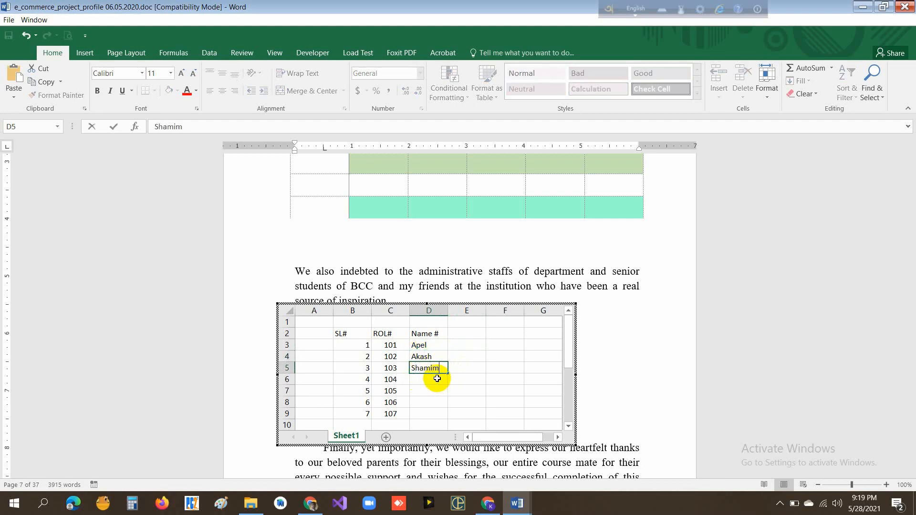
click(418, 380)
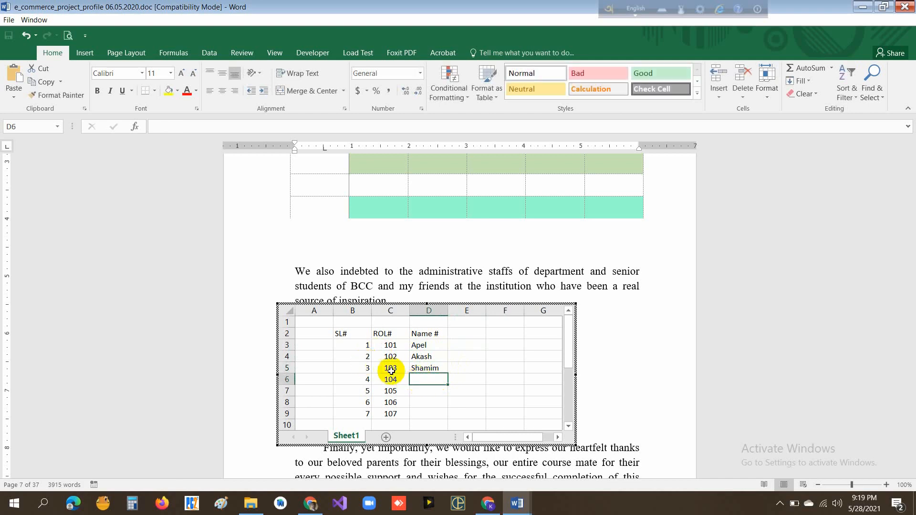
text(Baha)
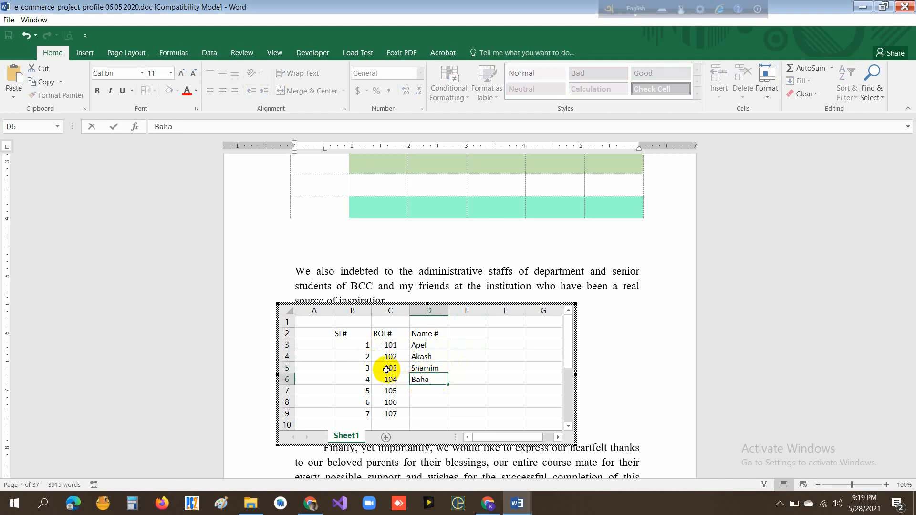
text(r)
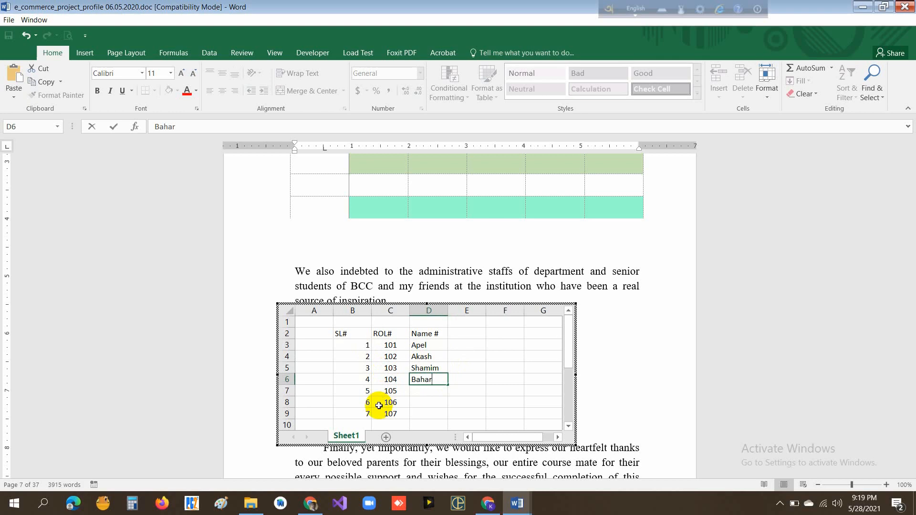
- Enter the remaining three people's names in cells D7 to D9 of the Name # column
click(425, 389)
text(A)
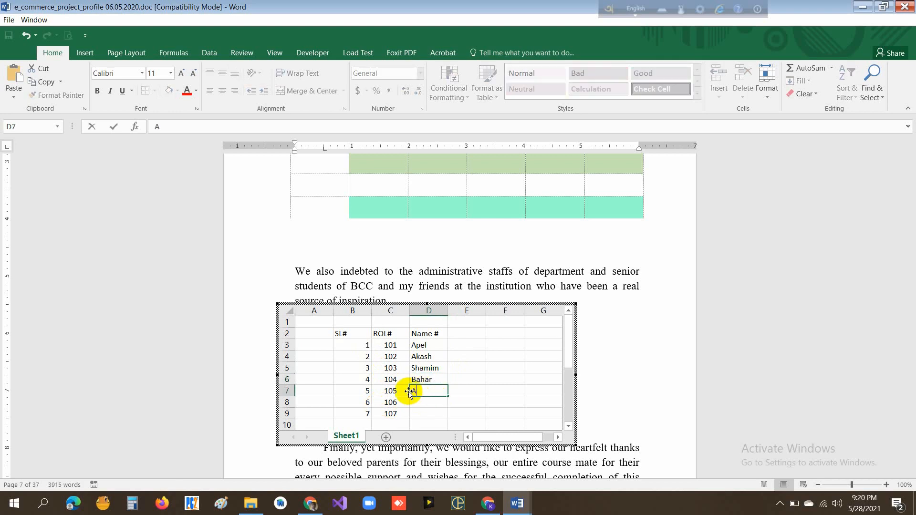
text(nower)
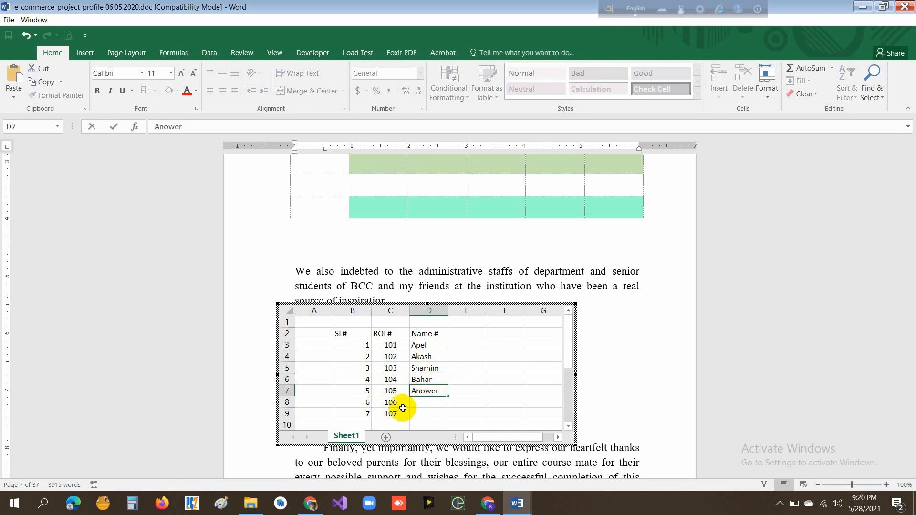
key(Return)
text(Shahid)
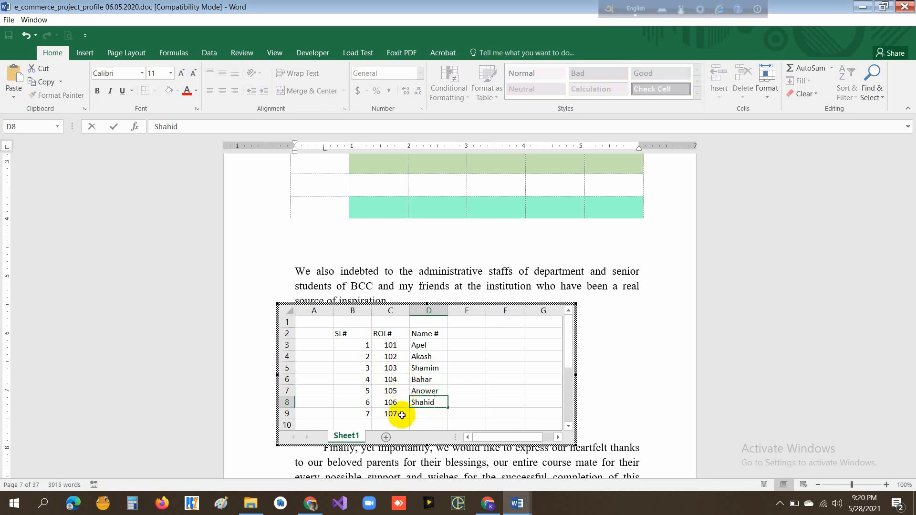
key(Return)
text(Ma)
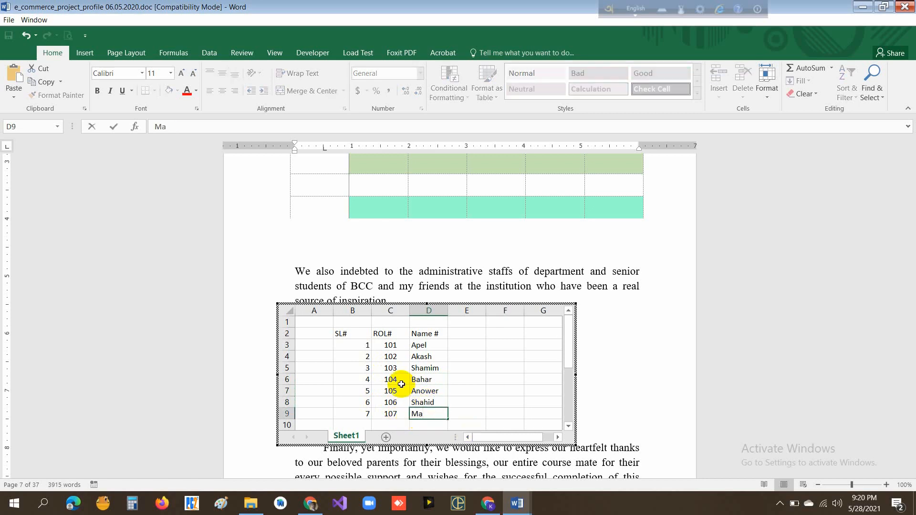
text(mun)
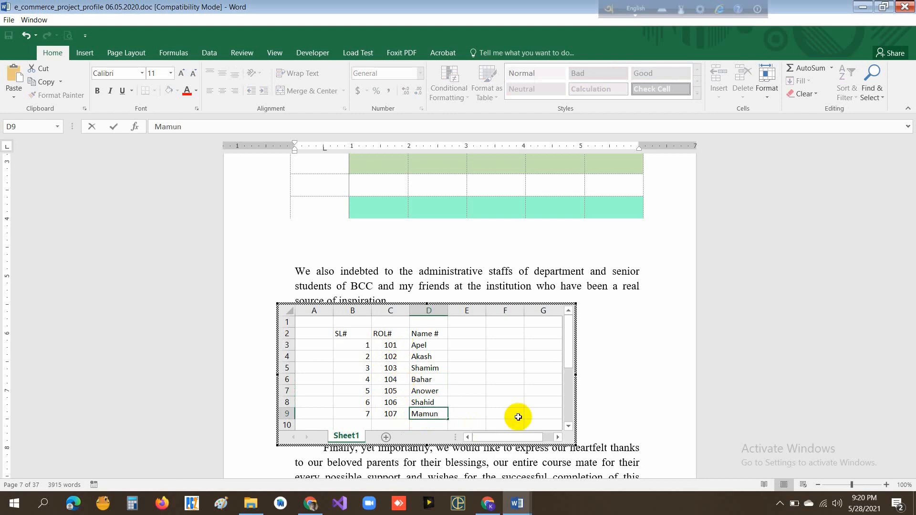
click(491, 370)
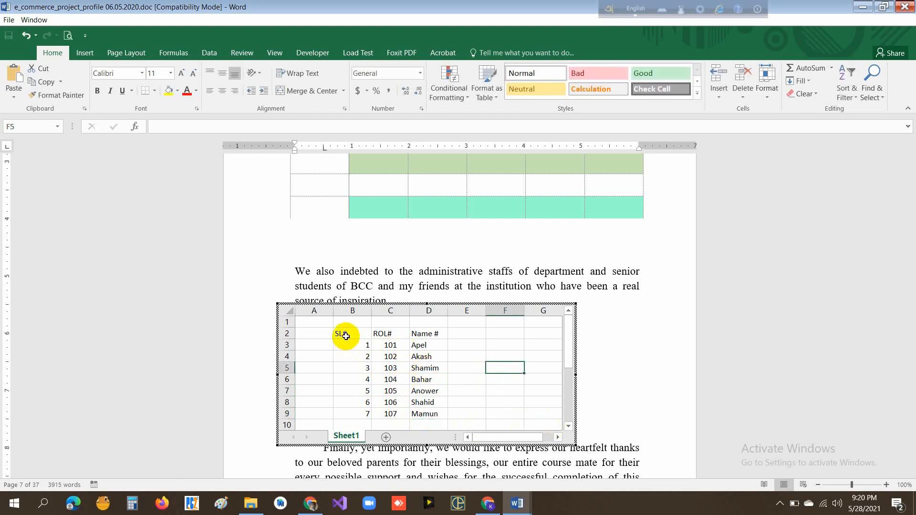
- Apply All Borders to the embedded sheet's data range B2 to D9
mouse_move(343, 333)
mouse_down()
mouse_move(424, 377)
mouse_move(425, 413)
mouse_up()
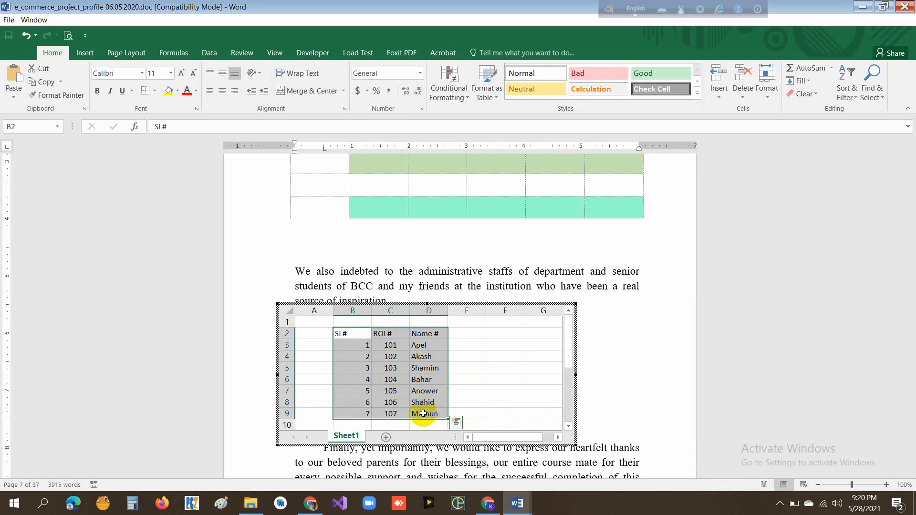
click(154, 92)
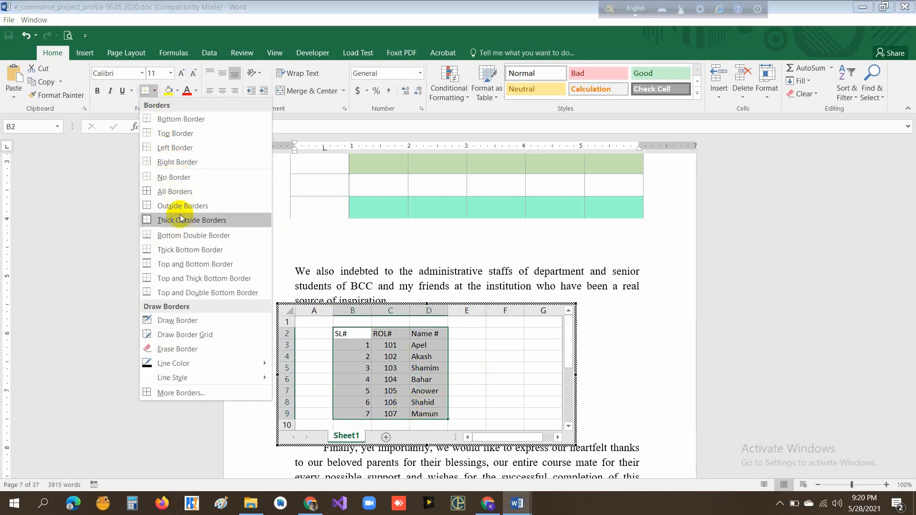
click(177, 191)
click(480, 361)
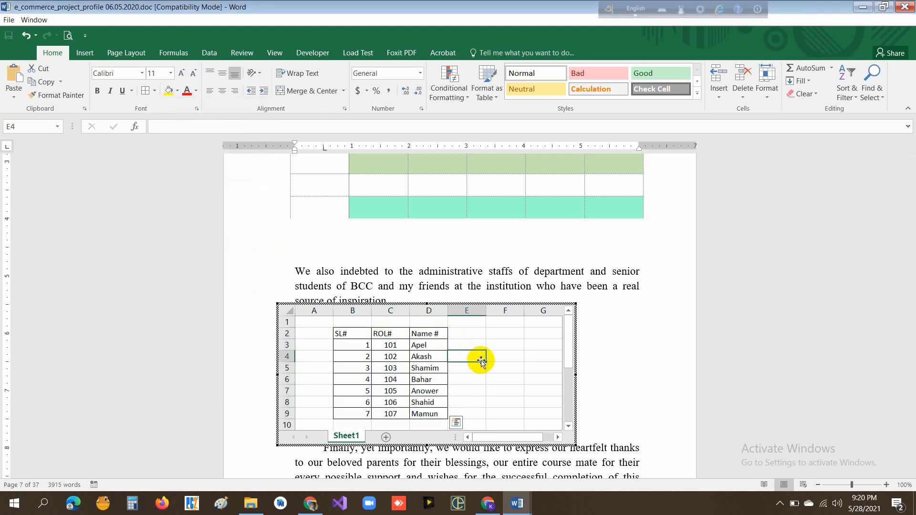
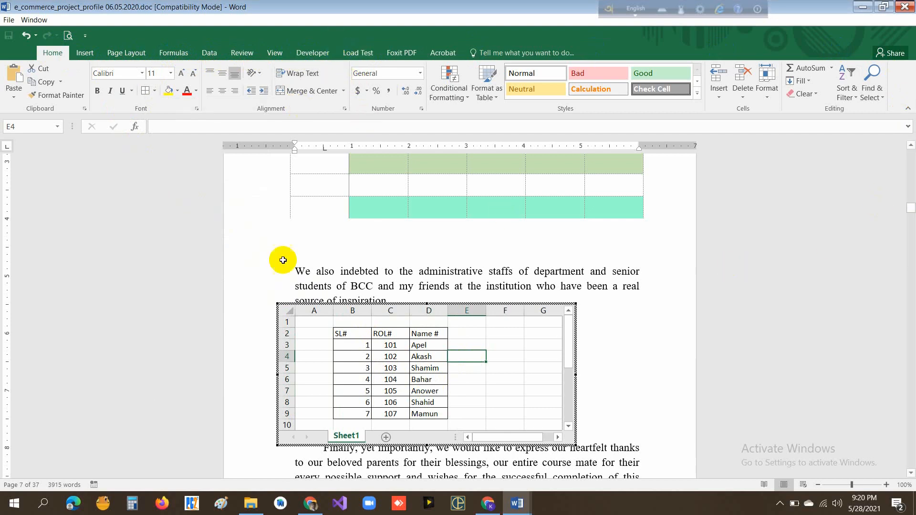
- Add two new worksheets to the embedded spreadsheet and return to Sheet1
click(386, 438)
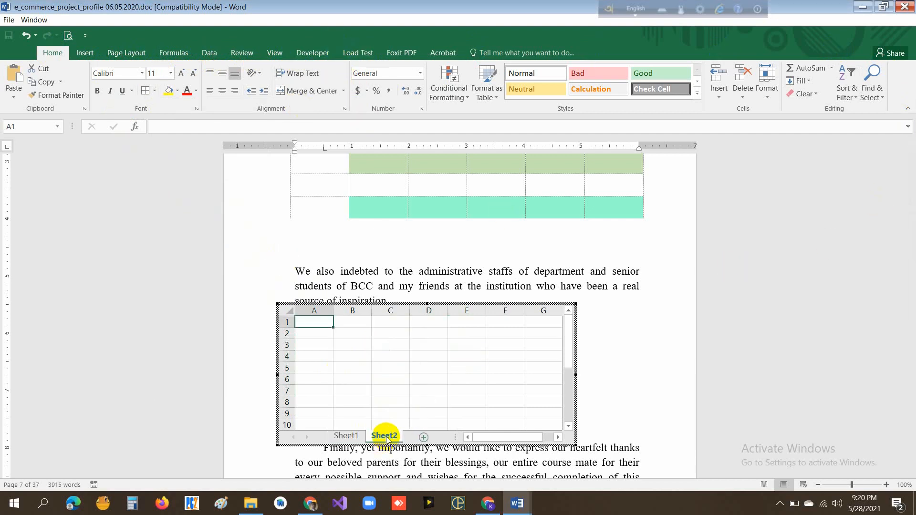
click(424, 438)
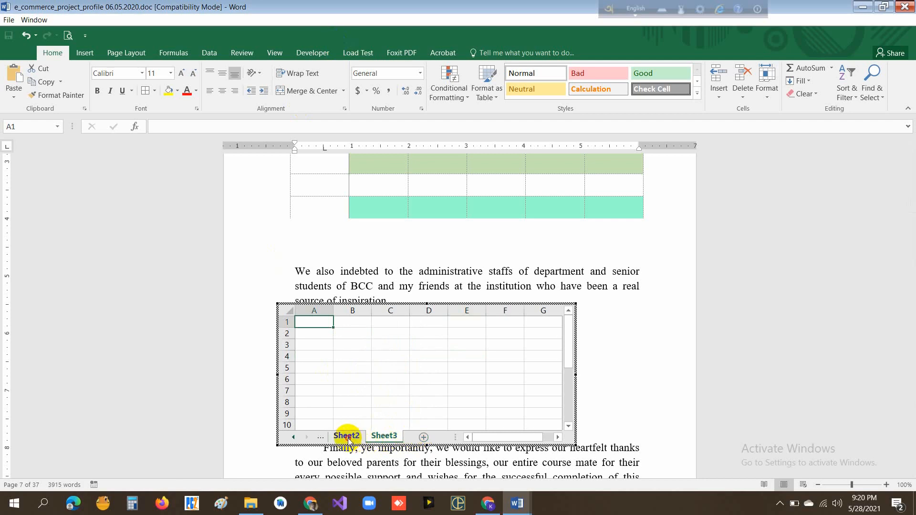
click(319, 437)
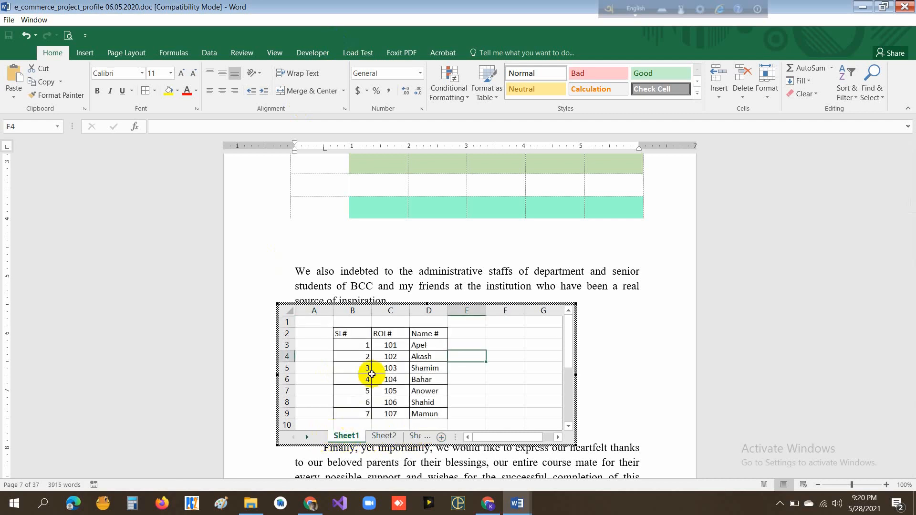
- Look through the rows of Sheet1 and leave editing of the embedded spreadsheet
scroll(446, 389, down, 3)
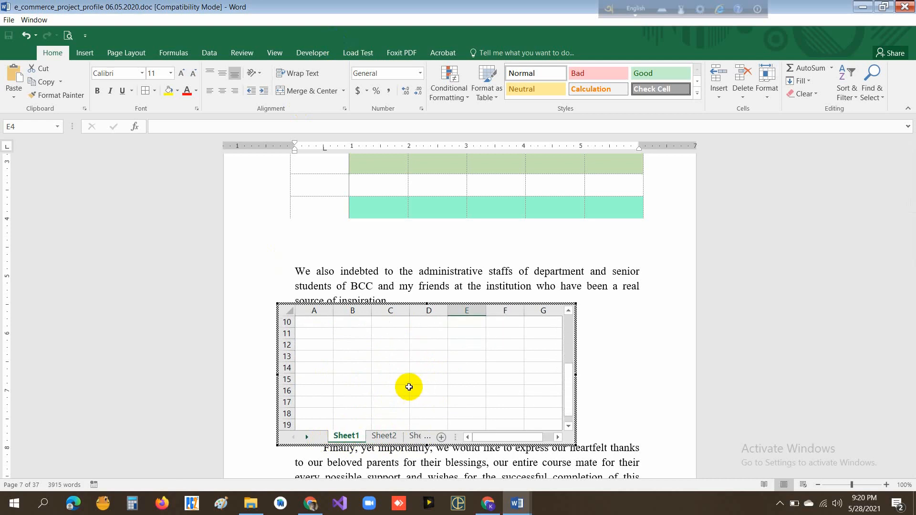
scroll(409, 387, up, 3)
scroll(409, 387, down, 3)
scroll(408, 387, up, 1)
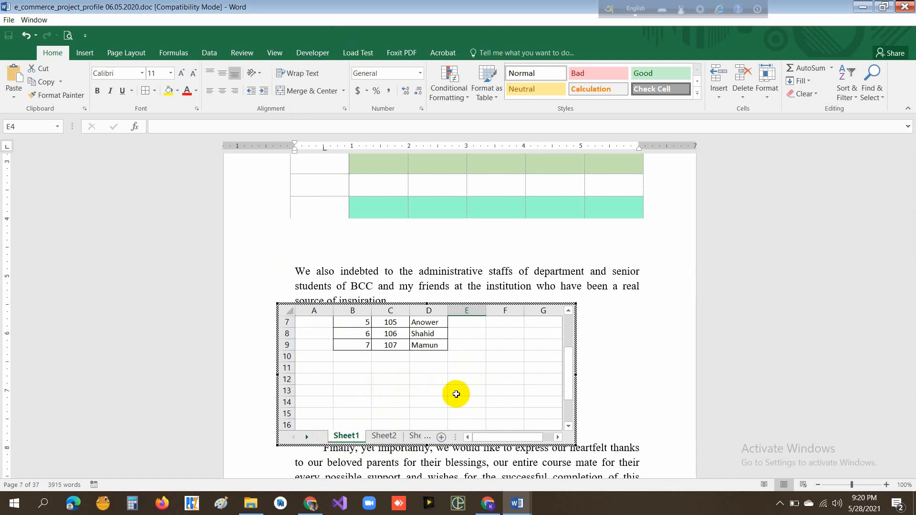
scroll(456, 394, up, 2)
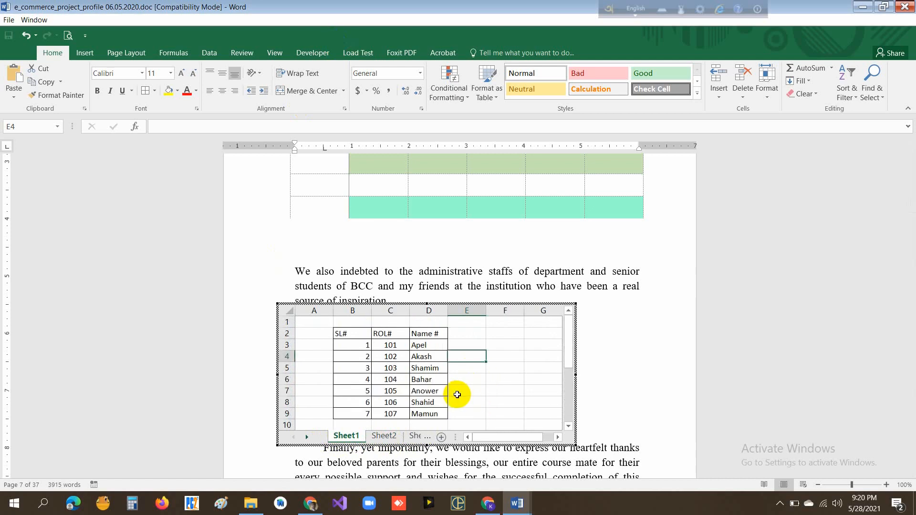
click(520, 371)
click(644, 344)
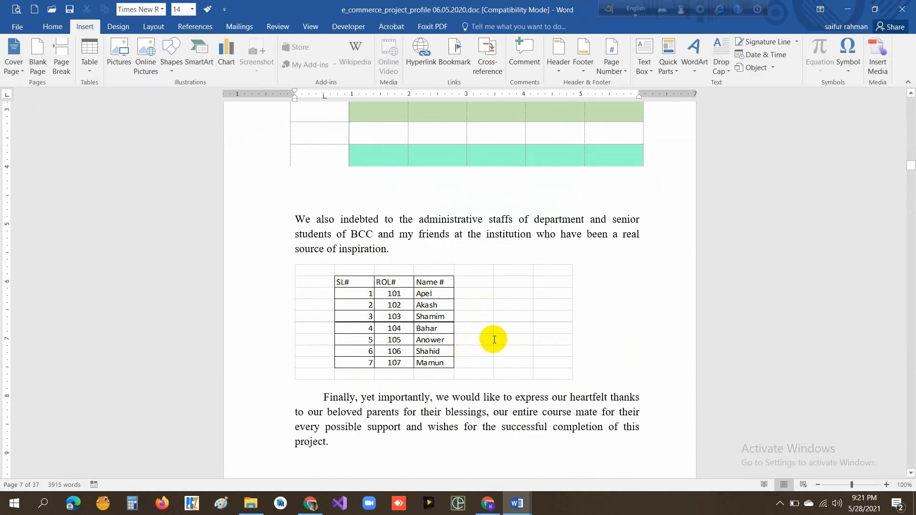
- Reopen the embedded spreadsheet, shift its visible area to start at row 4, and return to the document
scroll(467, 326, down, 3)
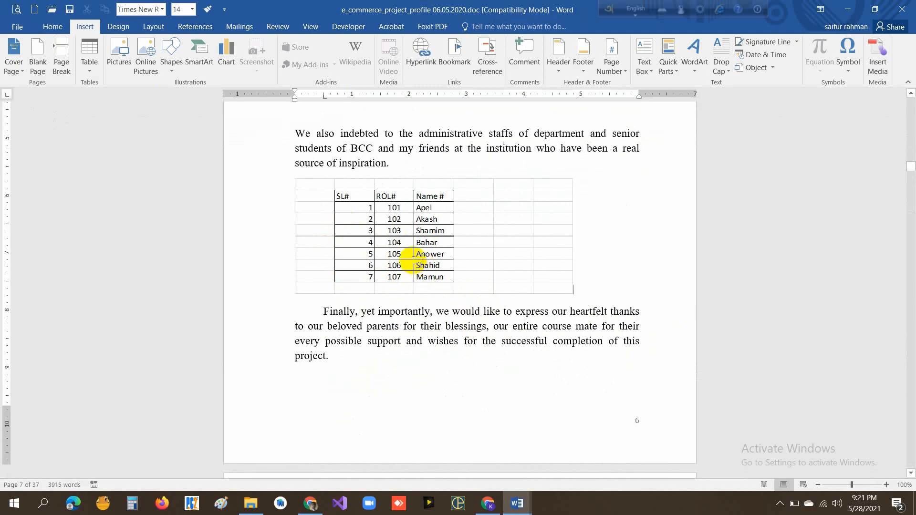
double_click(398, 246)
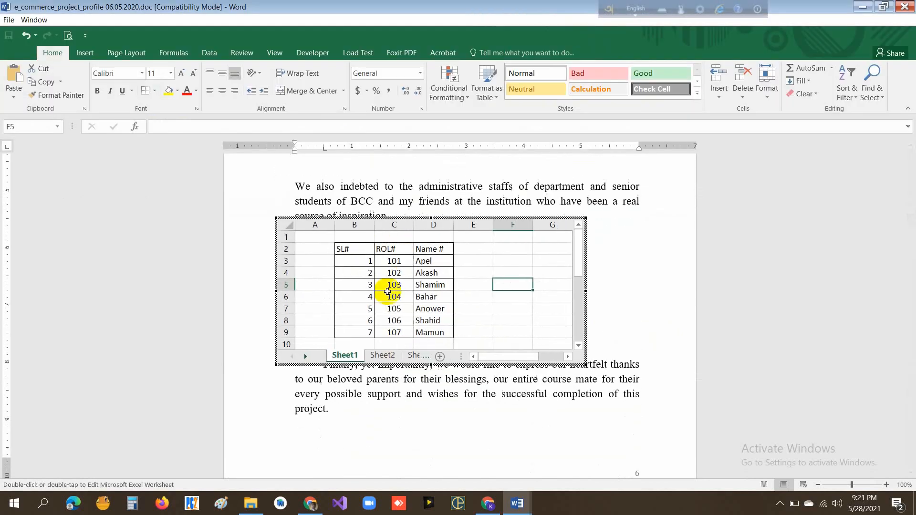
click(429, 308)
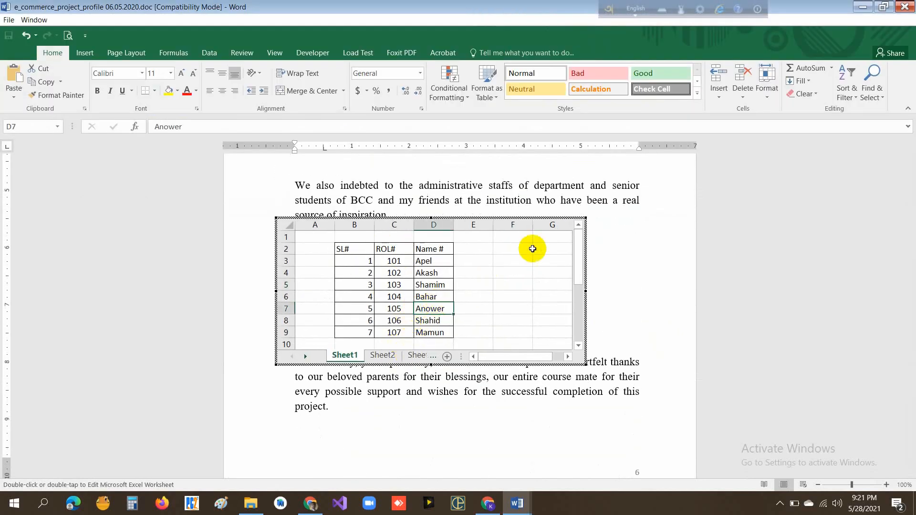
scroll(503, 309, down, 3)
scroll(476, 302, up, 2)
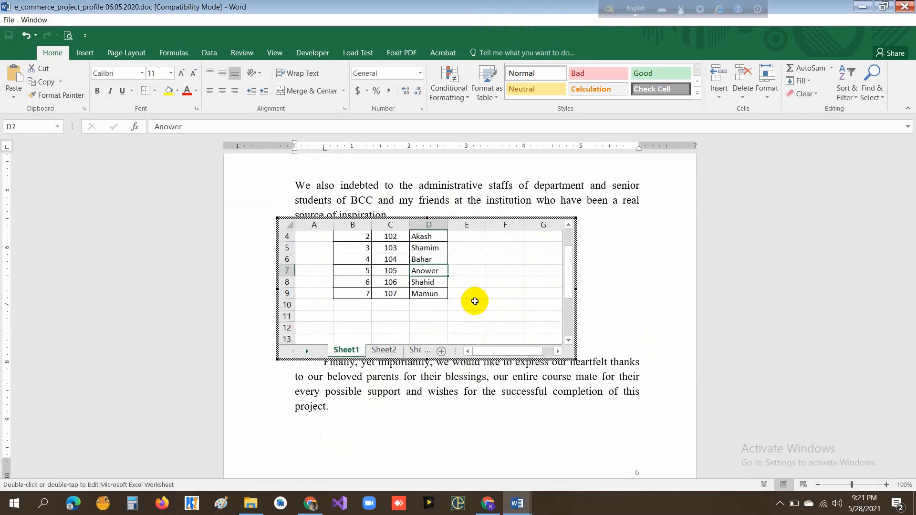
click(591, 286)
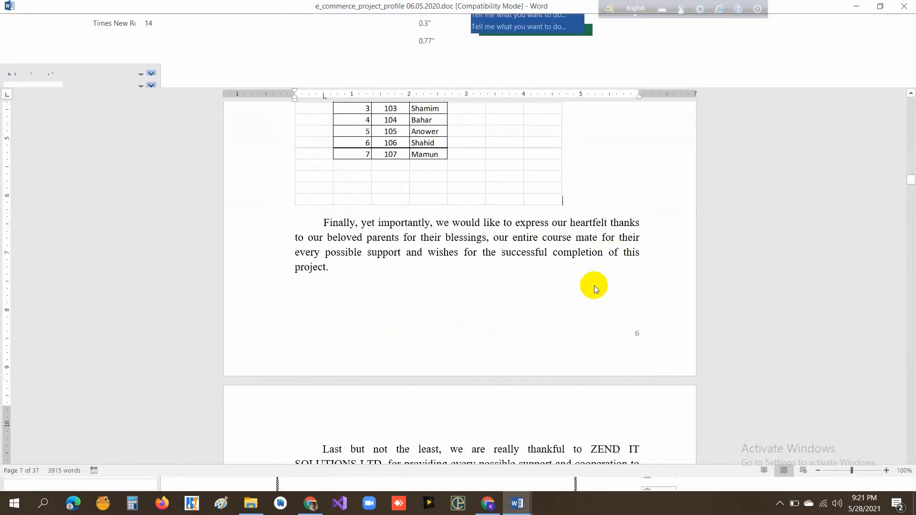
- Make room at the start of page 8, above the "Last but not the least" paragraph, and insert the Calendar 2 quick table
scroll(562, 298, up, 3)
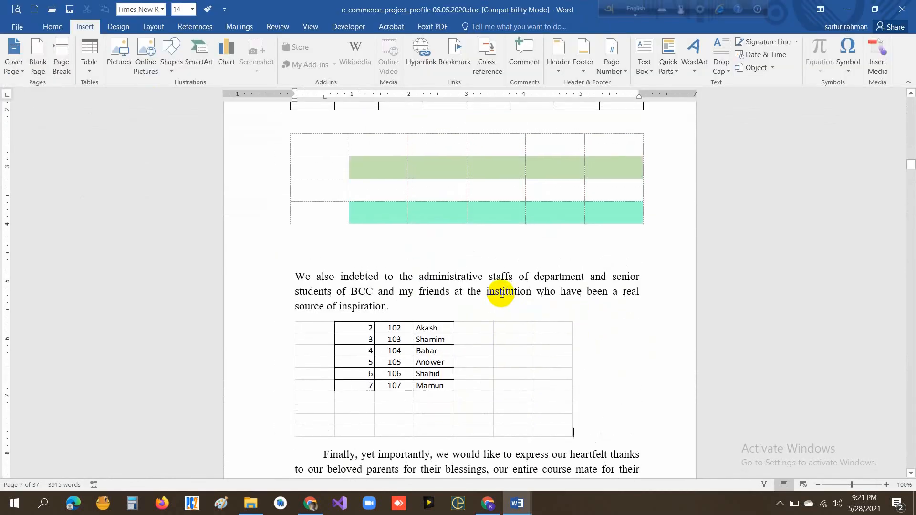
scroll(429, 332, down, 3)
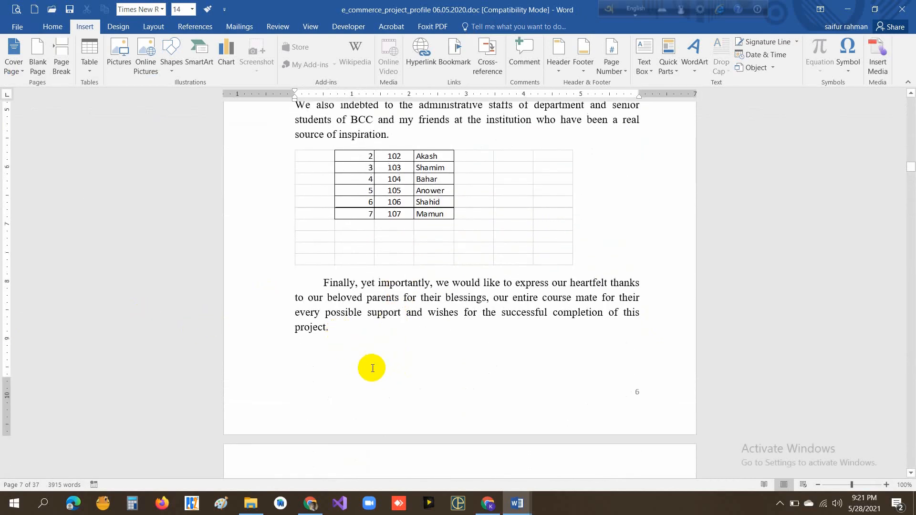
key(ctrl+Return)
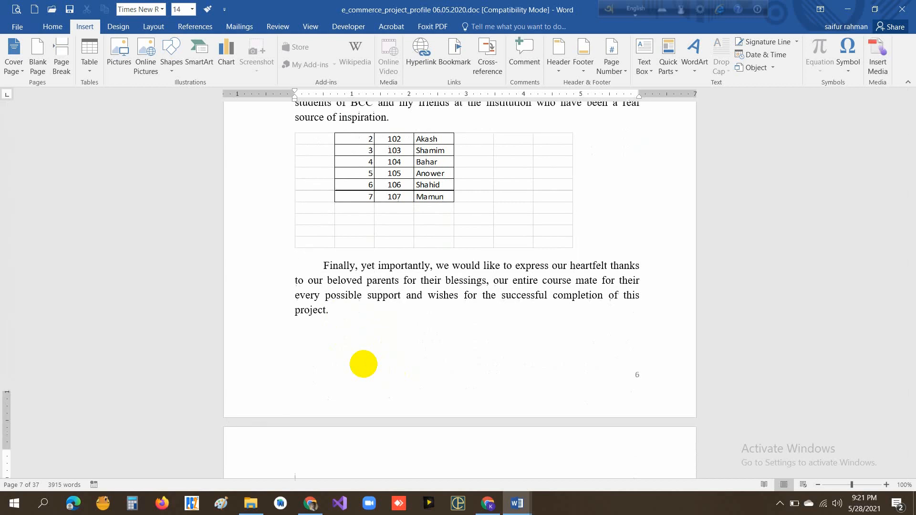
click(90, 69)
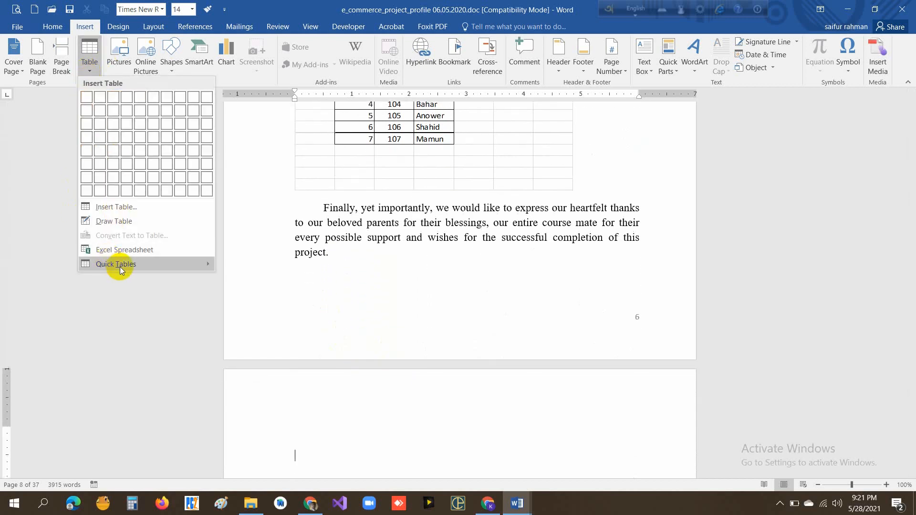
mouse_move(123, 262)
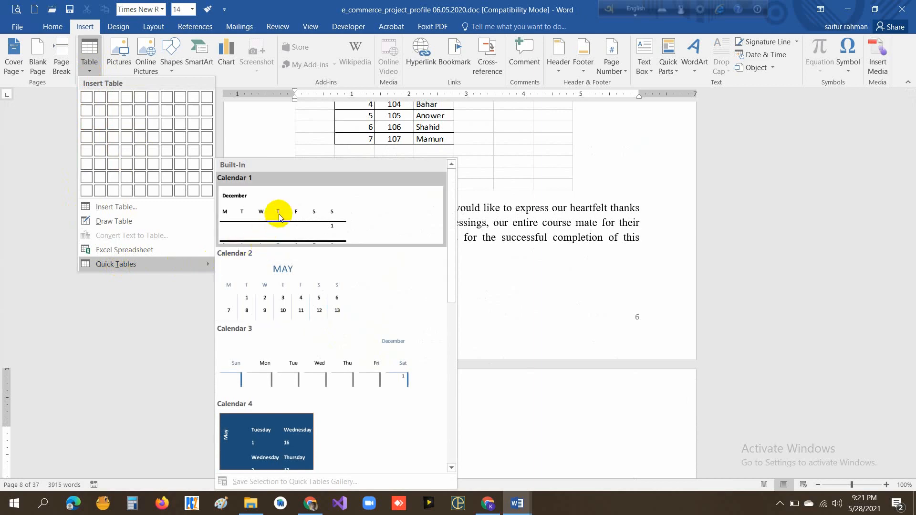
scroll(279, 217, down, 5)
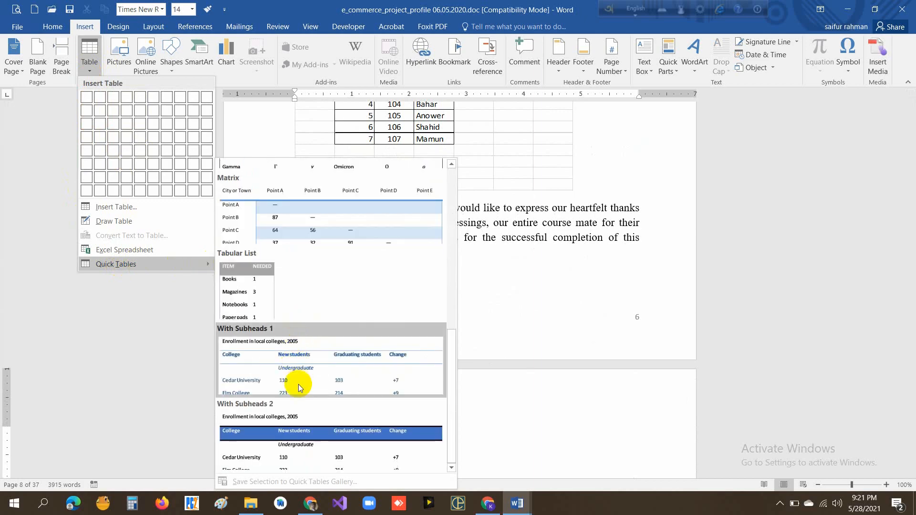
scroll(300, 388, up, 6)
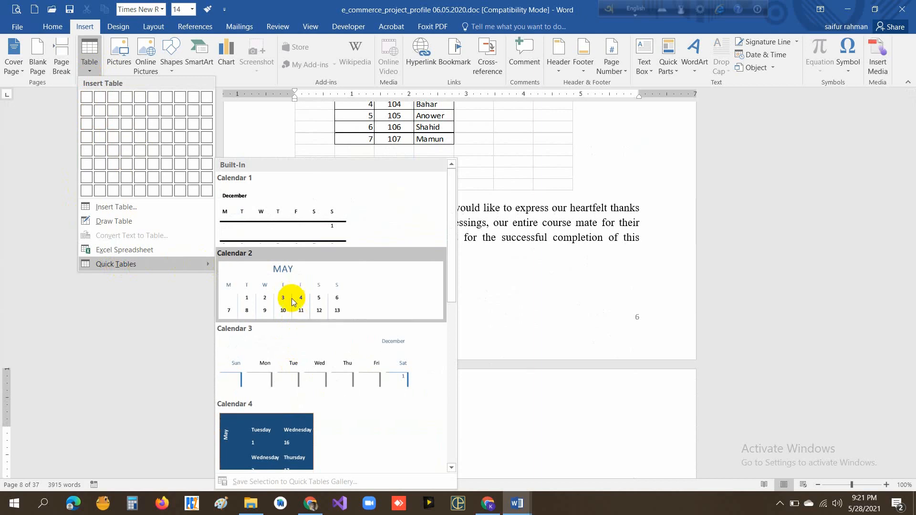
scroll(293, 304, down, 3)
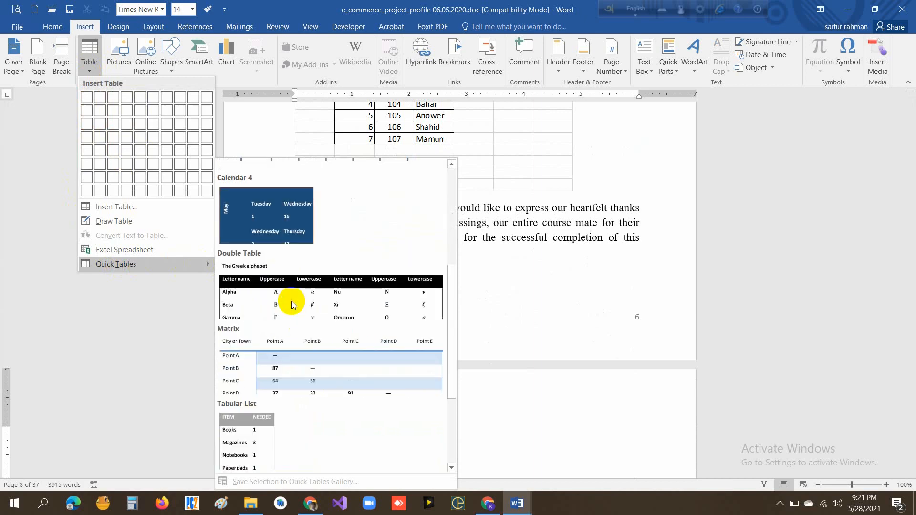
scroll(292, 304, up, 3)
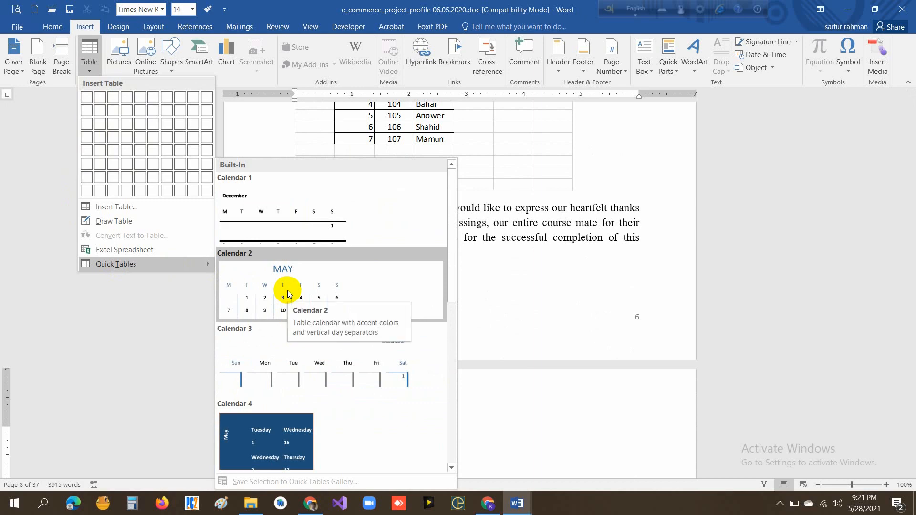
click(288, 293)
- Try to insert the Tabular List quick table directly beside the May calendar's row of dates 14 to 20
scroll(396, 376, down, 3)
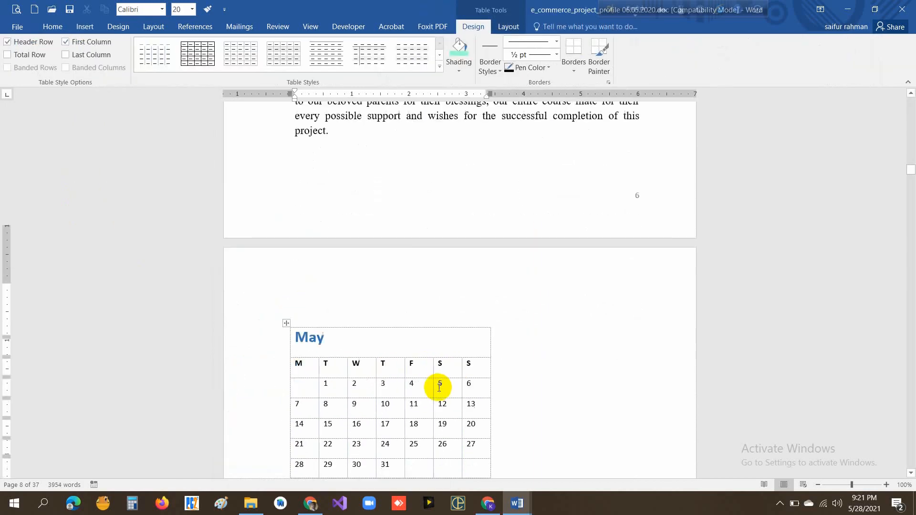
scroll(439, 387, down, 1)
scroll(448, 411, down, 1)
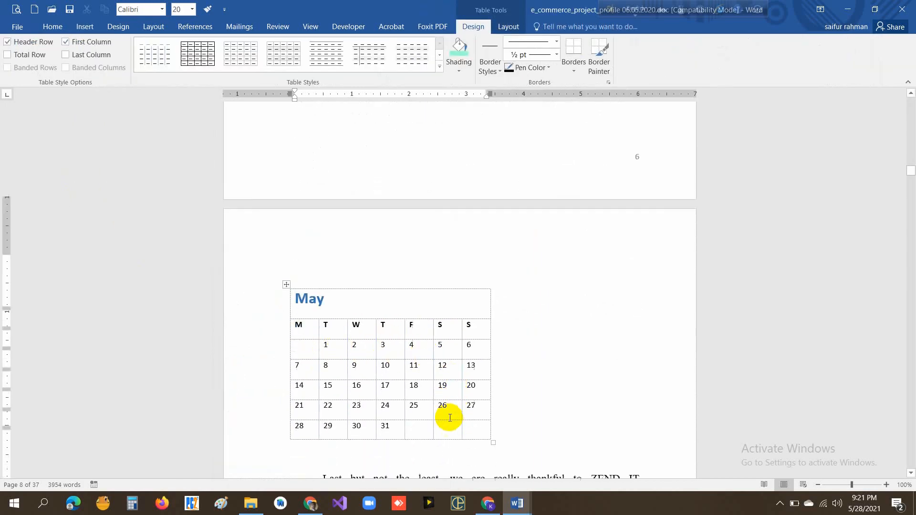
scroll(449, 418, down, 1)
scroll(432, 402, down, 2)
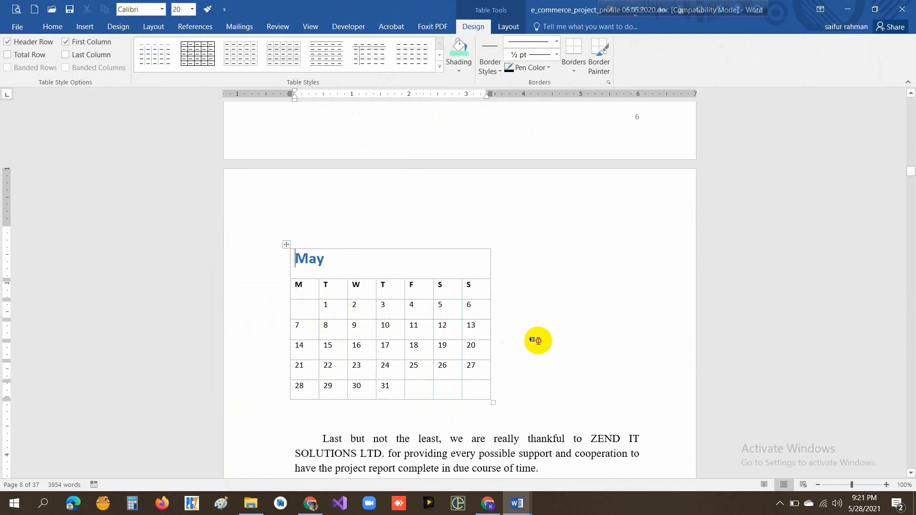
click(516, 338)
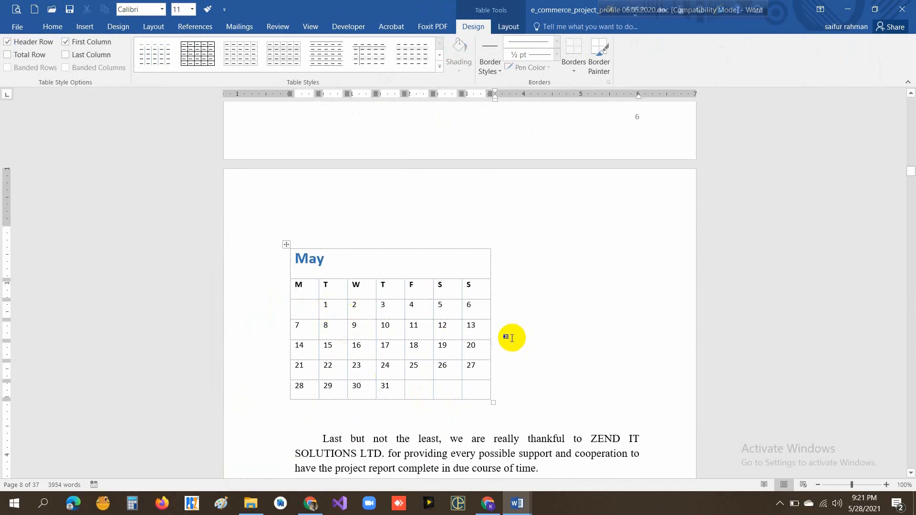
click(87, 27)
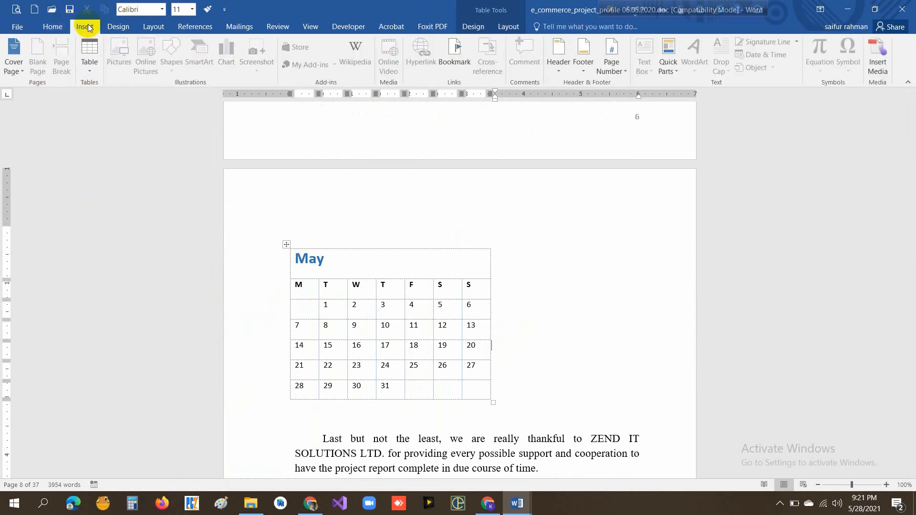
click(93, 73)
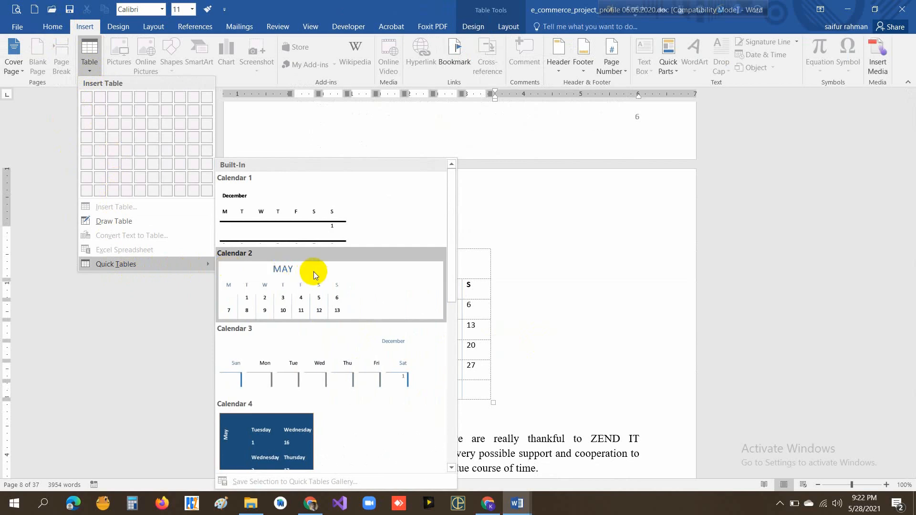
scroll(314, 276, down, 8)
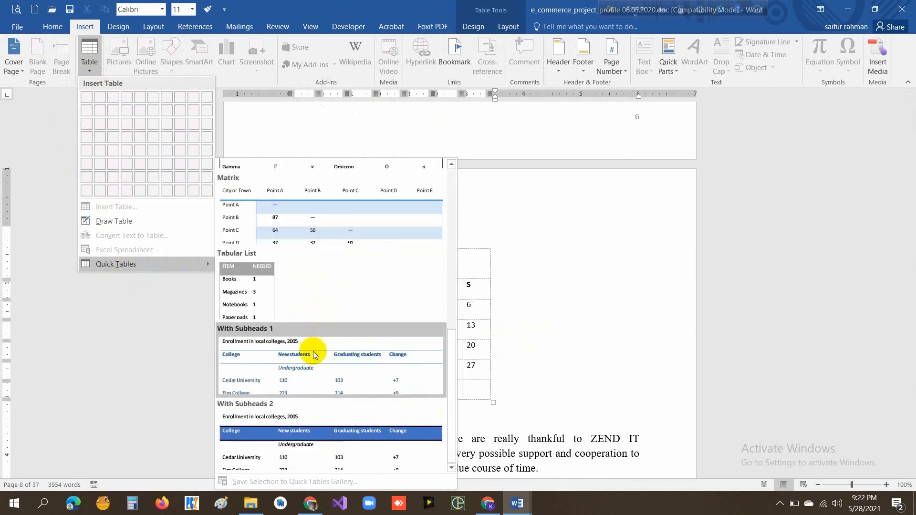
scroll(334, 371, up, 8)
scroll(334, 371, down, 8)
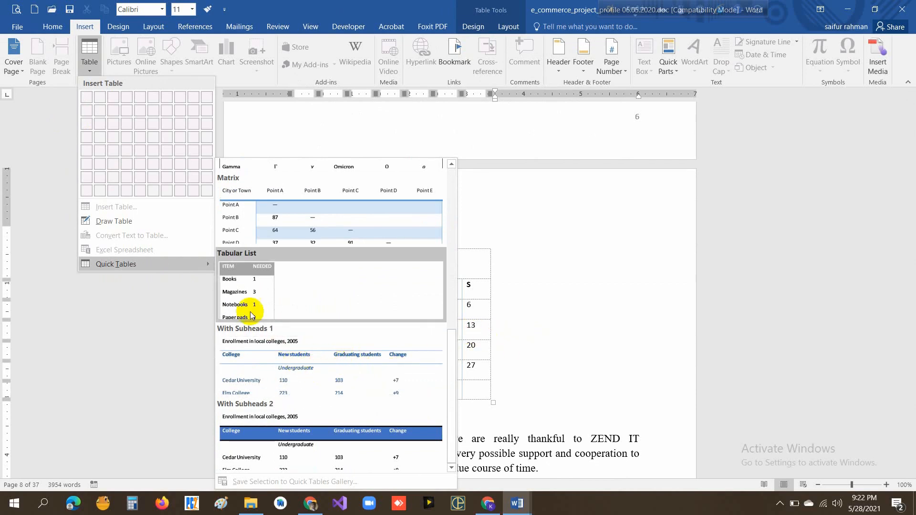
click(241, 293)
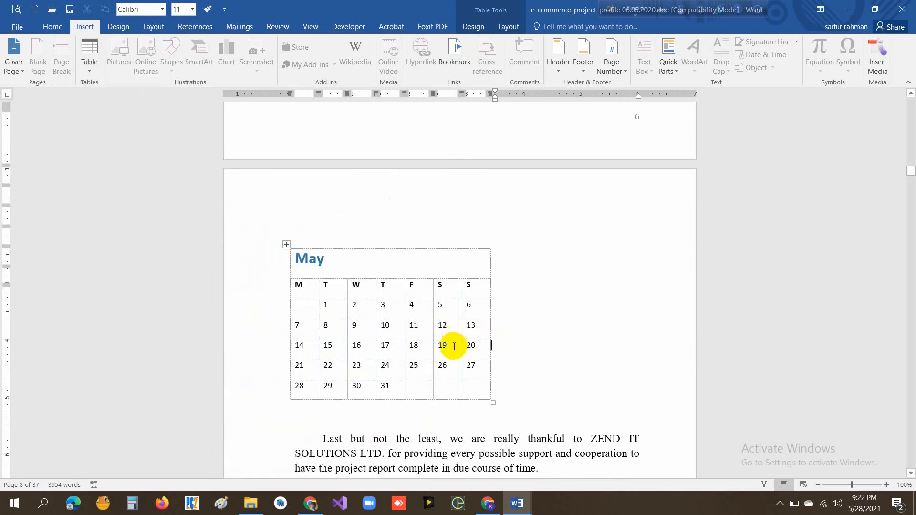
- Add an empty line below the May calendar, before the "Last but not the least" paragraph
scroll(477, 357, down, 2)
click(512, 286)
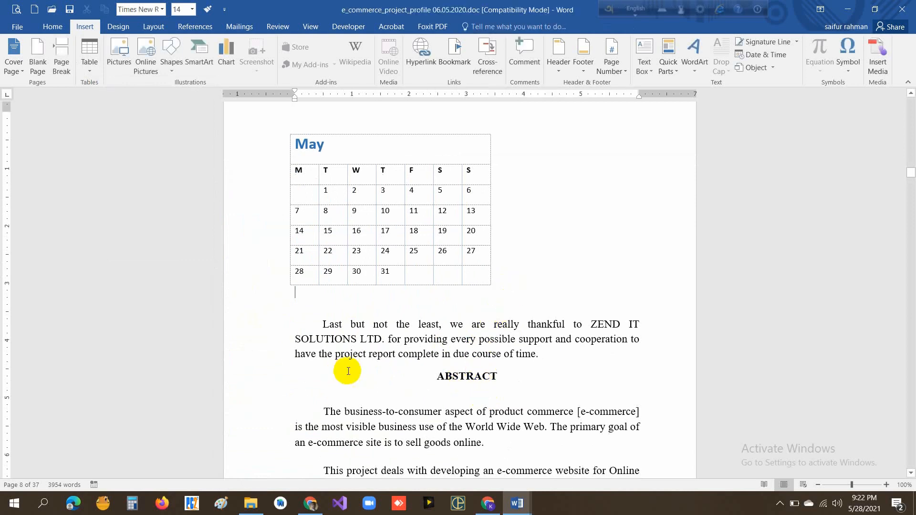
key(Return)
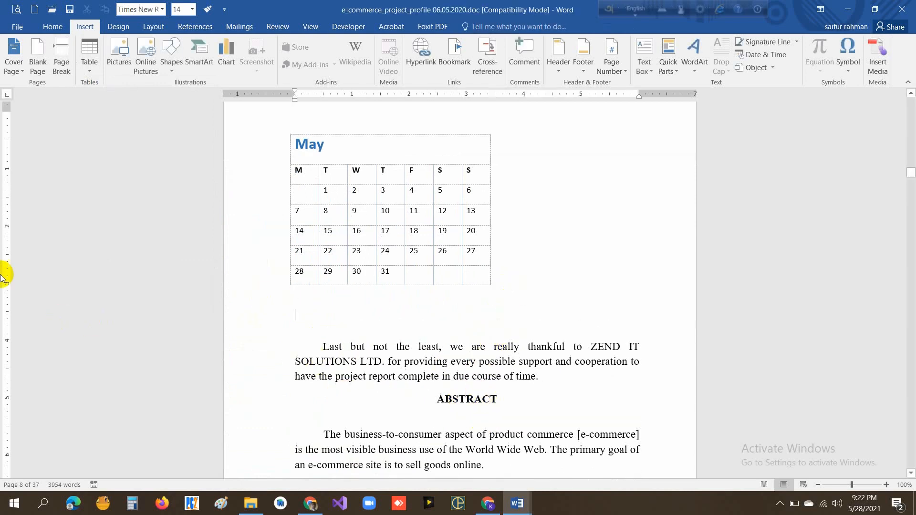
- Select the whole May calendar and examine the table insertion options and the built-in Quick Tables designs
click(336, 150)
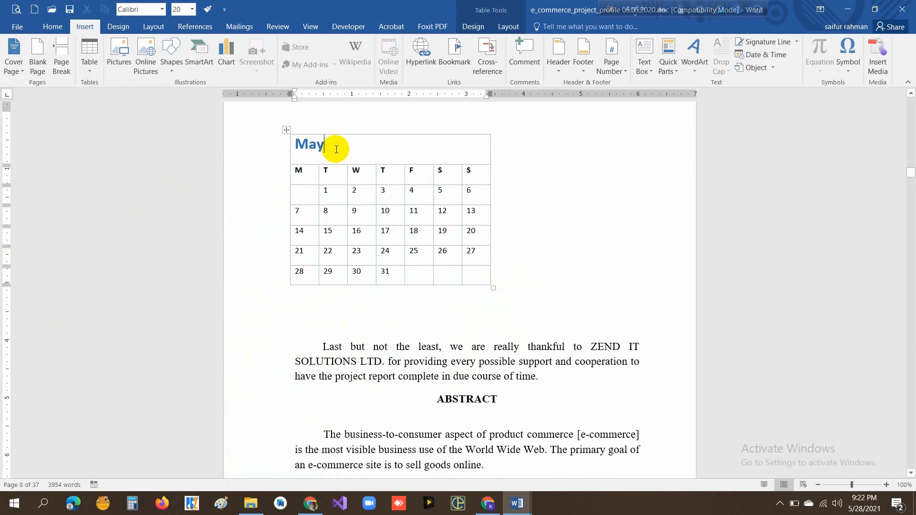
click(286, 130)
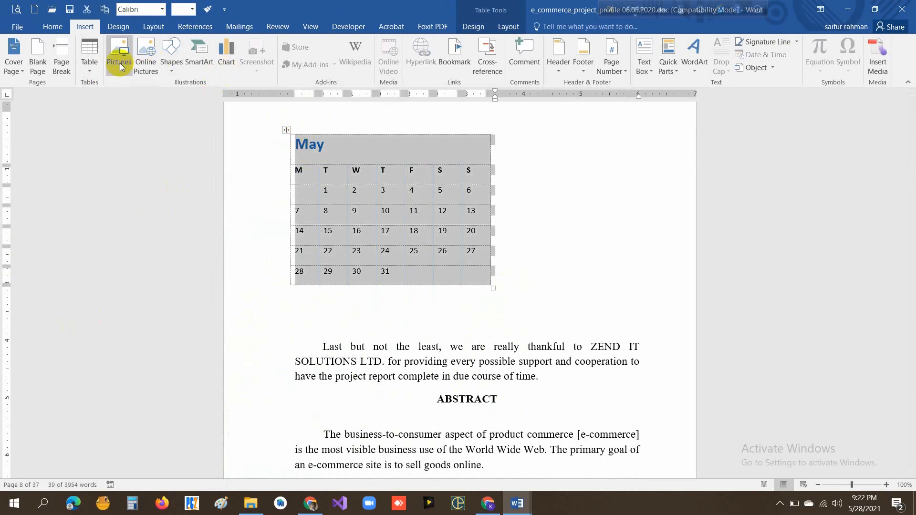
click(93, 71)
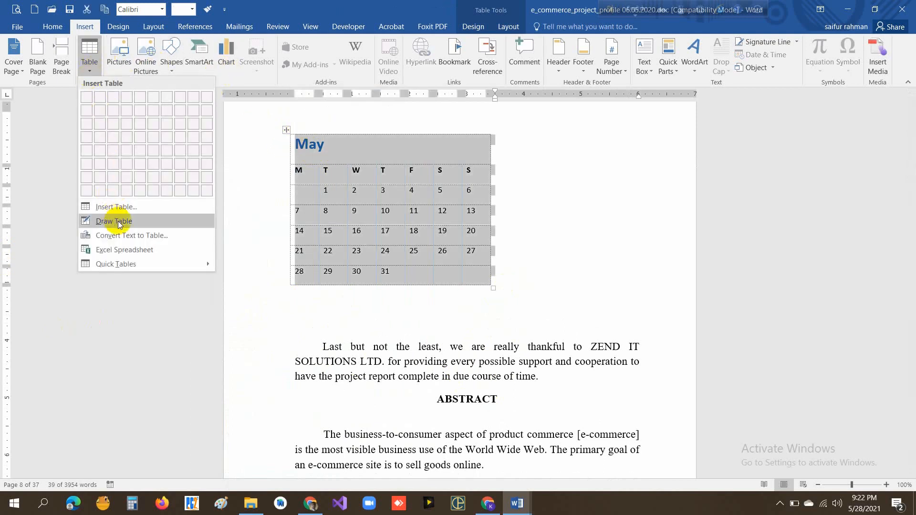
click(139, 221)
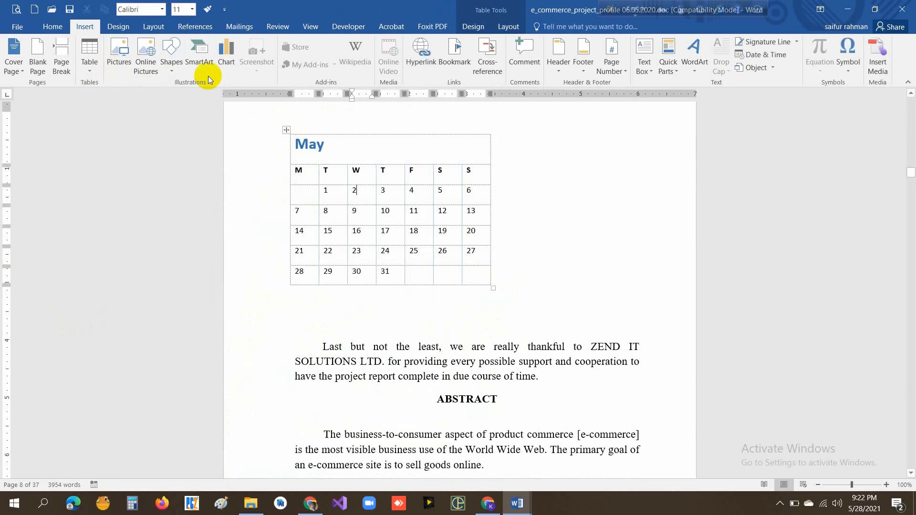
click(90, 73)
click(184, 272)
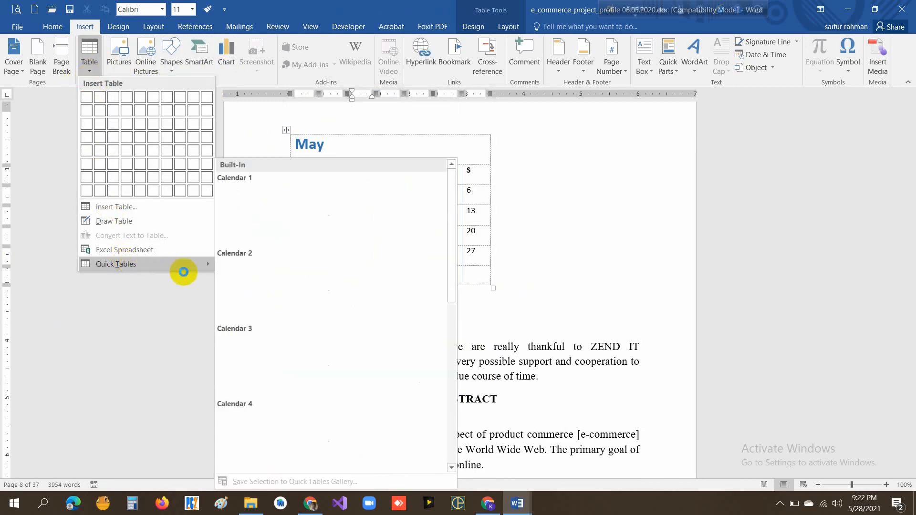
scroll(288, 269, down, 3)
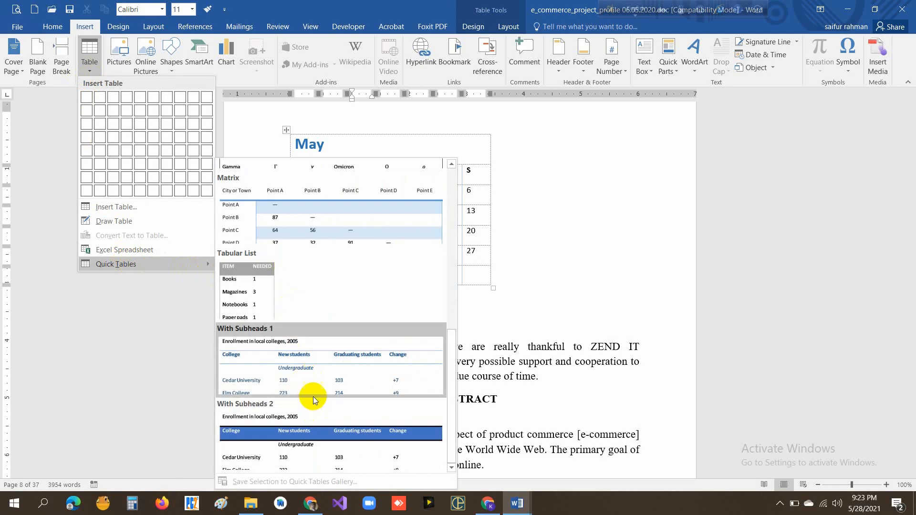
scroll(313, 397, up, 5)
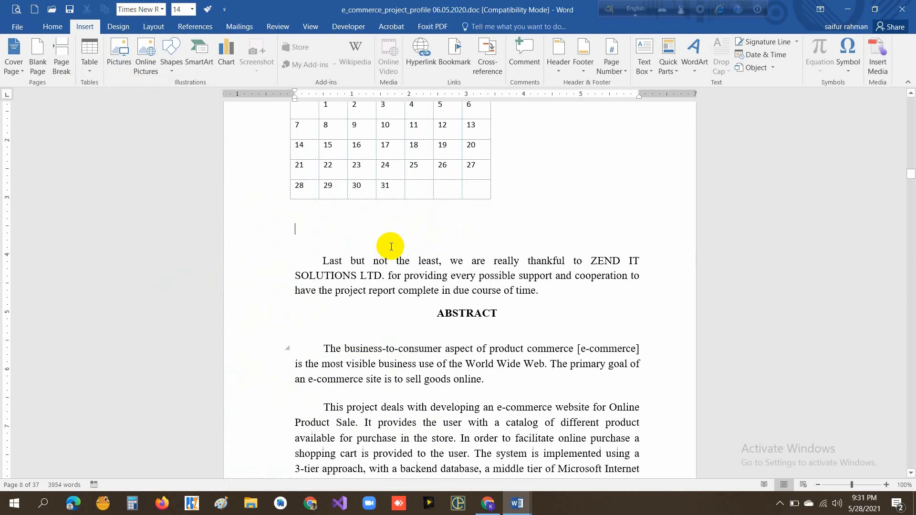
- Insert the picture hire-a-virtual-assistant.png from the Pictures folder on the empty line below the May calendar
click(121, 59)
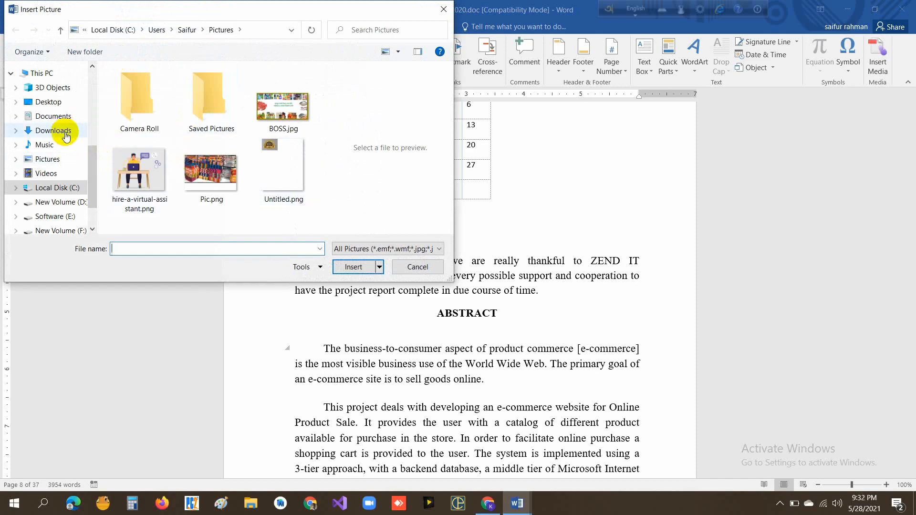
click(126, 180)
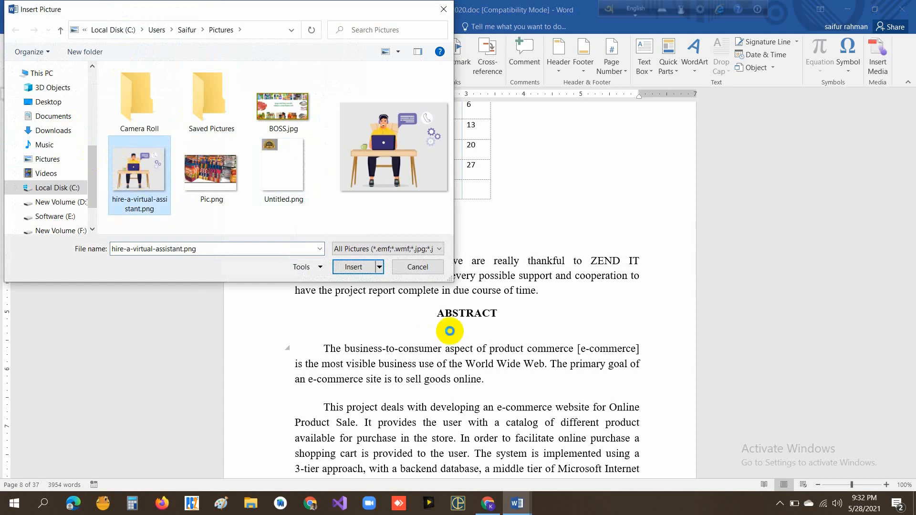
click(353, 266)
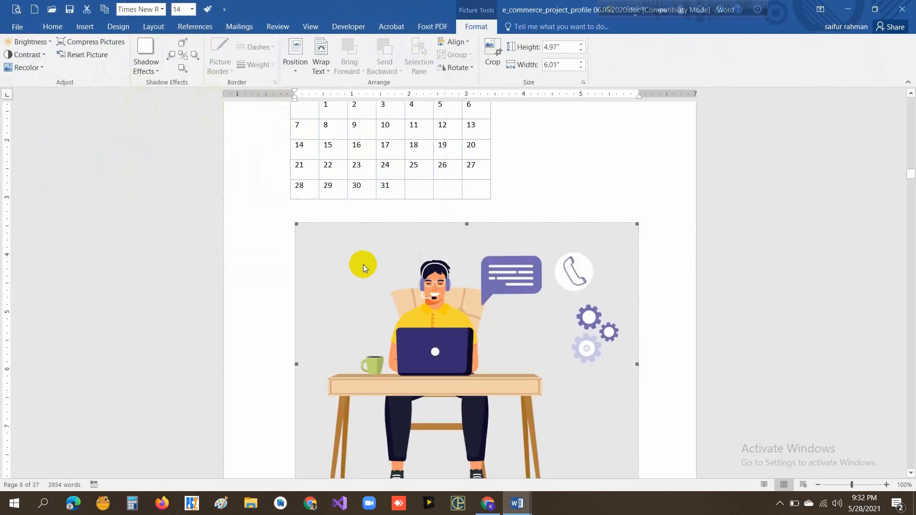
- Shrink the virtual assistant picture to about 2.38" by 2.88" and add an empty line below it
scroll(644, 296, down, 3)
scroll(644, 296, up, 2)
scroll(636, 292, down, 2)
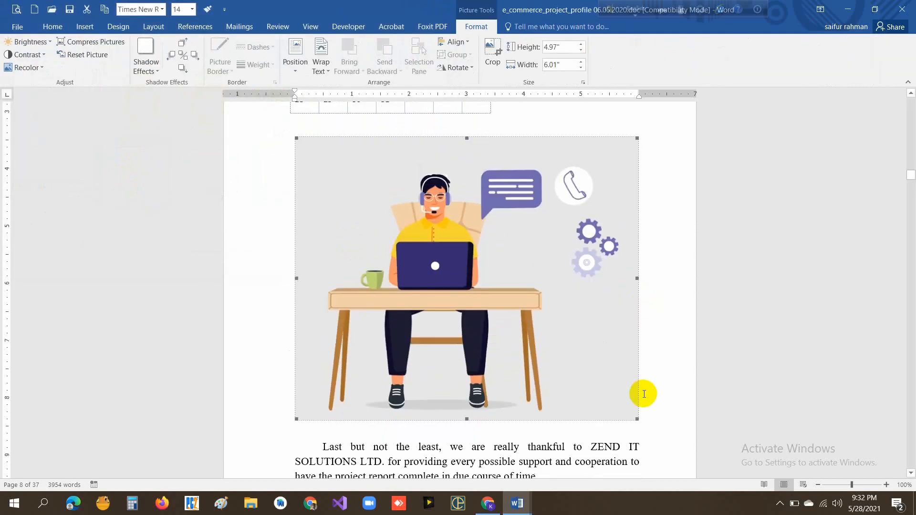
drag(633, 417, 458, 251)
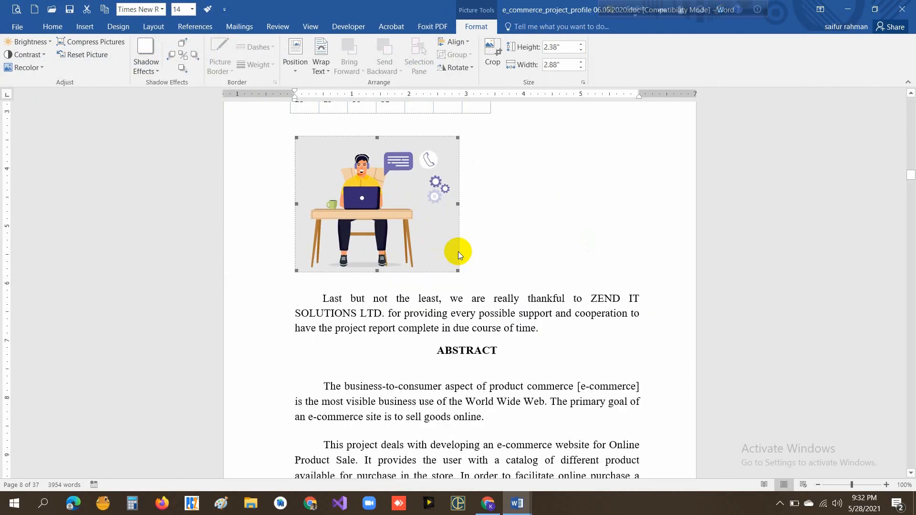
click(494, 273)
key(Return)
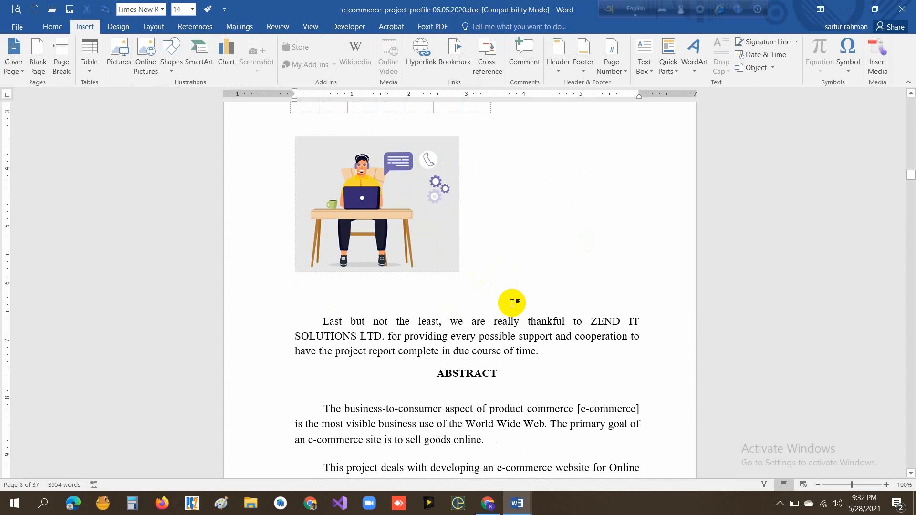
- Search Bing online pictures for "laptop" and insert the silver laptop with the tiled Windows start screen
click(156, 81)
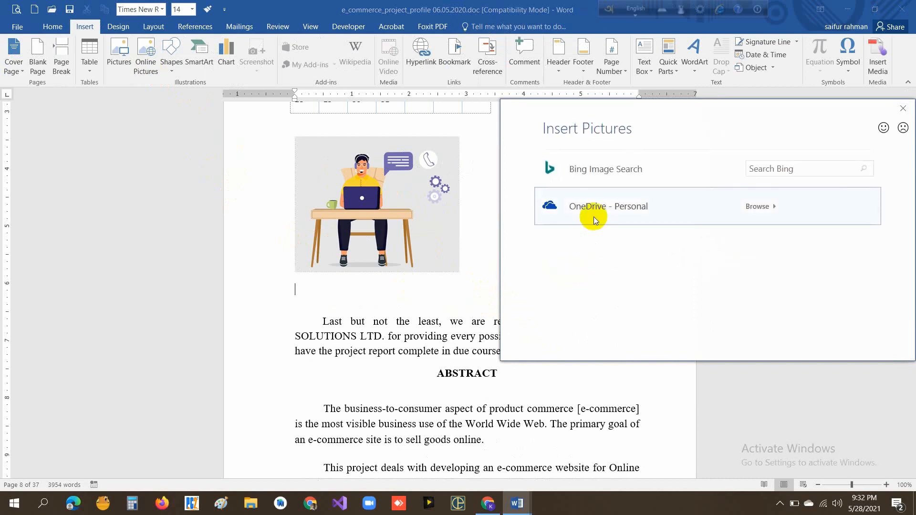
click(779, 168)
text(la)
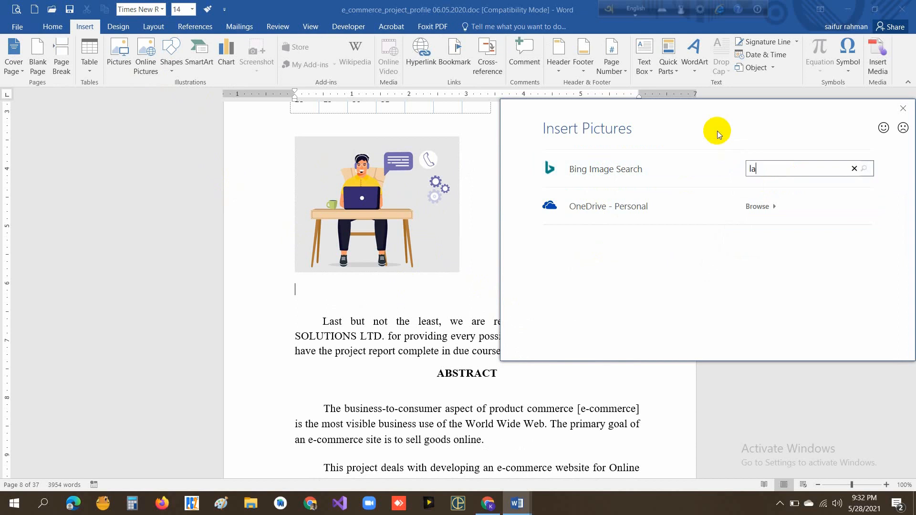
text(ptop)
key(Return)
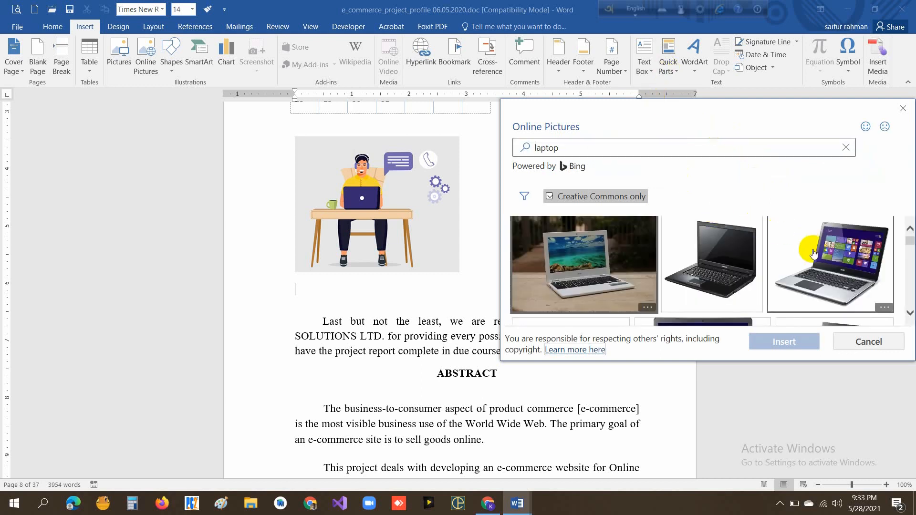
click(813, 253)
click(790, 348)
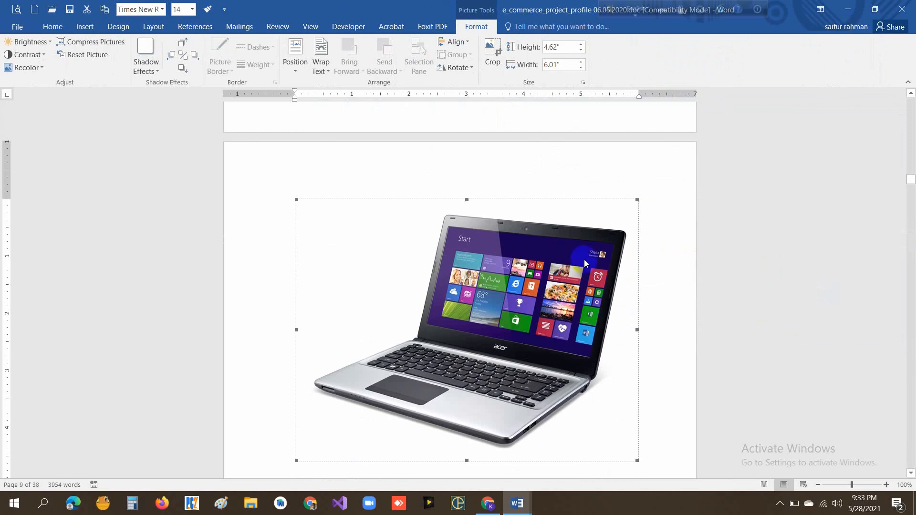
- Shrink the laptop picture to about 2.35" high by 3.06" wide
scroll(584, 260, down, 3)
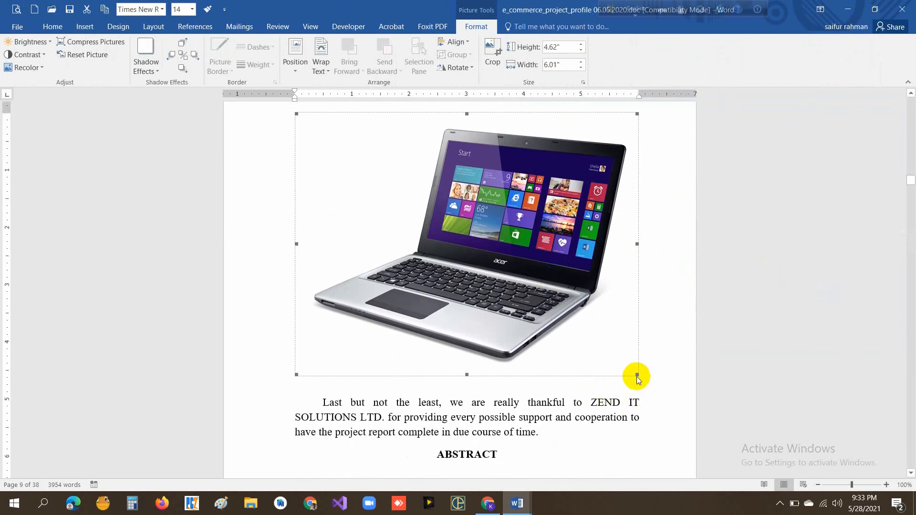
drag(635, 375, 434, 245)
scroll(556, 318, up, 8)
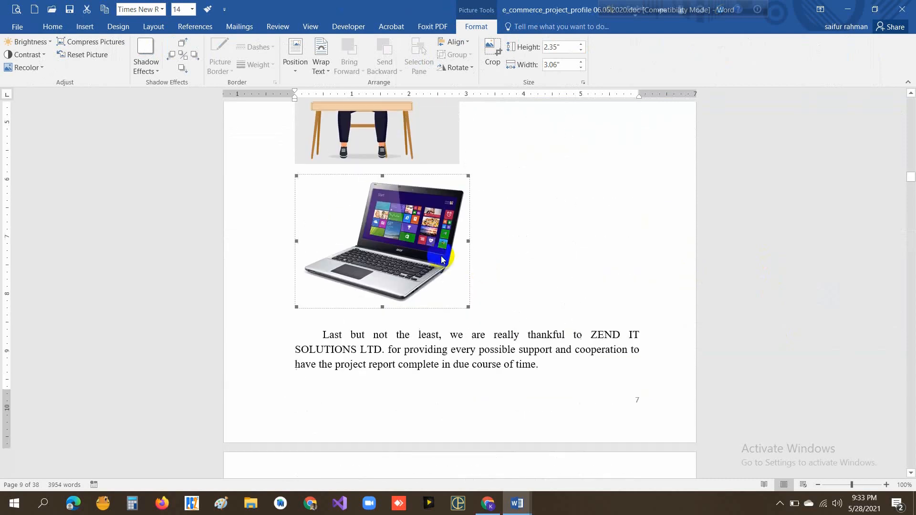
- Add five empty lines after the laptop picture, before the "Last but not the least" paragraph
click(489, 256)
key(Return)
key(Return)
key(Return)
key(Return)
key(Return)
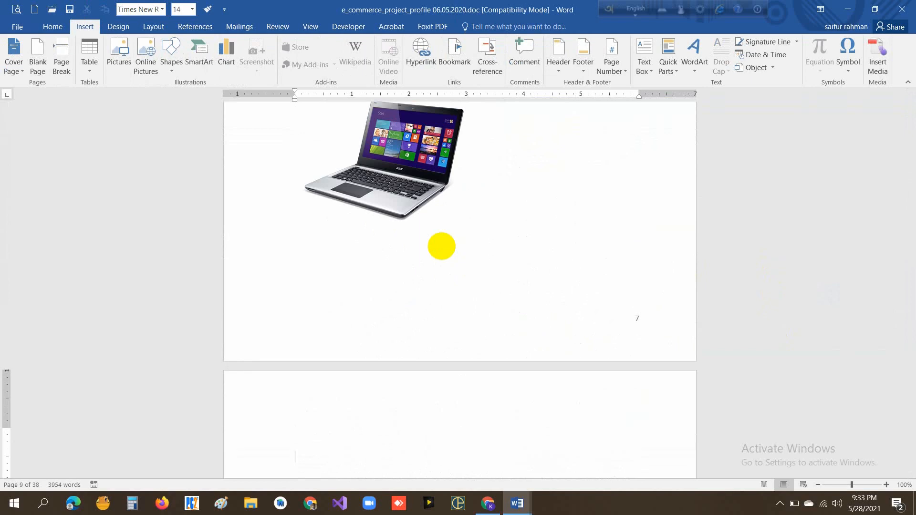
- Draw a circle about 1.37" across above the "Last but not the least" paragraph and a wider oval beside it
click(172, 74)
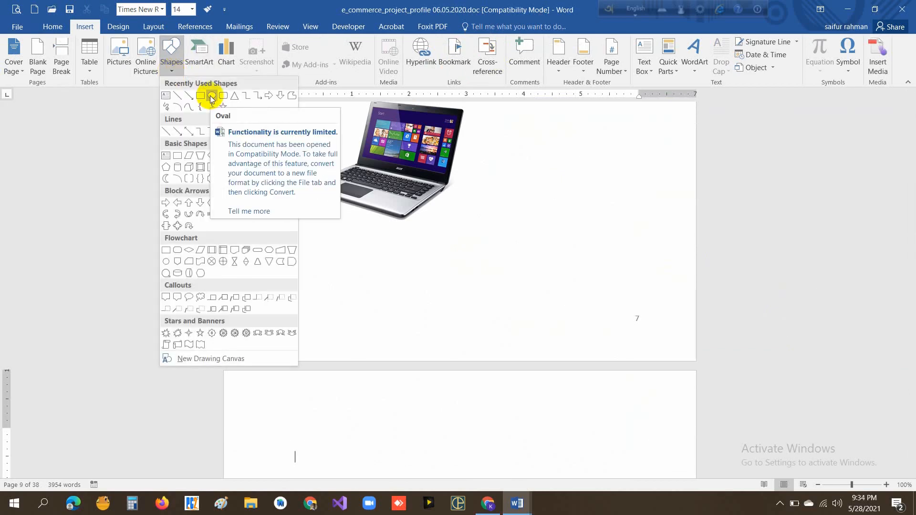
click(210, 95)
scroll(372, 420, down, 3)
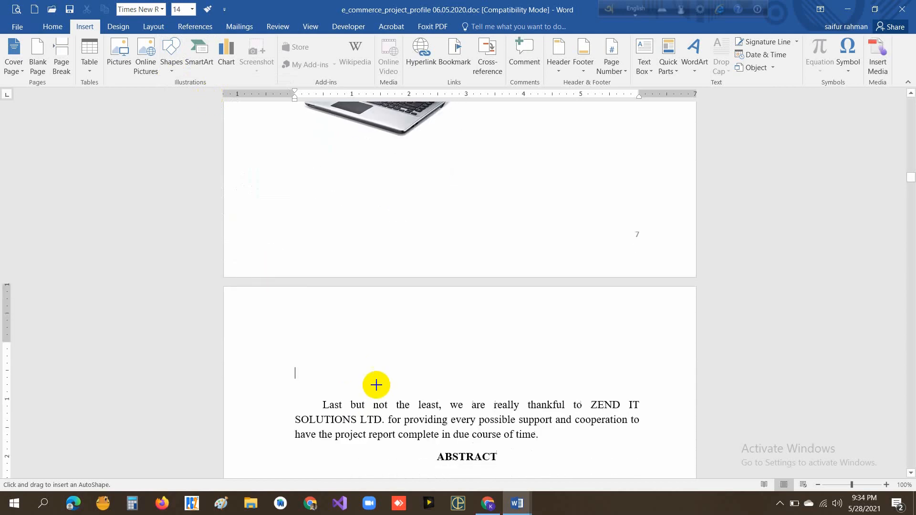
drag(330, 318, 391, 377)
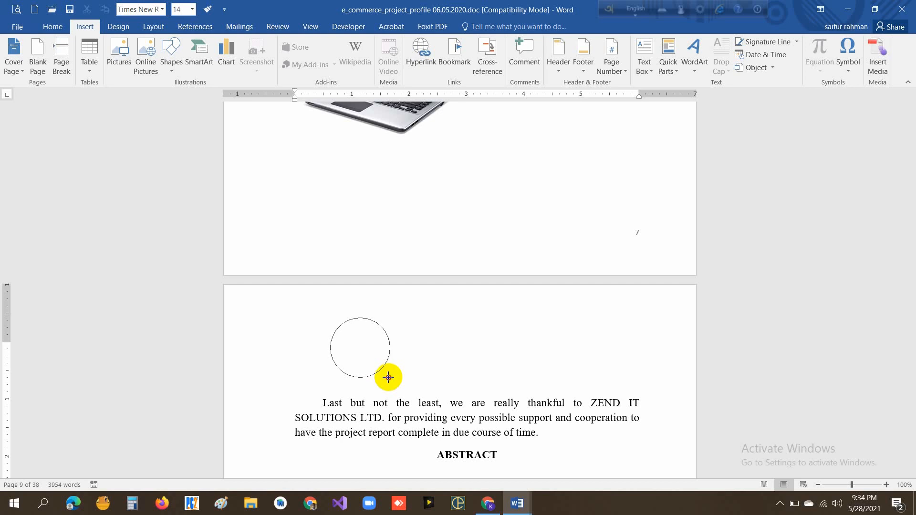
mouse_move(389, 377)
mouse_down()
mouse_move(384, 434)
mouse_move(509, 471)
mouse_move(493, 391)
mouse_move(447, 373)
mouse_move(353, 359)
mouse_move(474, 411)
mouse_move(408, 367)
mouse_up()
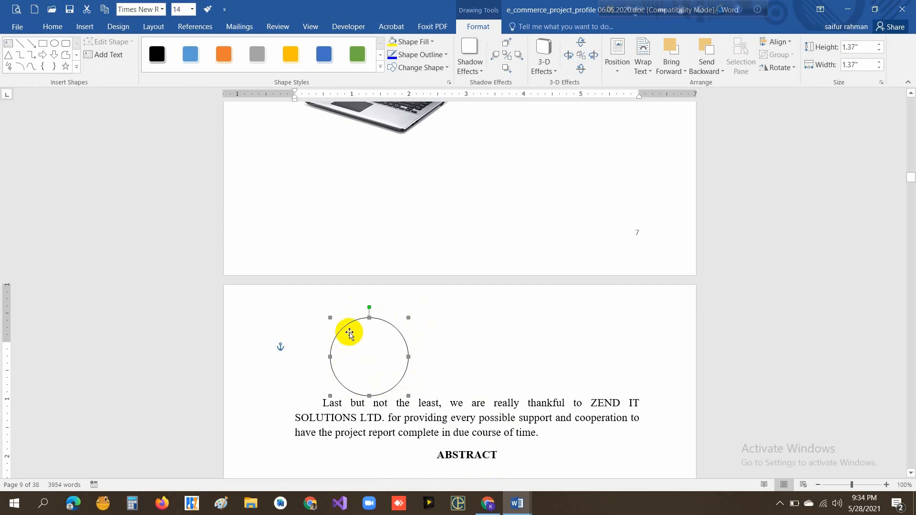
click(55, 46)
drag(471, 315, 551, 380)
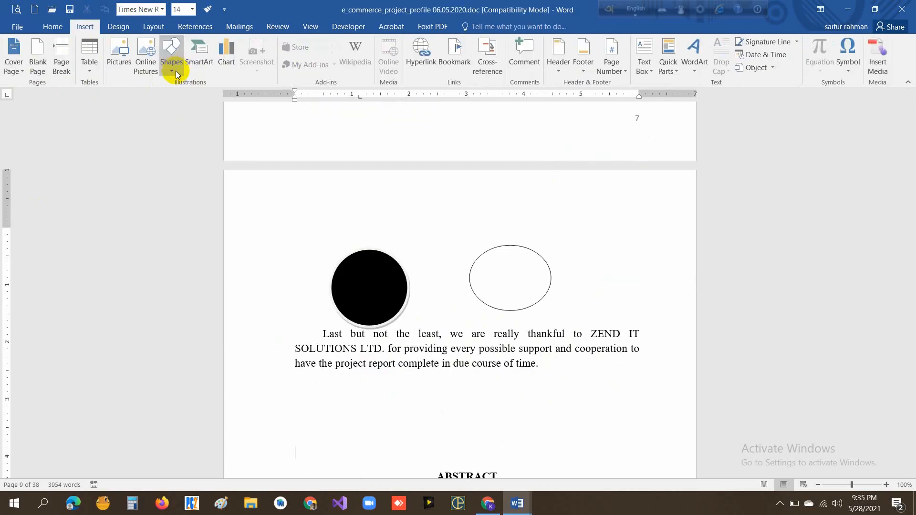
- Draw a square of about 1.39" per side between the "Last but not the least" paragraph and the ABSTRACT heading
click(173, 71)
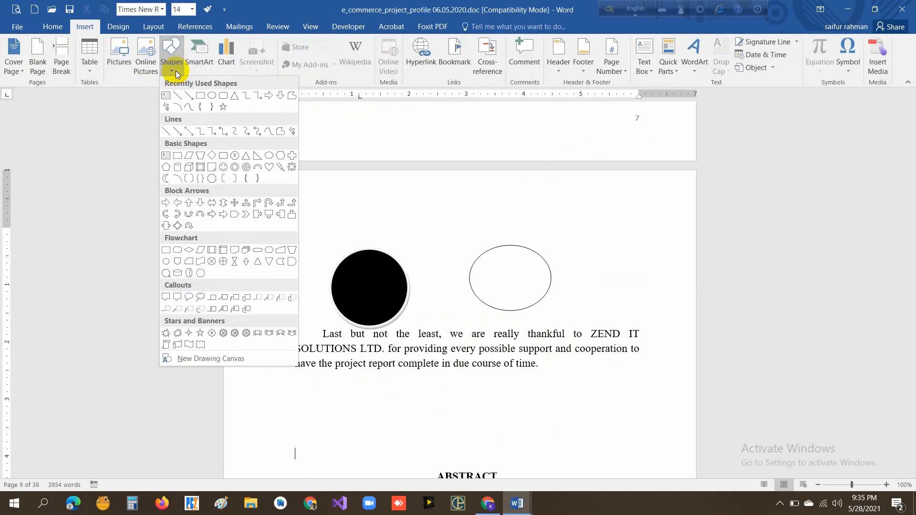
click(200, 98)
scroll(407, 400, down, 2)
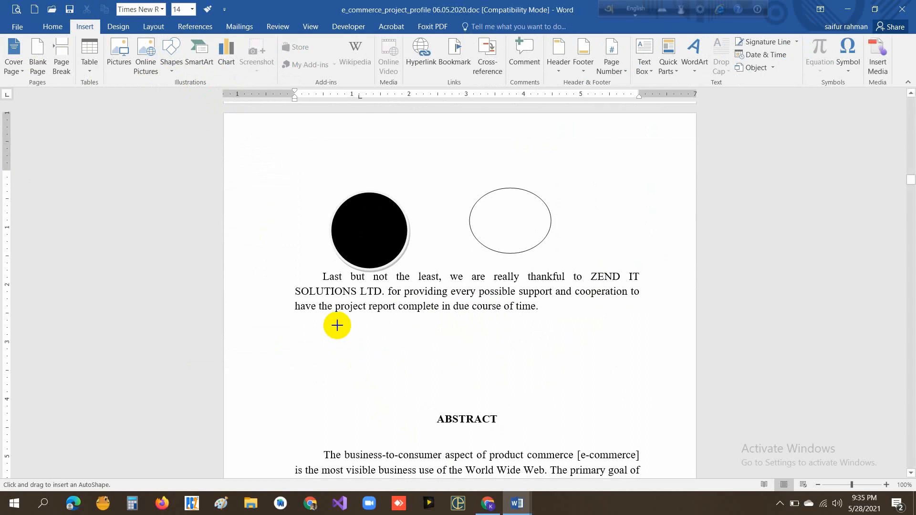
drag(337, 325, 417, 405)
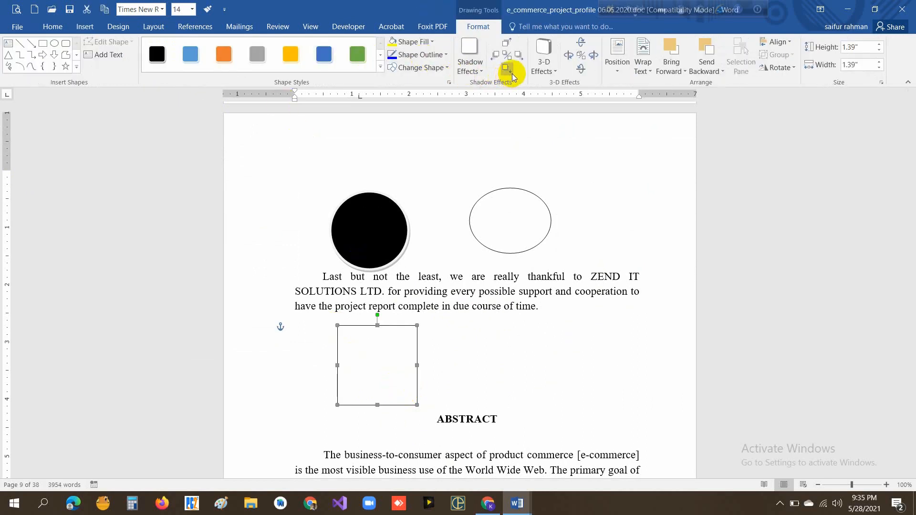
- Apply the wireframe Parallel 3-D effect to the square and enlarge it to about 1.81" high by 1.86" wide
click(549, 66)
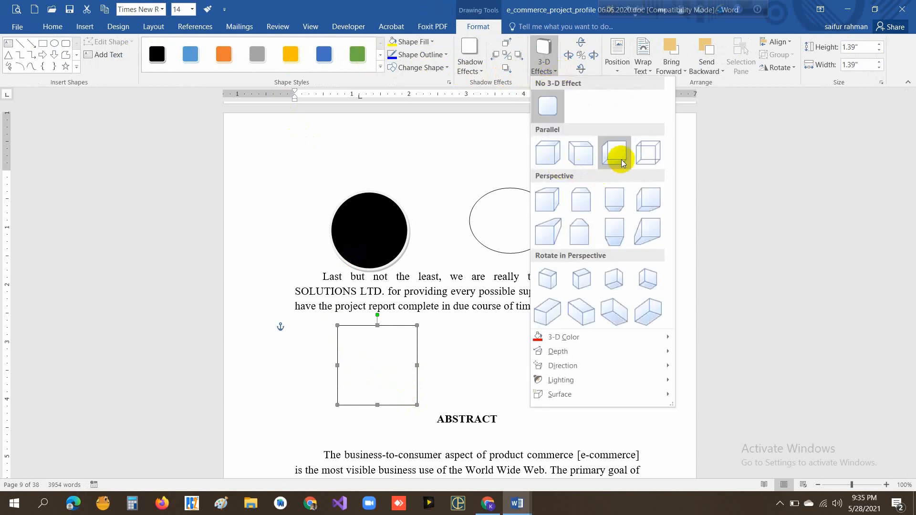
click(647, 159)
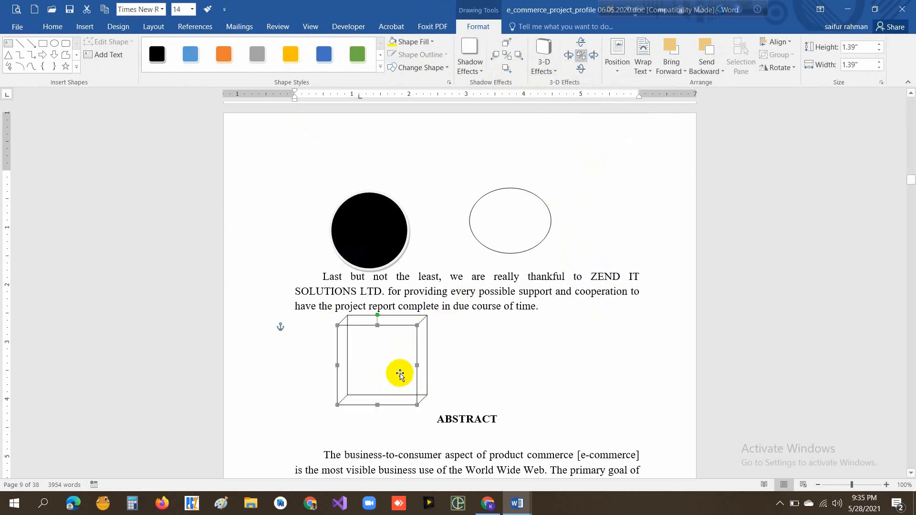
drag(337, 405, 311, 428)
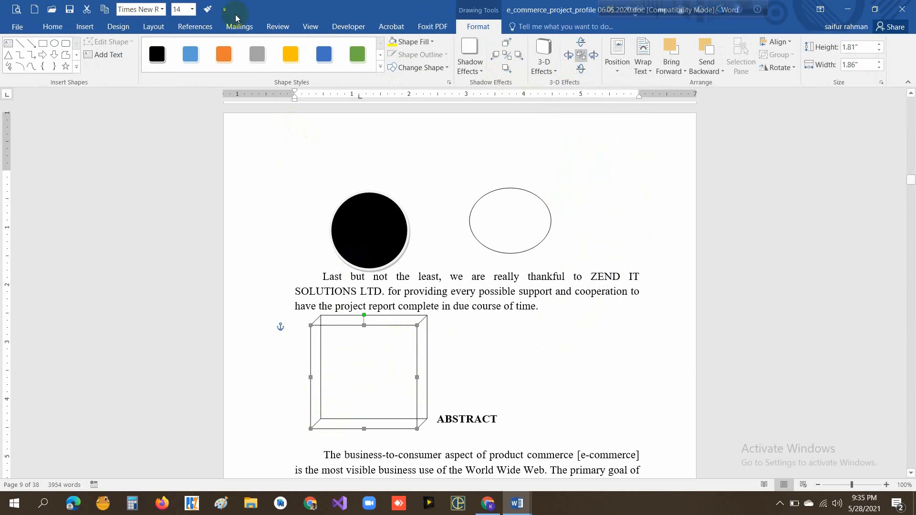
- Try orange, blue and gray shape styles on the square, settle on green, and apply the second Parallel 3-D effect
click(223, 56)
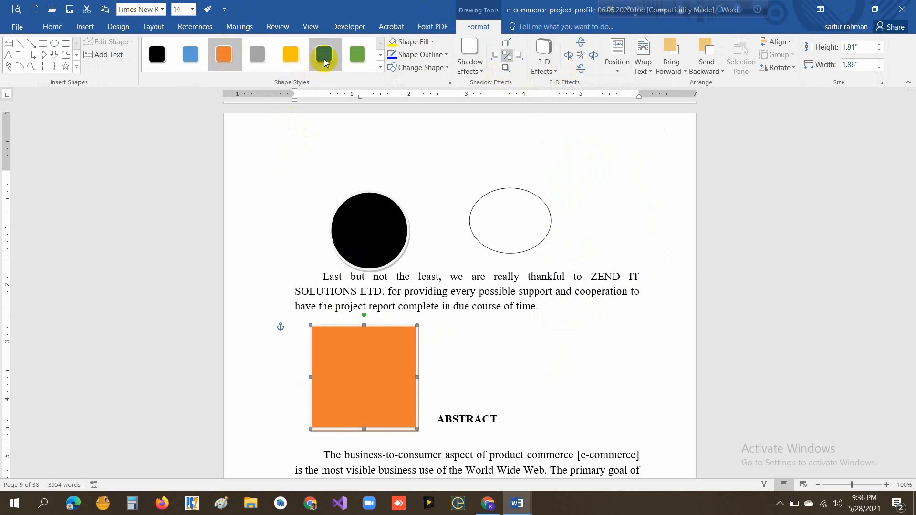
click(323, 55)
click(261, 55)
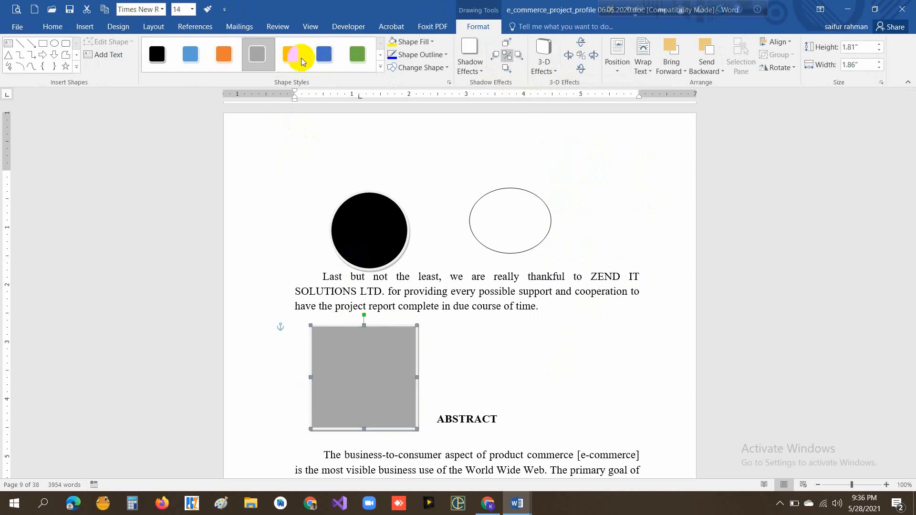
click(355, 56)
click(544, 60)
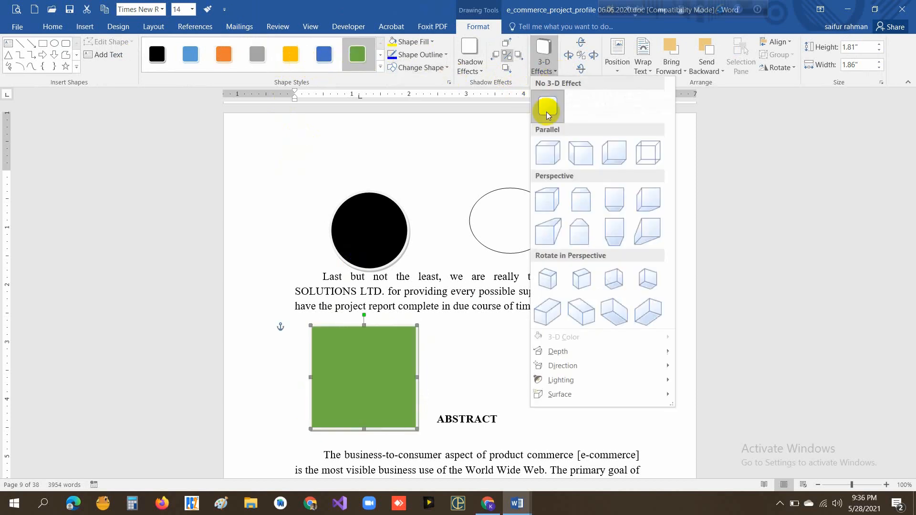
click(586, 159)
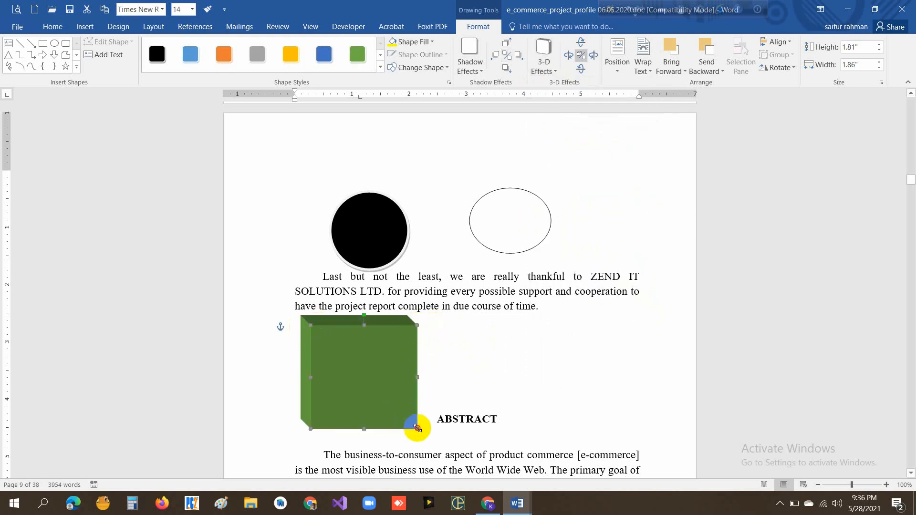
- Resize the green 3-D box to about 1.13" high by 1.42" wide and move it up against the "Last but not the least" paragraph
drag(417, 427, 485, 443)
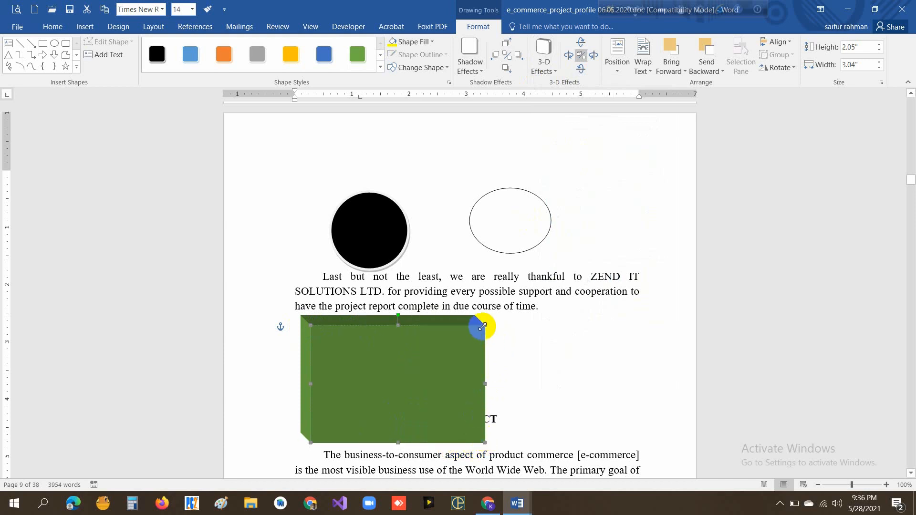
click(487, 325)
click(483, 324)
drag(485, 325, 382, 342)
drag(335, 381, 345, 345)
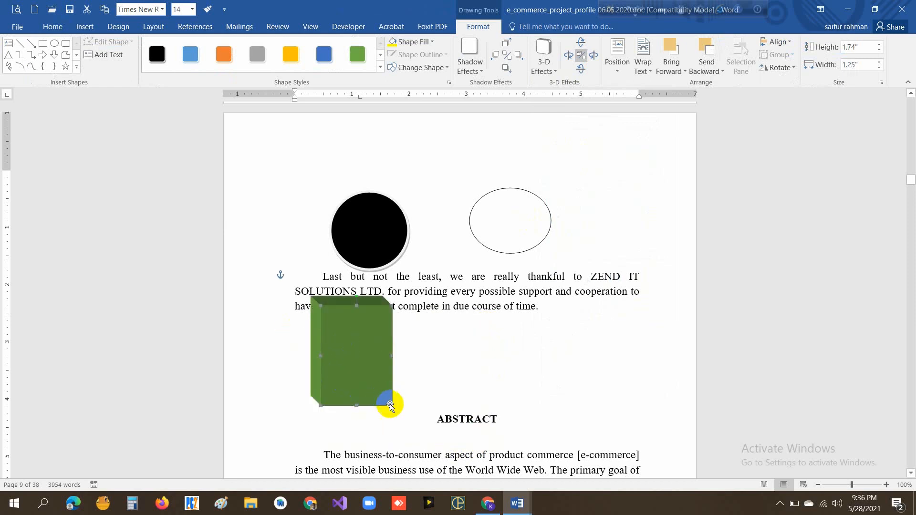
drag(392, 404, 352, 369)
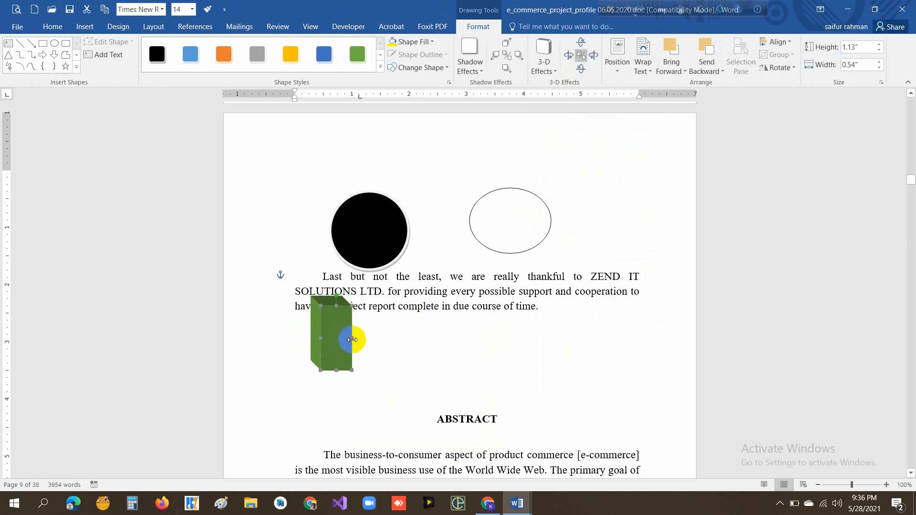
drag(351, 338, 402, 339)
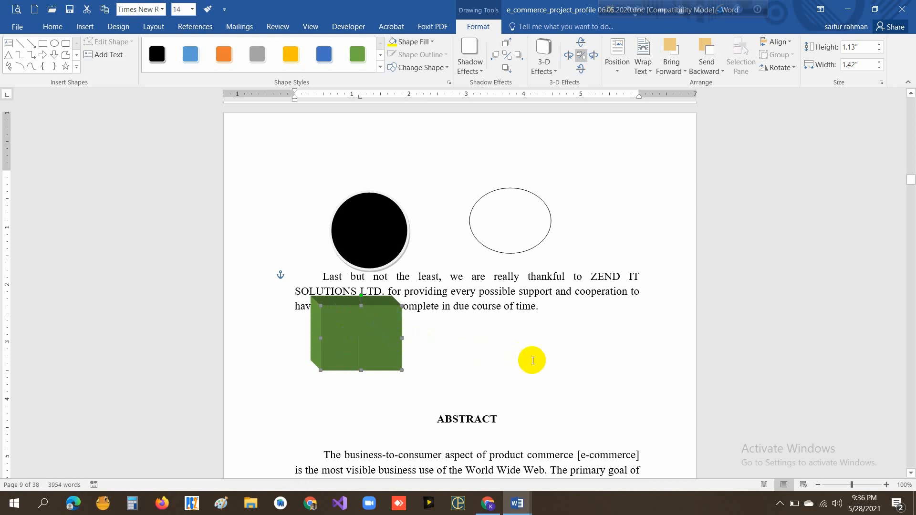
- Insert several blank lines before the ABSTRACT heading to make room under the green box
click(432, 419)
key(Return)
key(Return)
key(Return)
key(Return)
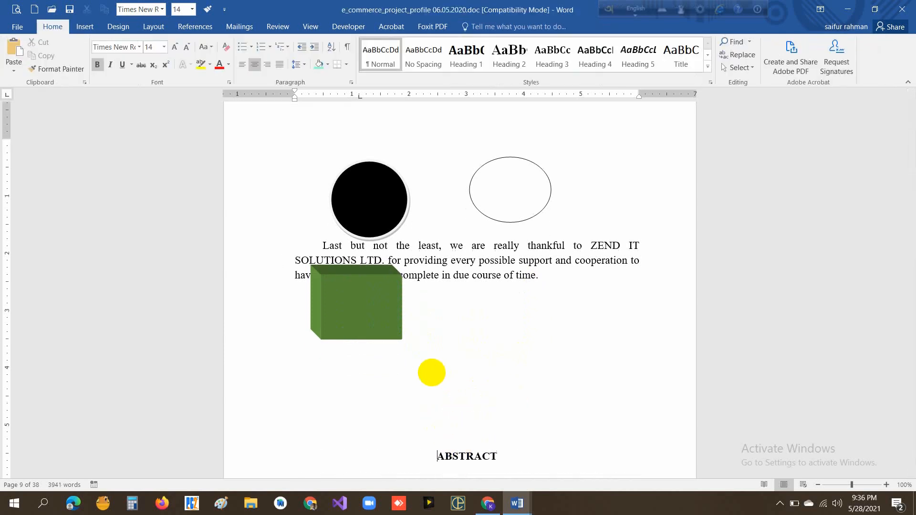
- Draw a rectangle about 1.27" high by 3.84" wide between the green box and the ABSTRACT heading
click(89, 29)
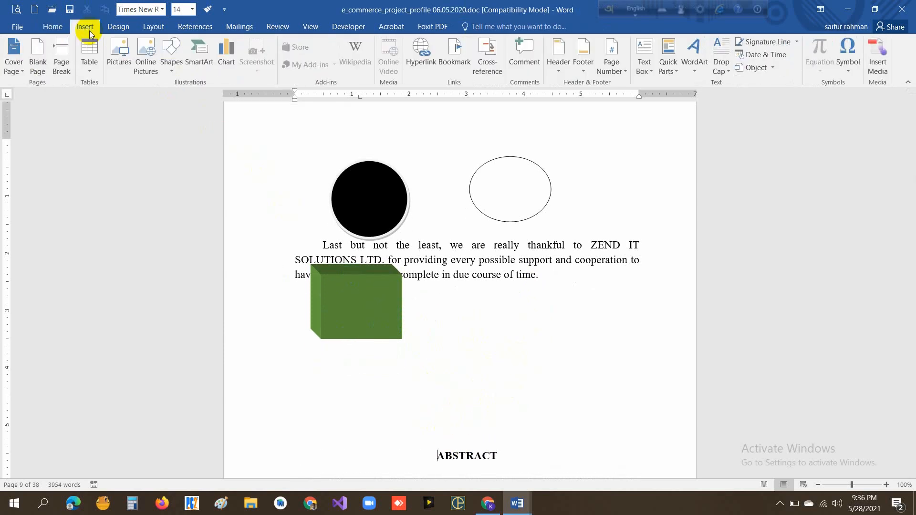
click(172, 77)
click(199, 94)
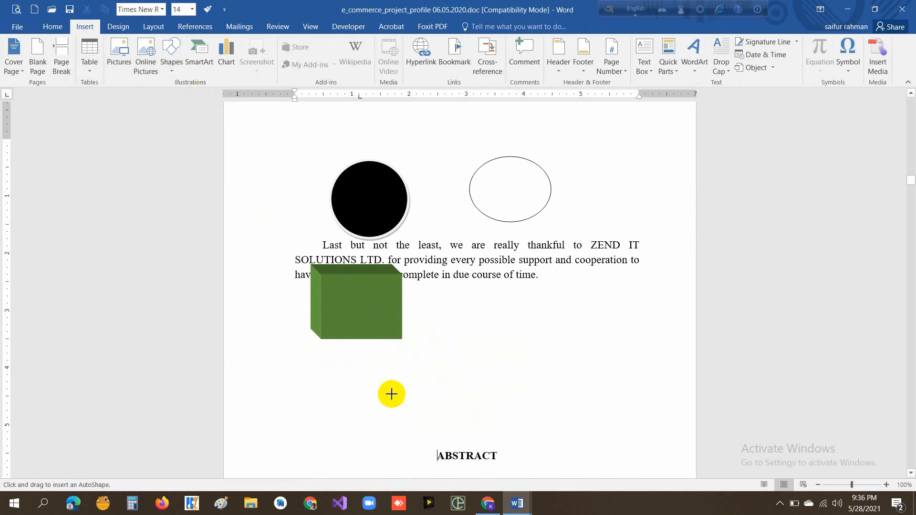
mouse_move(329, 368)
mouse_down()
mouse_move(388, 374)
mouse_move(564, 428)
mouse_move(548, 440)
mouse_up()
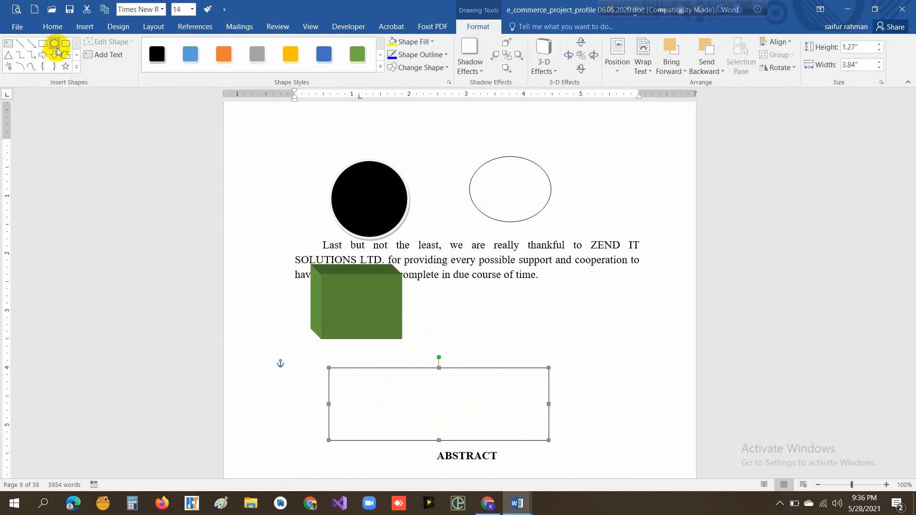
- Draw a circle about 0.89" across inside the wide rectangle and move it slightly down toward the centre
click(55, 46)
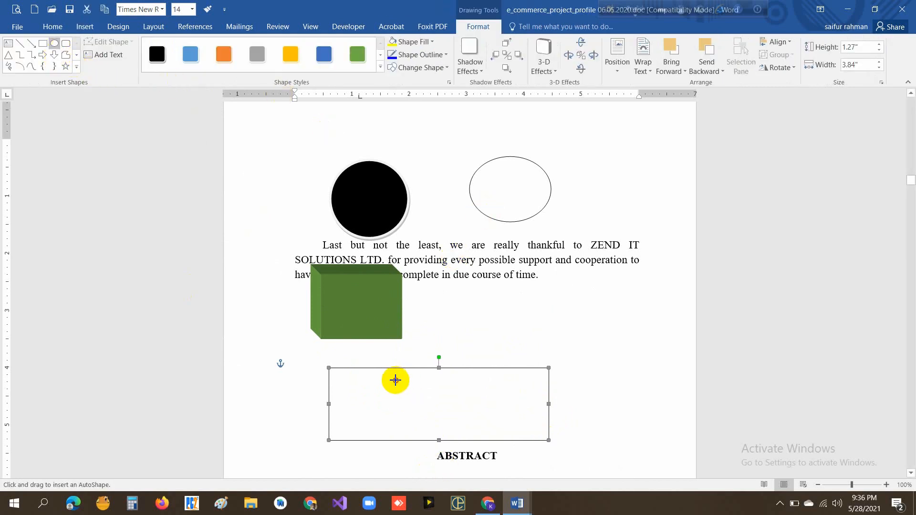
drag(395, 380, 439, 401)
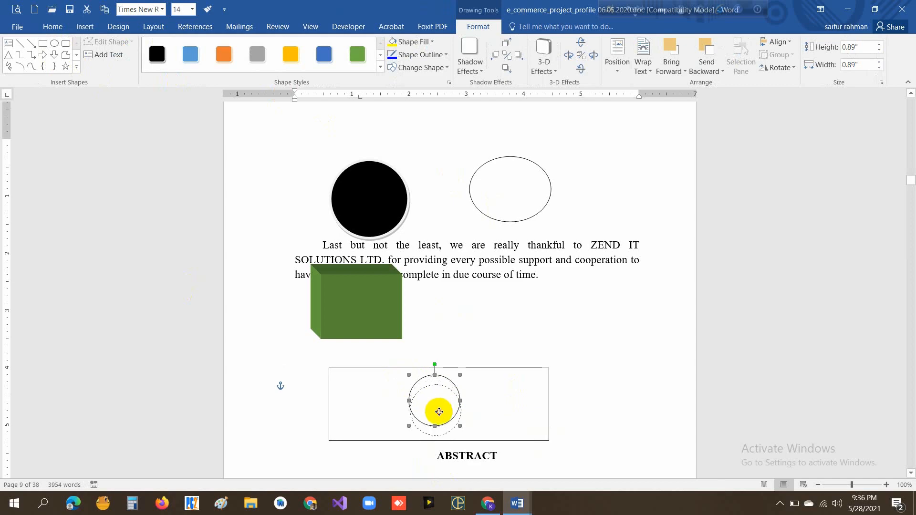
drag(439, 412, 439, 413)
- Fill the wide rectangle with standard green and the circle inside it with standard red
click(503, 395)
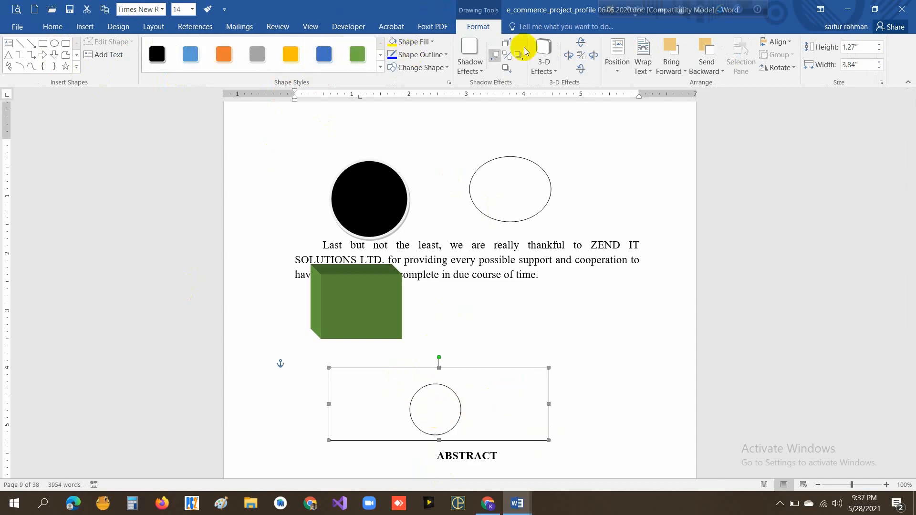
click(422, 41)
click(441, 131)
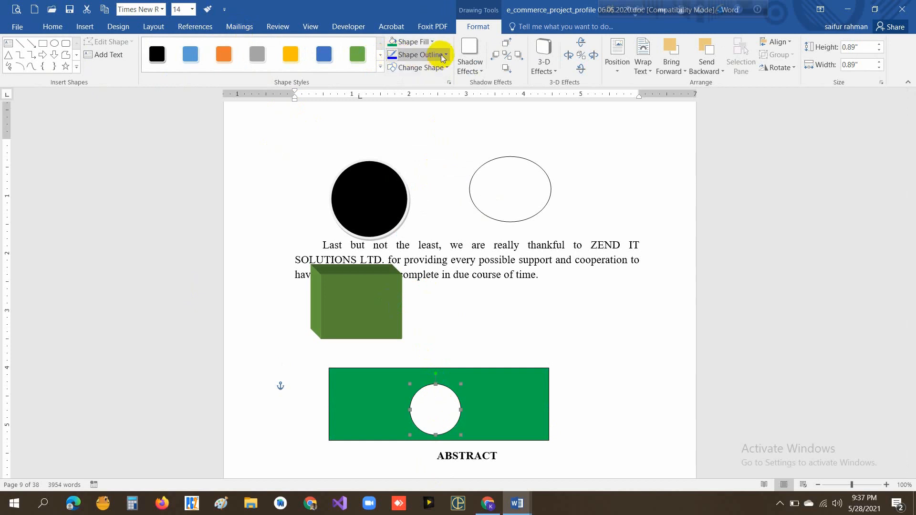
click(435, 42)
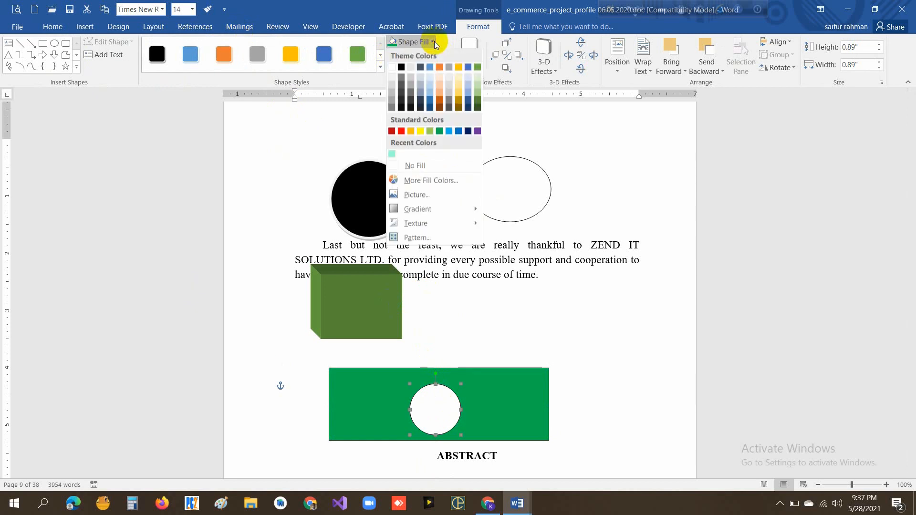
click(401, 132)
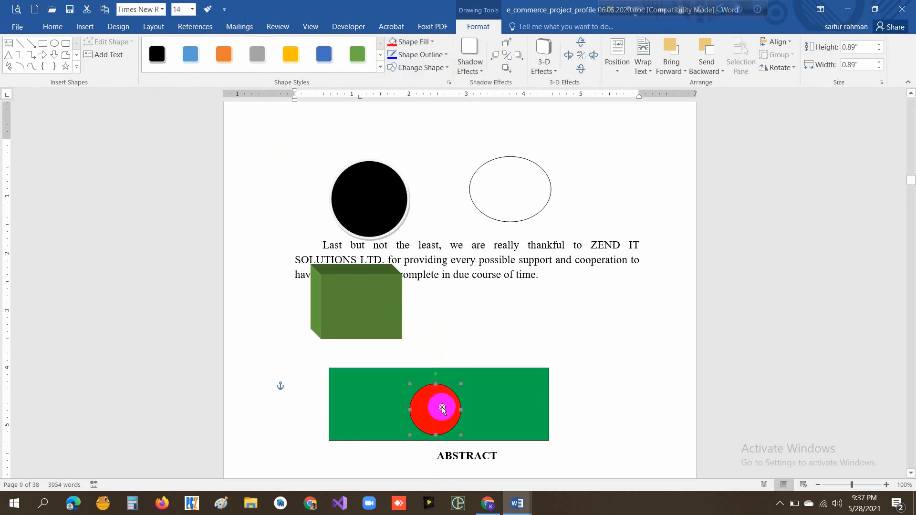
- Nudge the red circle slightly upward and narrow the green rectangle from both sides so the circle sits near its middle
click(416, 379)
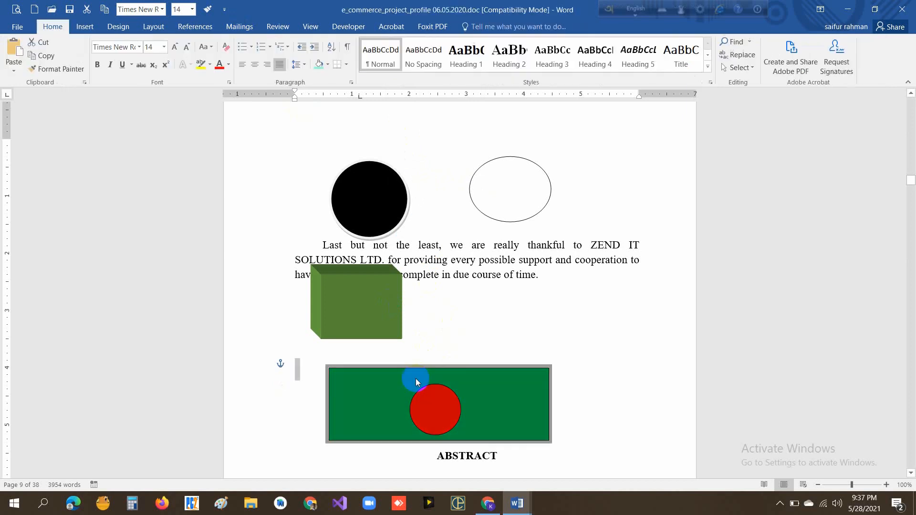
click(502, 418)
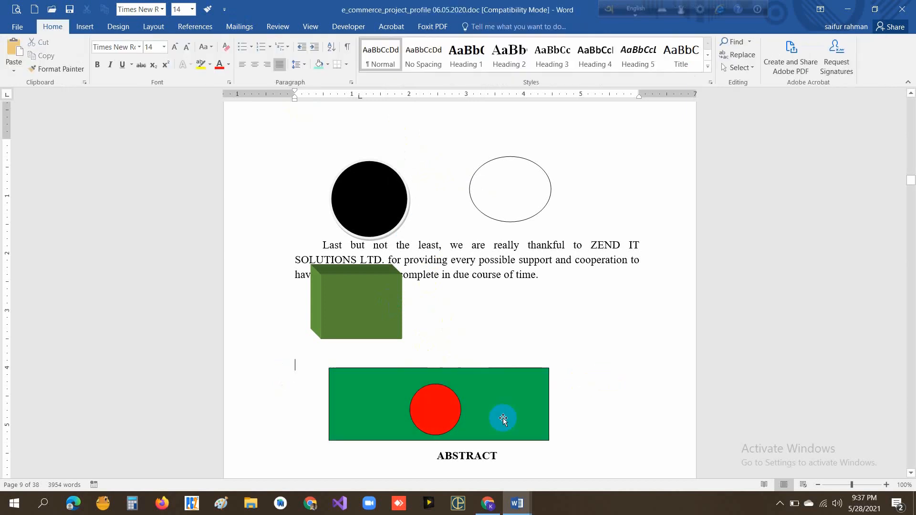
click(445, 408)
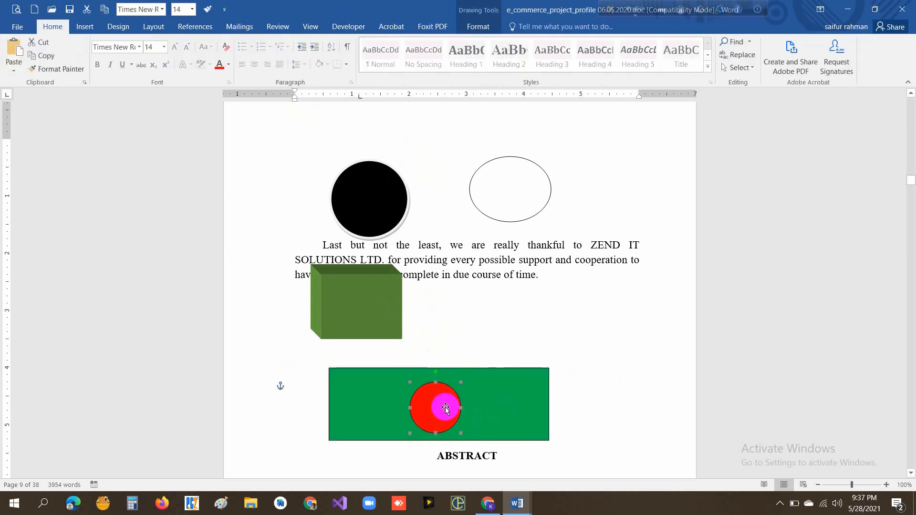
click(496, 403)
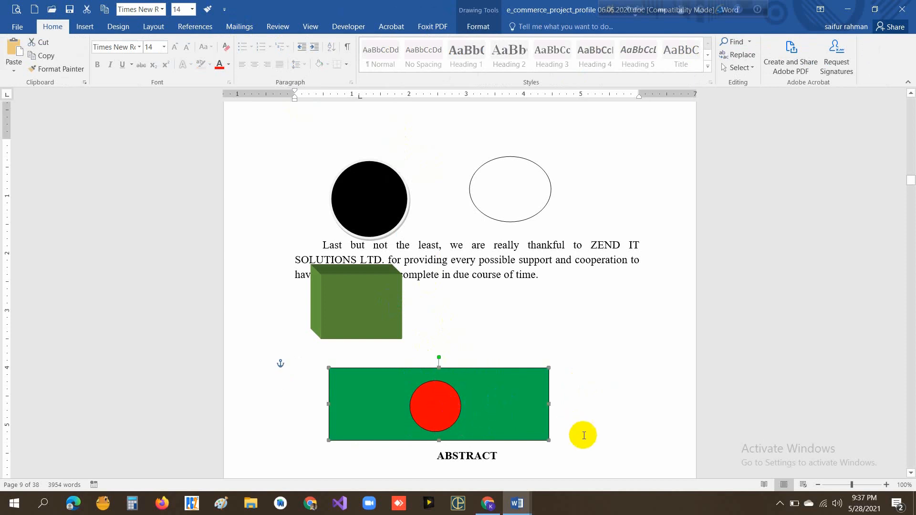
drag(548, 440, 514, 439)
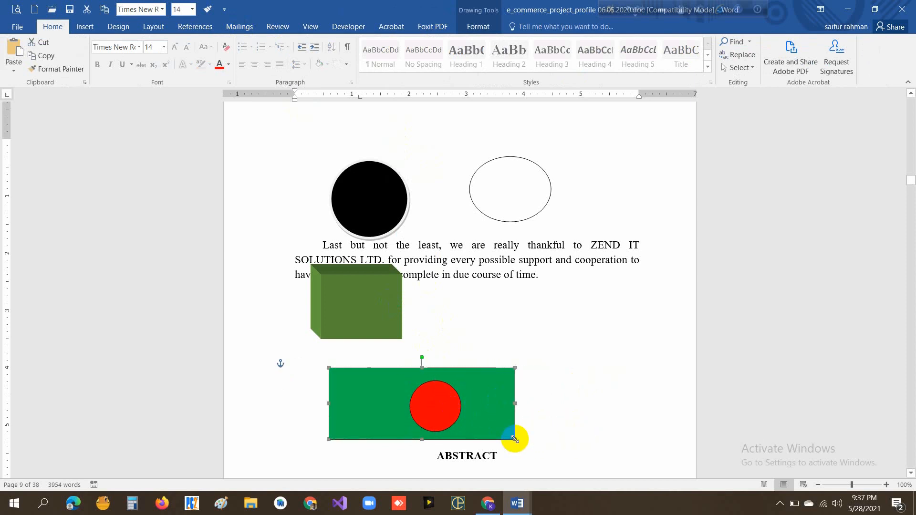
drag(329, 402, 348, 403)
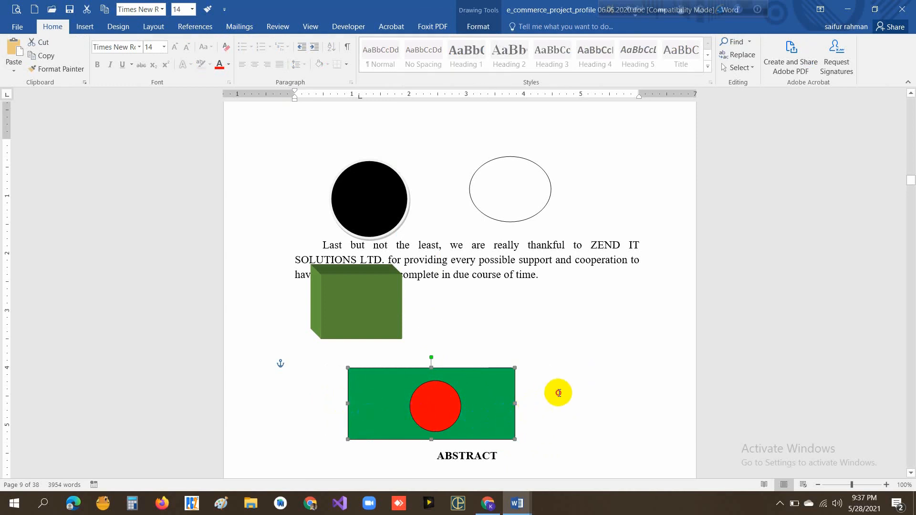
click(545, 407)
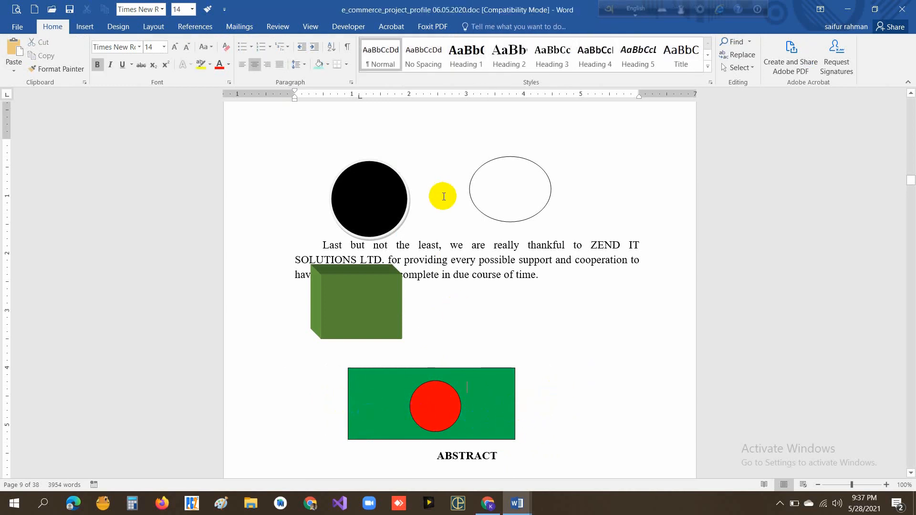
- Draw a thin flagpole rectangle about 2.4" high by 0.08" wide down the flag's left edge, extending below it
click(84, 26)
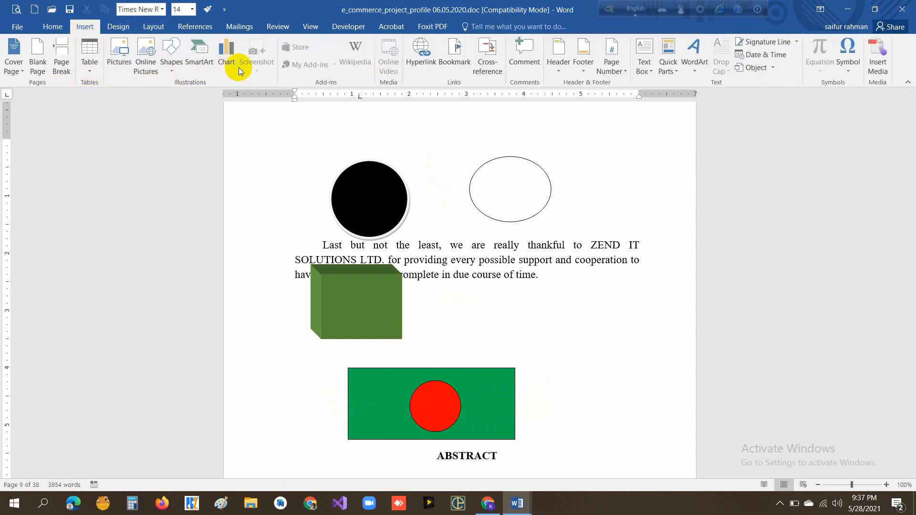
click(171, 72)
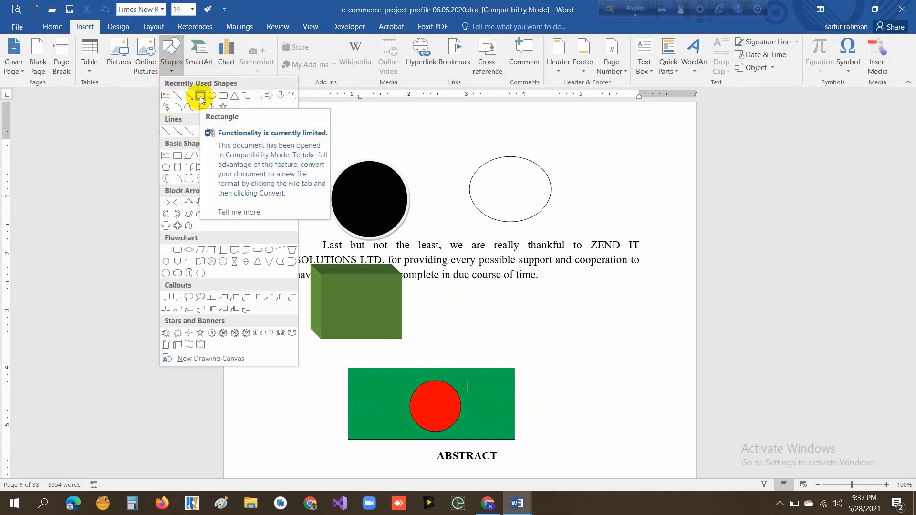
click(201, 99)
scroll(558, 347, down, 3)
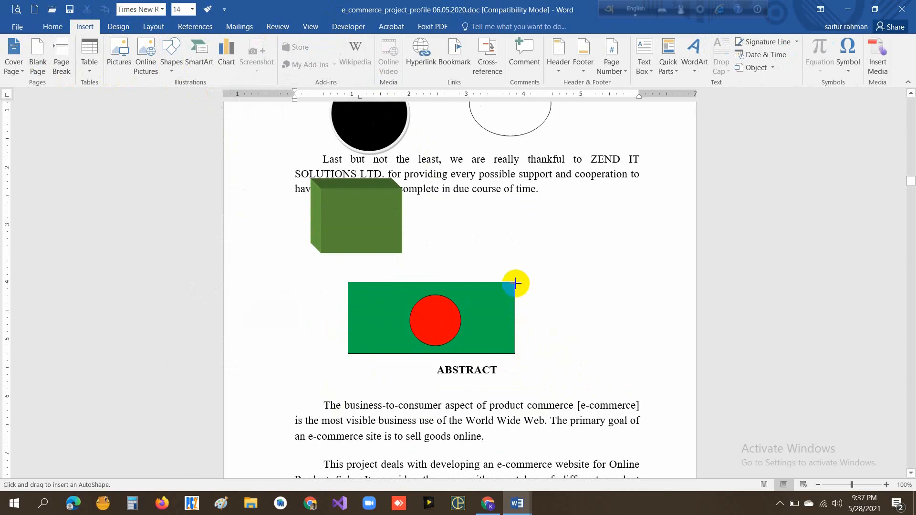
drag(346, 280, 350, 417)
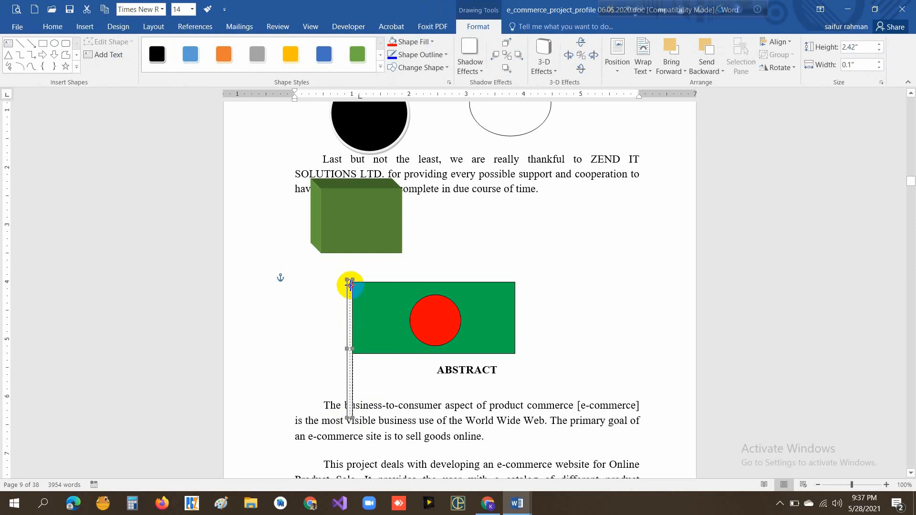
drag(350, 285, 347, 284)
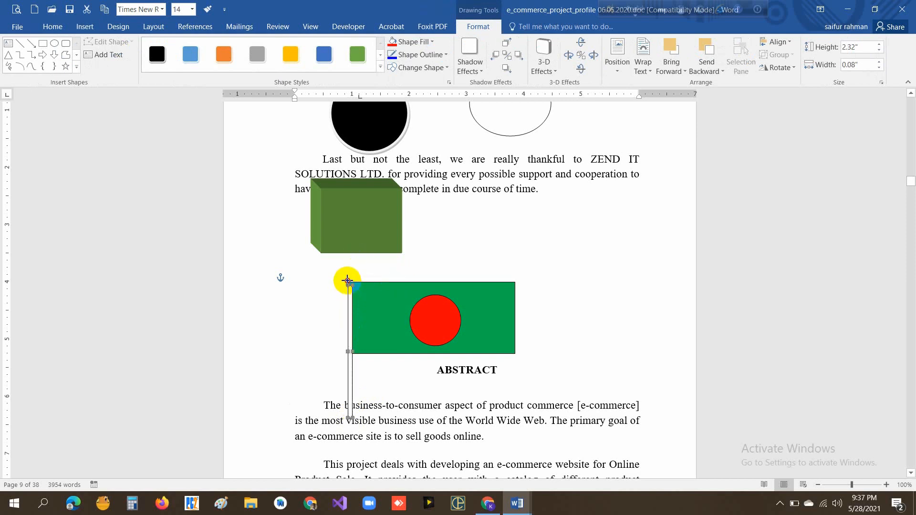
drag(347, 280, 348, 279)
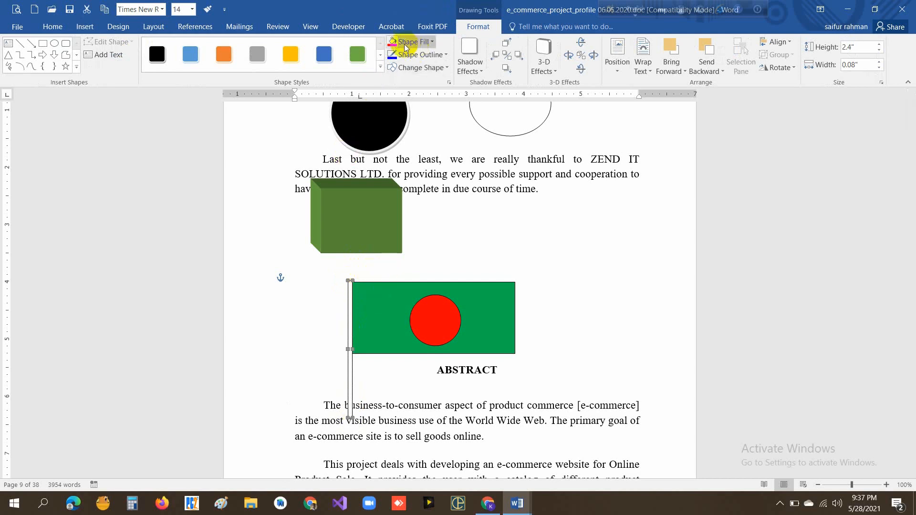
- Fill the flagpole with a dark gold theme color and deselect it
click(431, 42)
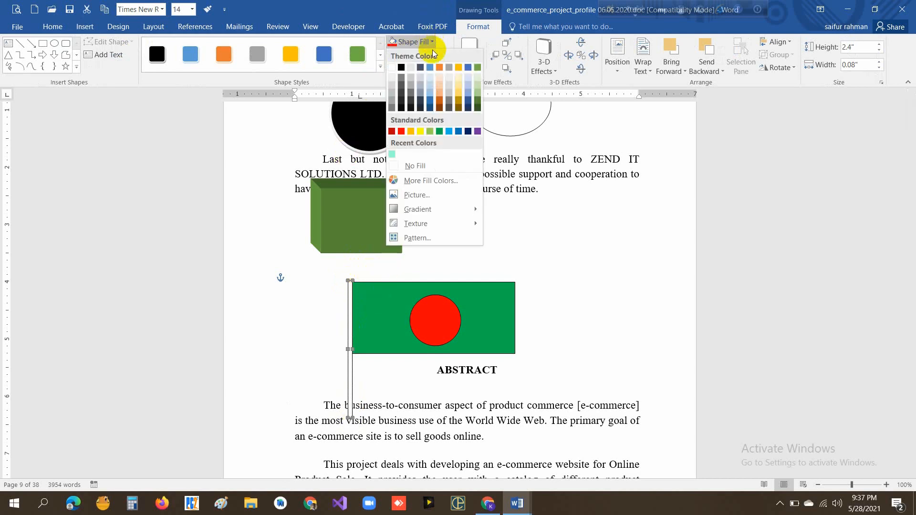
click(460, 101)
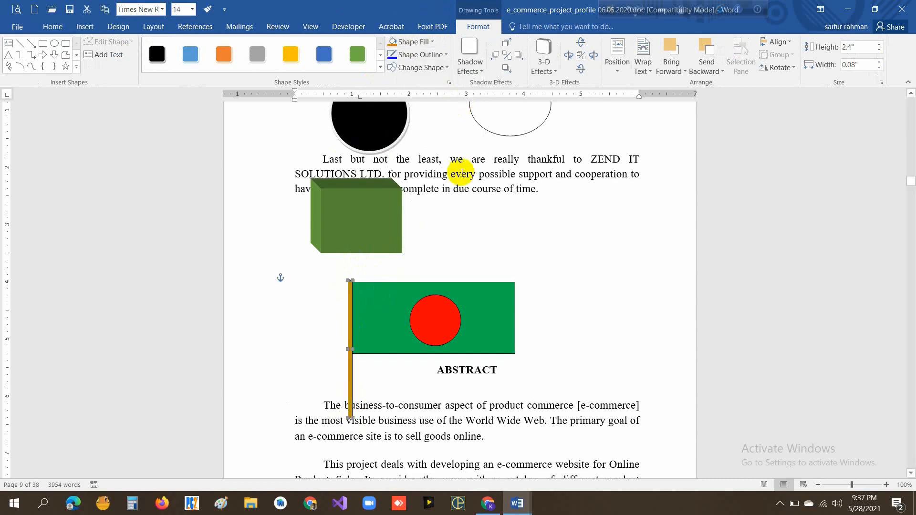
click(556, 267)
- Insert an Organization Chart diagram in the blank space after the ABSTRACT heading and clear the placeholder text of its rightmost lower box
scroll(596, 268, down, 1)
scroll(597, 267, down, 1)
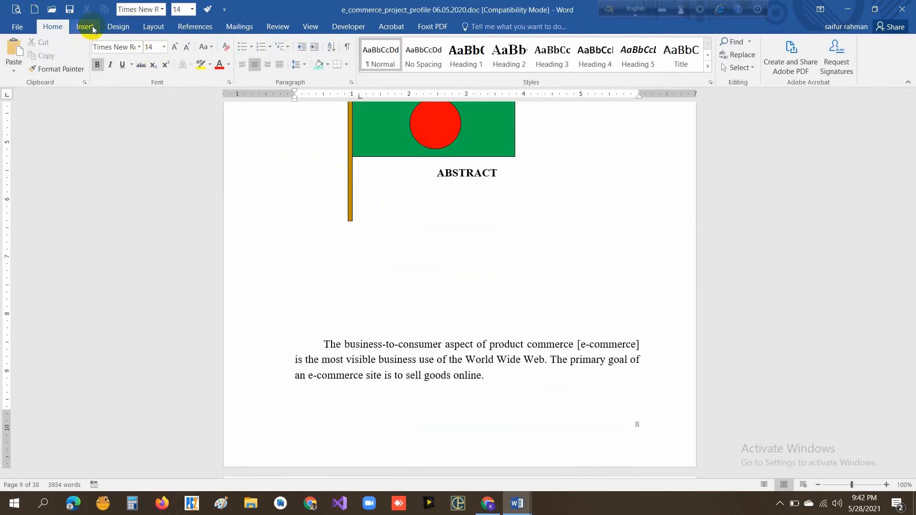
click(92, 29)
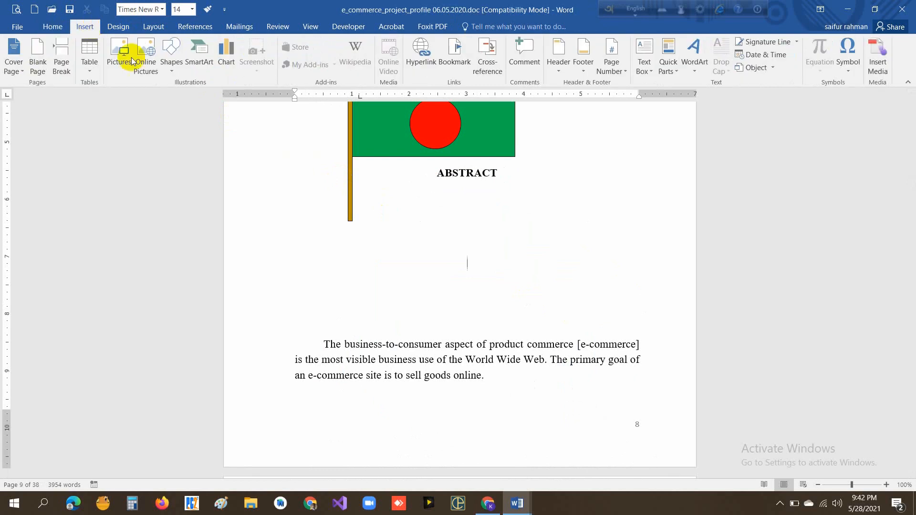
click(200, 65)
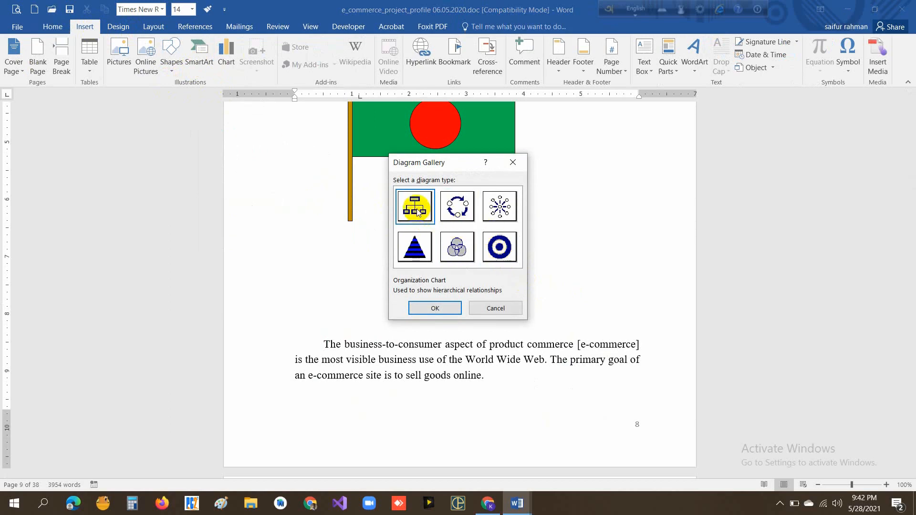
click(435, 308)
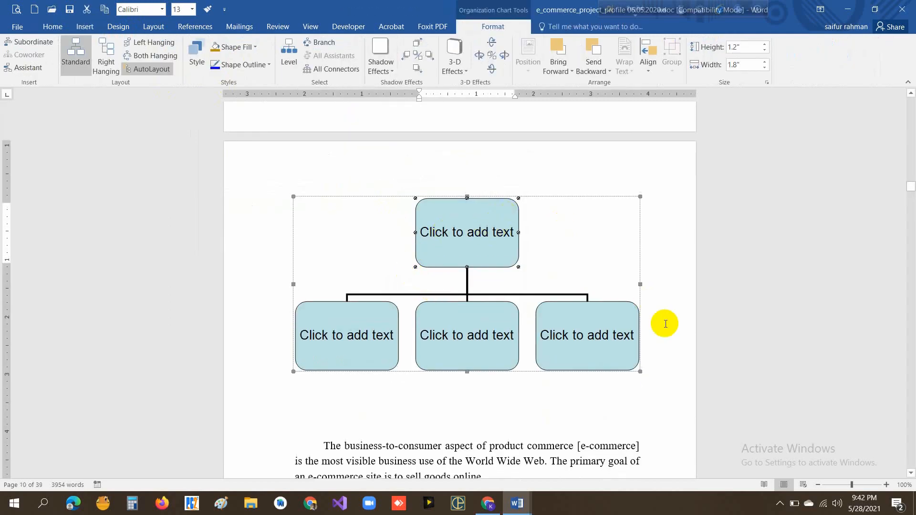
scroll(661, 368, down, 1)
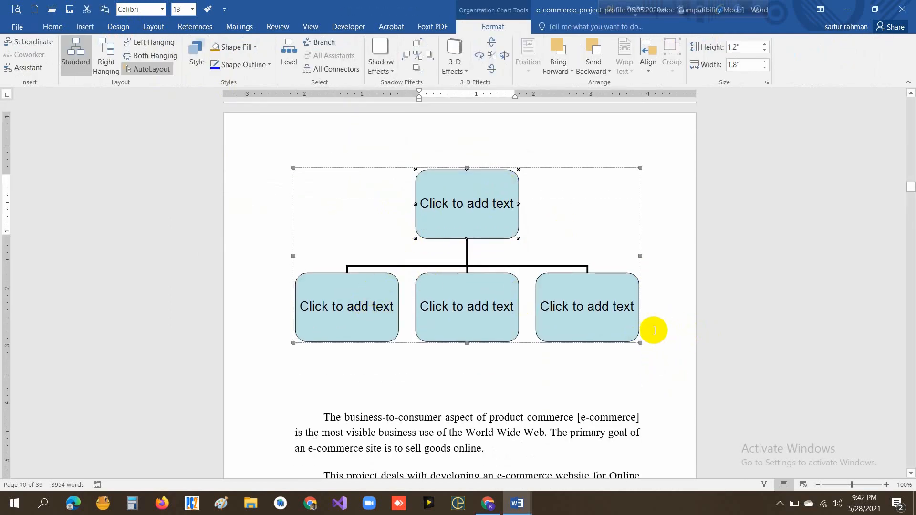
click(617, 311)
click(659, 317)
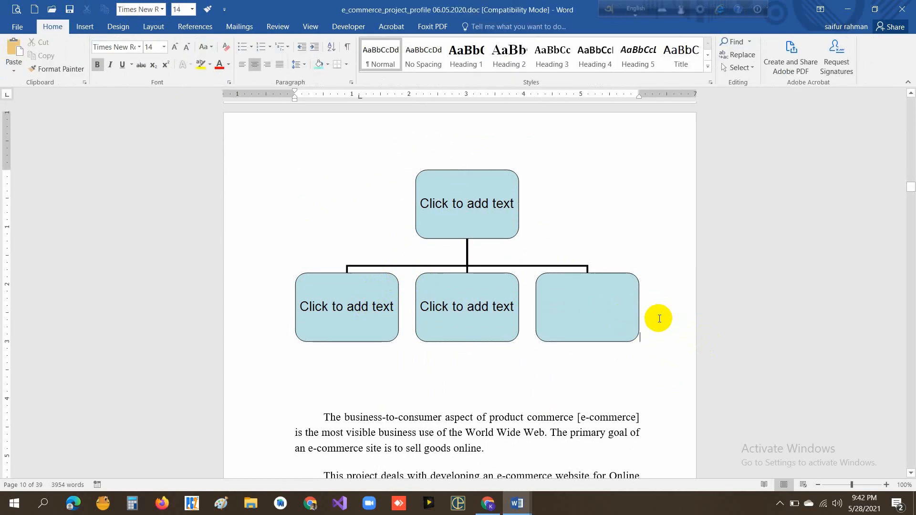
- Insert a Cycle Diagram on a new line directly below the organization chart
key(Return)
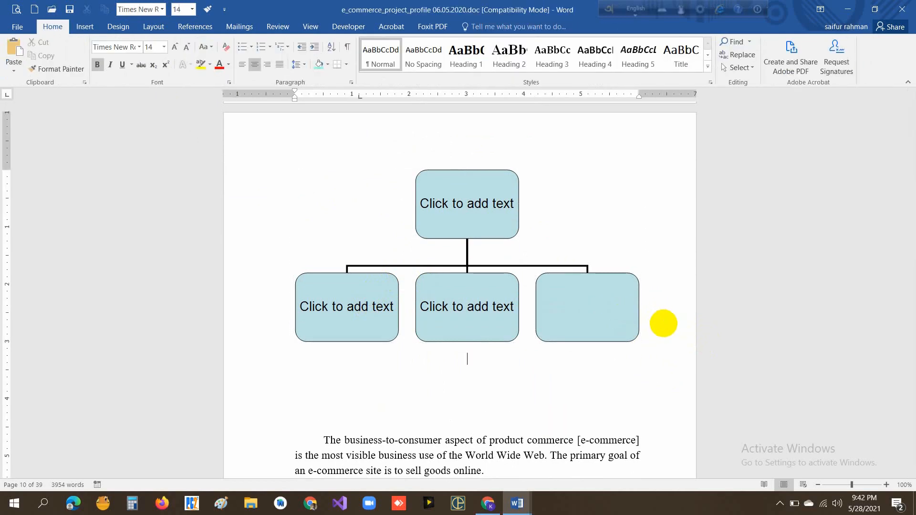
click(86, 26)
click(199, 66)
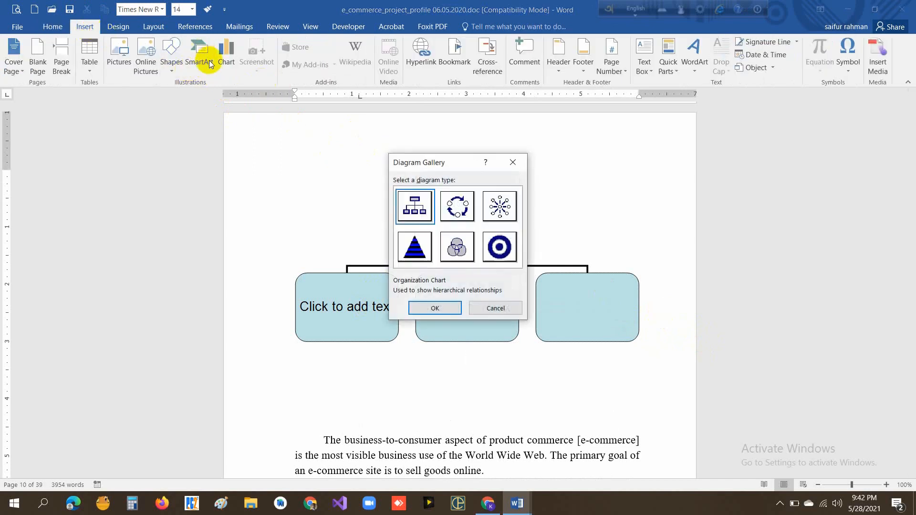
click(461, 210)
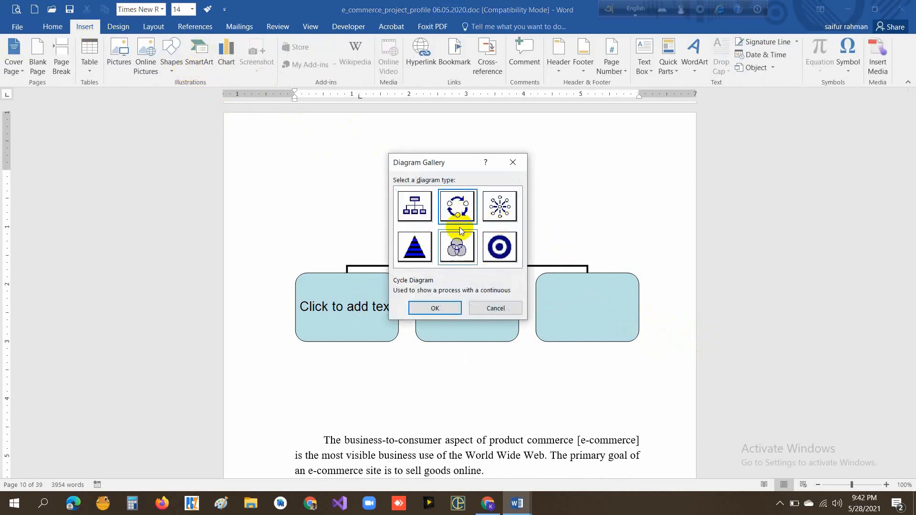
click(434, 307)
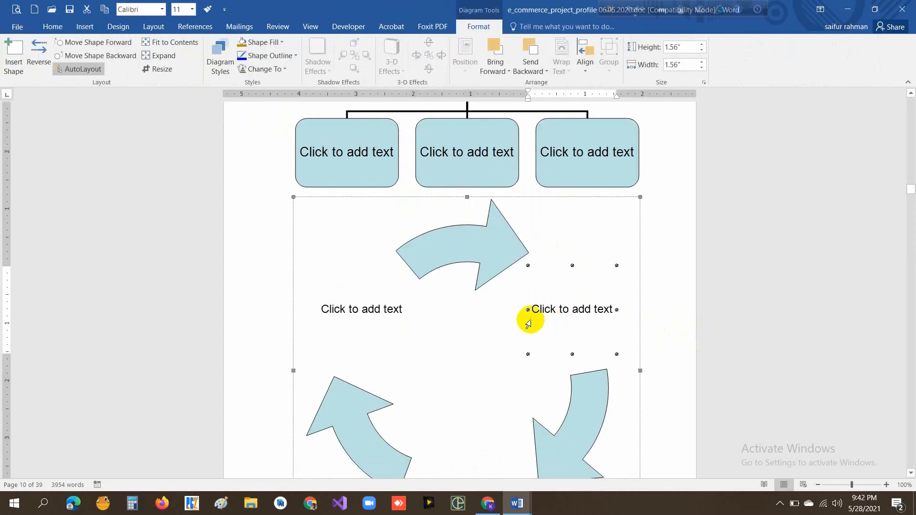
- Label the cycle diagram's three text boxes clockwise as A, B and C, starting with the upper-right box
scroll(491, 291, down, 2)
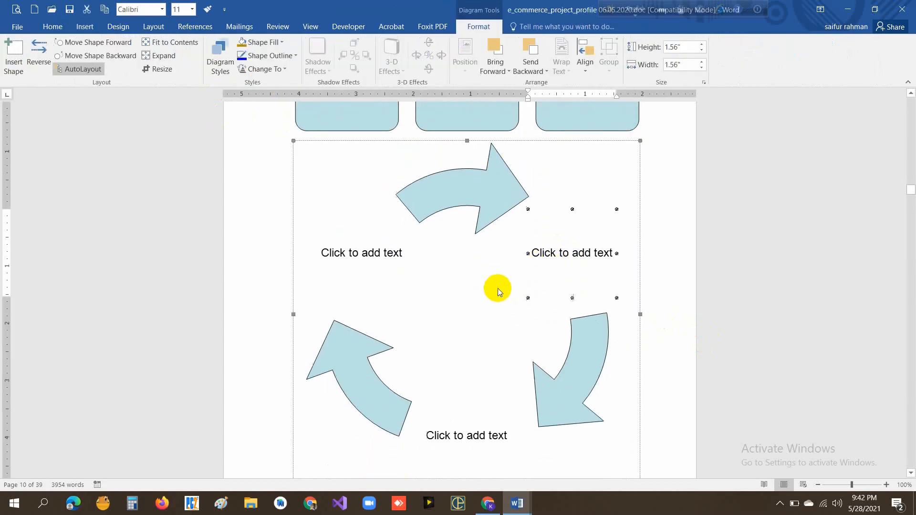
click(572, 255)
text(A)
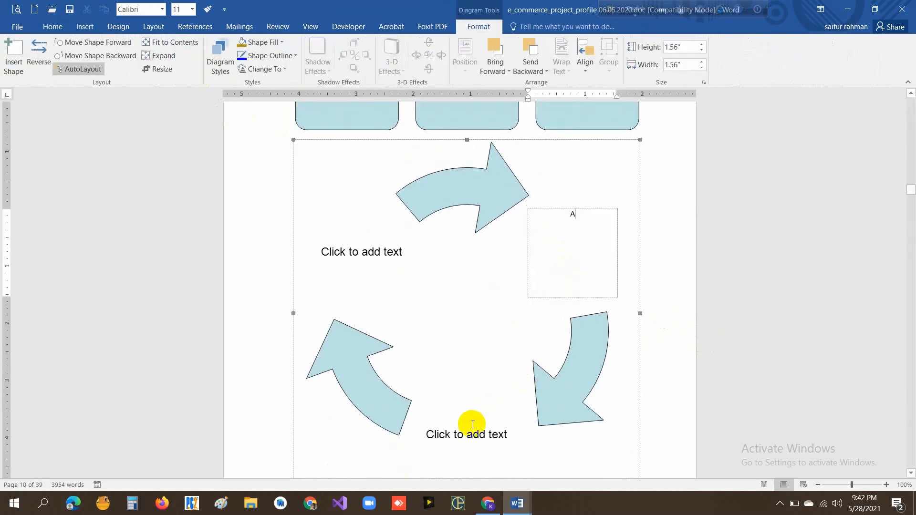
click(469, 431)
text(B)
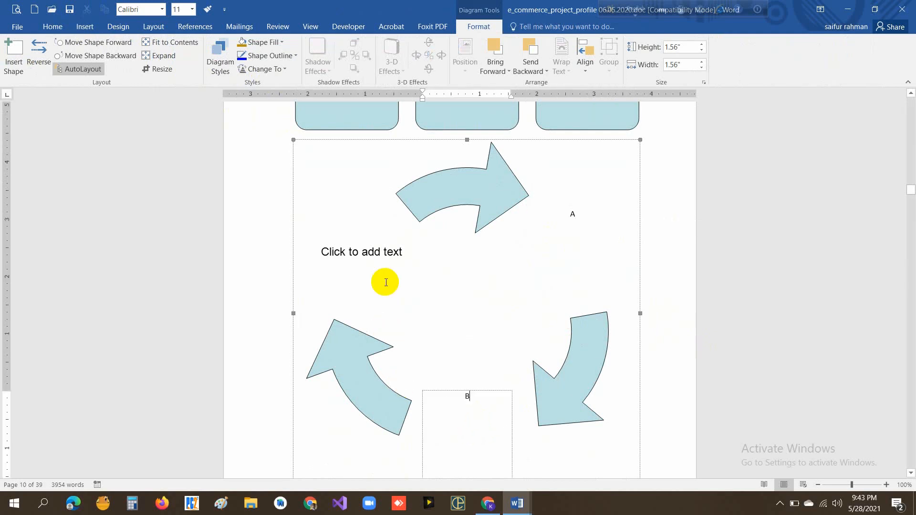
click(385, 257)
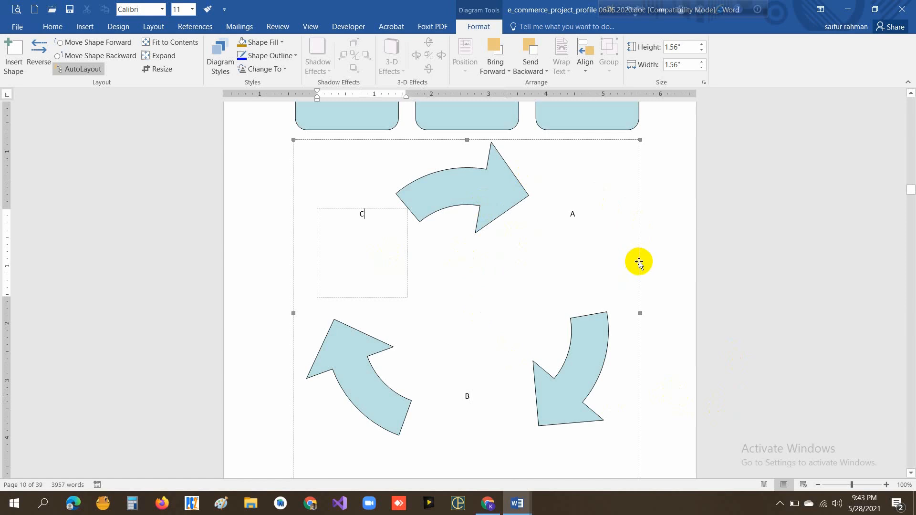
key(Escape)
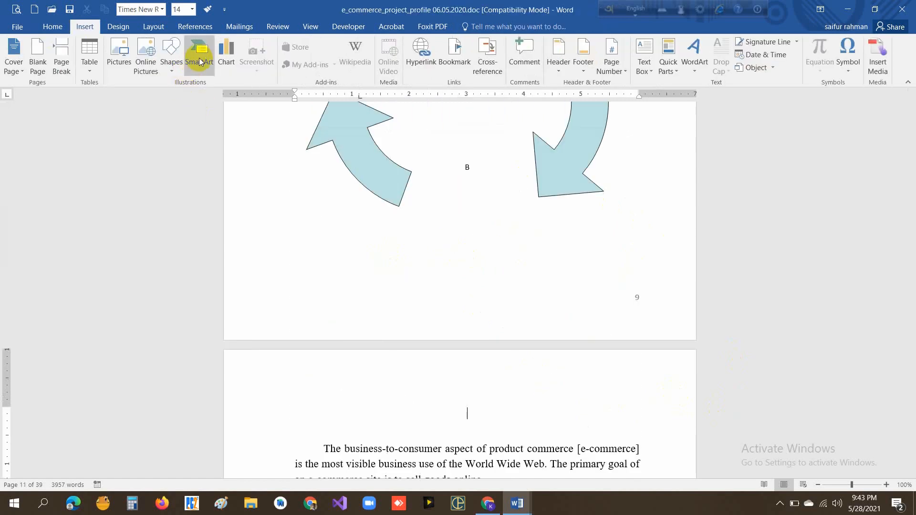
- Insert a default column chart below the cycle diagram and close its datasheet, keeping the sample data
click(224, 59)
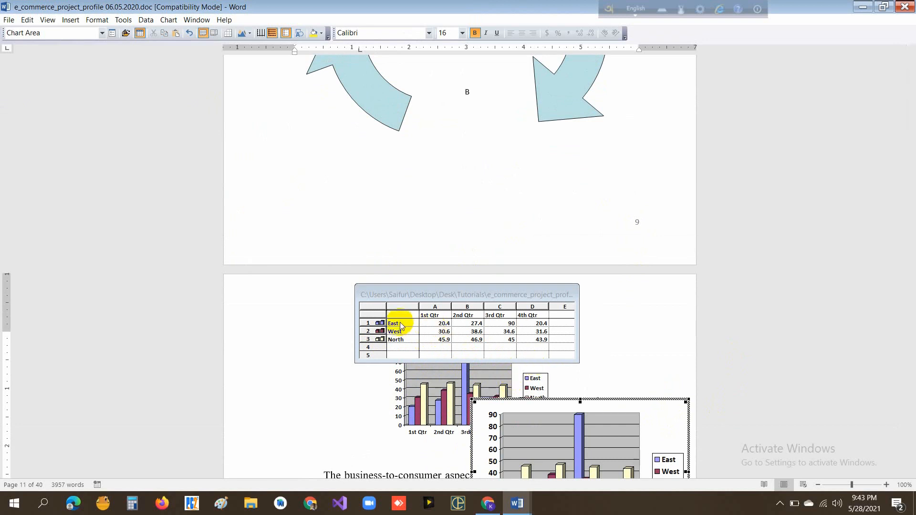
scroll(542, 348, down, 1)
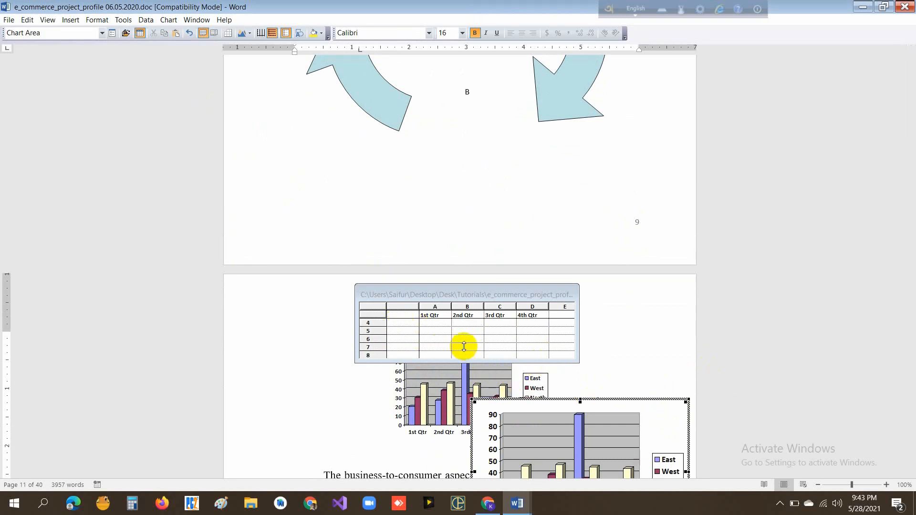
click(632, 358)
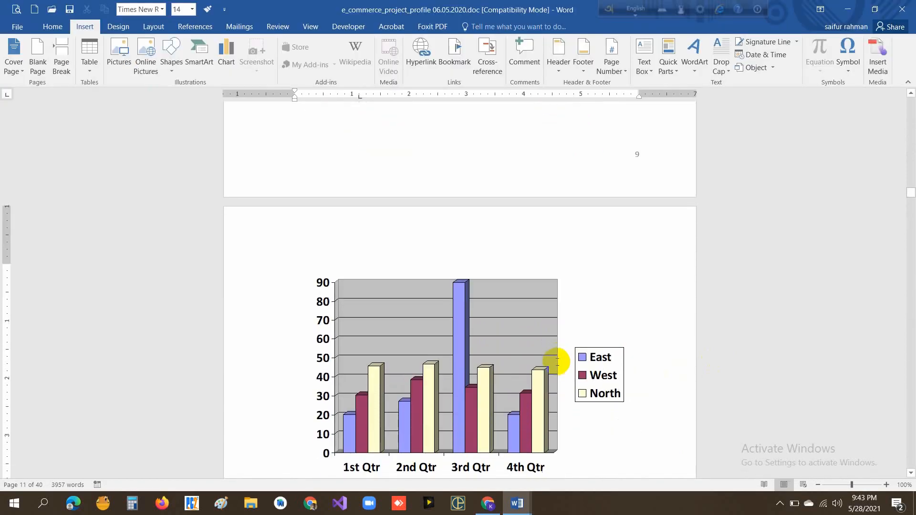
scroll(556, 361, down, 1)
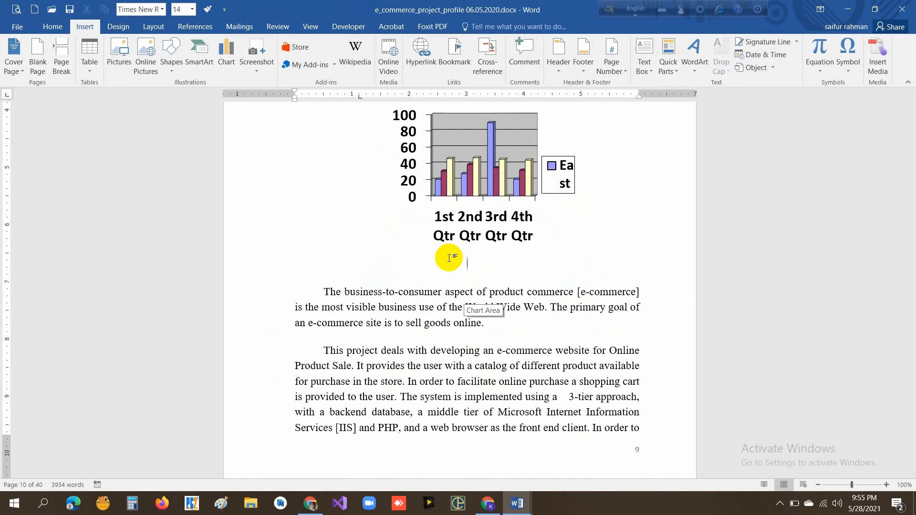
- Insert a screen clipping of the sunset grass photo from Google Images below the chart and apply the metal frame picture style
click(252, 58)
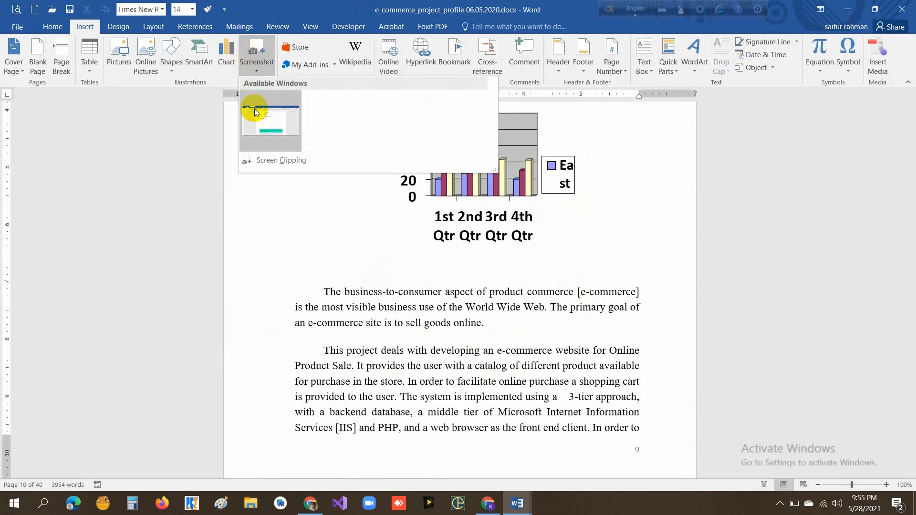
click(262, 161)
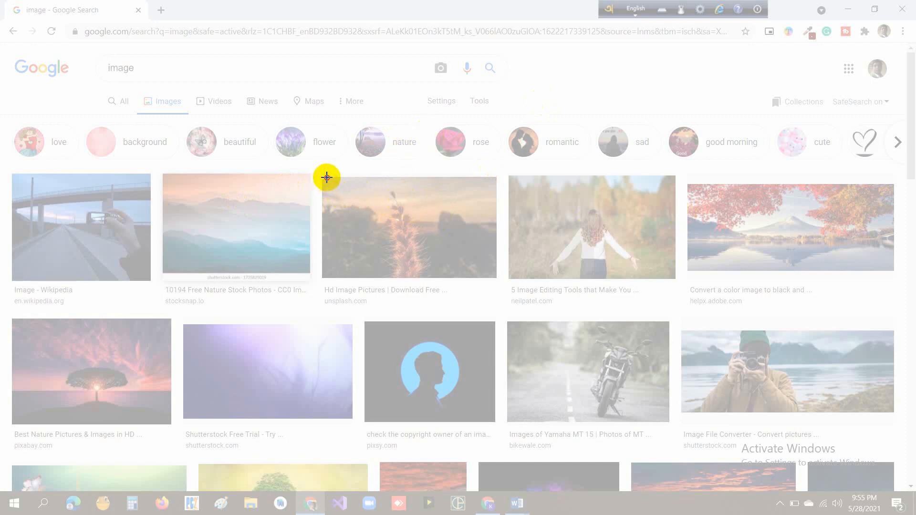
drag(326, 177, 499, 278)
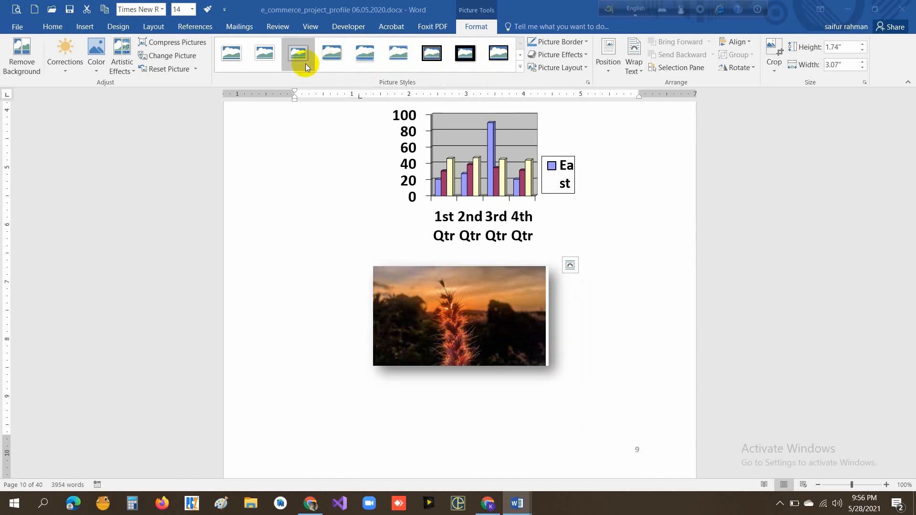
click(296, 56)
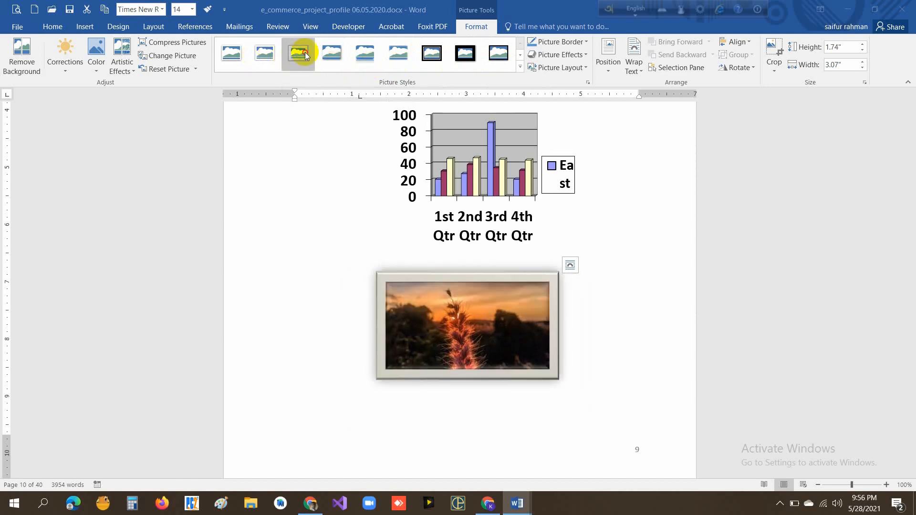
click(623, 329)
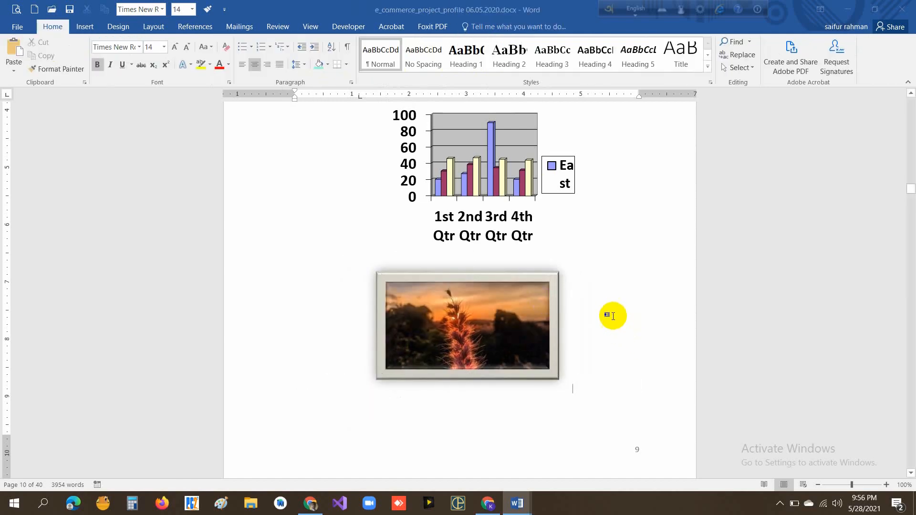
- Select the word "e-commerce" in the last line of the paragraph beginning "The business-to-consumer aspect"
scroll(613, 316, down, 5)
click(85, 26)
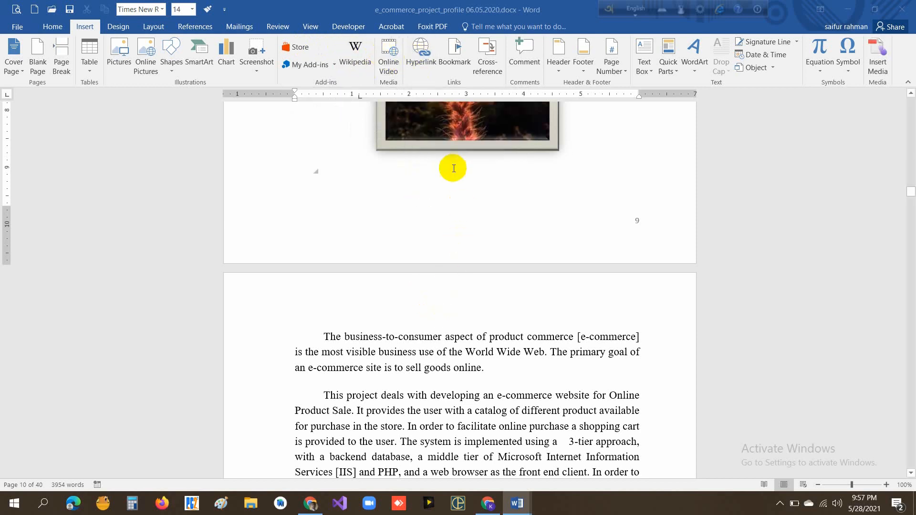
scroll(446, 218, down, 1)
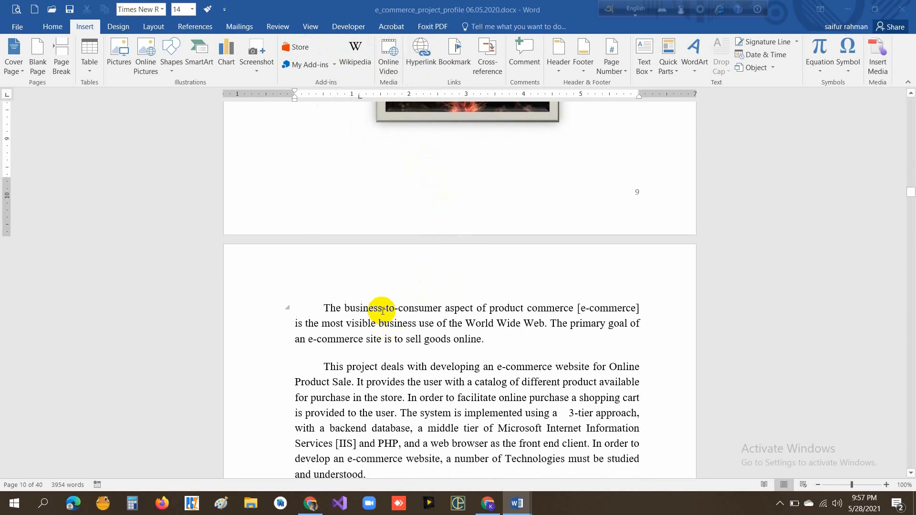
drag(363, 339, 308, 339)
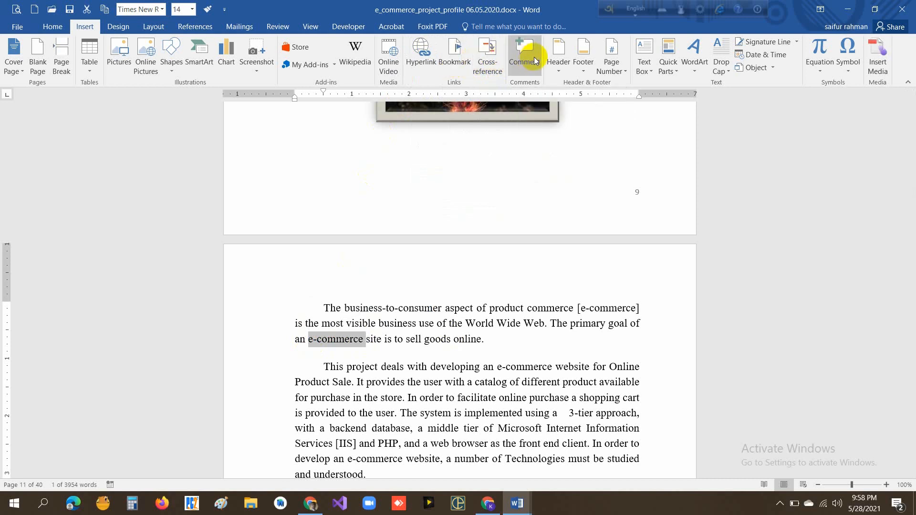
- Browse the built-in header designs and insert the Blank header
click(559, 72)
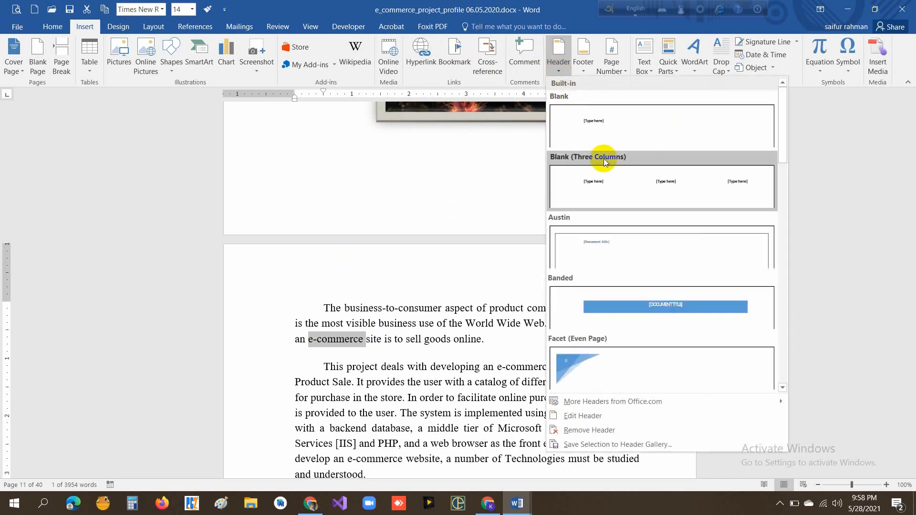
scroll(646, 286, down, 2)
scroll(646, 287, down, 3)
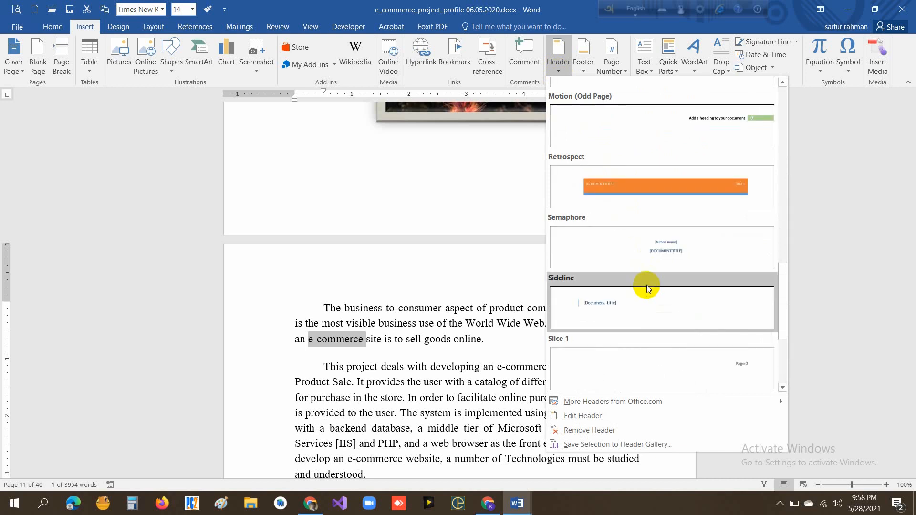
scroll(646, 285, up, 2)
scroll(646, 283, up, 3)
scroll(636, 253, down, 12)
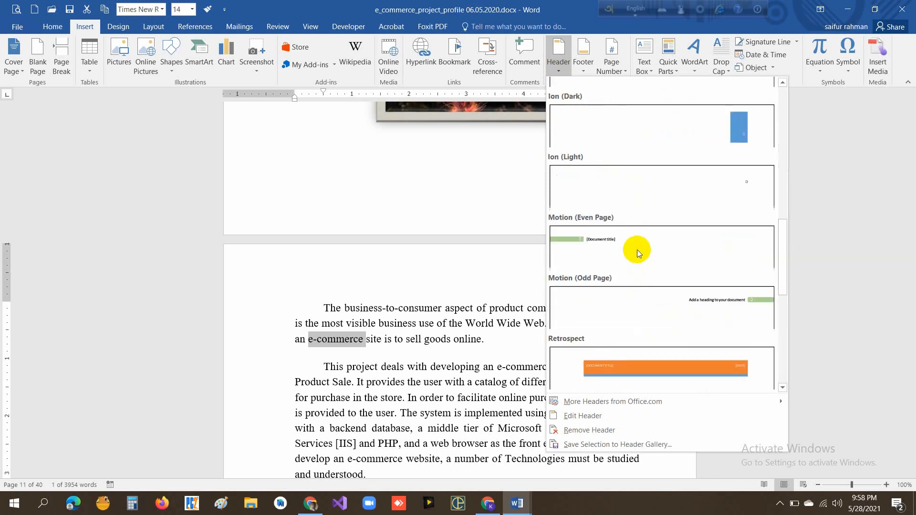
scroll(637, 250, up, 15)
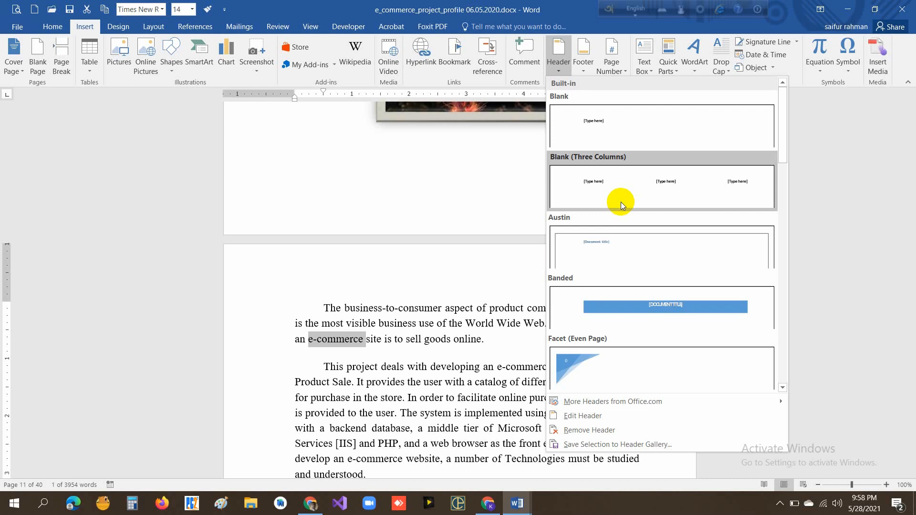
click(623, 136)
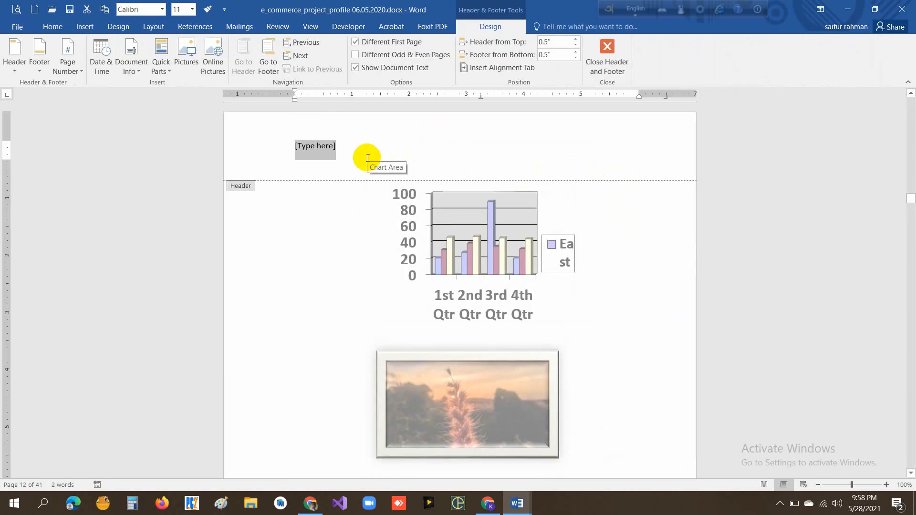
- Replace the header placeholder with "This is Header" and return to the document body
text(This)
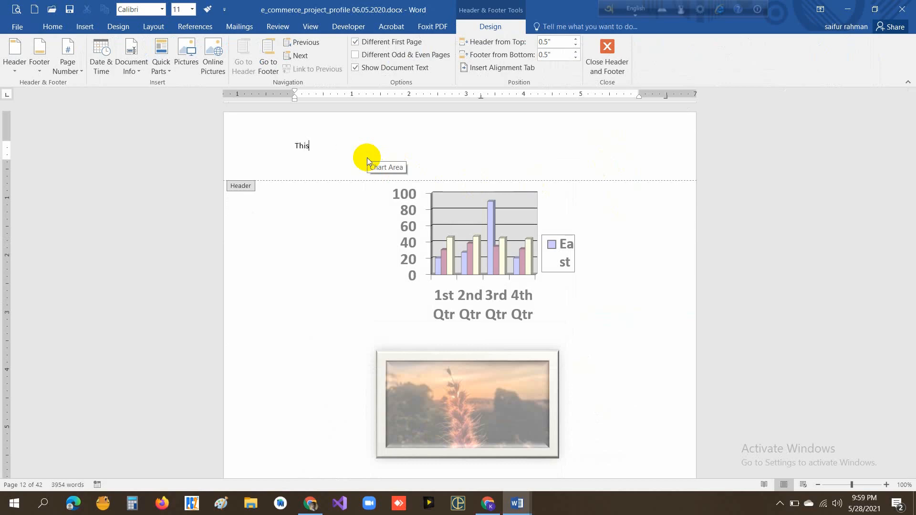
text( is Header)
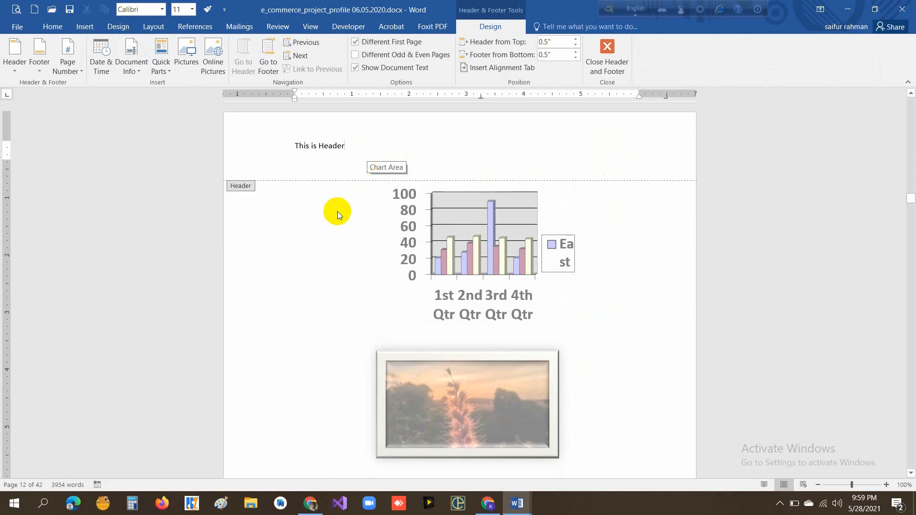
double_click(316, 229)
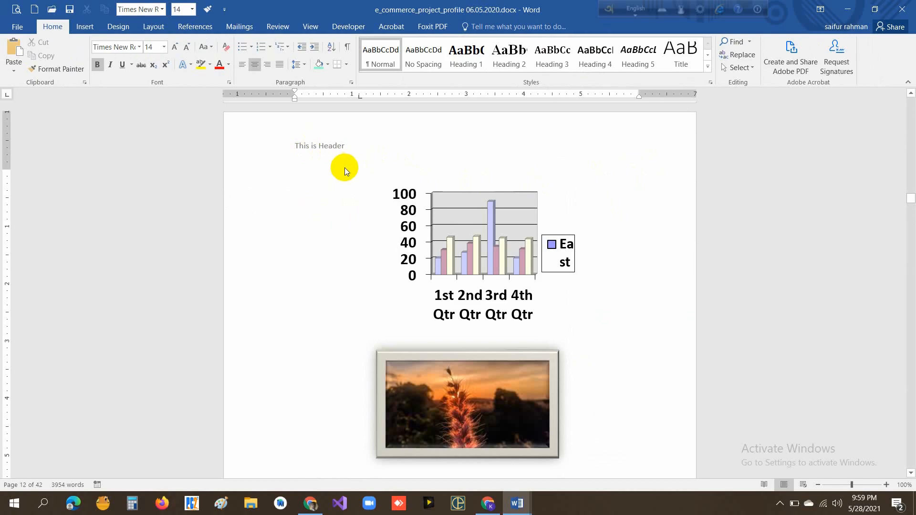
- Check the header on the following pages, opening it for editing on page 13 and returning to the body text
scroll(344, 167, down, 13)
scroll(340, 177, down, 1)
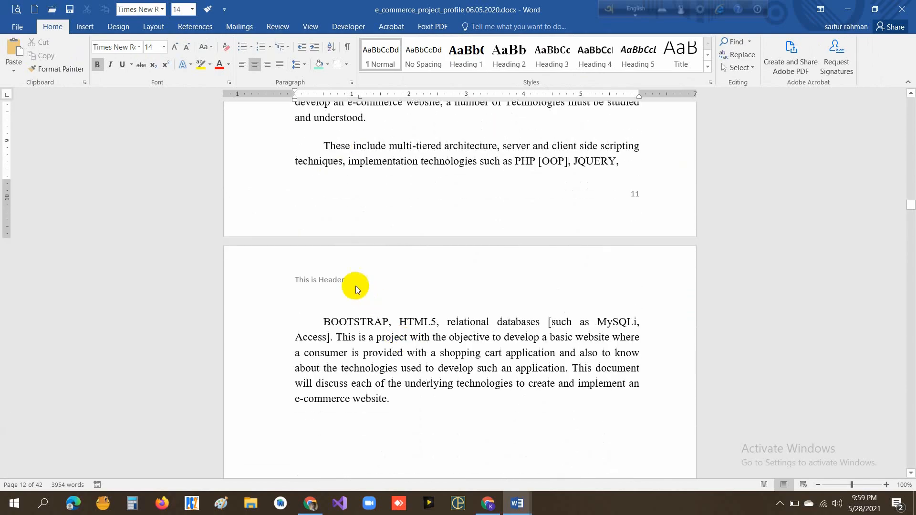
scroll(358, 282, down, 3)
scroll(366, 278, up, 3)
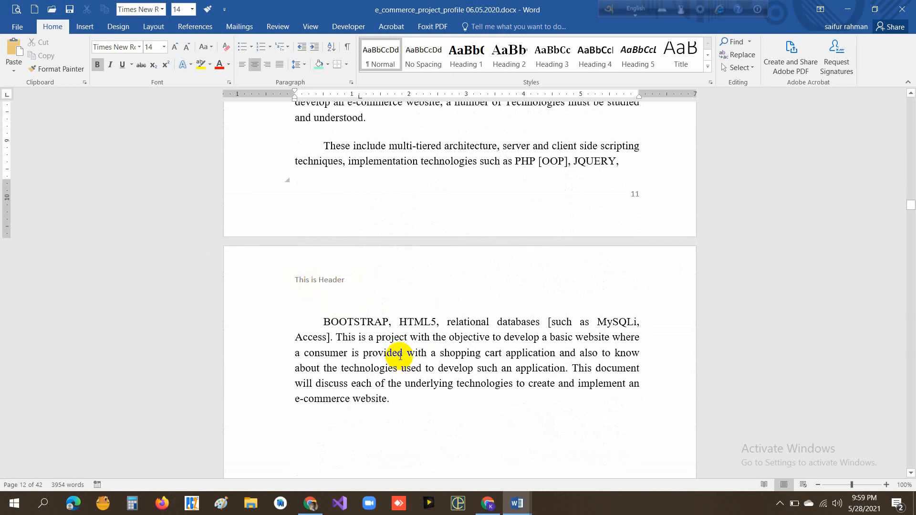
drag(398, 354, 364, 354)
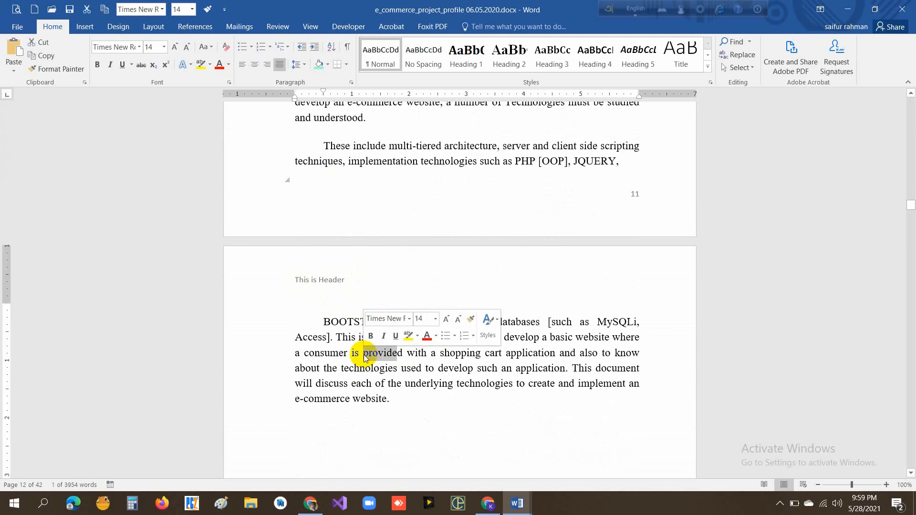
click(336, 273)
double_click(337, 273)
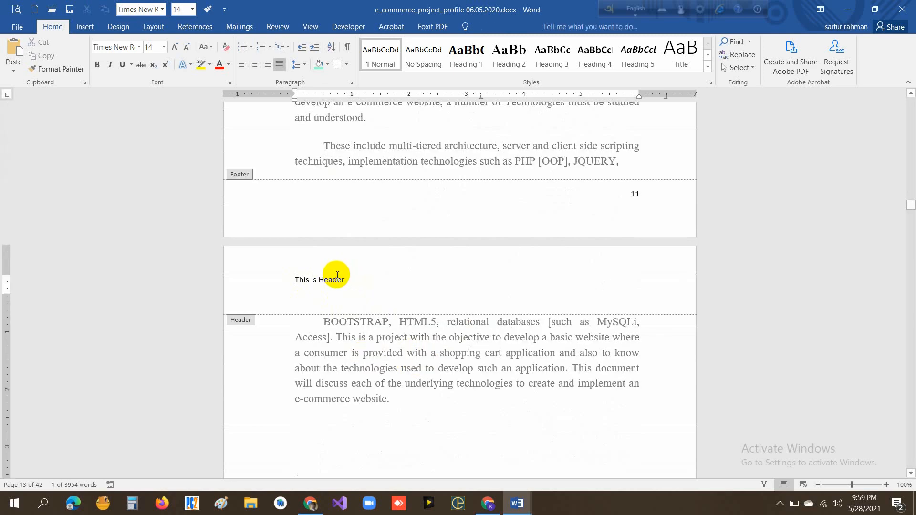
double_click(420, 374)
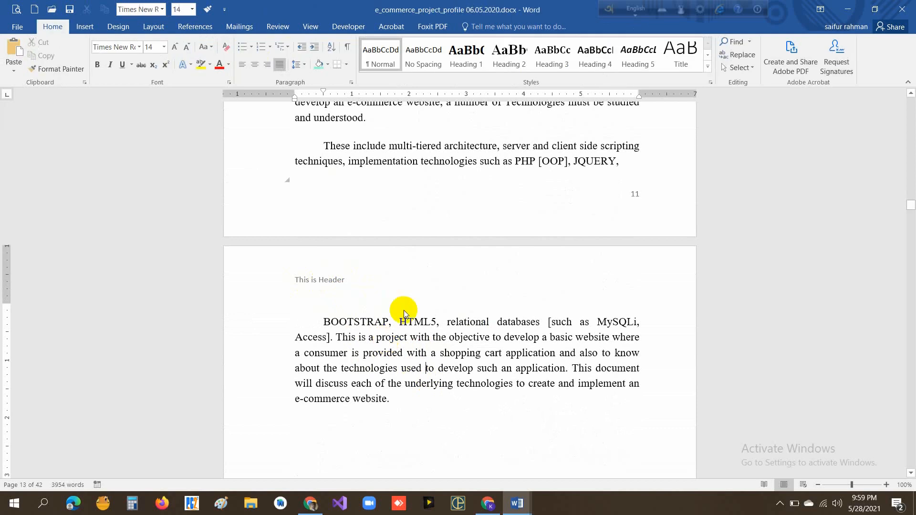
click(86, 28)
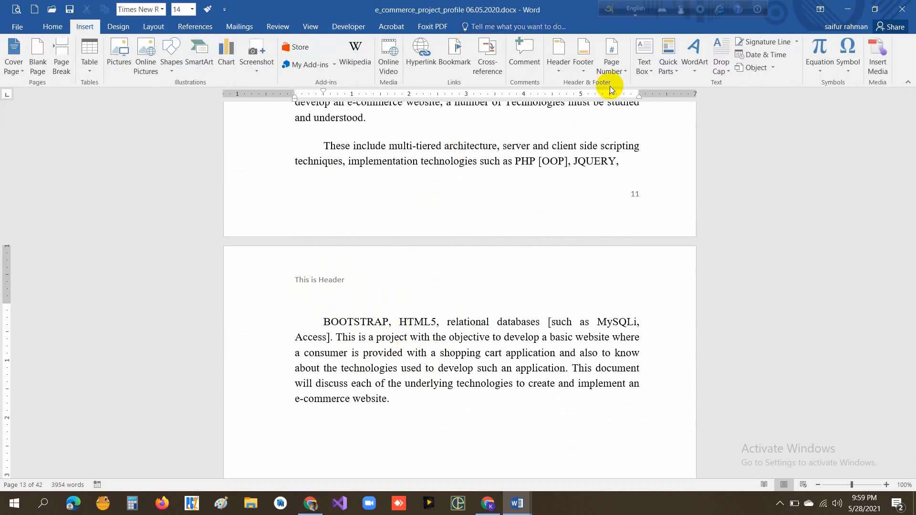
- Insert the built-in Blank footer, replace its placeholder with "This footer", and return to the document body
click(583, 71)
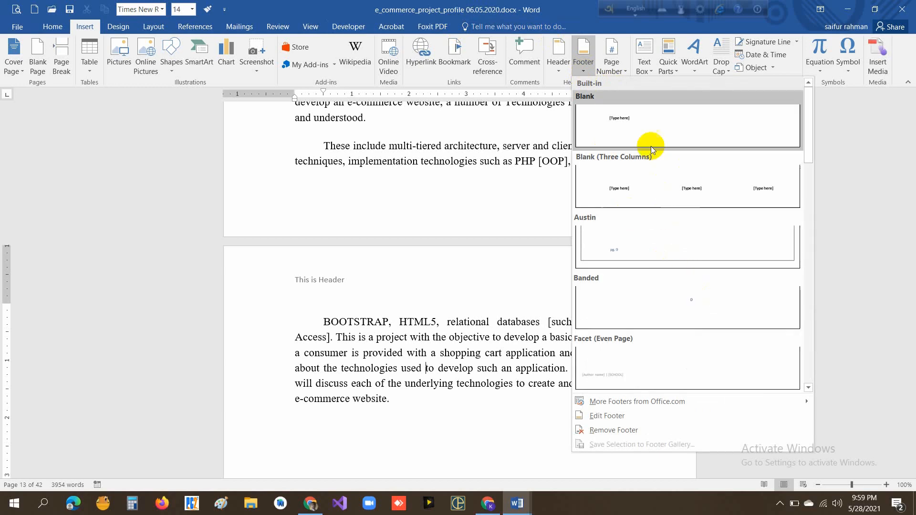
click(650, 132)
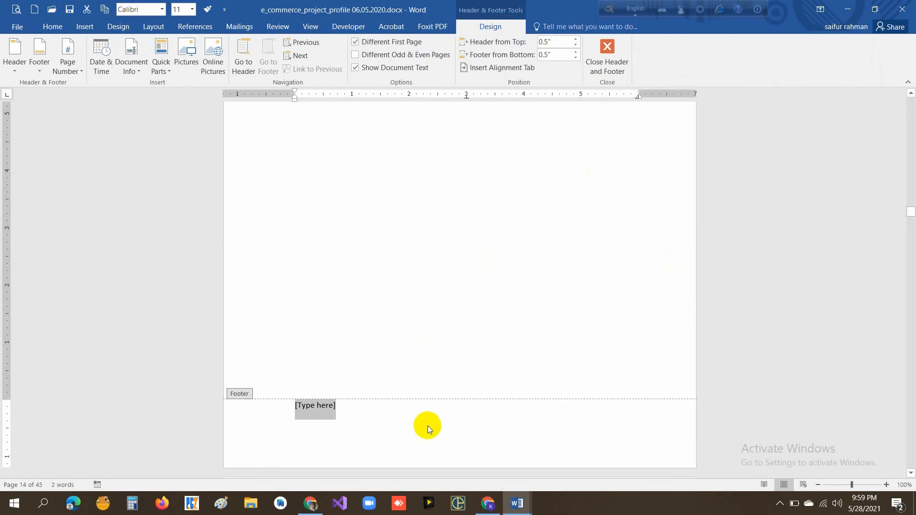
text(This)
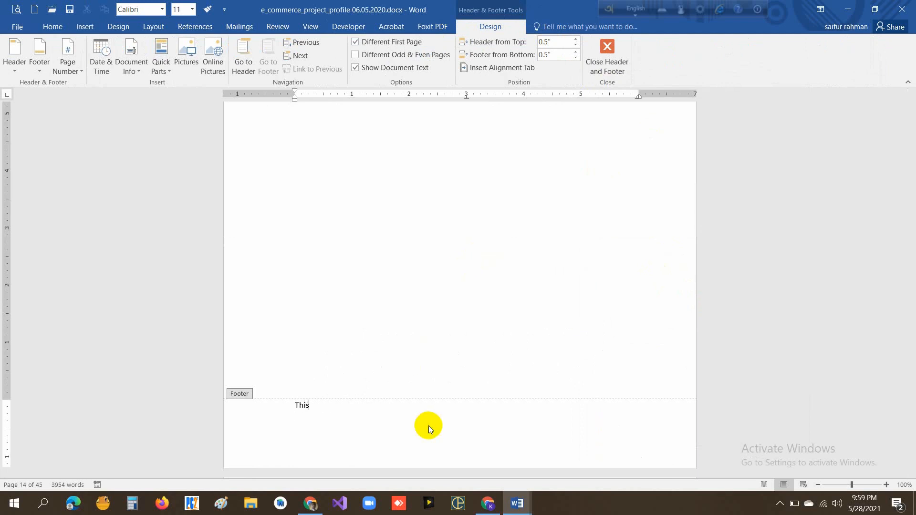
text( footer)
double_click(391, 322)
scroll(443, 357, up, 2)
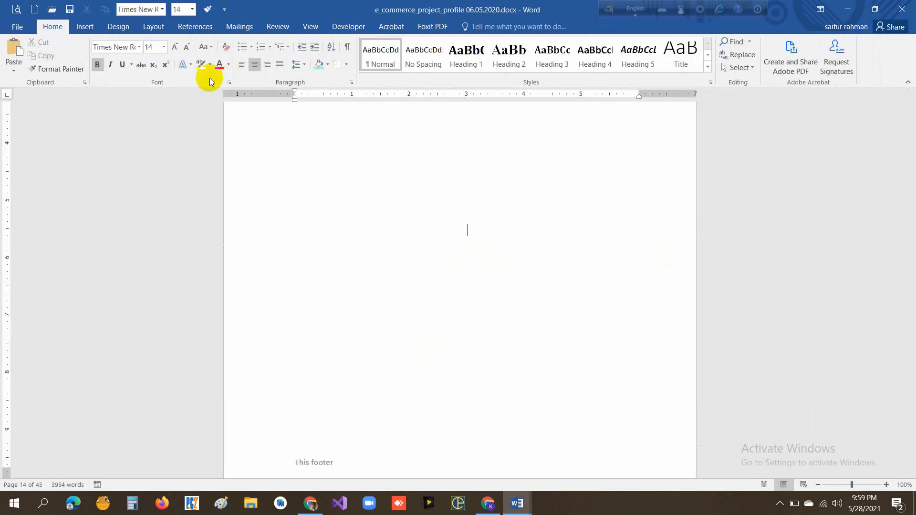
- Review the page number placement options and try 2 as the starting number in the page number format, without applying it
click(87, 29)
scroll(526, 243, up, 1)
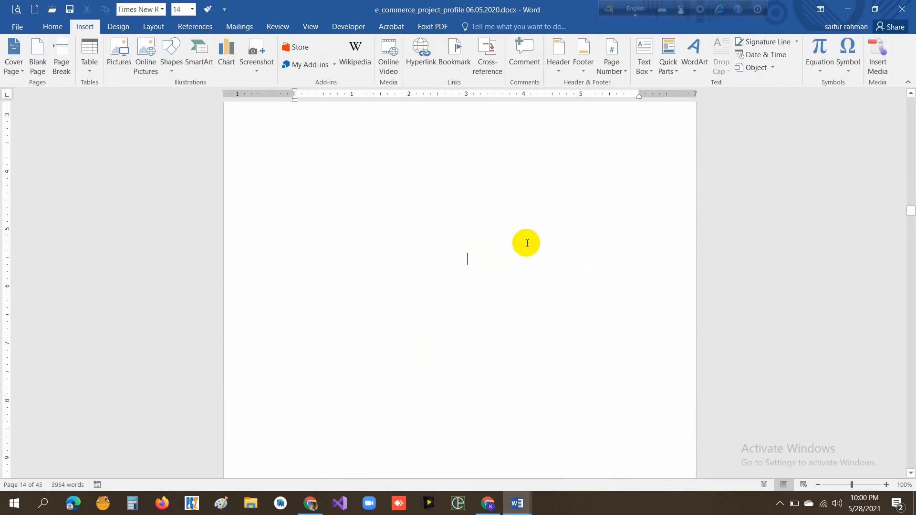
click(625, 73)
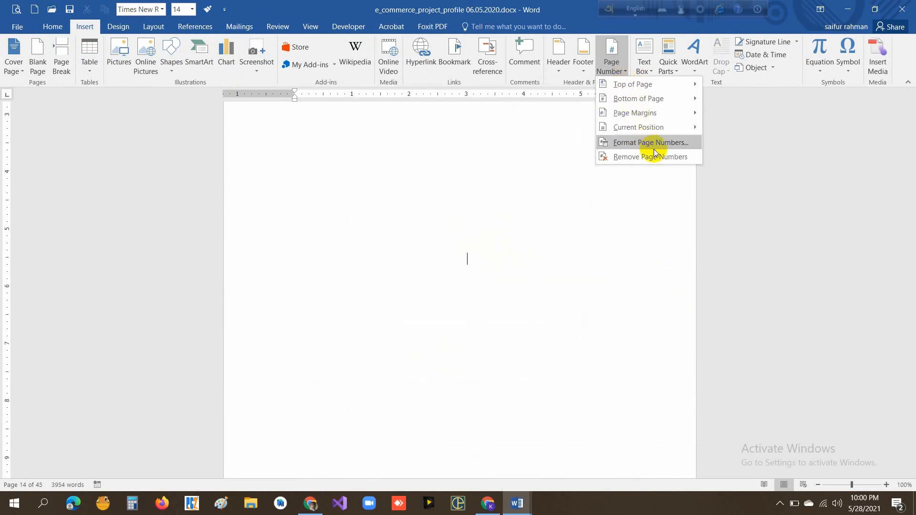
mouse_move(643, 90)
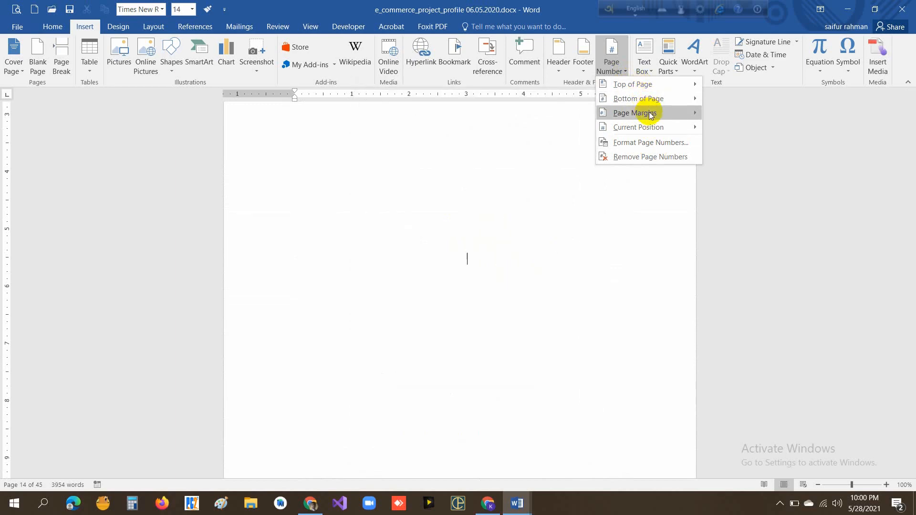
mouse_move(650, 115)
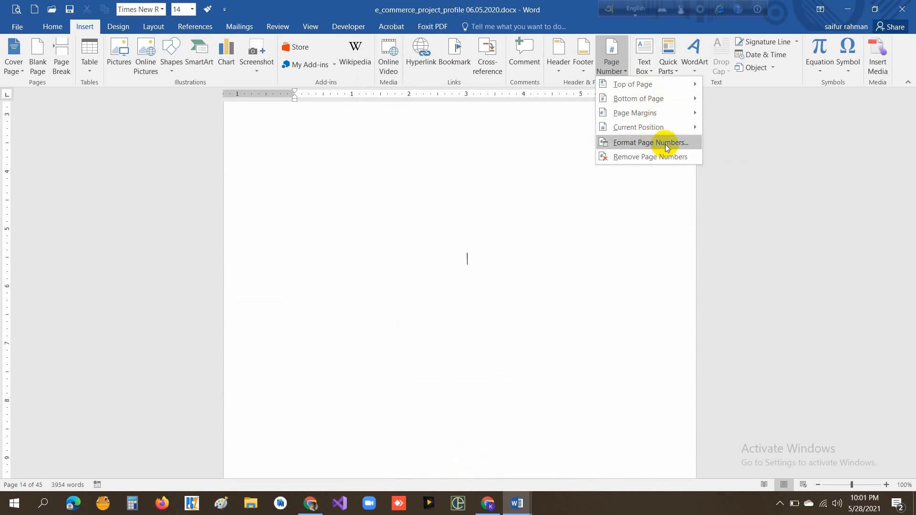
click(666, 142)
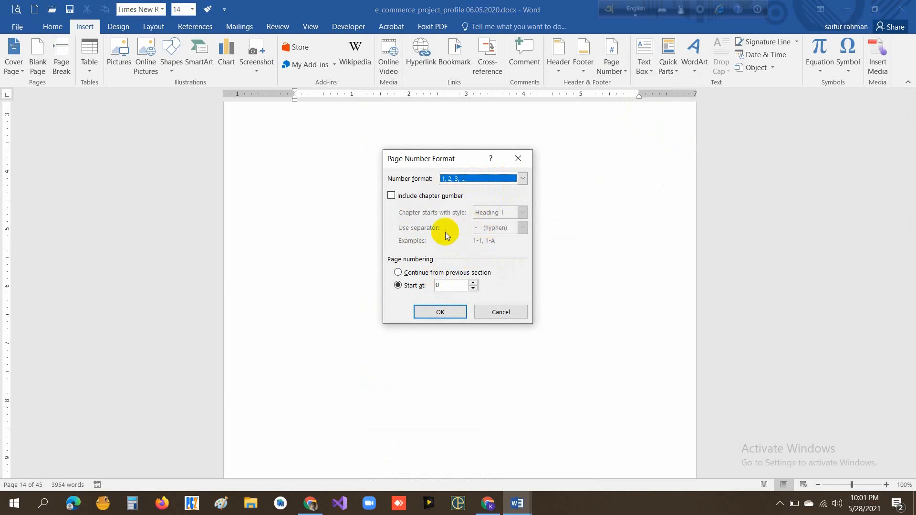
click(436, 285)
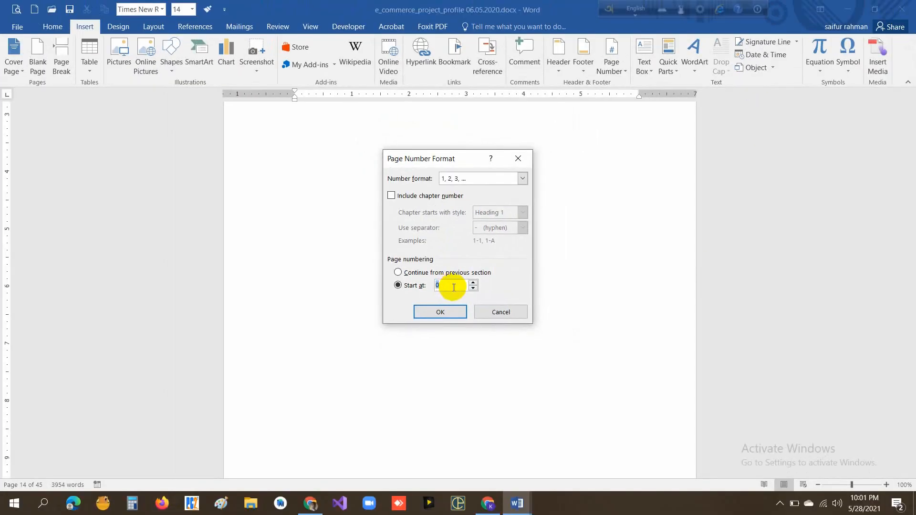
click(500, 312)
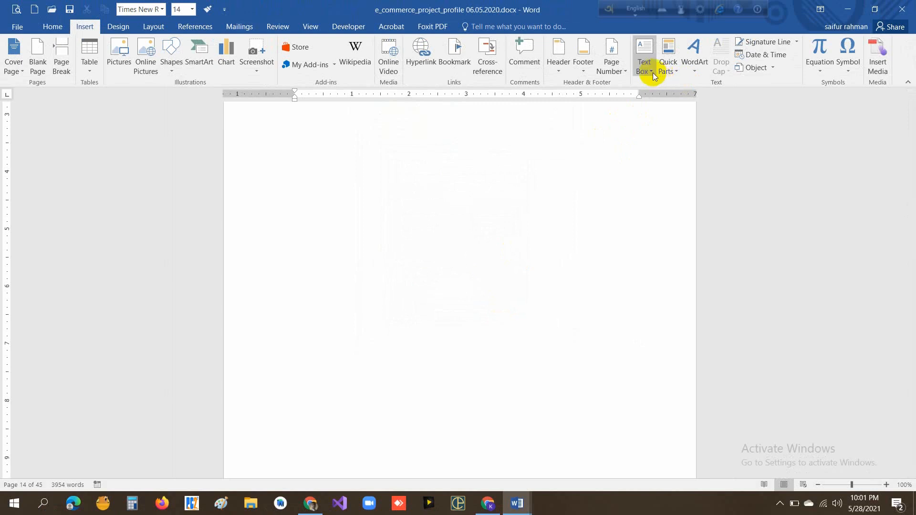
- Insert a Simple Text Box on page 14 and replace its placeholder text with "This Text box"
scroll(535, 193, up, 5)
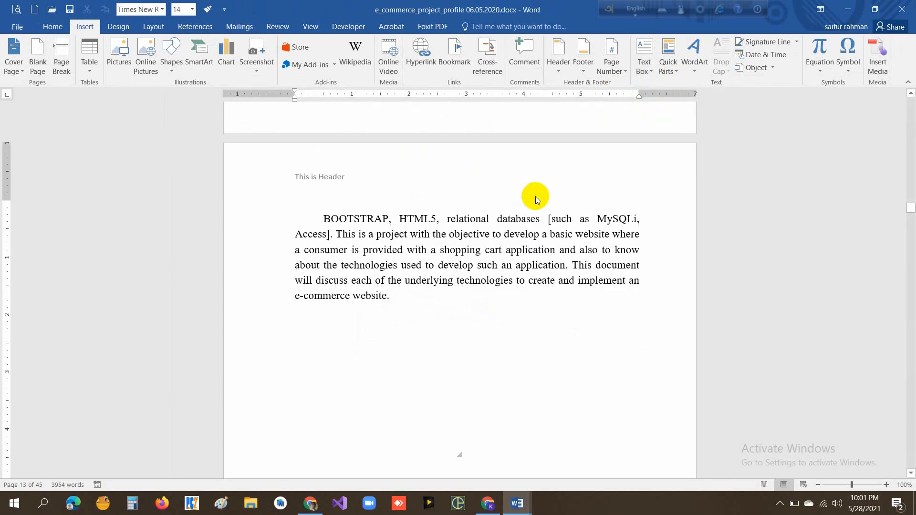
click(651, 71)
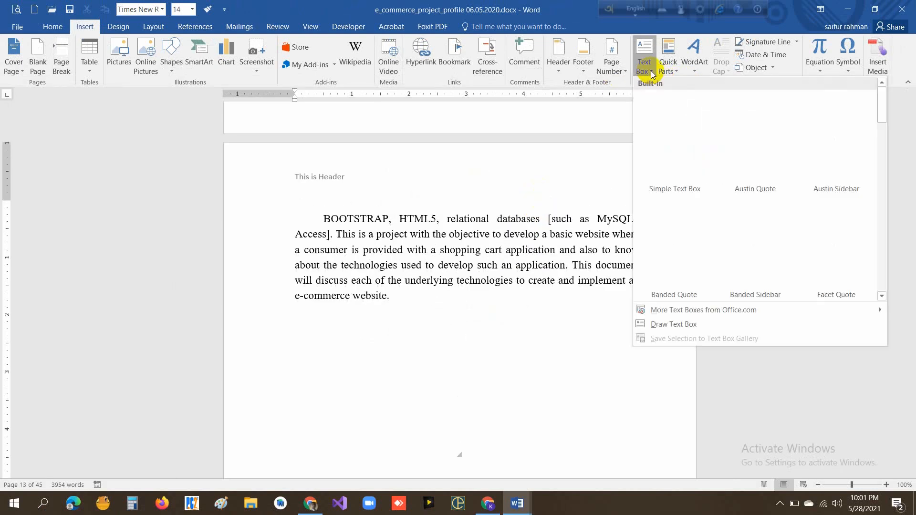
click(685, 141)
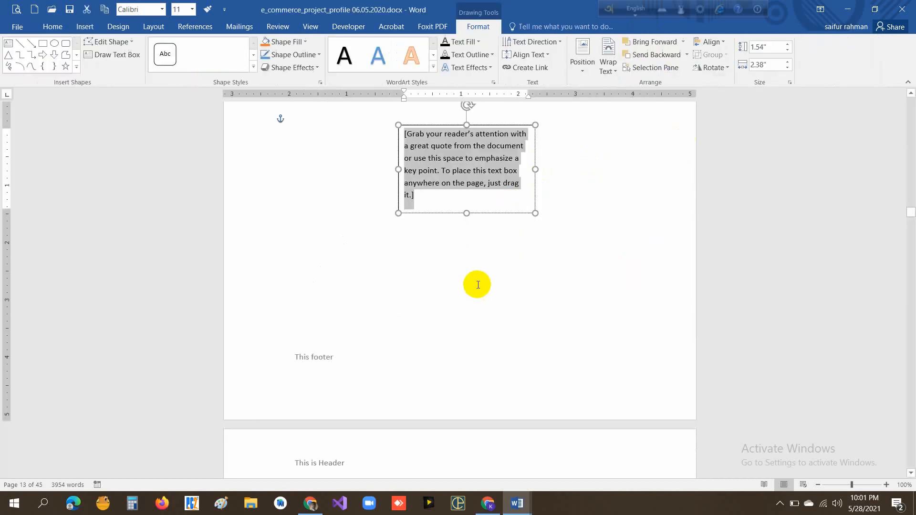
scroll(478, 285, up, 3)
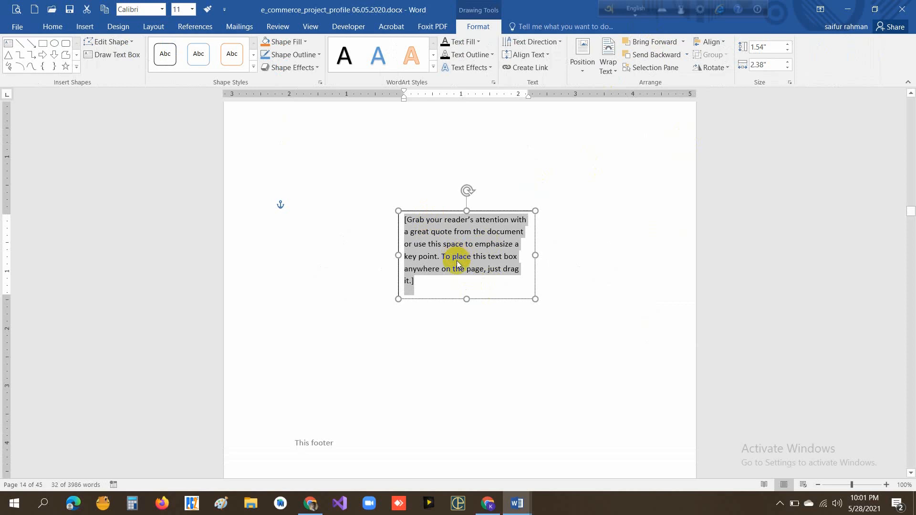
text(This Text box)
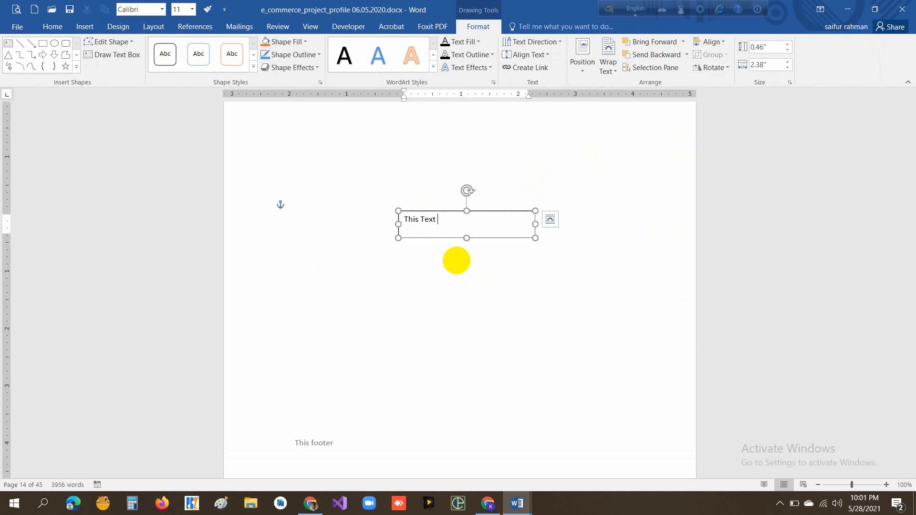
click(443, 326)
- Move the text box slightly left and down on page 14 and open its layout options
click(415, 222)
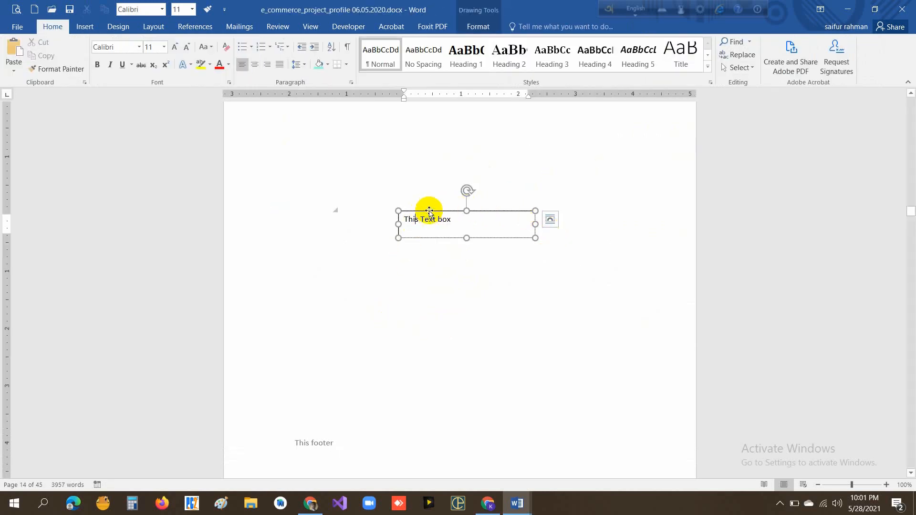
drag(431, 214, 419, 148)
drag(371, 217, 402, 225)
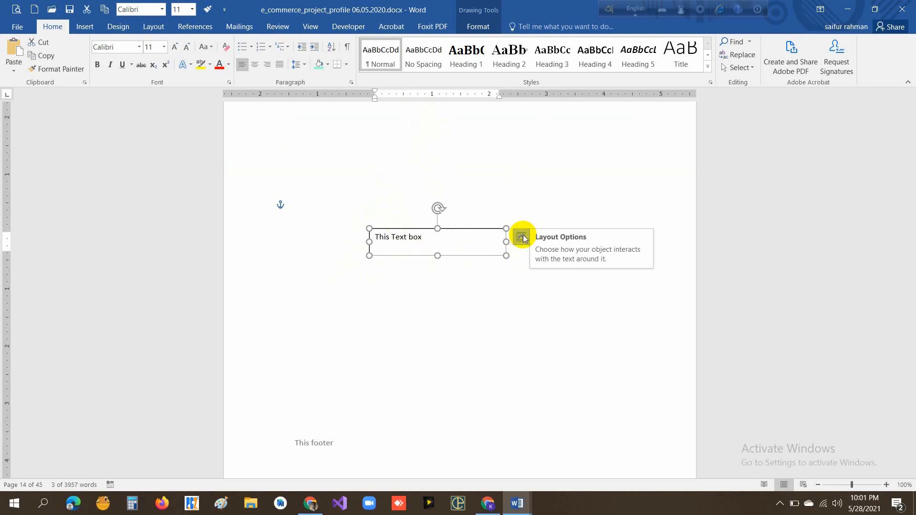
click(521, 236)
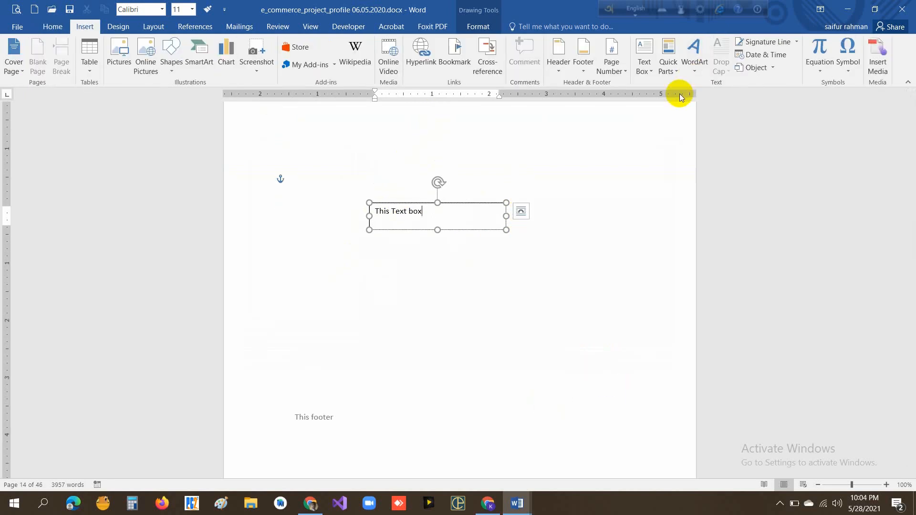
- Examine the Quick Parts options and the available field names, selecting the Eq field, and close the dialog without inserting anything
click(677, 73)
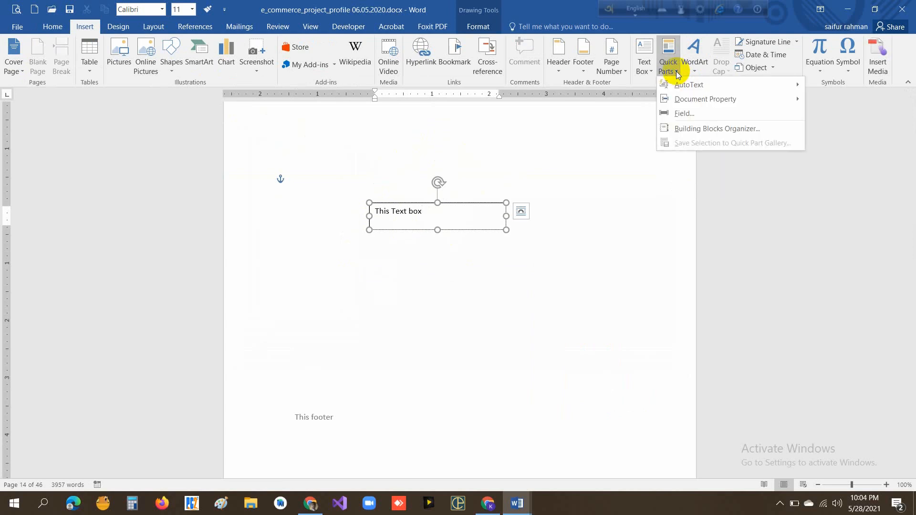
mouse_move(693, 103)
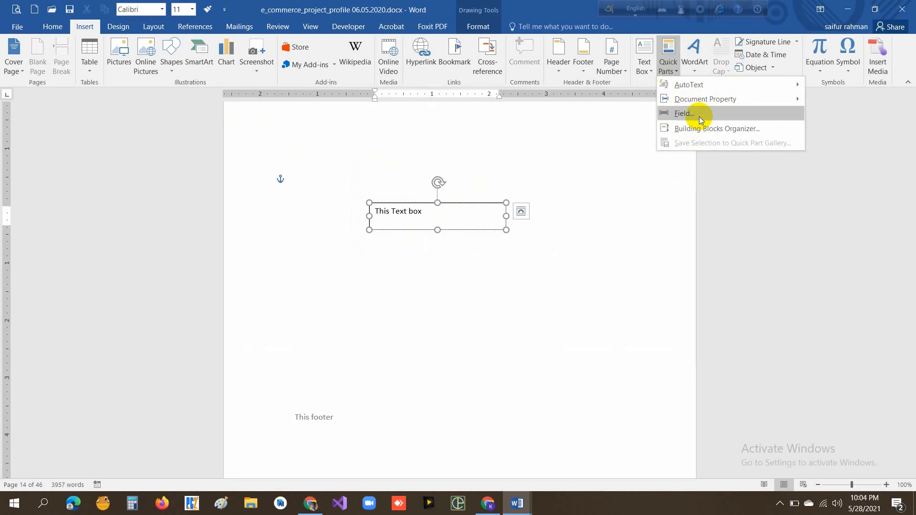
click(699, 114)
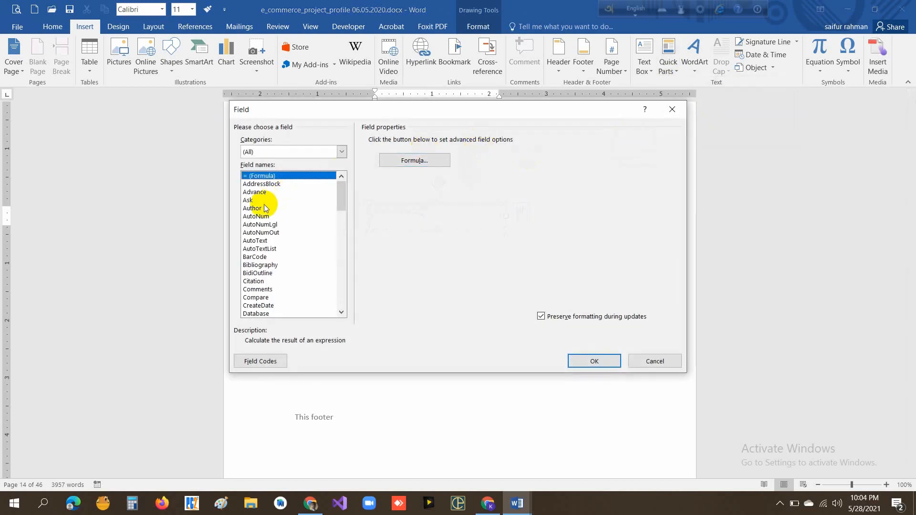
scroll(265, 212, down, 1)
scroll(265, 211, down, 1)
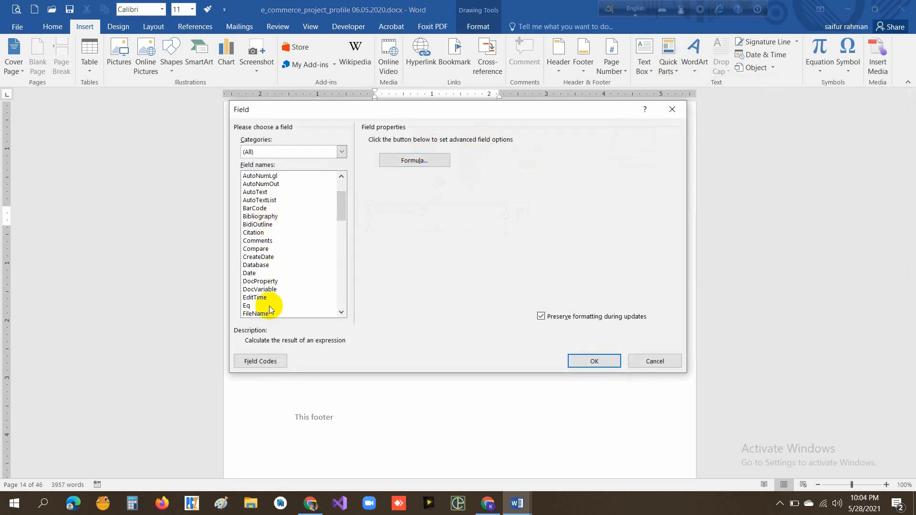
click(248, 306)
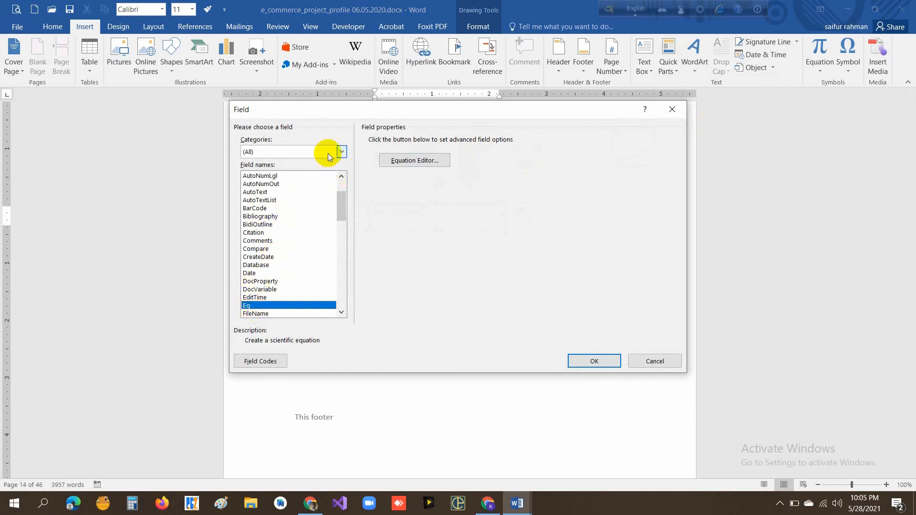
click(653, 361)
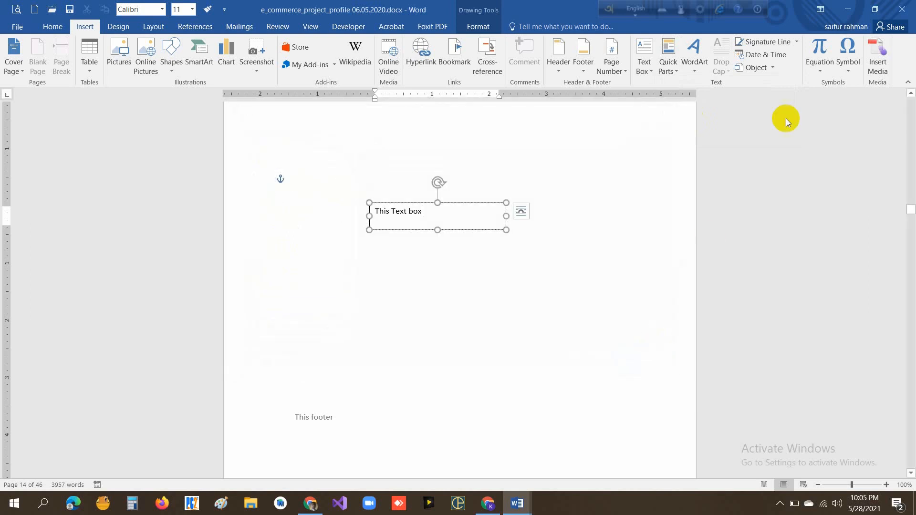
- Browse the built-in equations and insert the Binomial Theorem in the text box
click(820, 74)
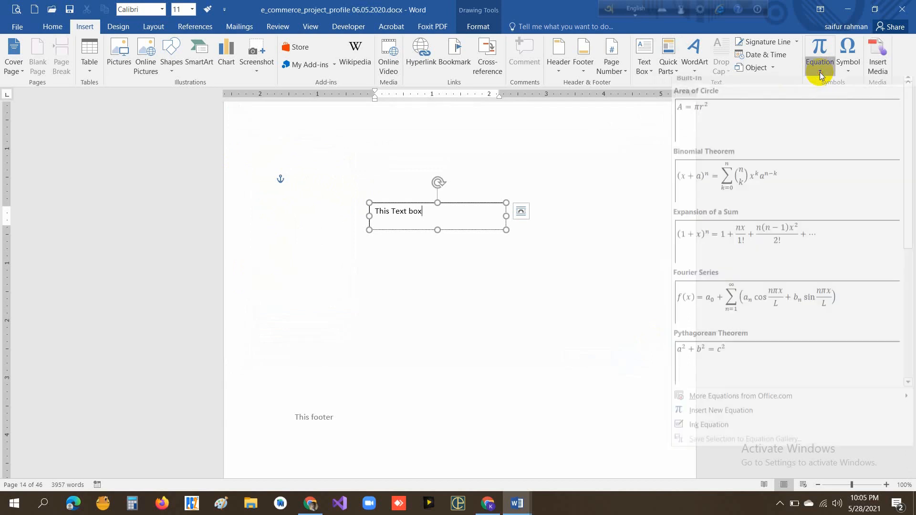
scroll(755, 244, down, 3)
scroll(755, 244, down, 1)
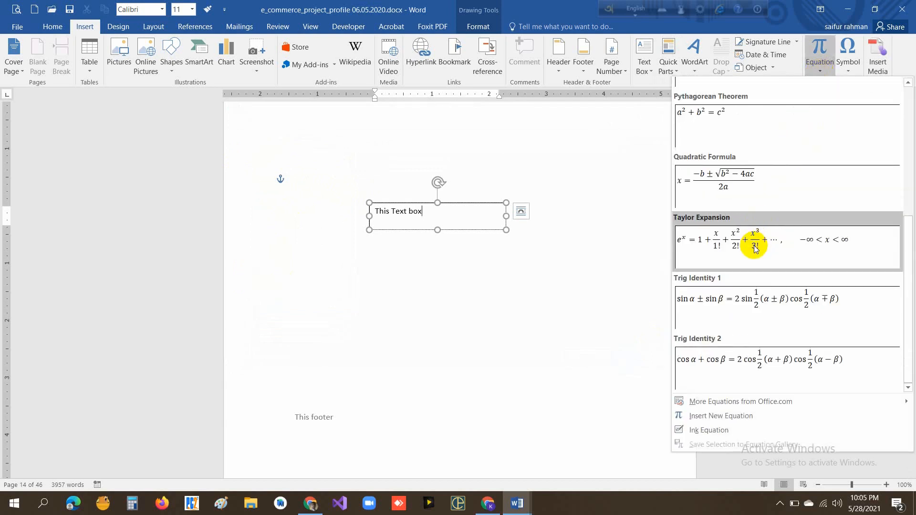
scroll(761, 334, up, 4)
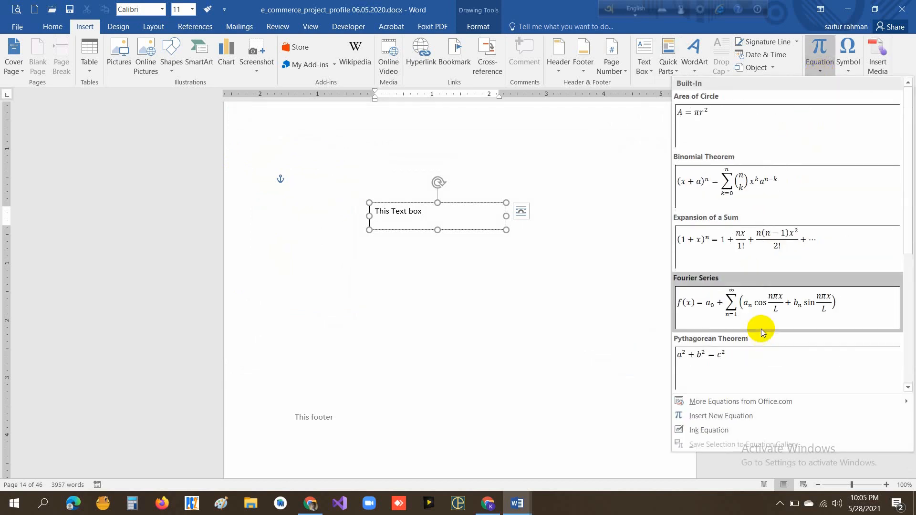
click(737, 189)
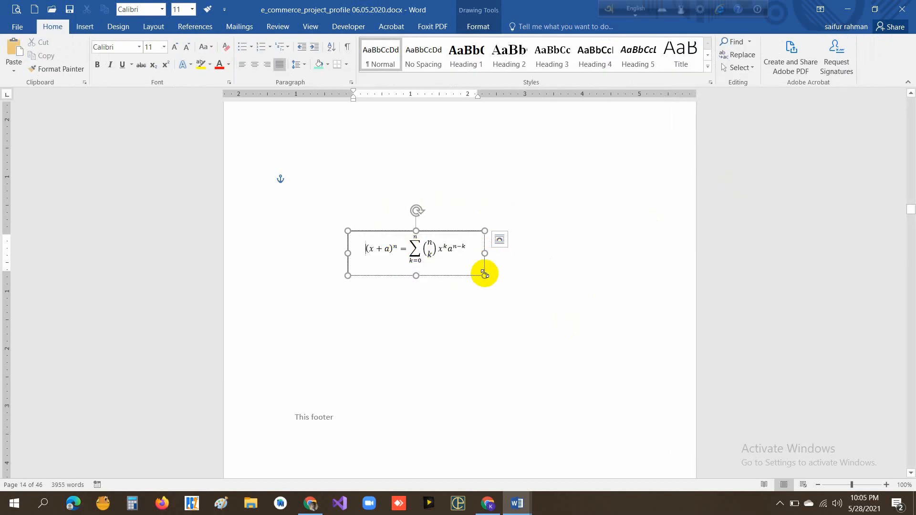
- Enlarge the equation's text box from its lower-right corner and place the cursor back in the page body
drag(484, 274, 554, 293)
click(448, 262)
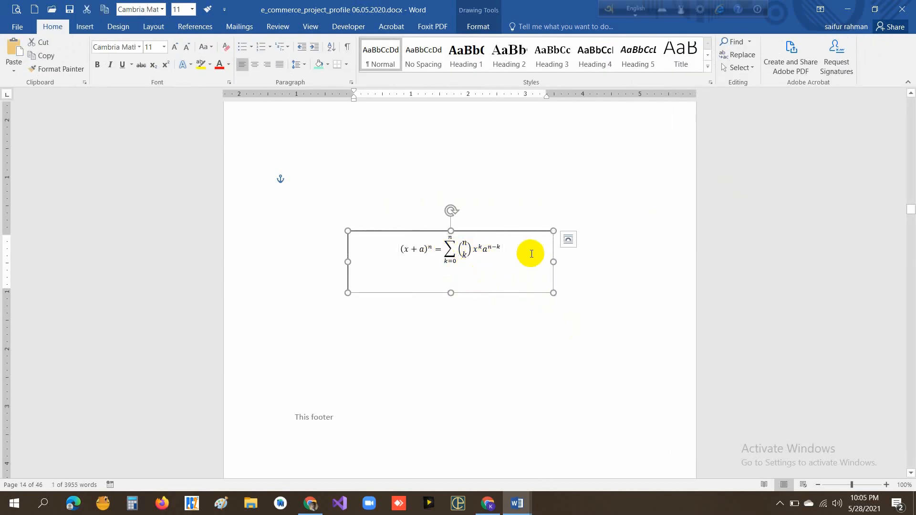
click(601, 208)
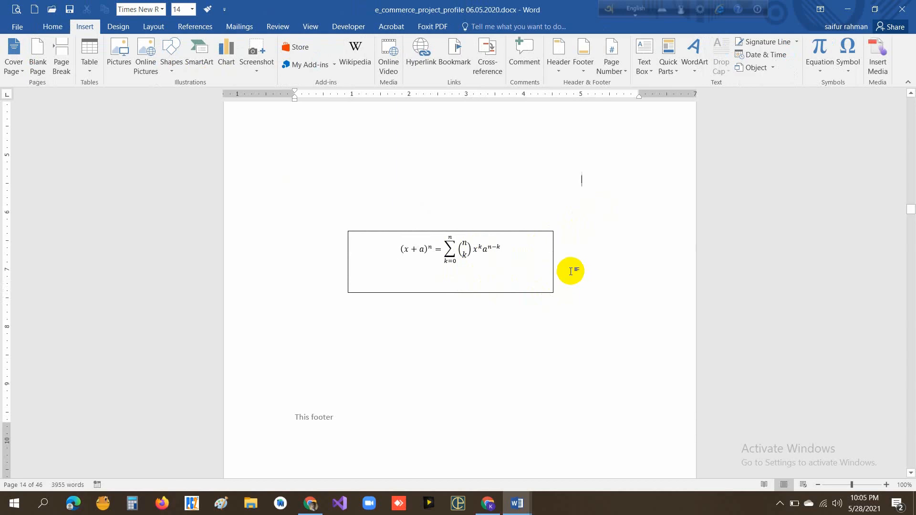
- Open the full symbol list, shift its dialog away from the equation, and switch the font to Symbol
click(848, 71)
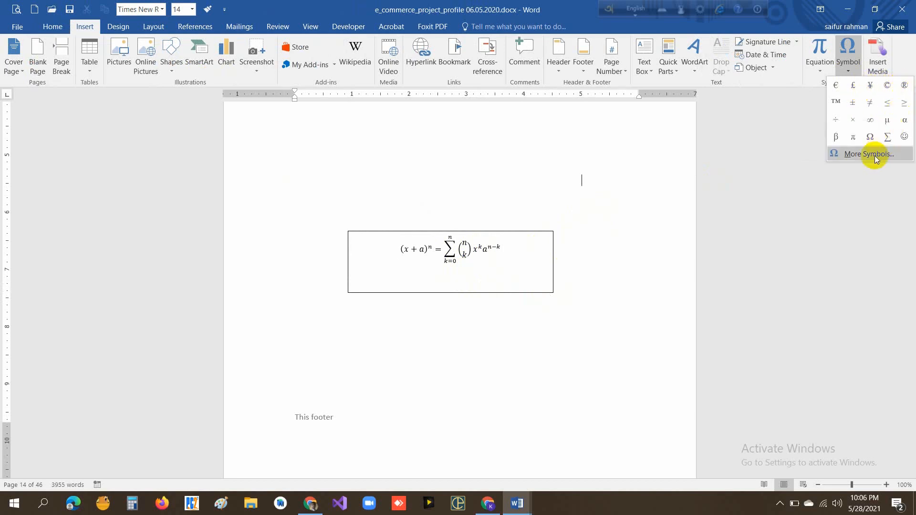
click(476, 174)
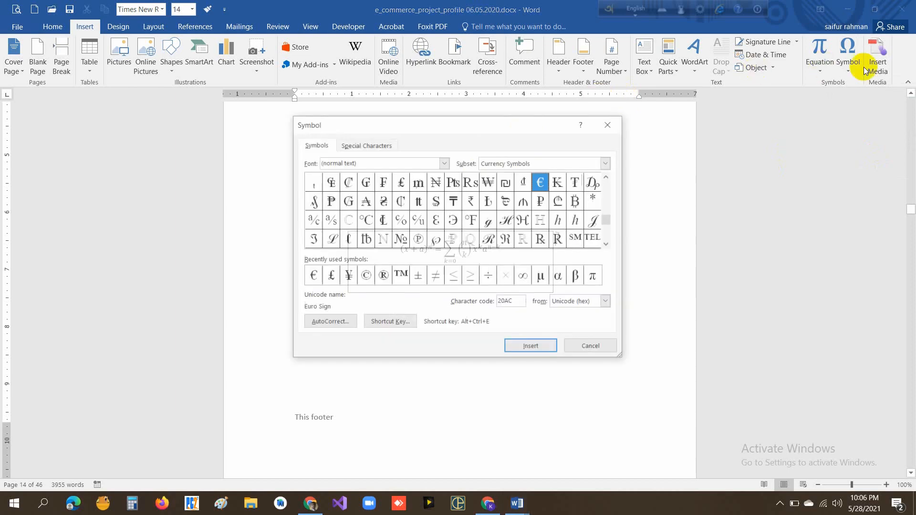
drag(441, 122, 242, 110)
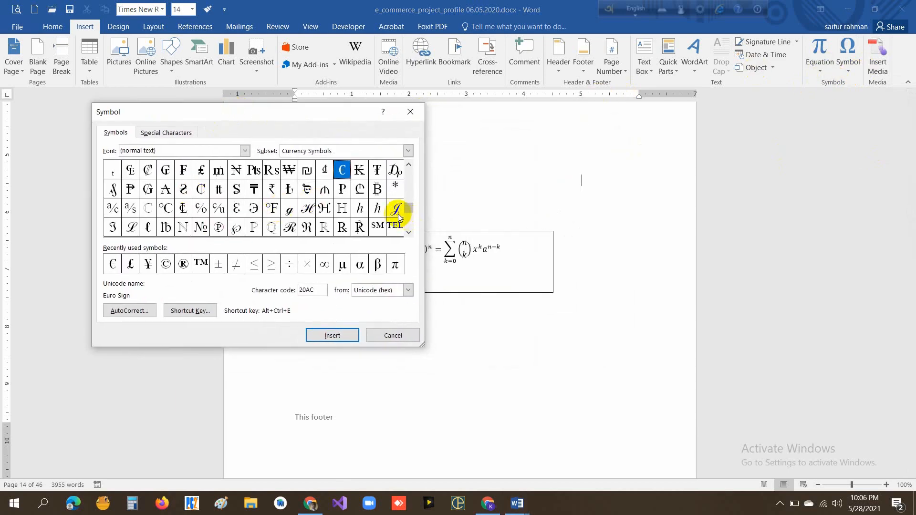
drag(407, 206, 408, 167)
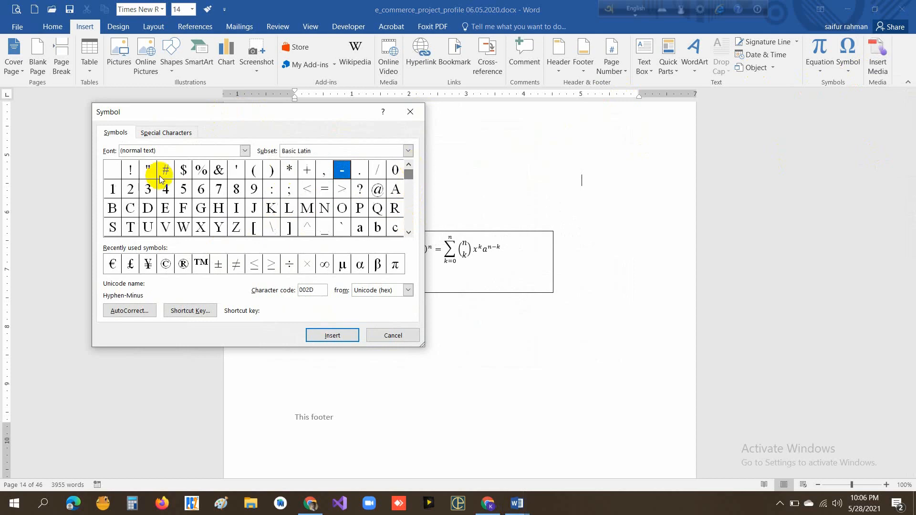
click(169, 151)
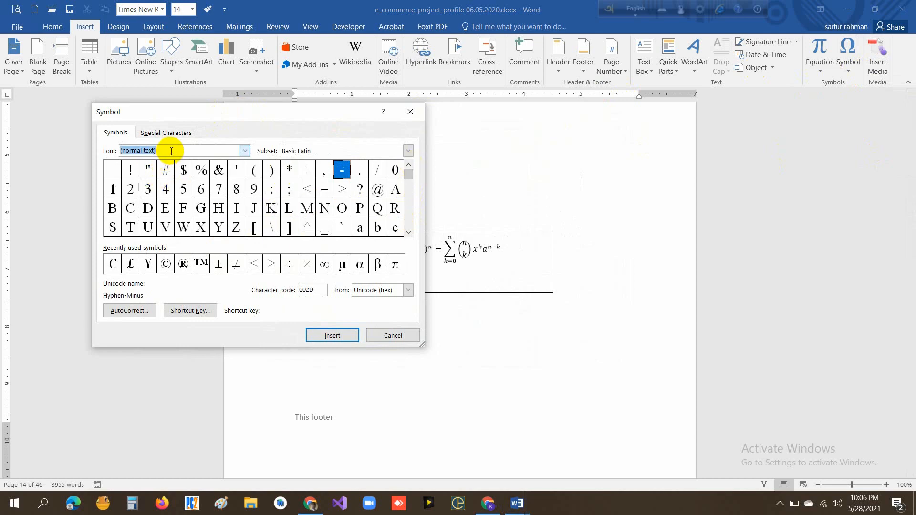
text(symbol)
key(Return)
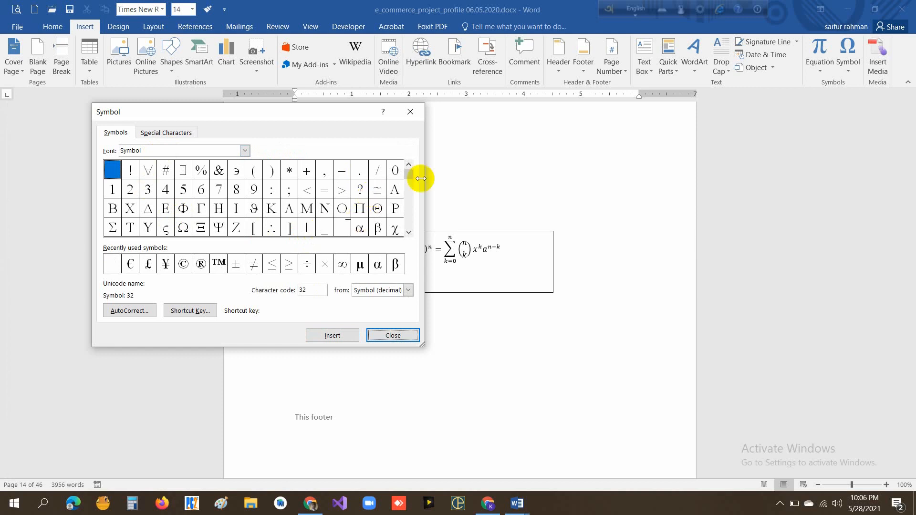
- Insert the ⊄ symbol with character code 203 from the Symbol font and close the dialog
drag(409, 177, 408, 223)
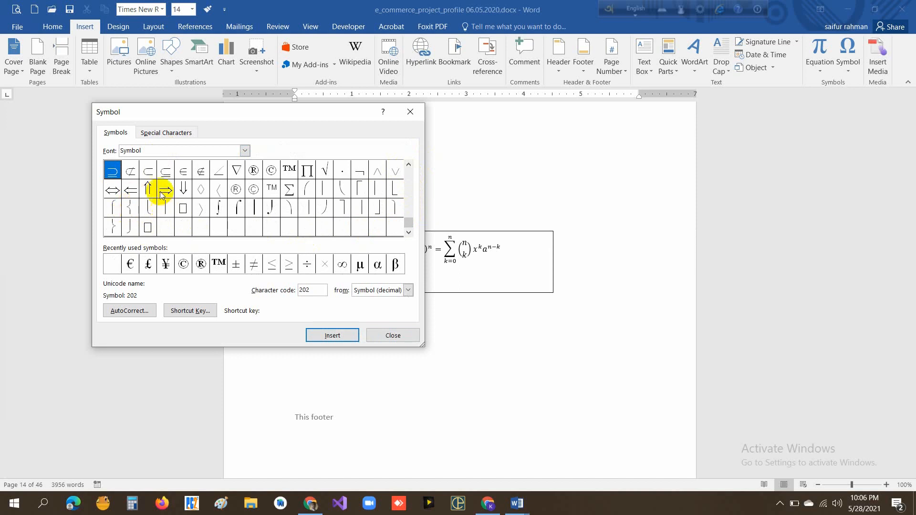
click(130, 172)
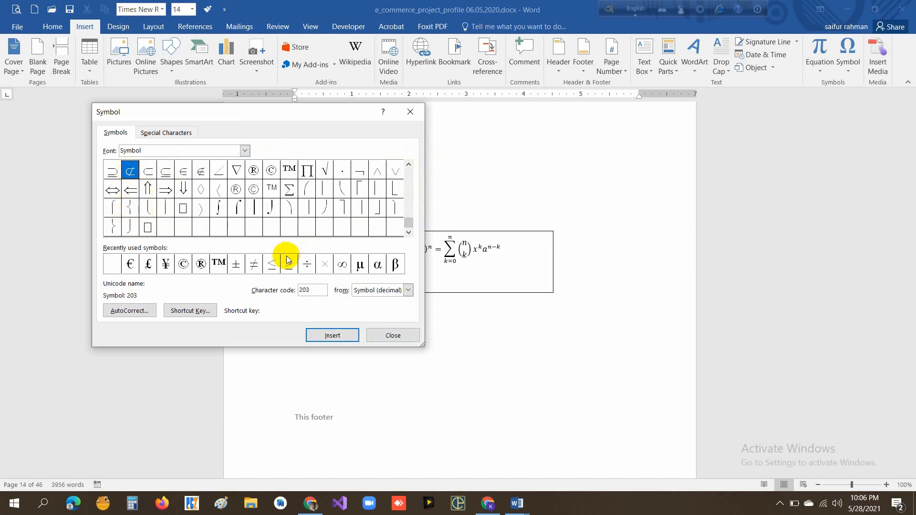
click(332, 336)
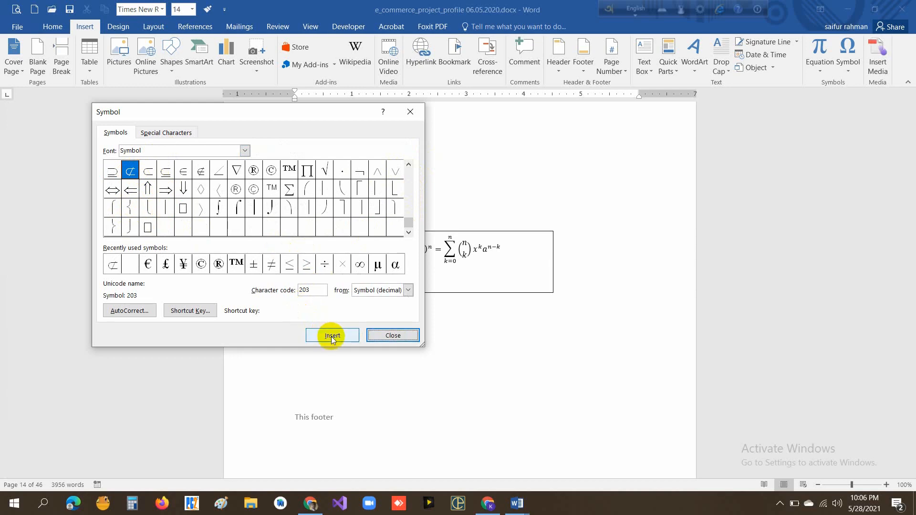
click(388, 335)
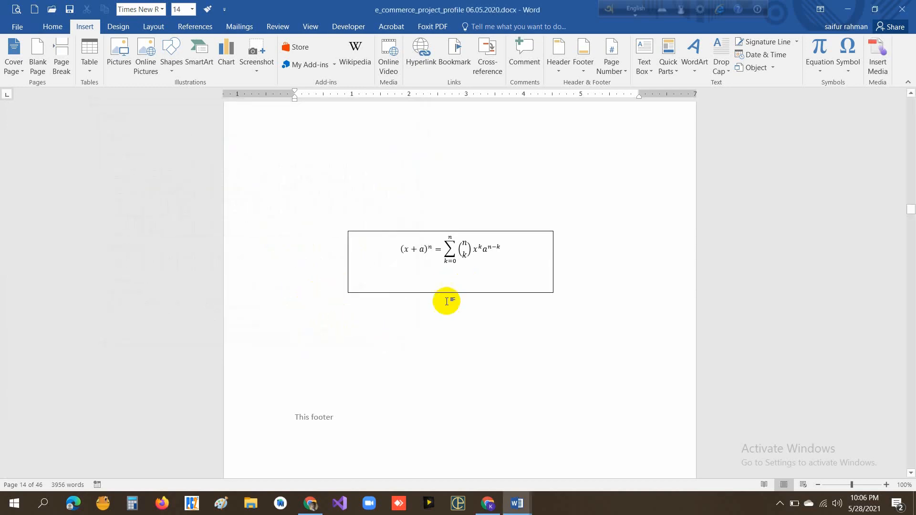
- Locate the inserted ⊄ symbol in the document and select it above the Glossary heading
click(485, 264)
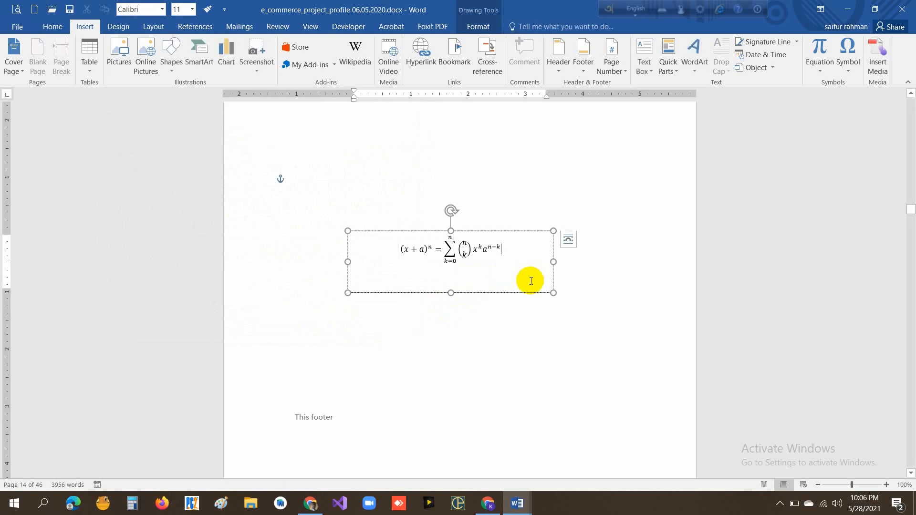
scroll(530, 280, down, 3)
scroll(536, 282, up, 3)
click(421, 186)
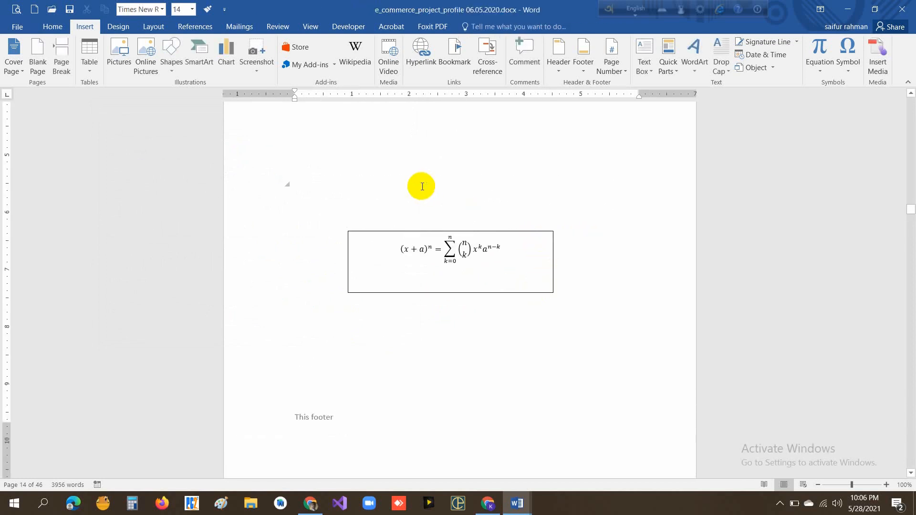
scroll(420, 285, down, 3)
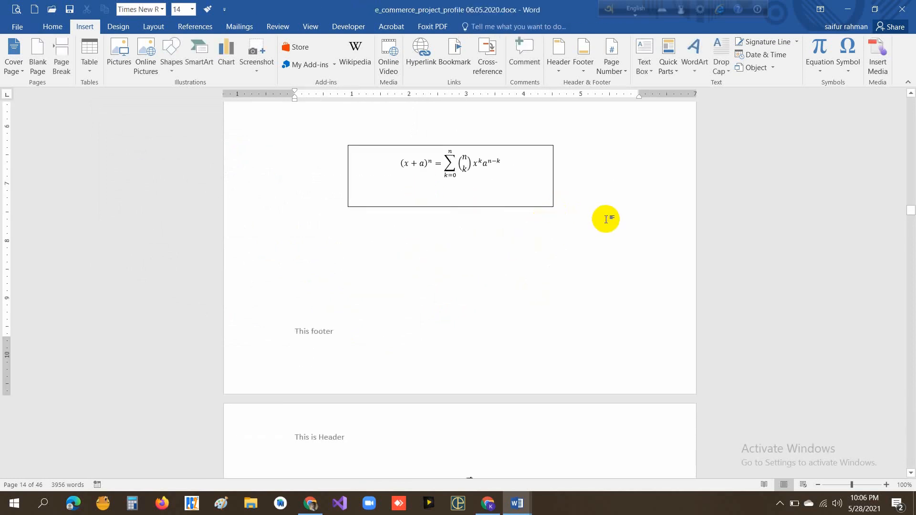
scroll(530, 249, down, 2)
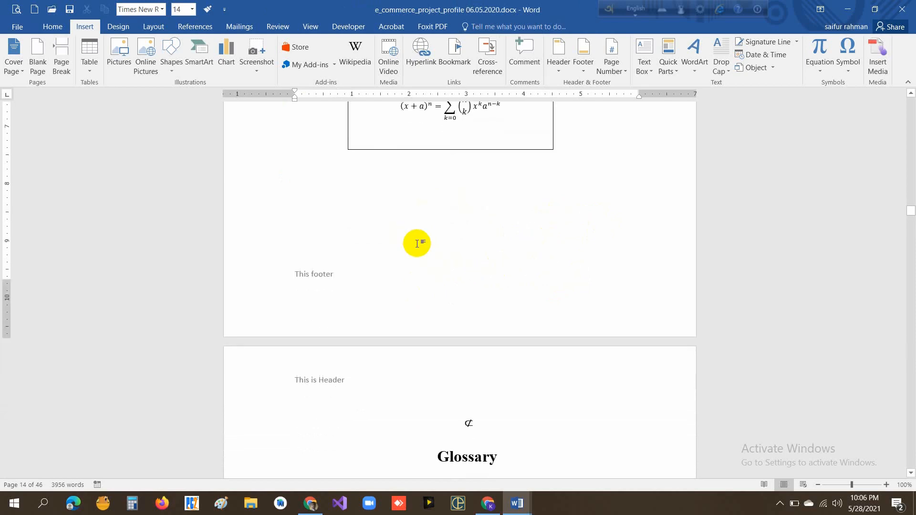
scroll(417, 243, down, 4)
drag(480, 308, 451, 307)
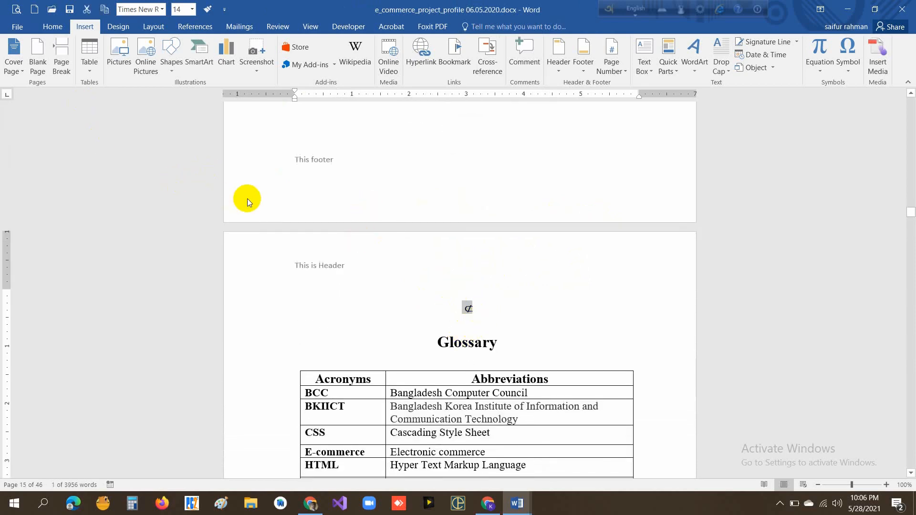
scroll(548, 215, down, 3)
scroll(596, 181, up, 2)
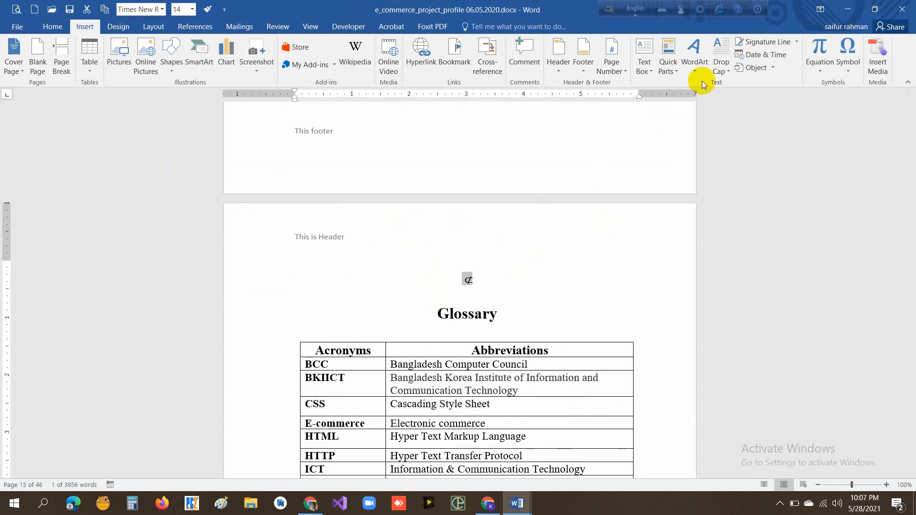
- Add several blank lines between the ⊄ symbol and the Glossary heading on page 15
click(497, 281)
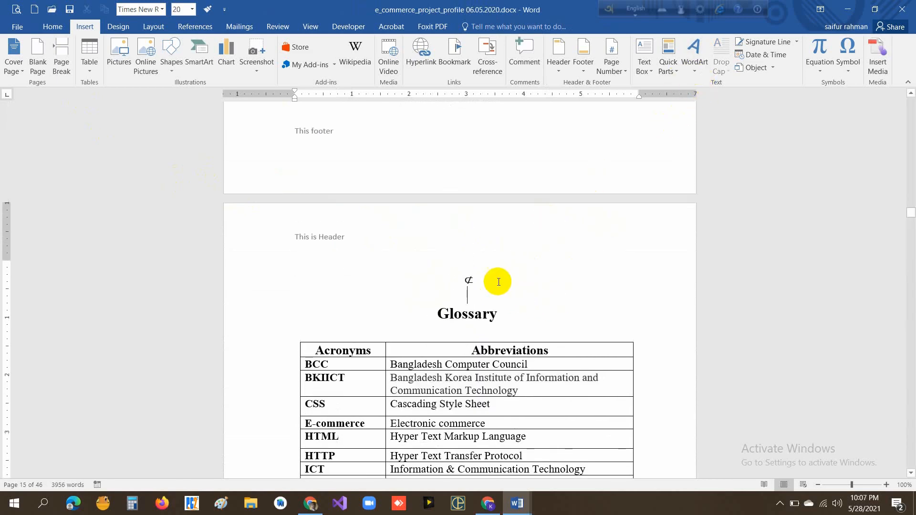
key(Return)
key(Return)
key(Return)
key(Return)
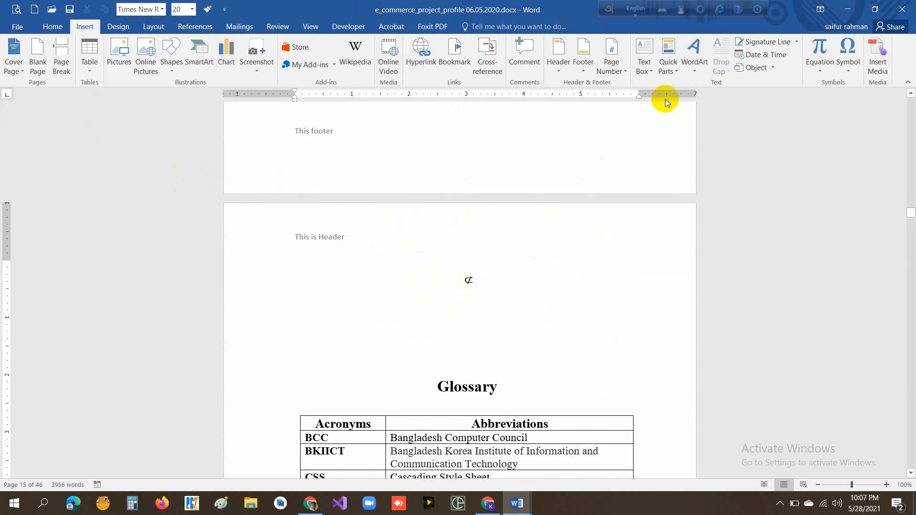
- Insert WordArt reading "This word Art" in the light blue outline style above Glossary and enlarge its box from the lower-right corner
click(693, 72)
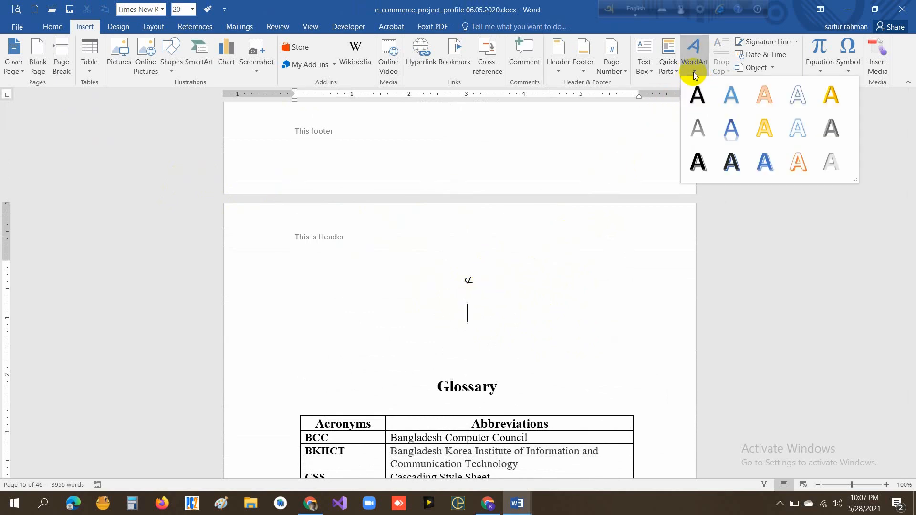
click(797, 129)
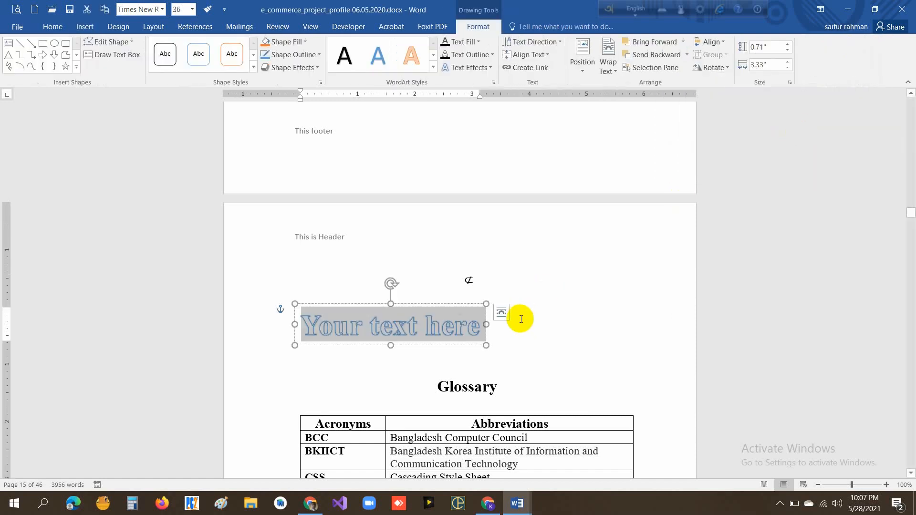
text(Thi)
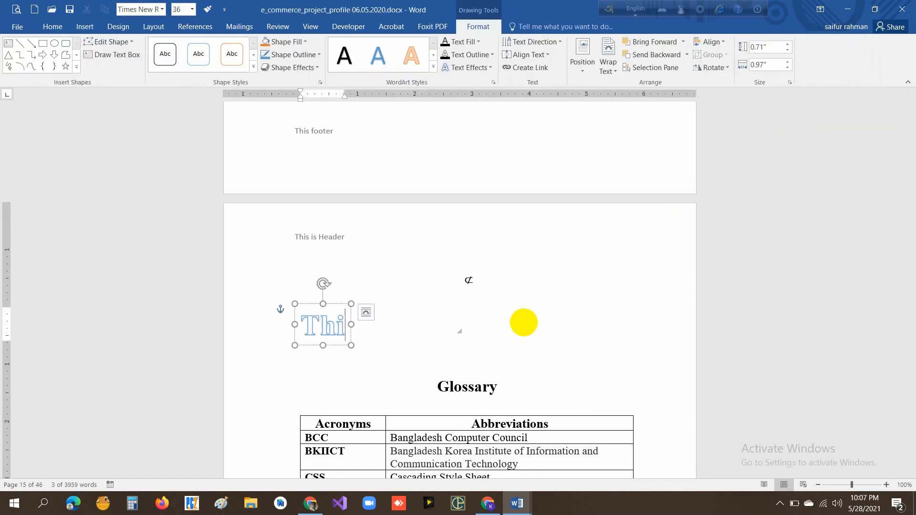
text(s word)
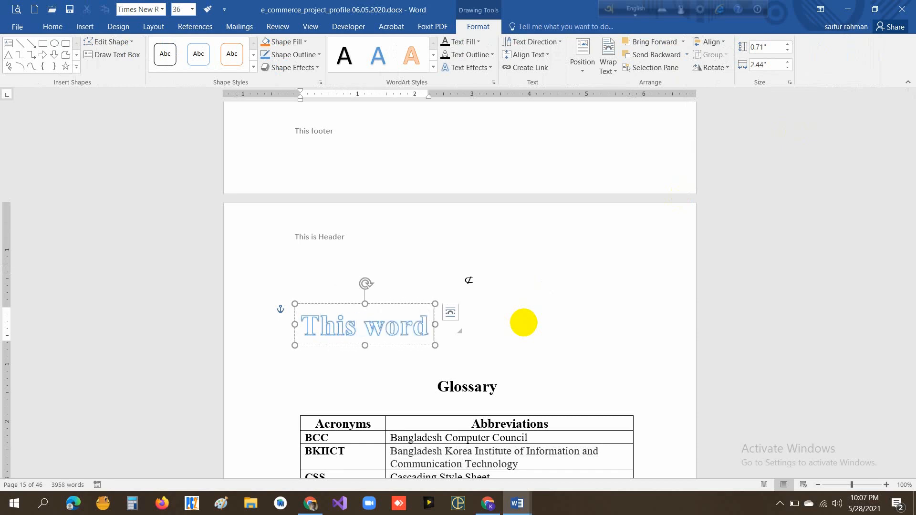
text( Ar)
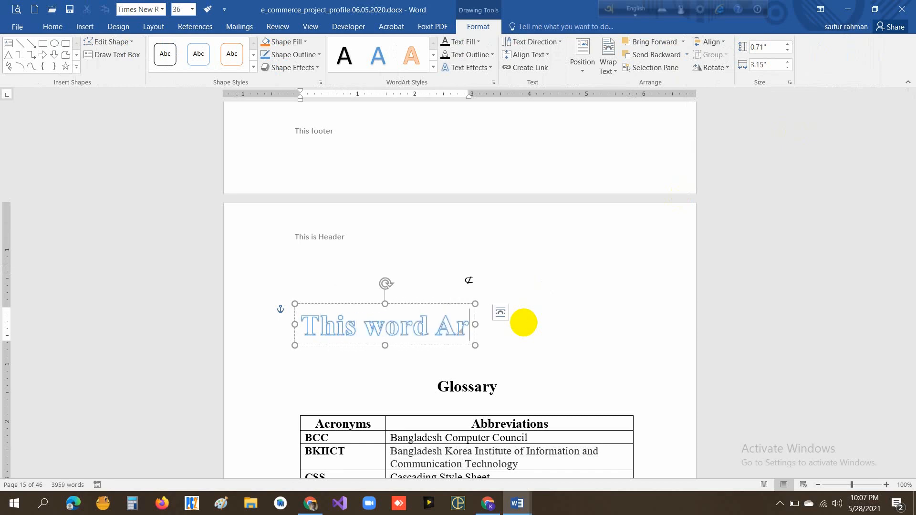
text(t)
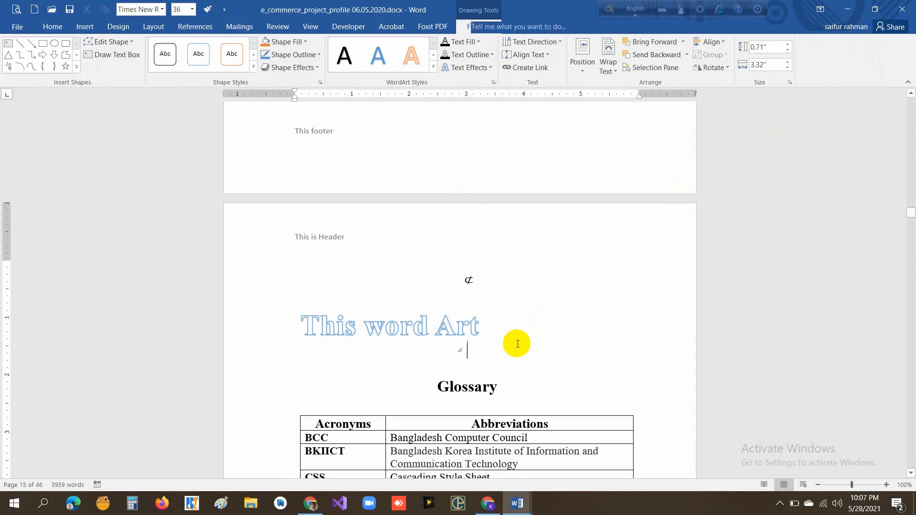
drag(478, 329, 435, 329)
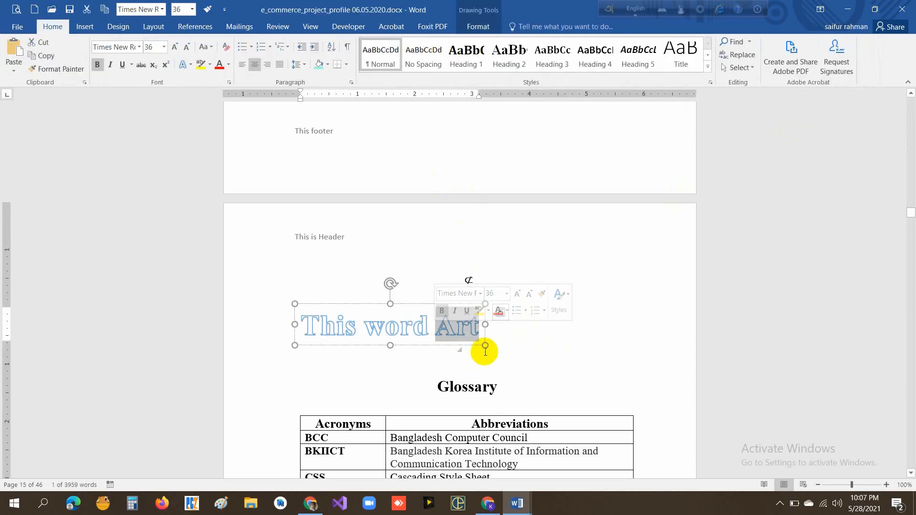
drag(485, 345, 535, 364)
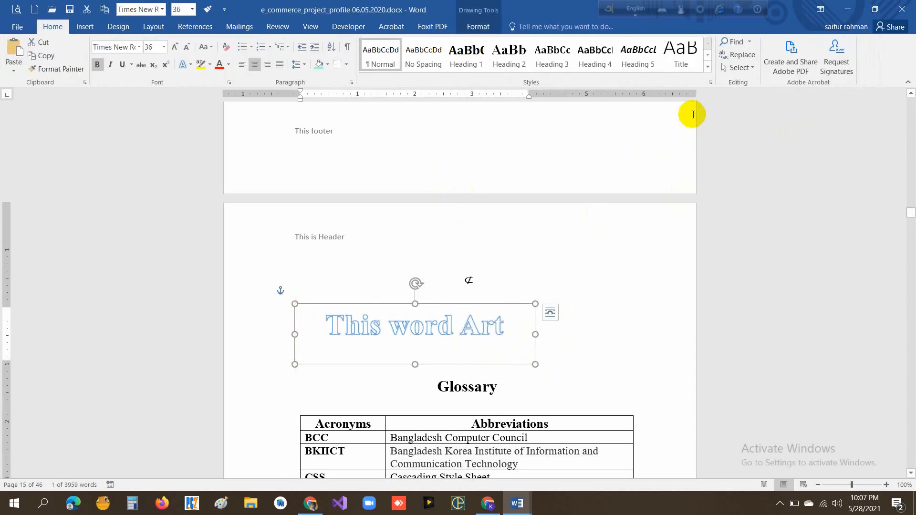
- Try the gold WordArt style on the existing WordArt and undo the change
click(85, 26)
click(698, 71)
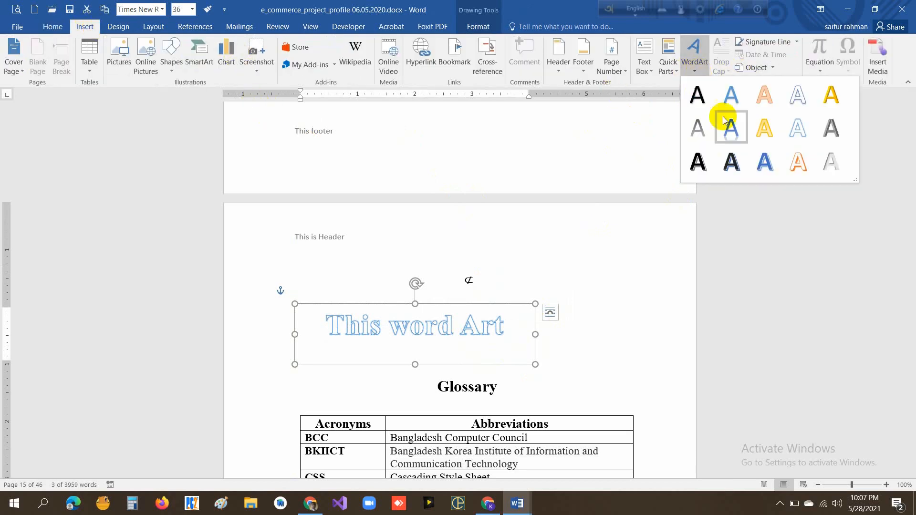
click(837, 101)
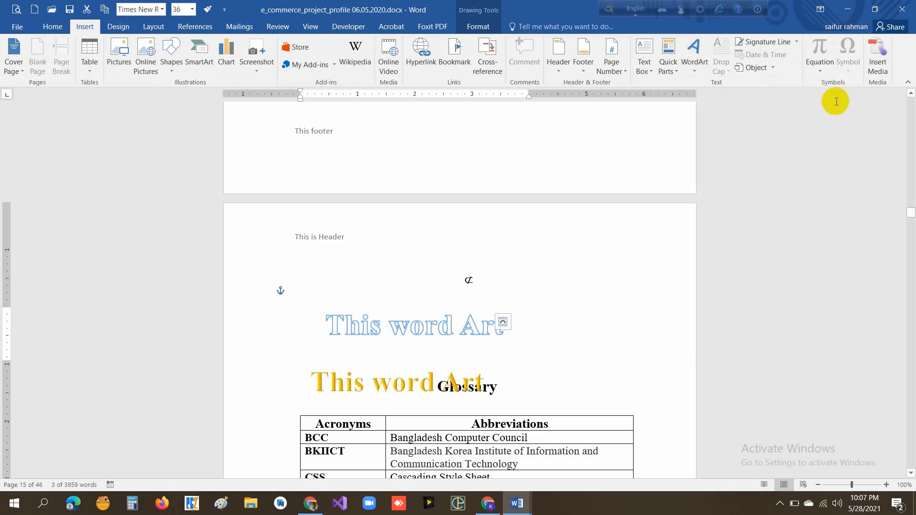
key(ctrl+z)
- Insert the current date and time below the ⊄ symbol in the month/day/year format with seconds and PM, followed by a new line
click(575, 303)
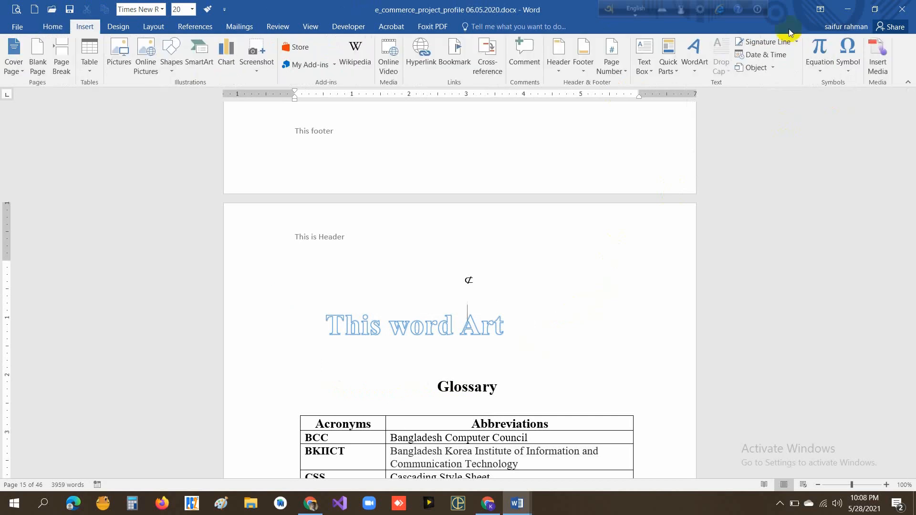
click(775, 59)
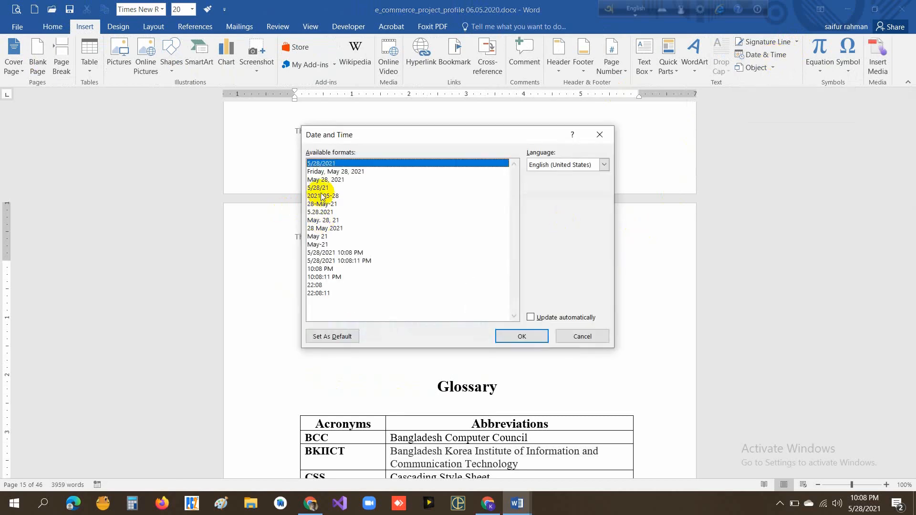
click(329, 262)
click(519, 334)
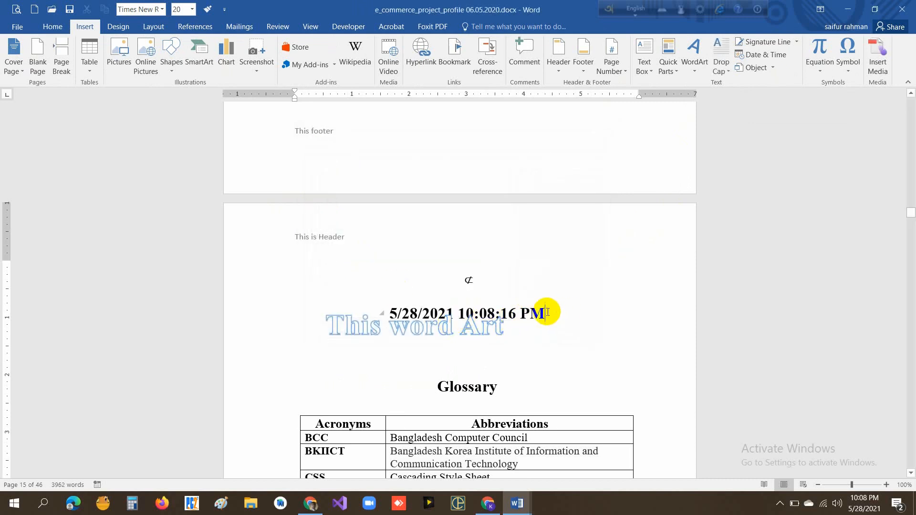
key(Return)
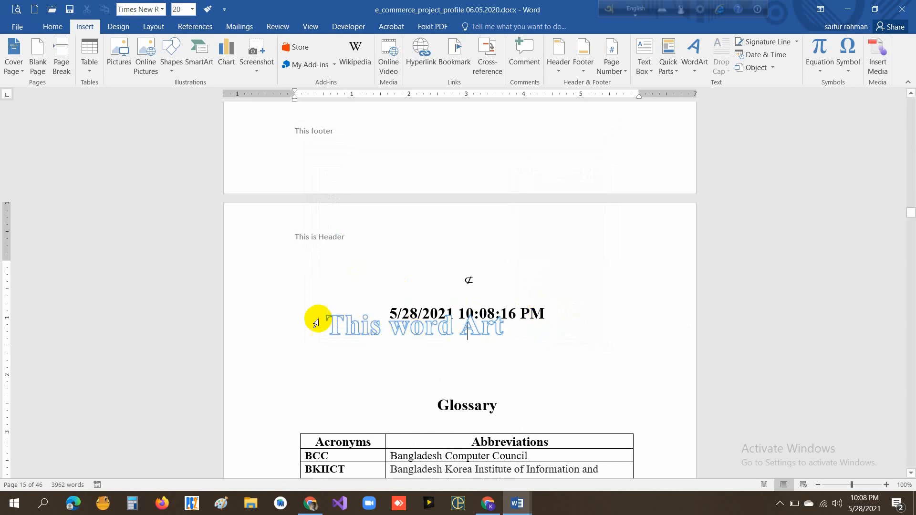
- Shift the "This word Art" WordArt down clear of the date and time, and place the cursor between them
click(368, 329)
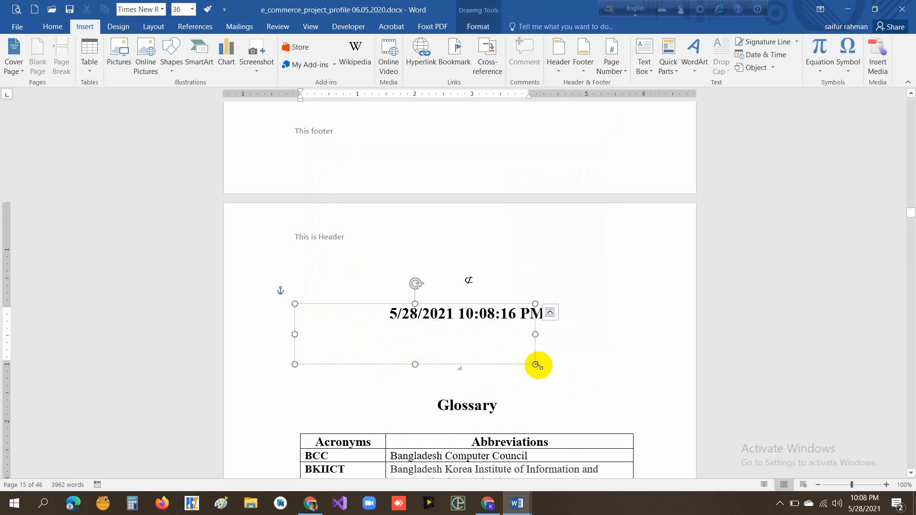
drag(536, 365, 538, 419)
click(618, 348)
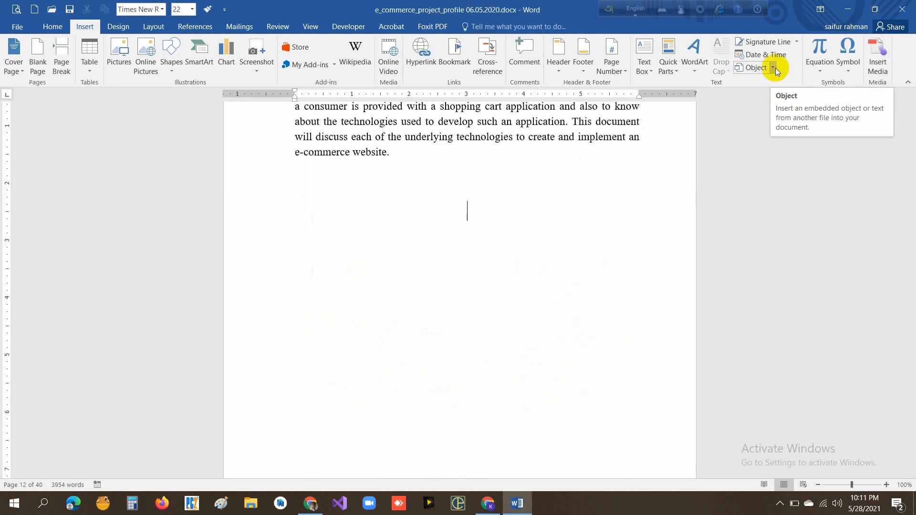
- Insert the text of Home Ribbon.docx from the Desktop below the paragraph ending "e-commerce website."
click(773, 67)
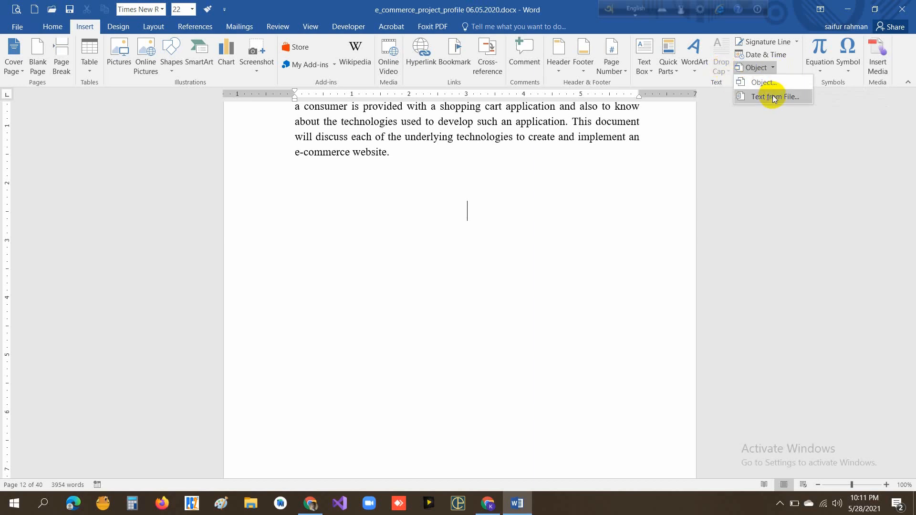
click(773, 98)
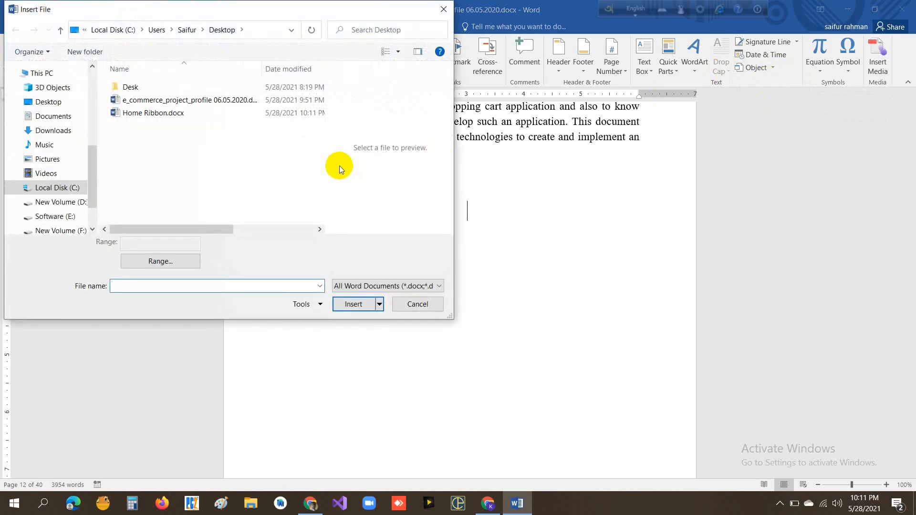
click(46, 102)
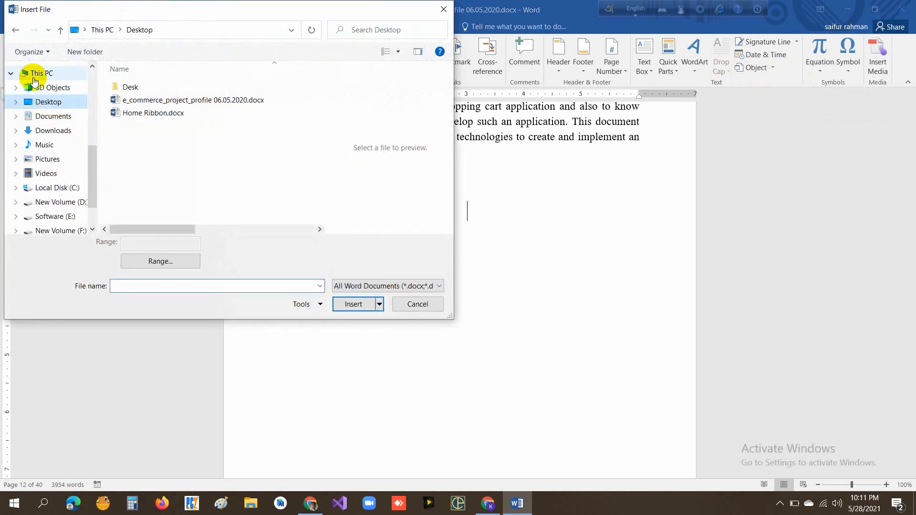
click(159, 117)
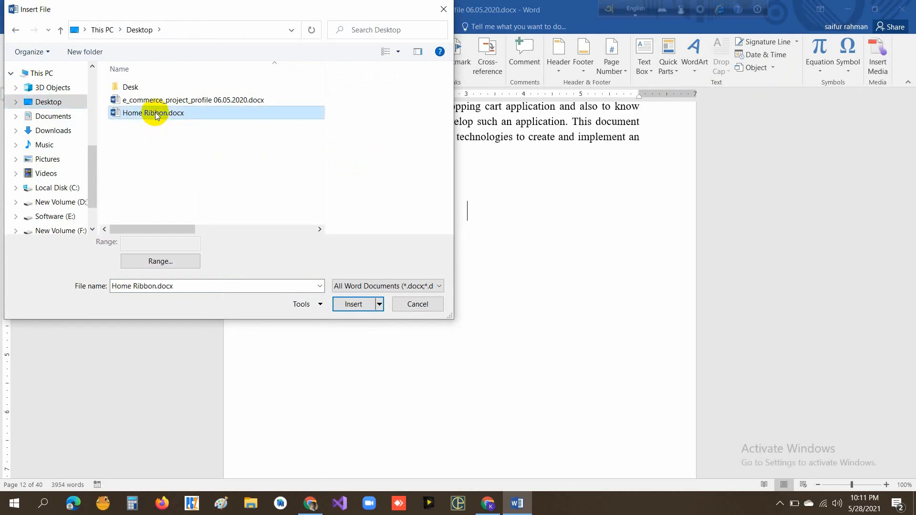
click(360, 306)
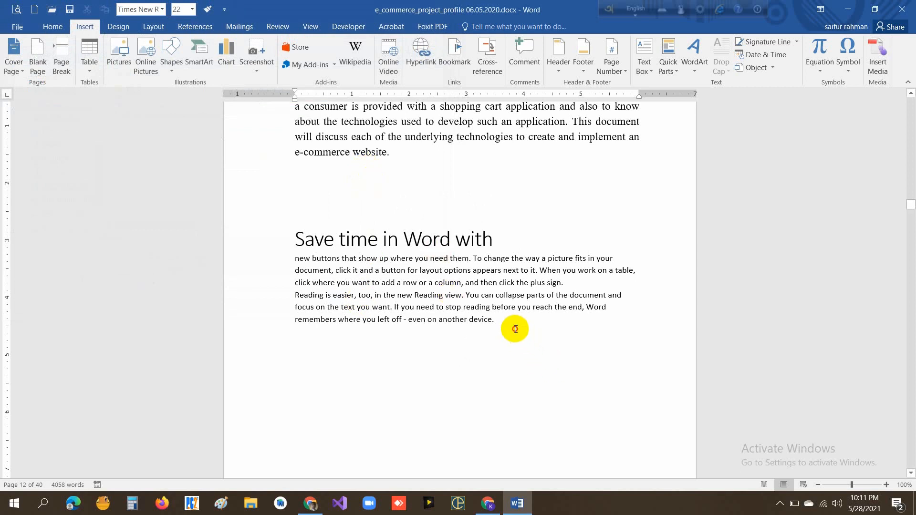
- Justify the two body paragraphs under the "Save time in Word with" heading and deselect them
drag(515, 328, 292, 260)
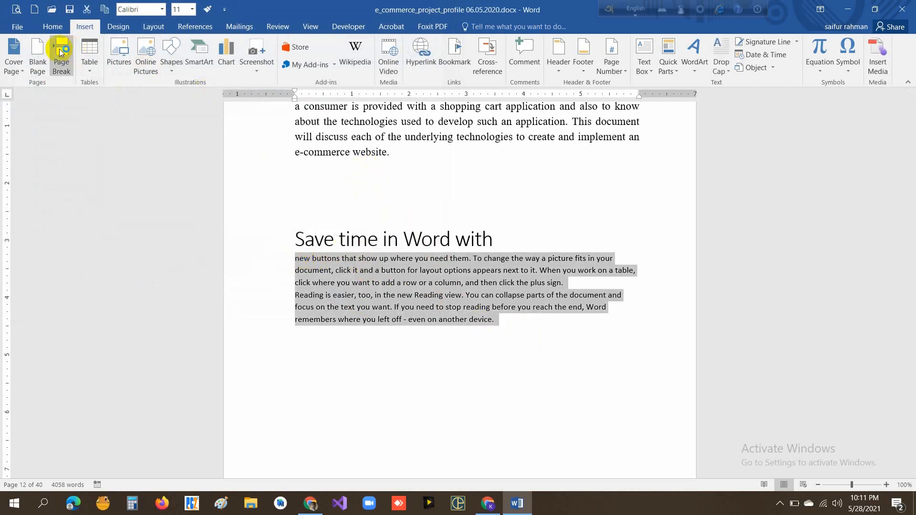
click(42, 29)
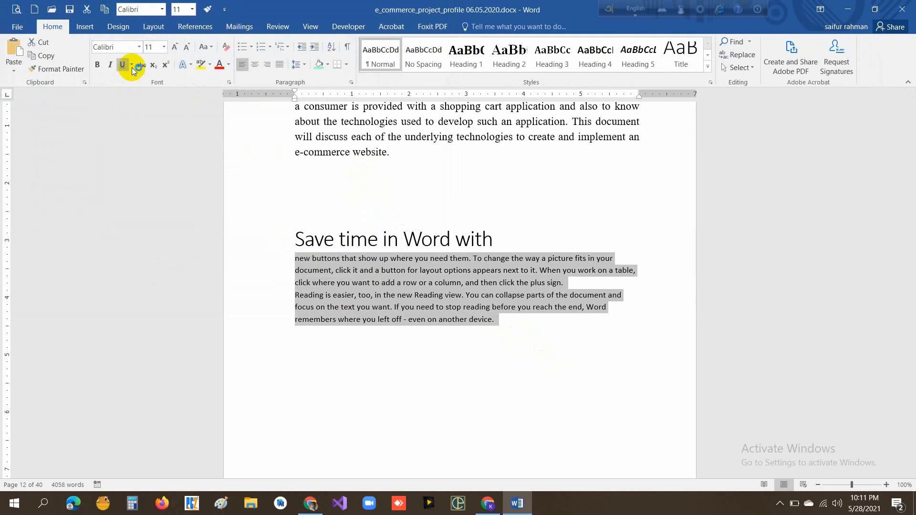
click(279, 64)
click(530, 348)
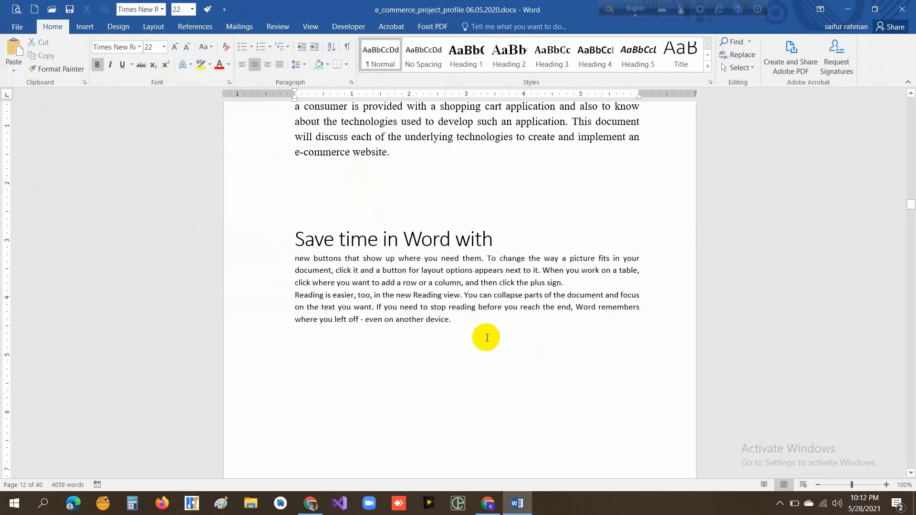